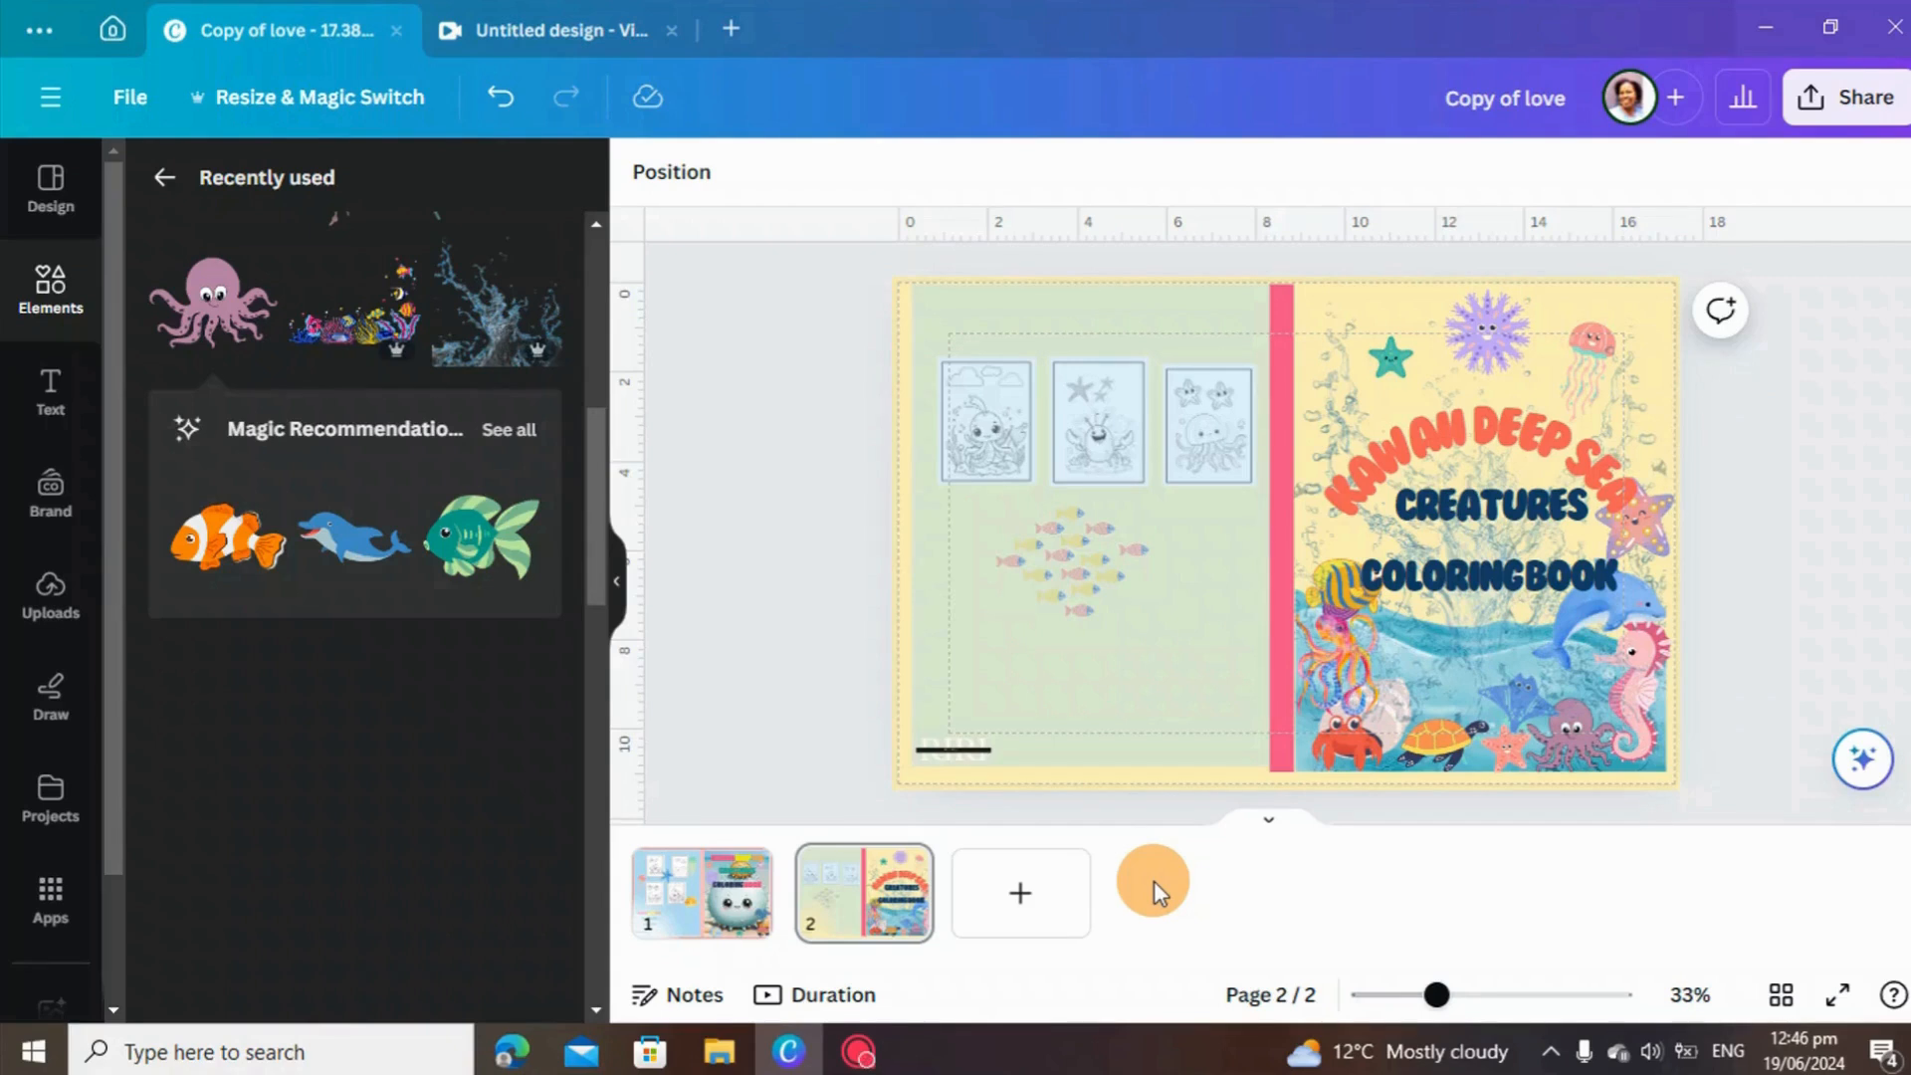
Add a blank third page after the deep sea coloring book cover.
{"action": "left_click", "coordinate": [844, 908]}
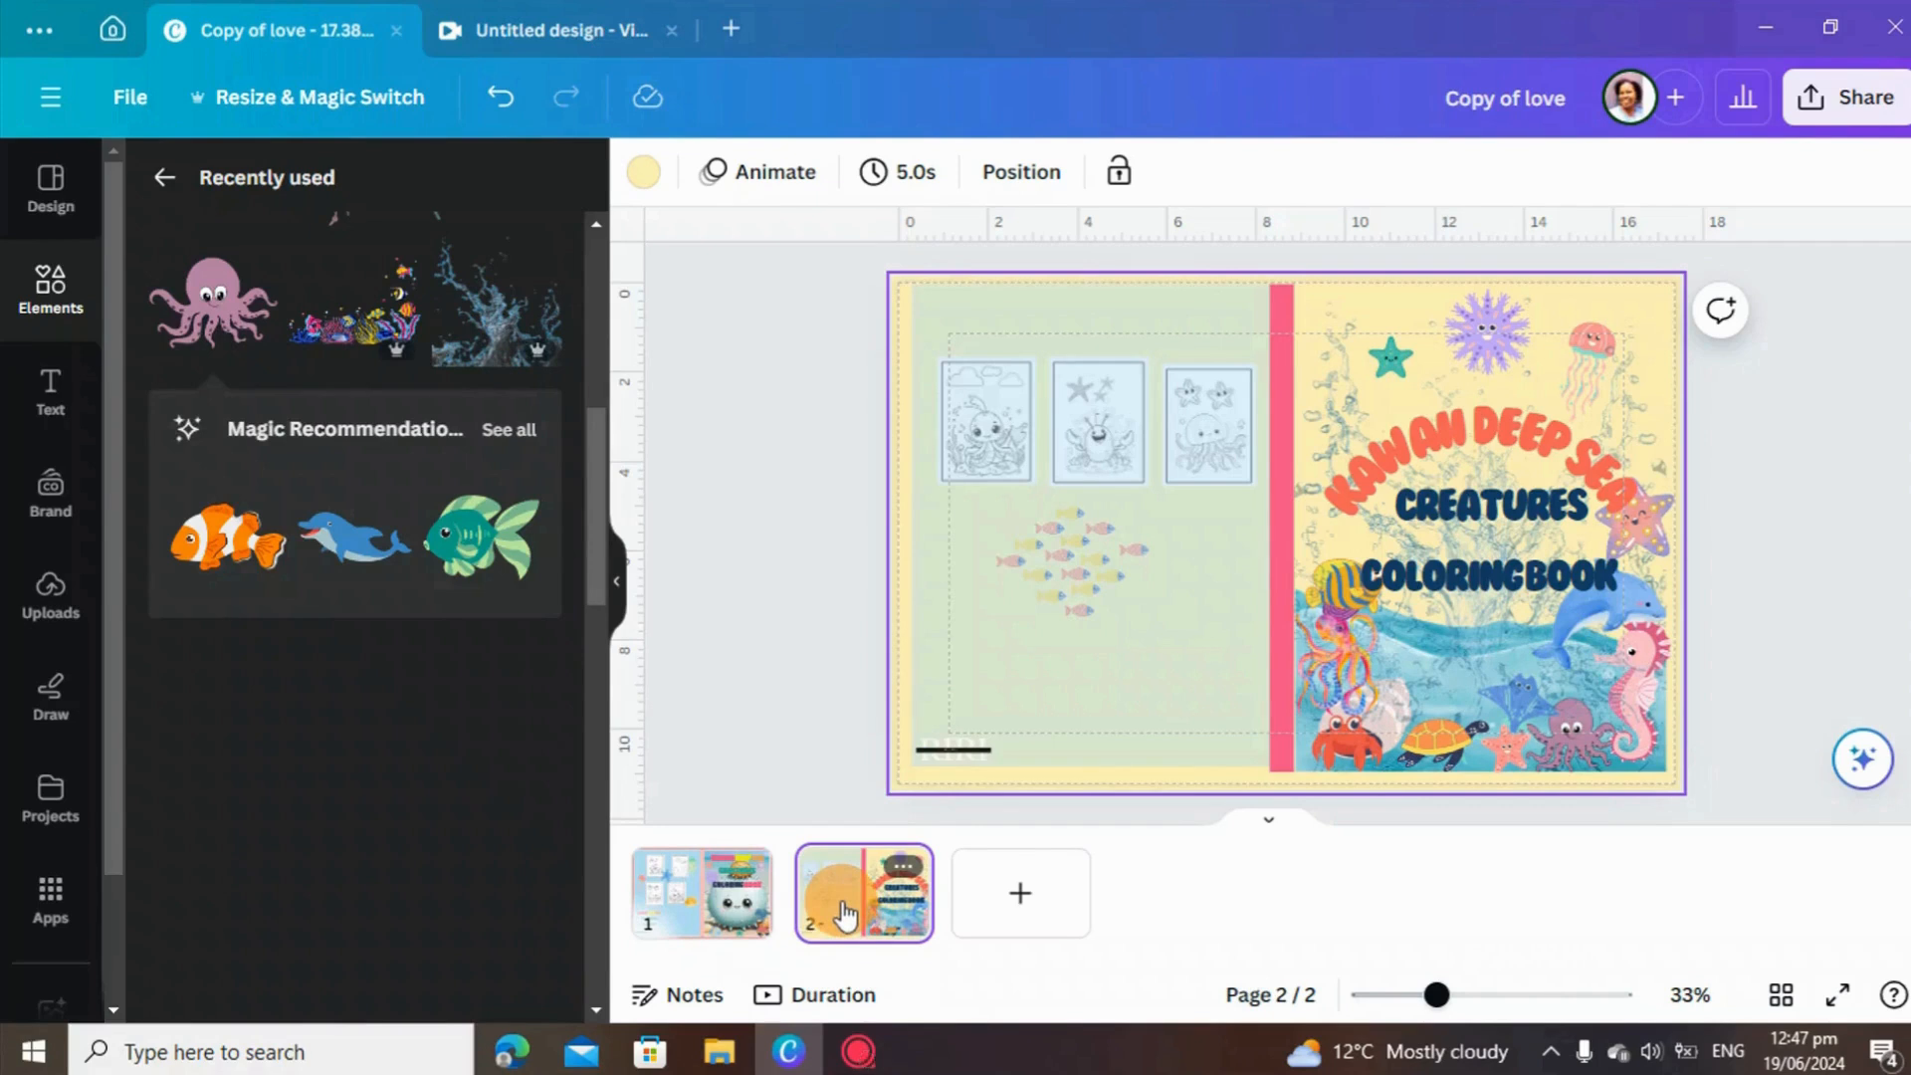
{"action": "left_click", "coordinate": [1005, 894]}
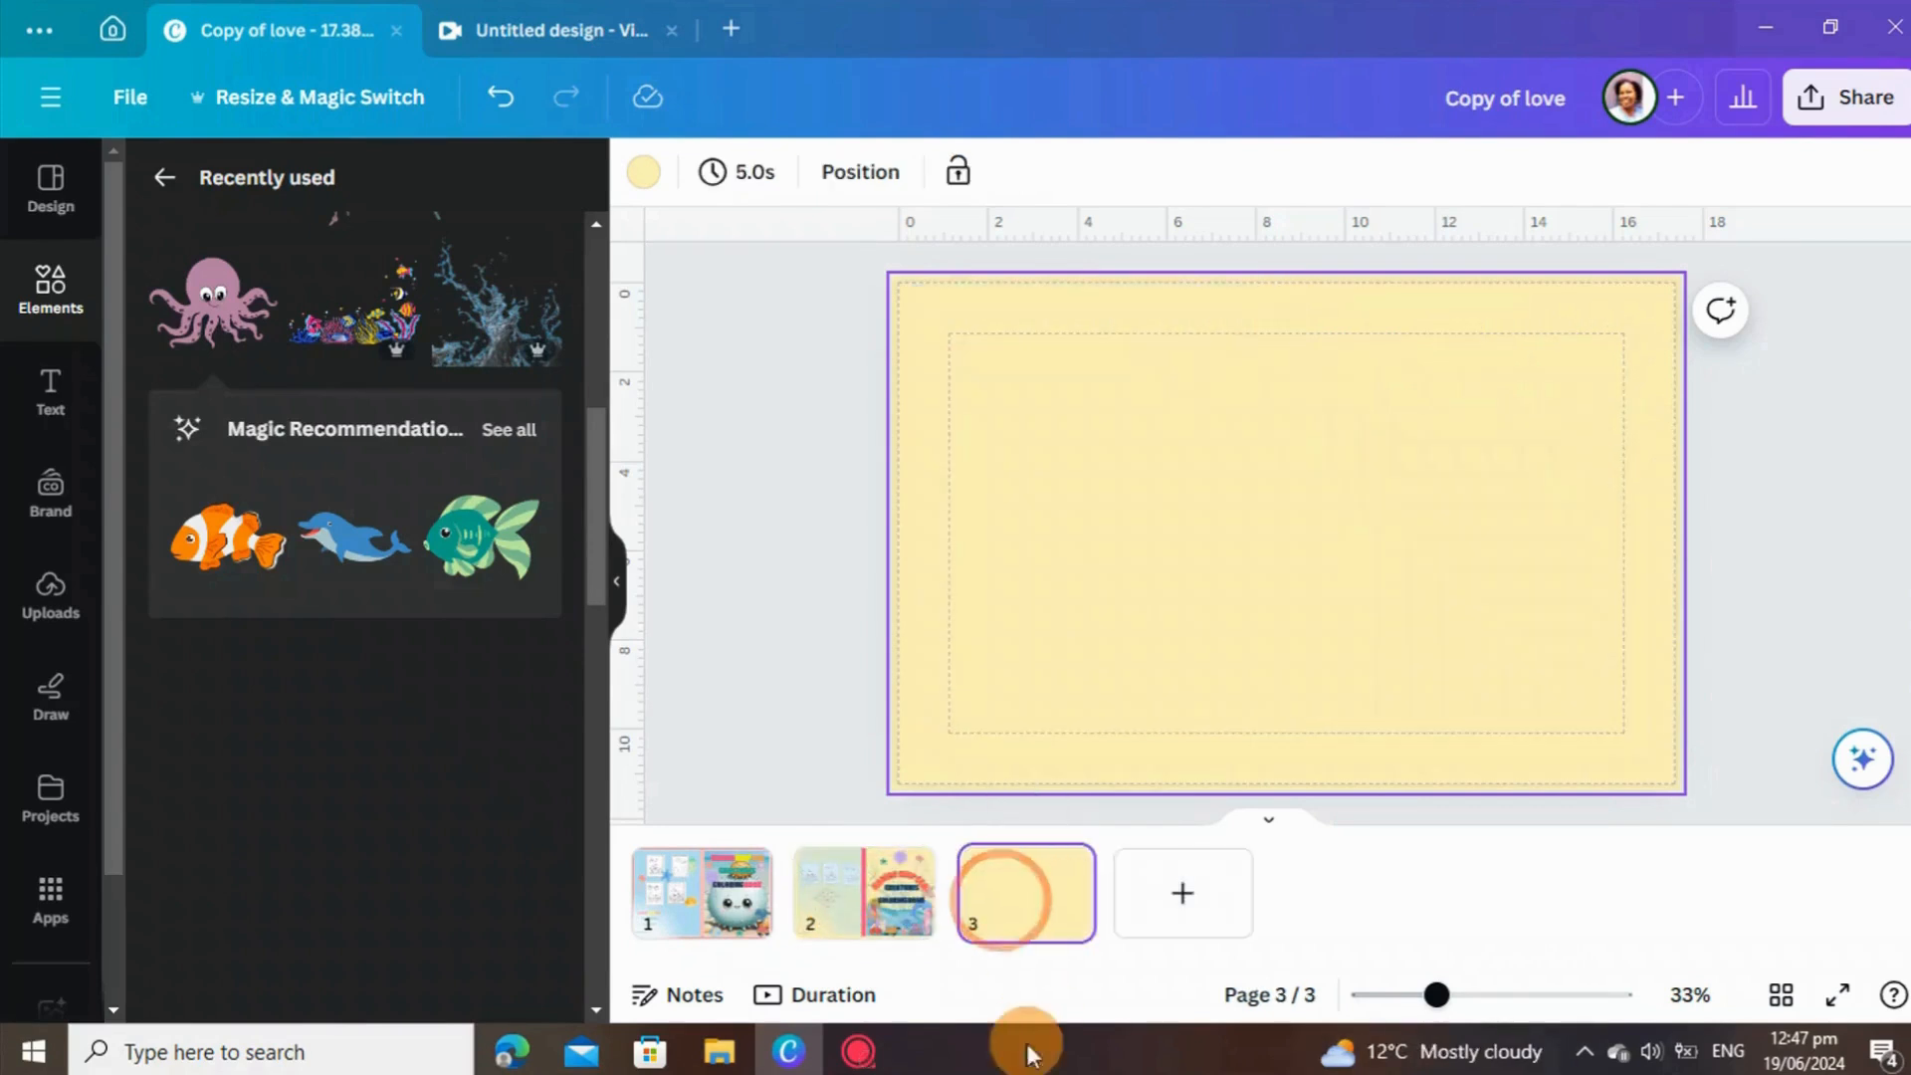
{"action": "left_click", "coordinate": [858, 1052]}
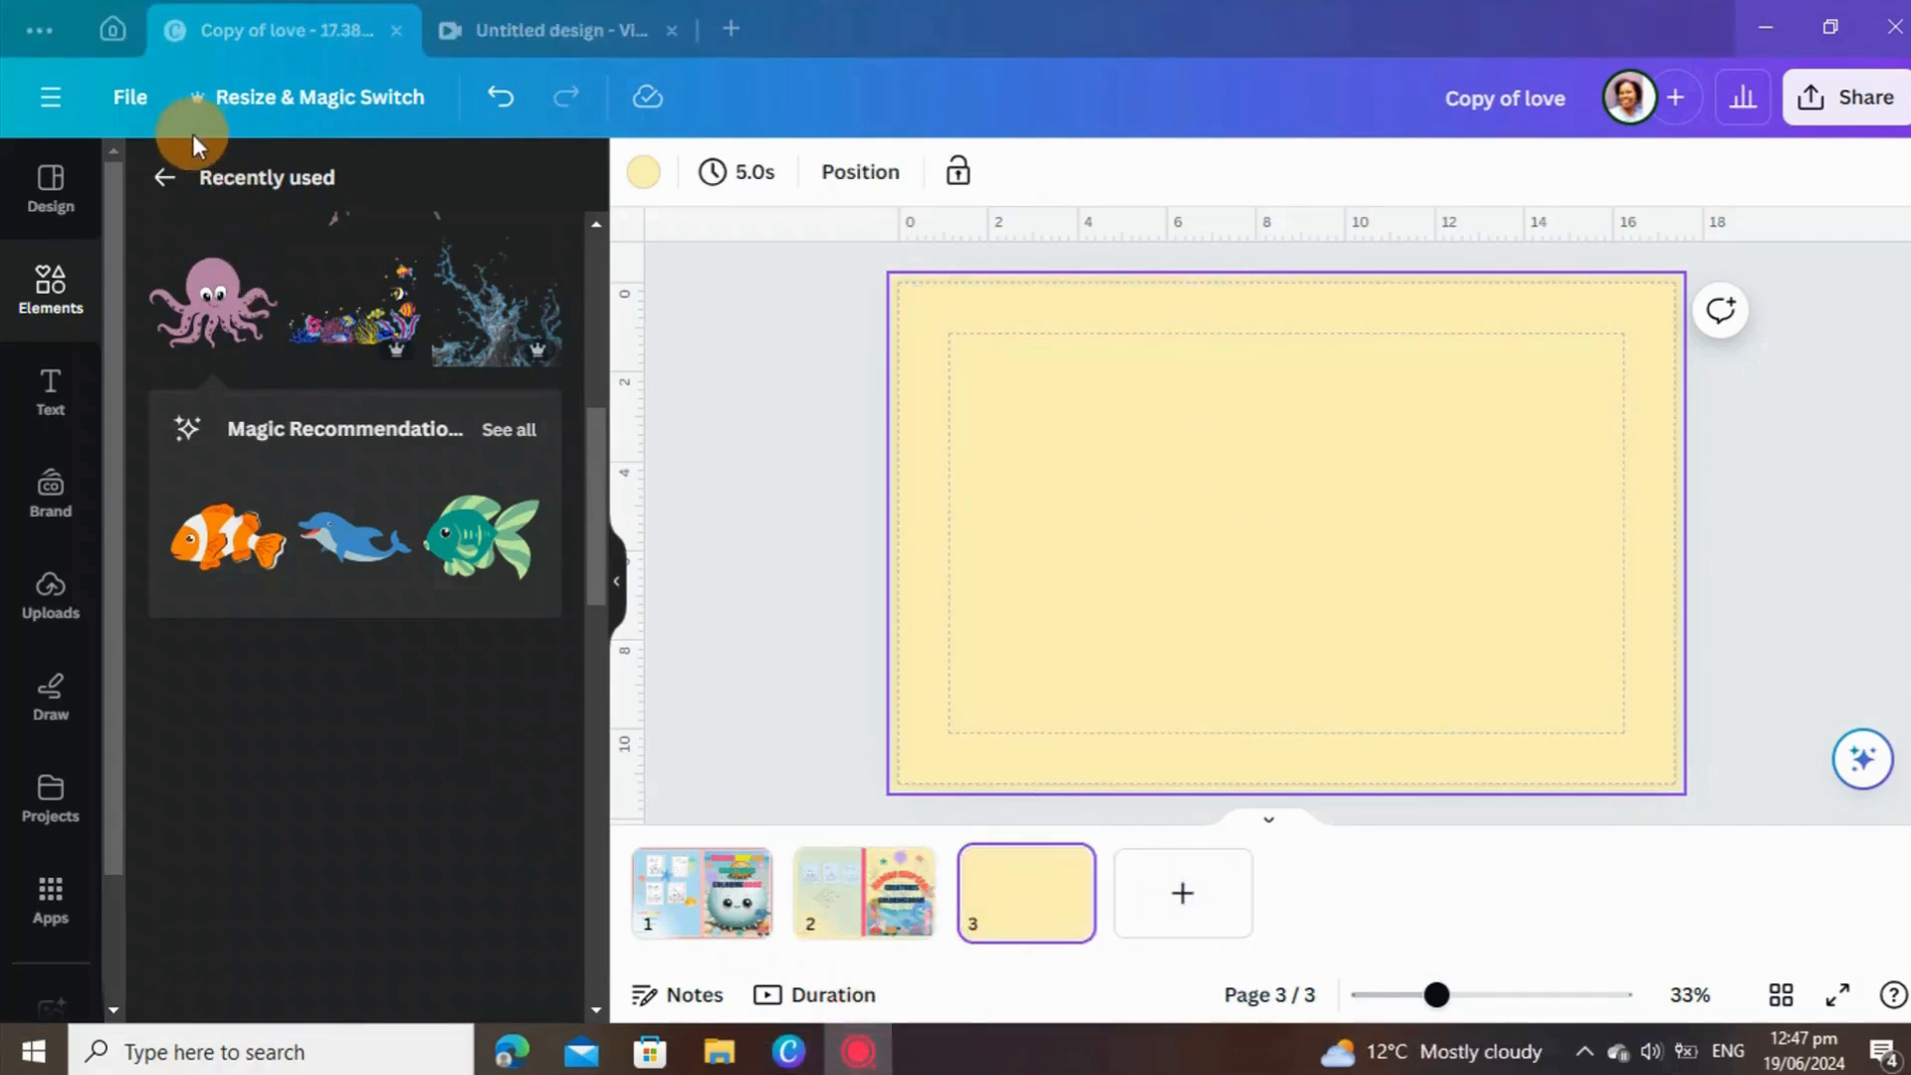
{"action": "left_click", "coordinate": [737, 743]}
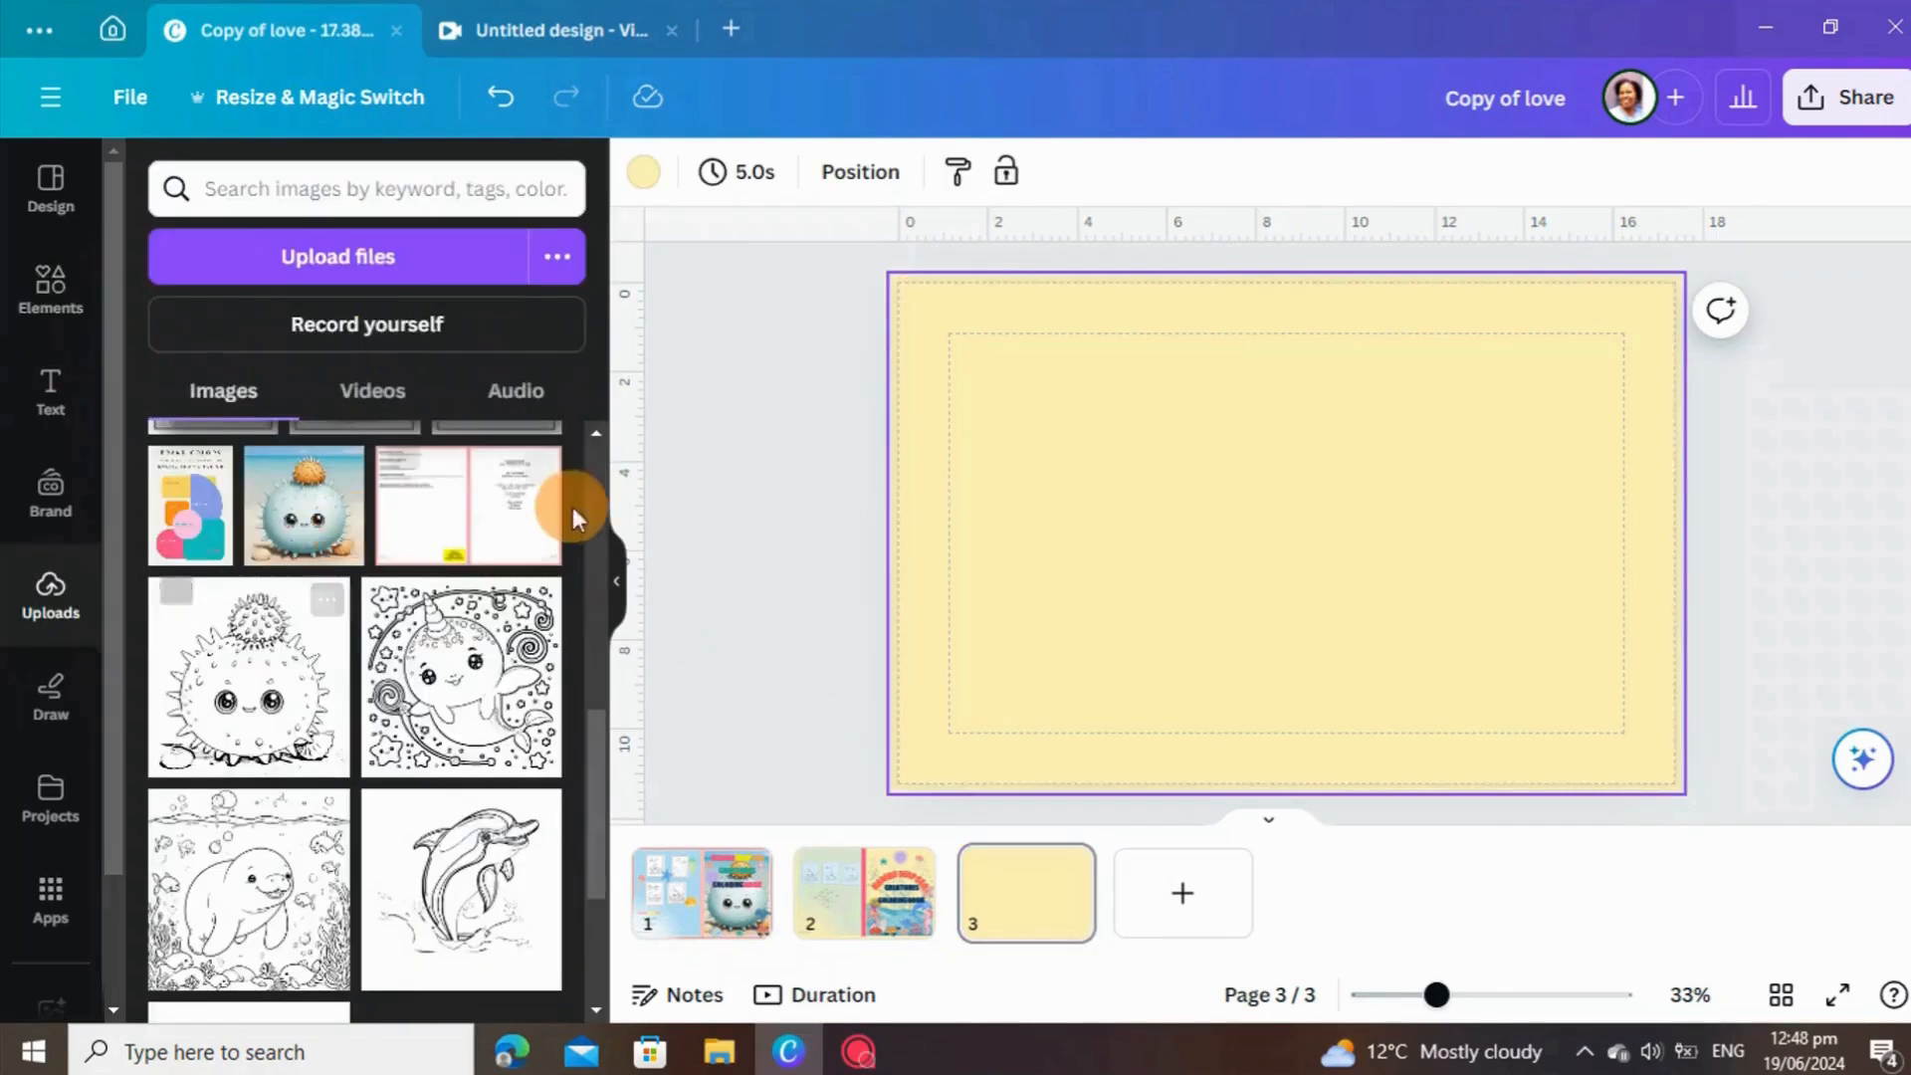
Place the uploaded 8.5" x 11" paperback cover template on page 3 and scale it to fill the page.
{"action": "left_click", "coordinate": [492, 525]}
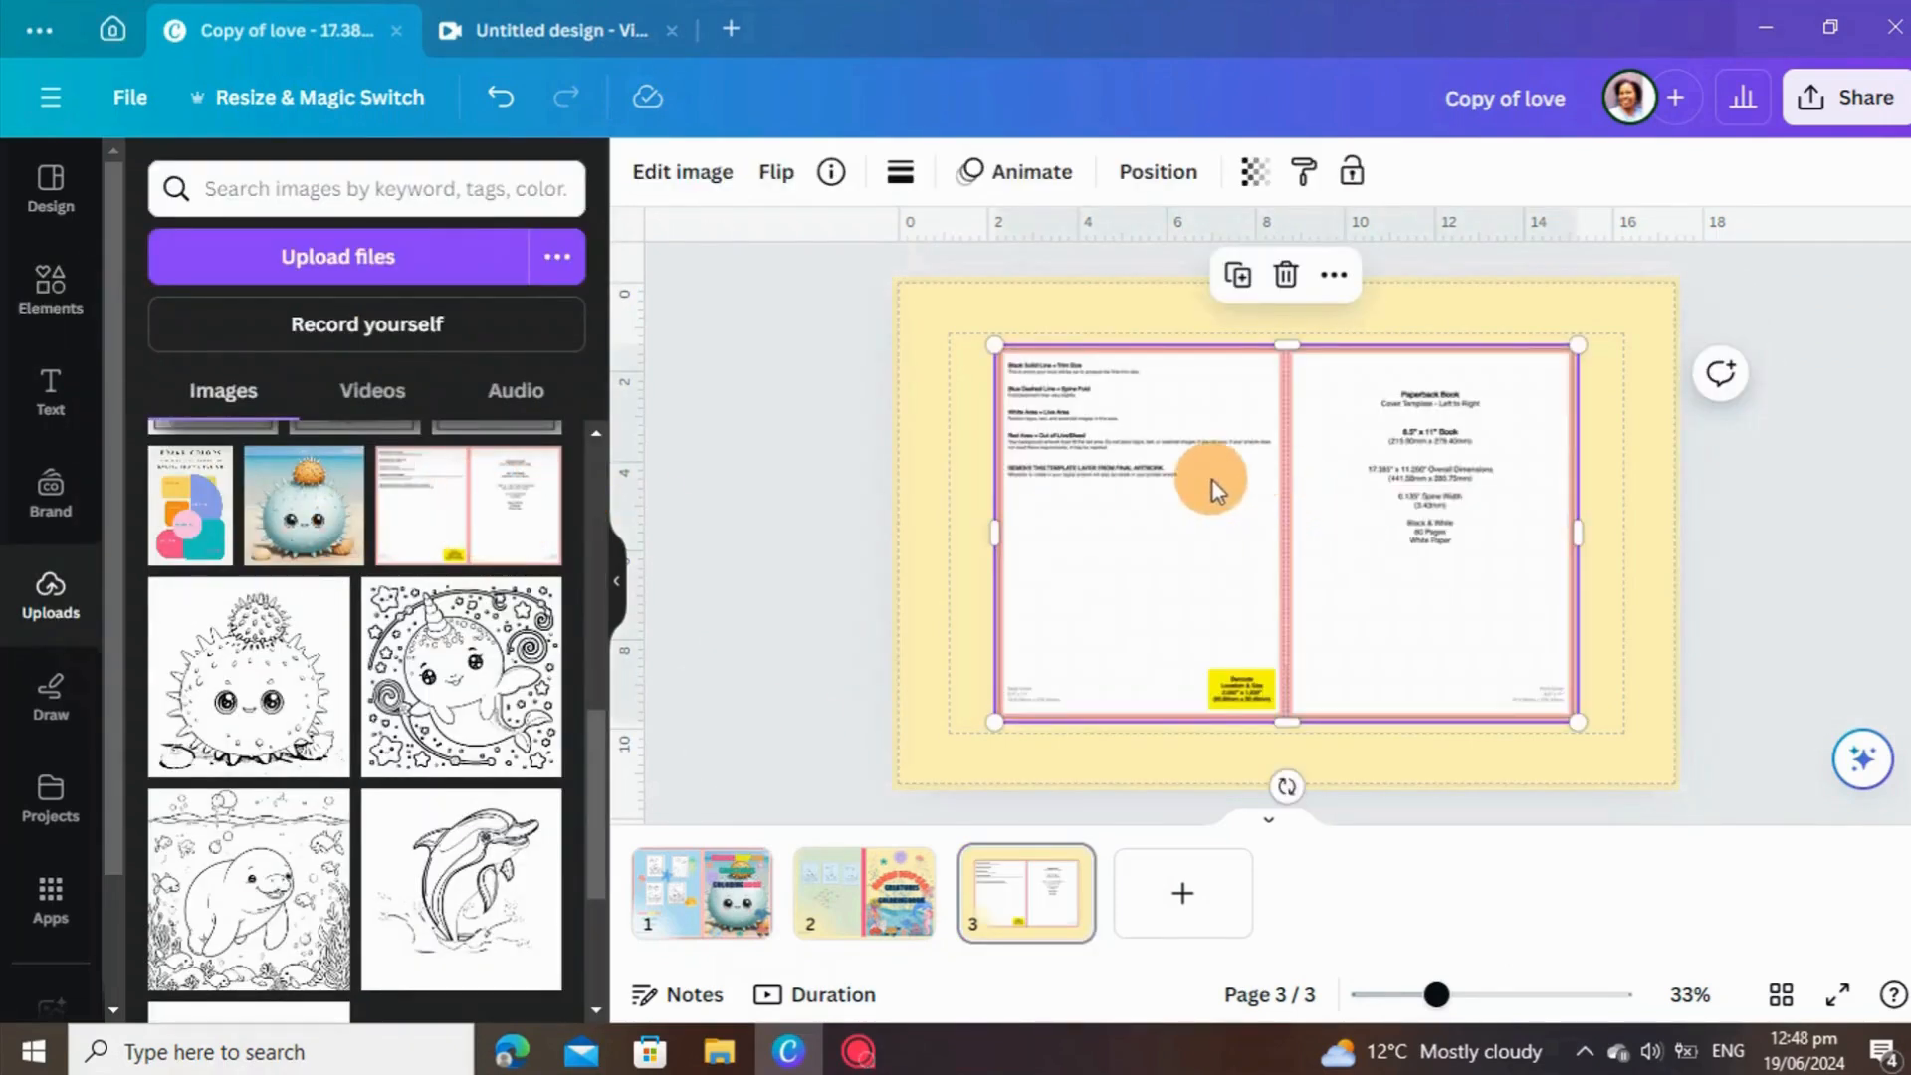
{"action": "left_click_drag", "start_coordinate": [1215, 482], "coordinate": [1074, 423]}
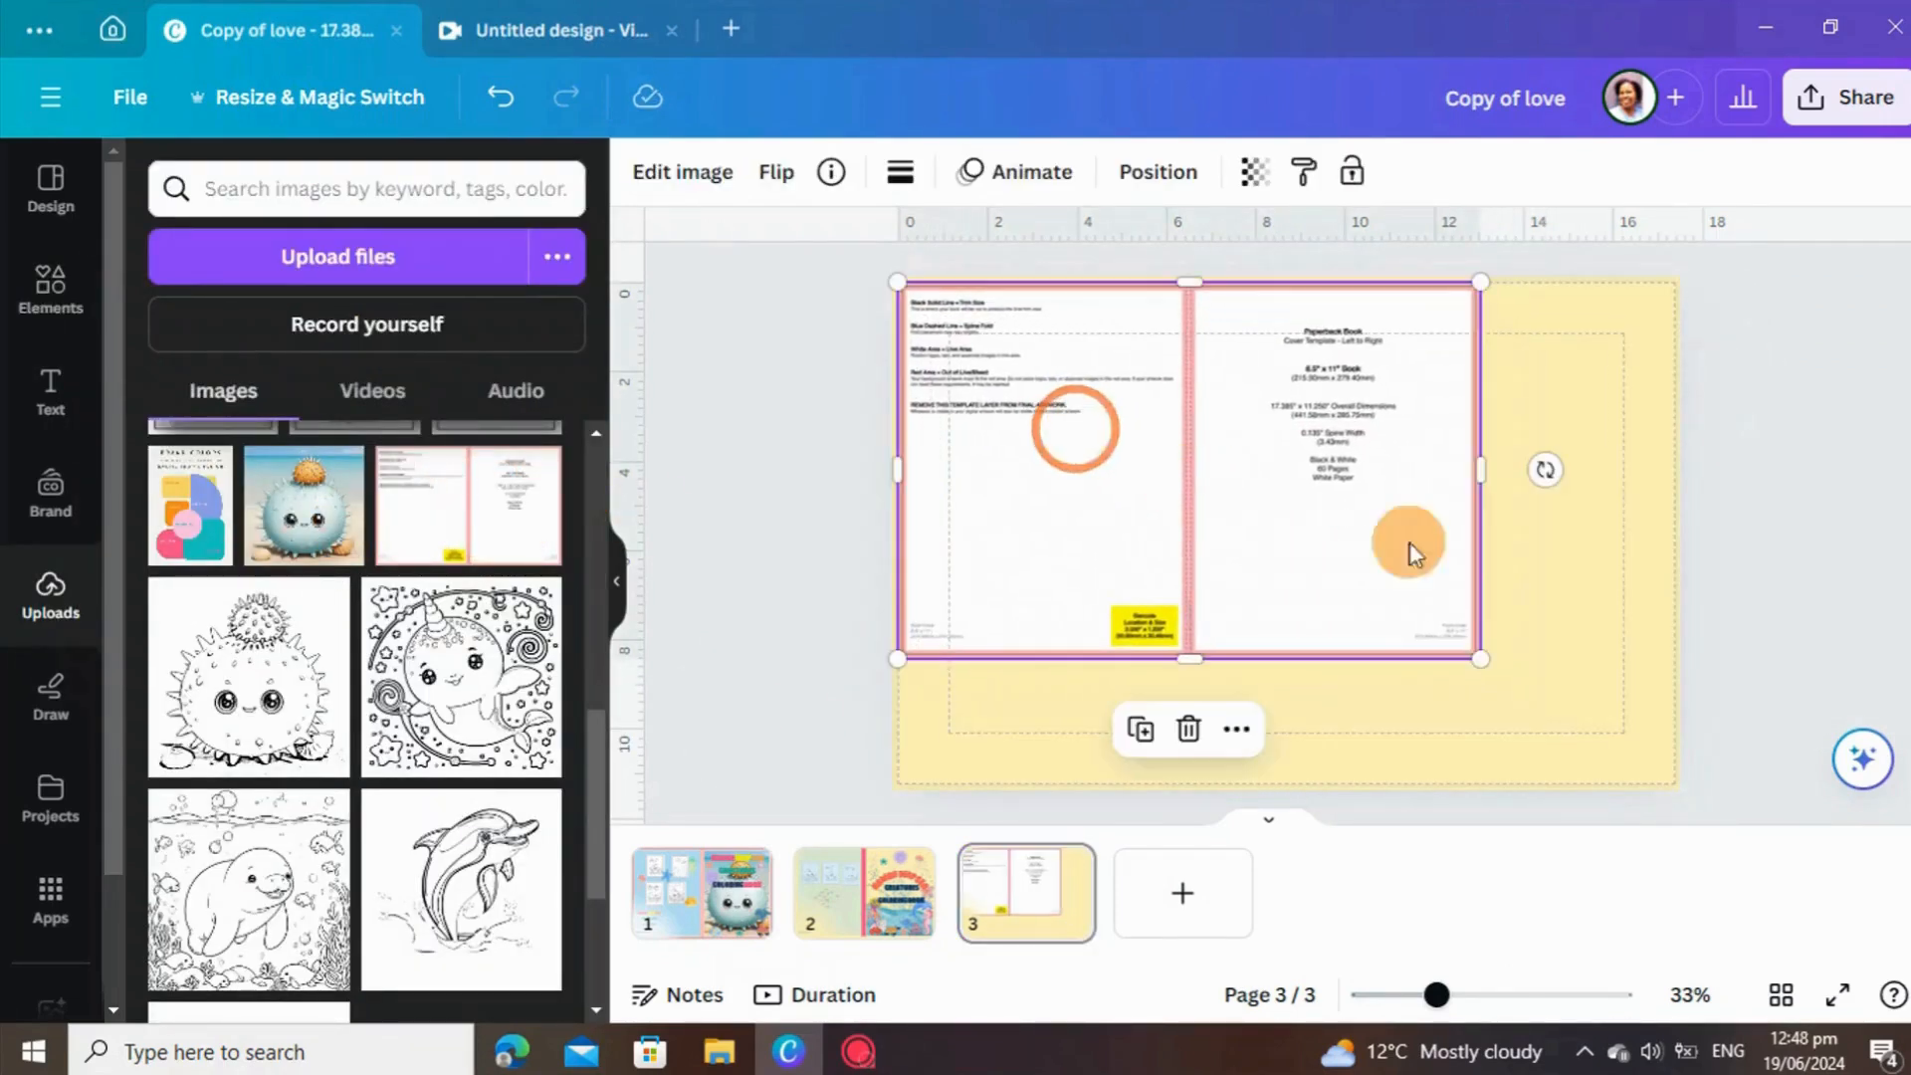
{"action": "left_click_drag", "start_coordinate": [1491, 665], "coordinate": [1626, 862]}
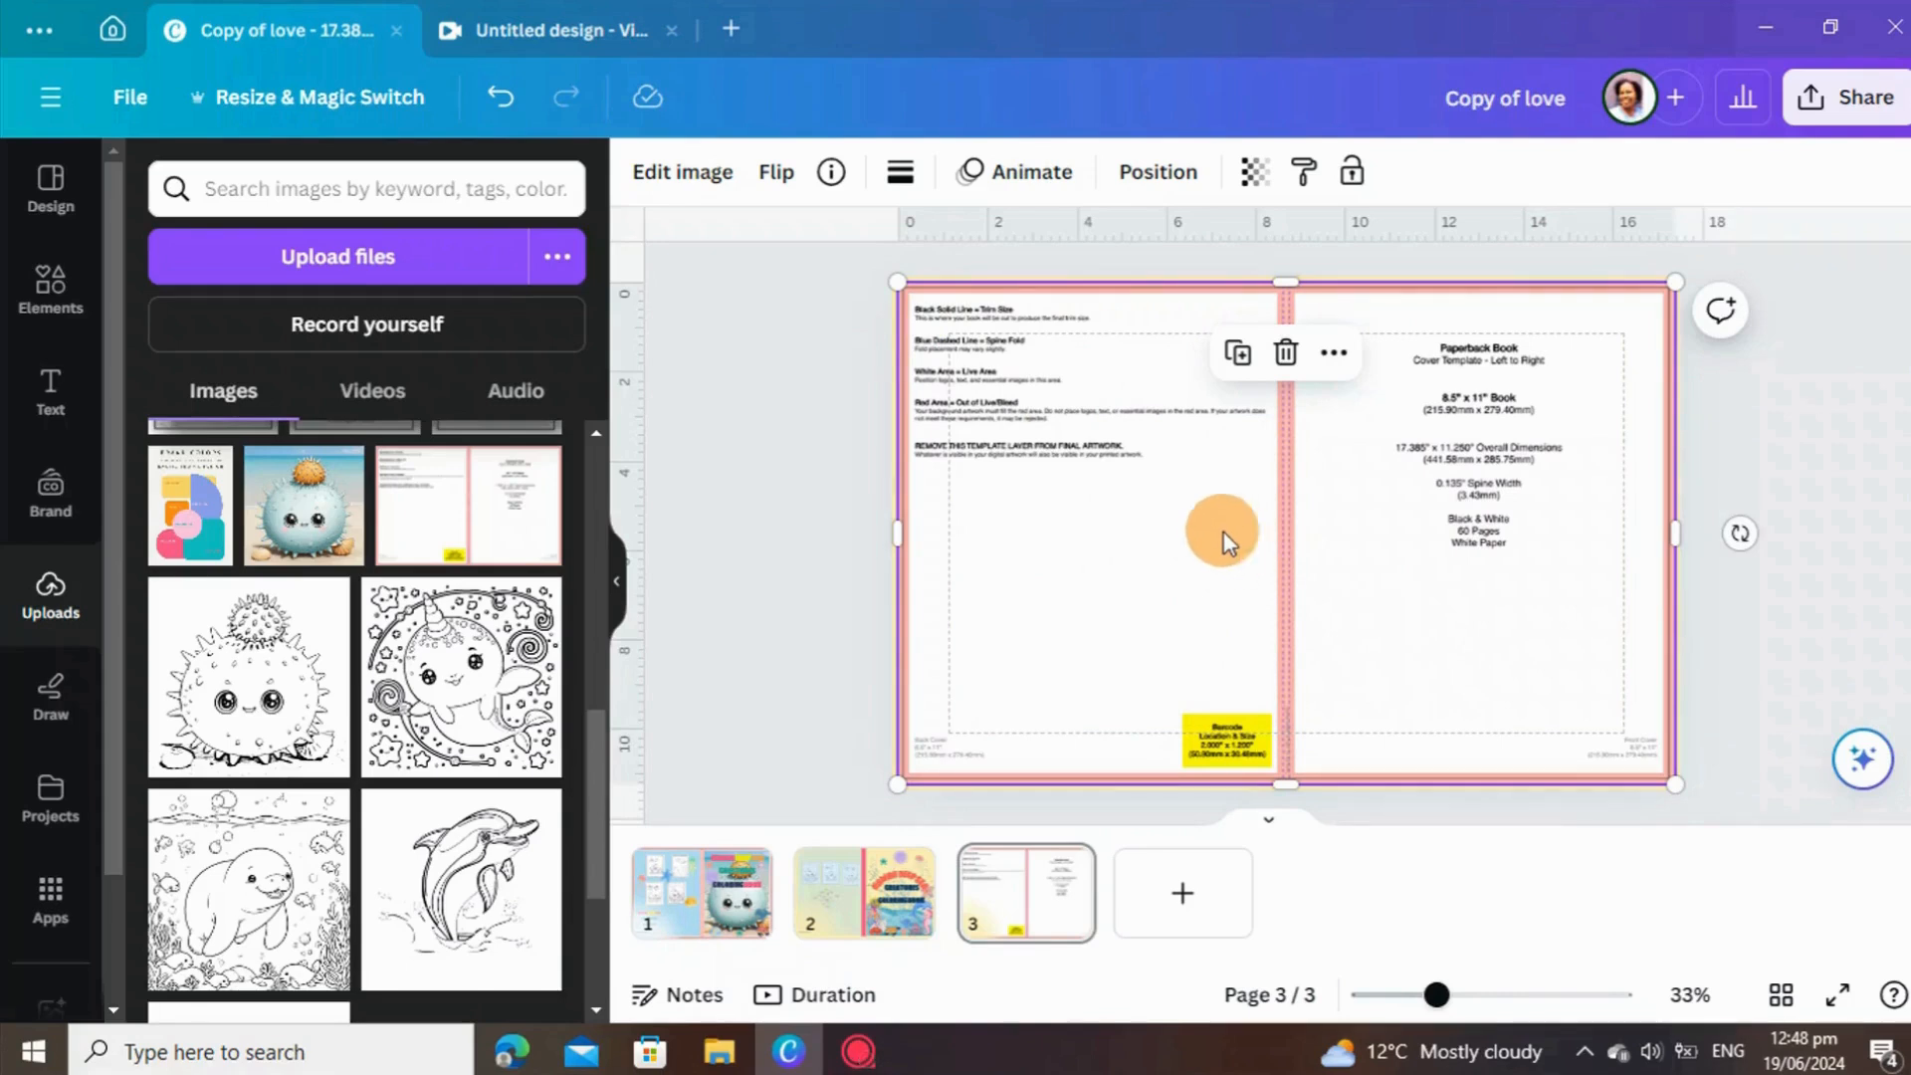
{"action": "left_click", "coordinate": [1284, 284]}
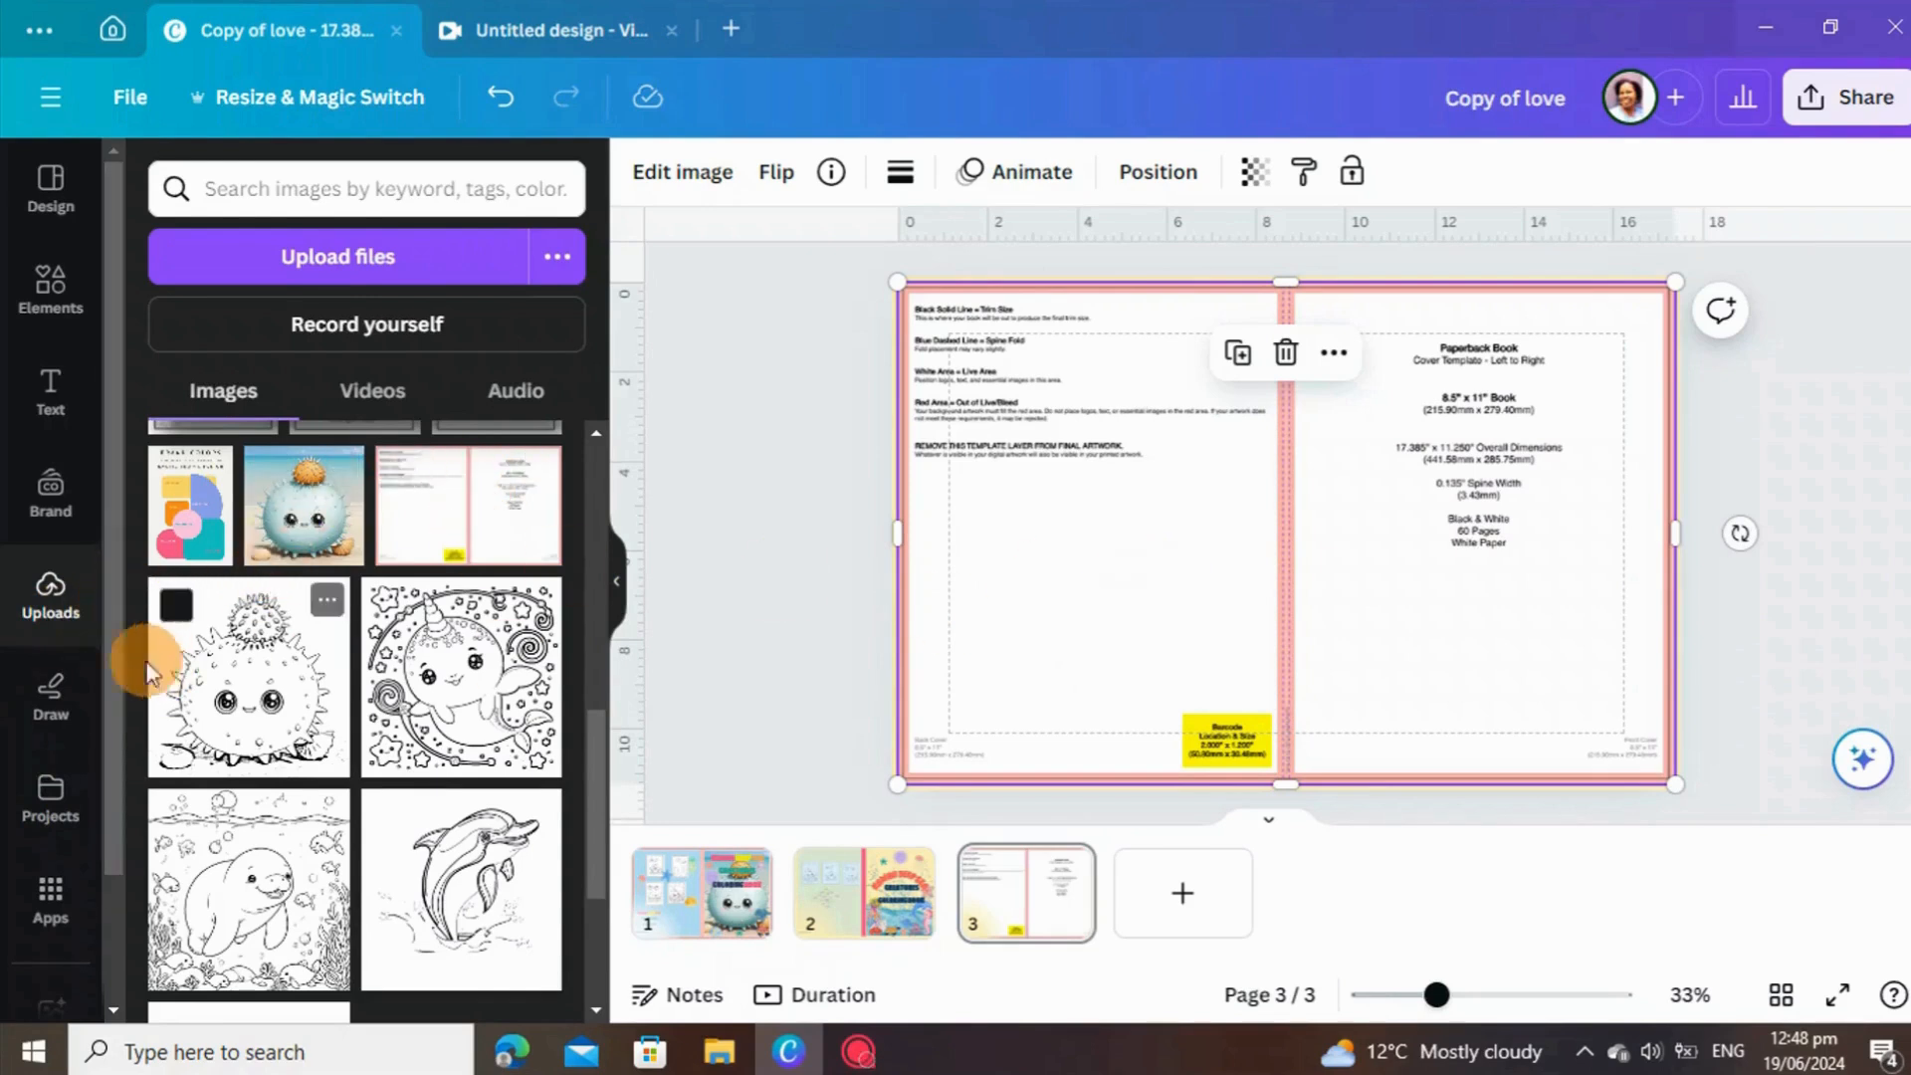
{"action": "left_click", "coordinate": [442, 542]}
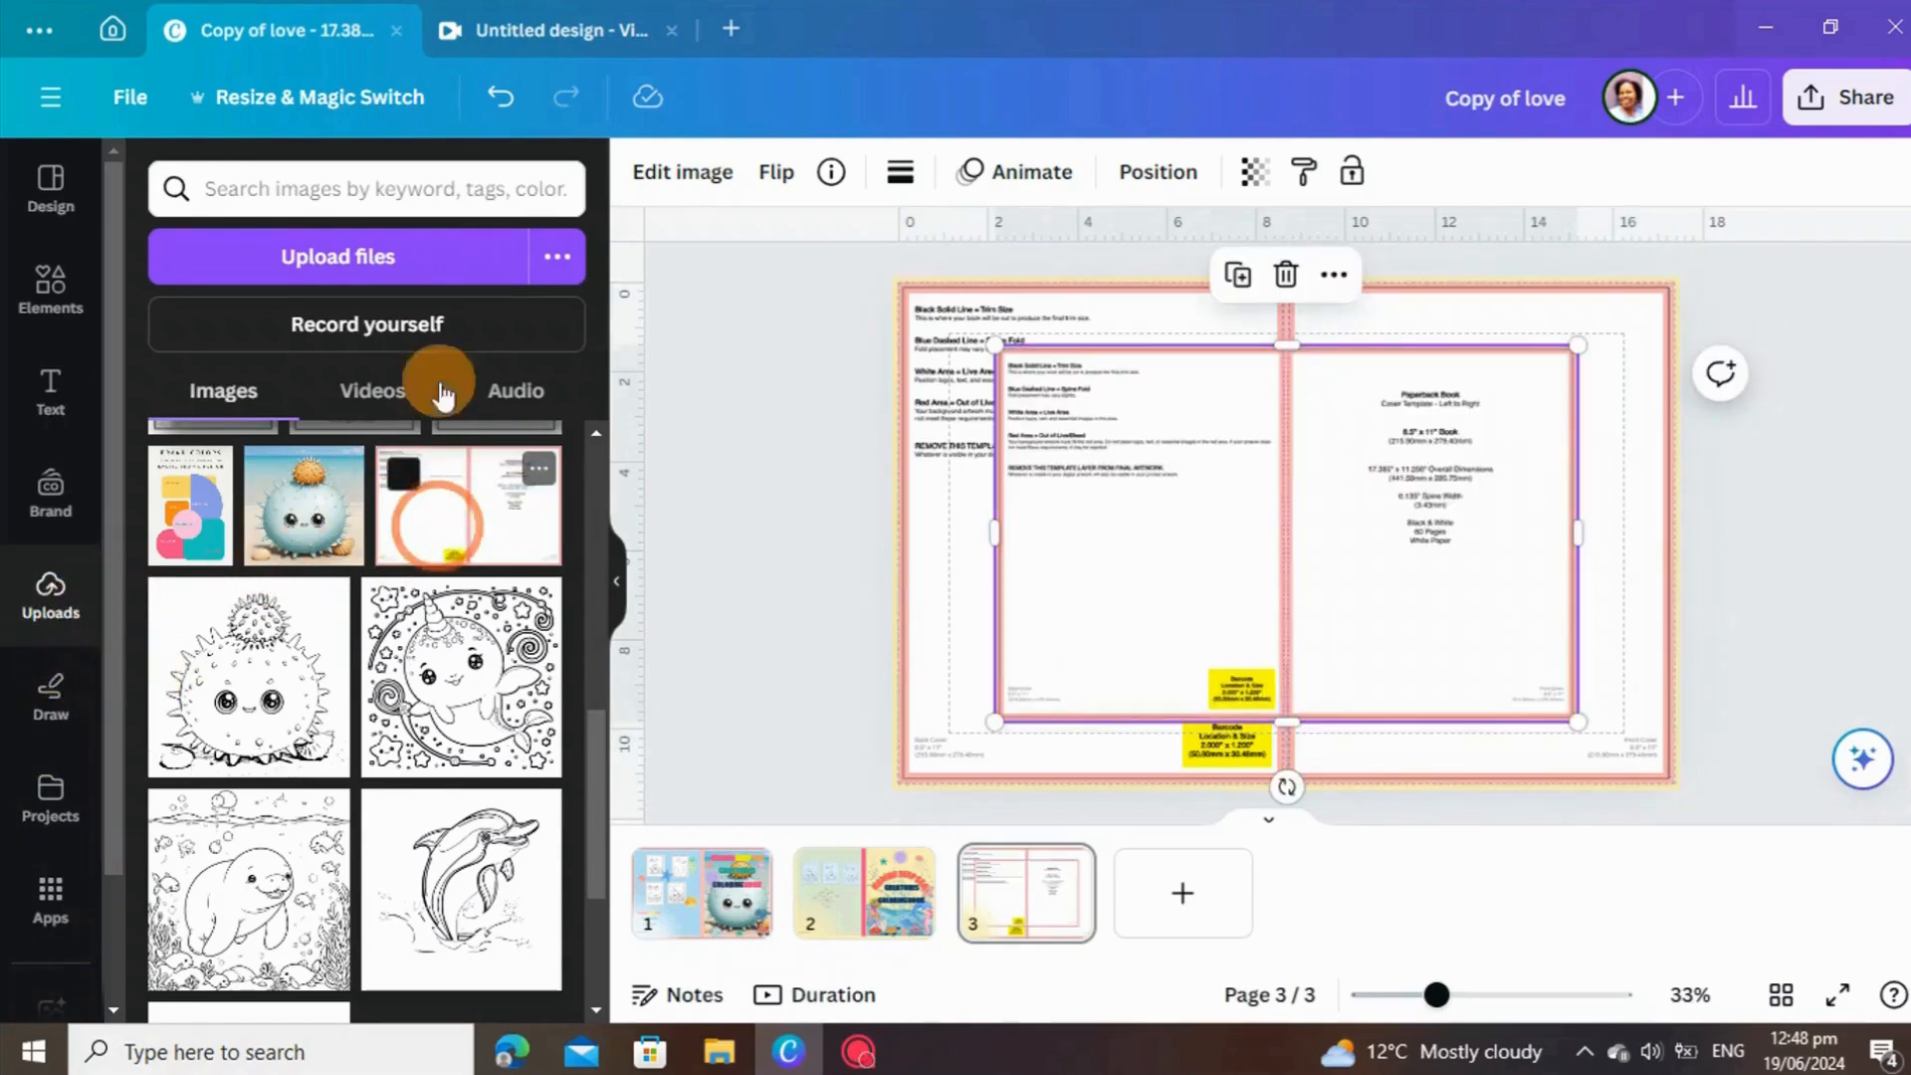
{"action": "left_click", "coordinate": [1285, 282]}
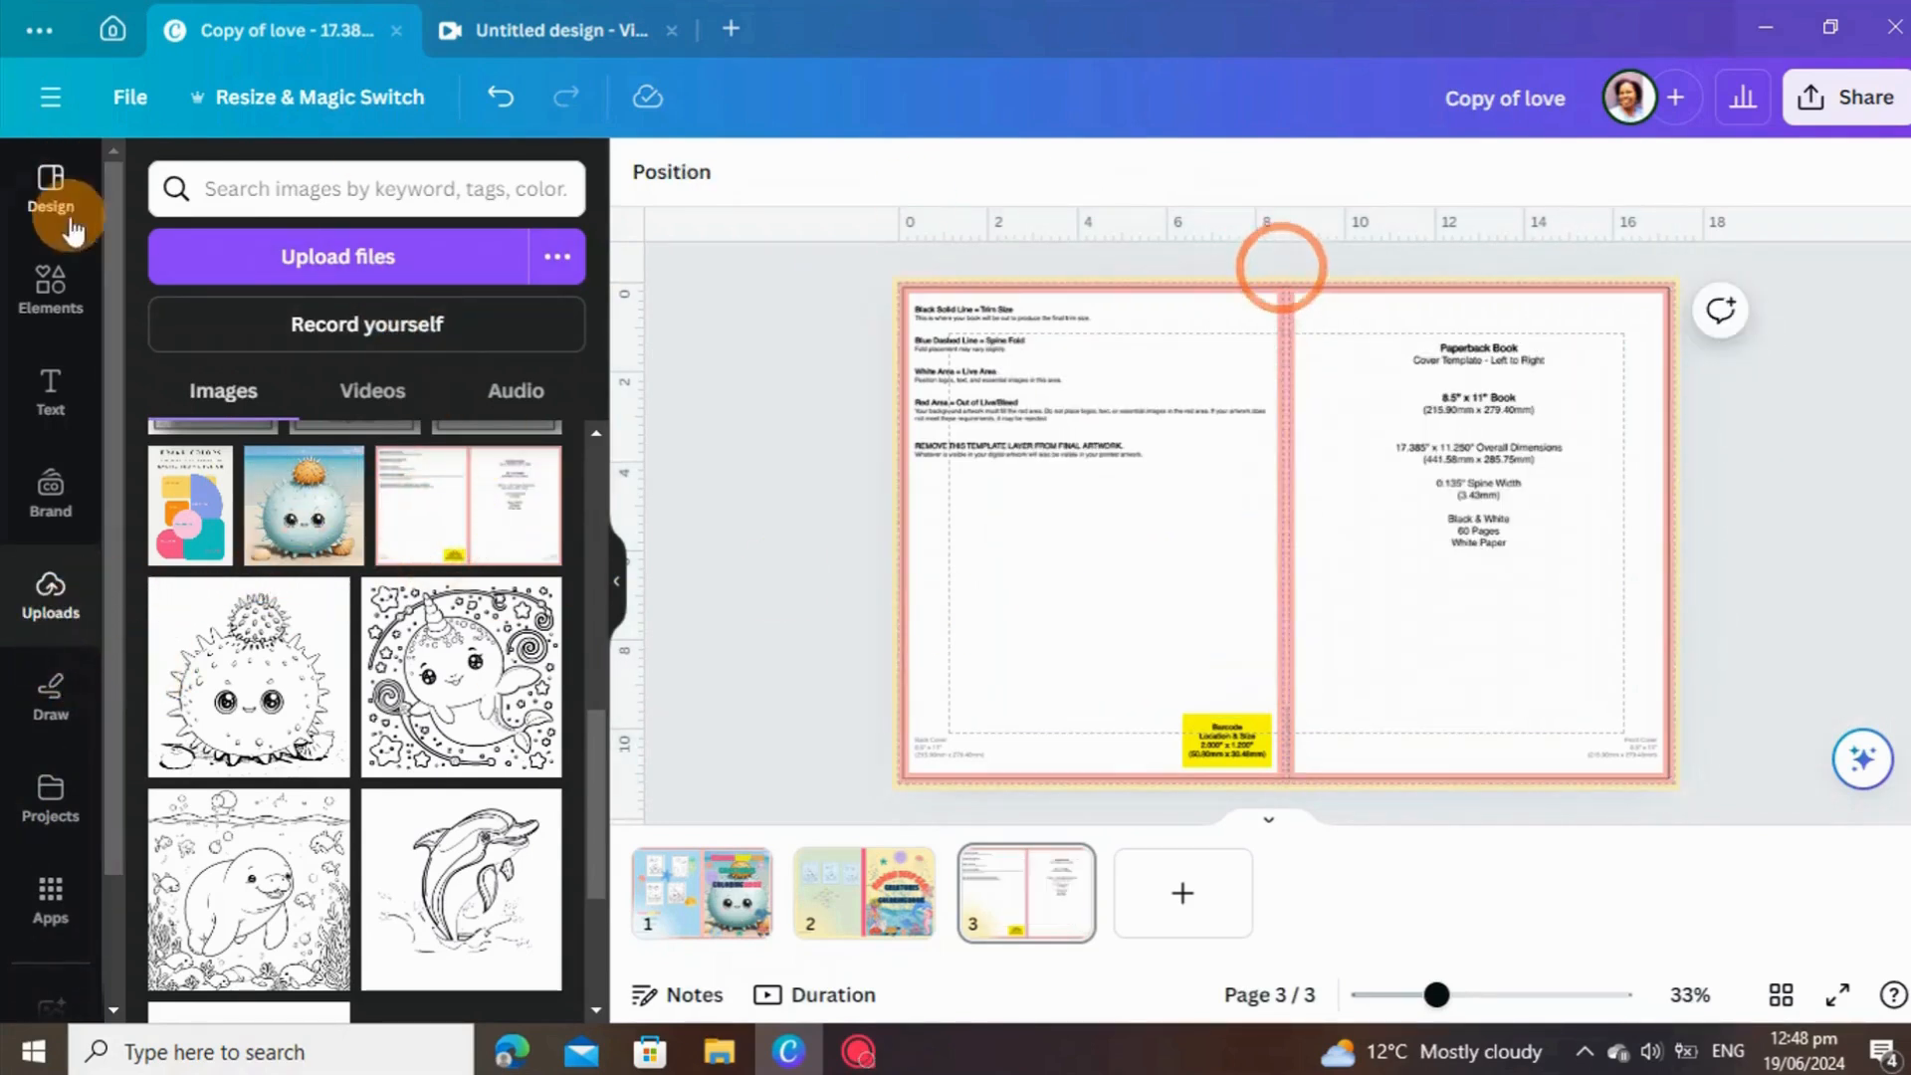
Add the teal water wave graphic from the recently used elements across the lower part of the front cover.
{"action": "left_click", "coordinate": [51, 285]}
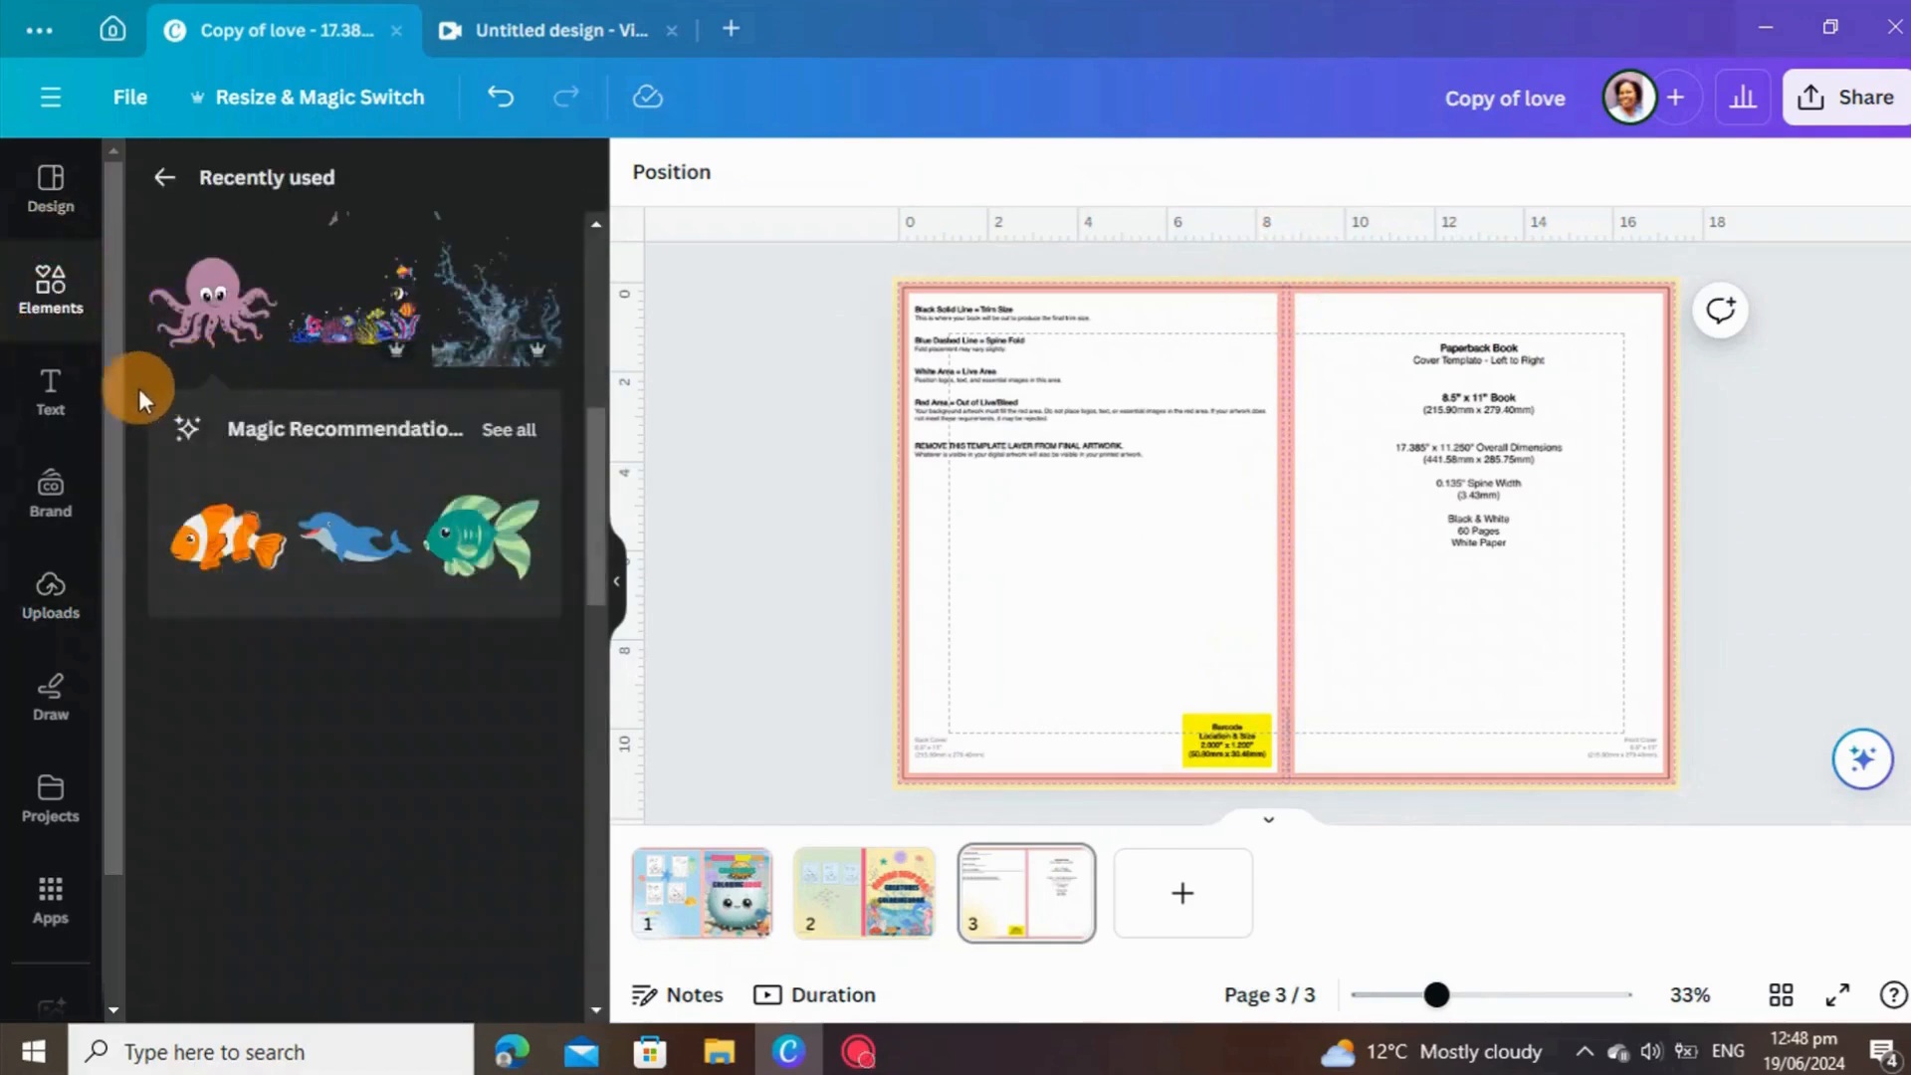
{"action": "left_click", "coordinate": [165, 179]}
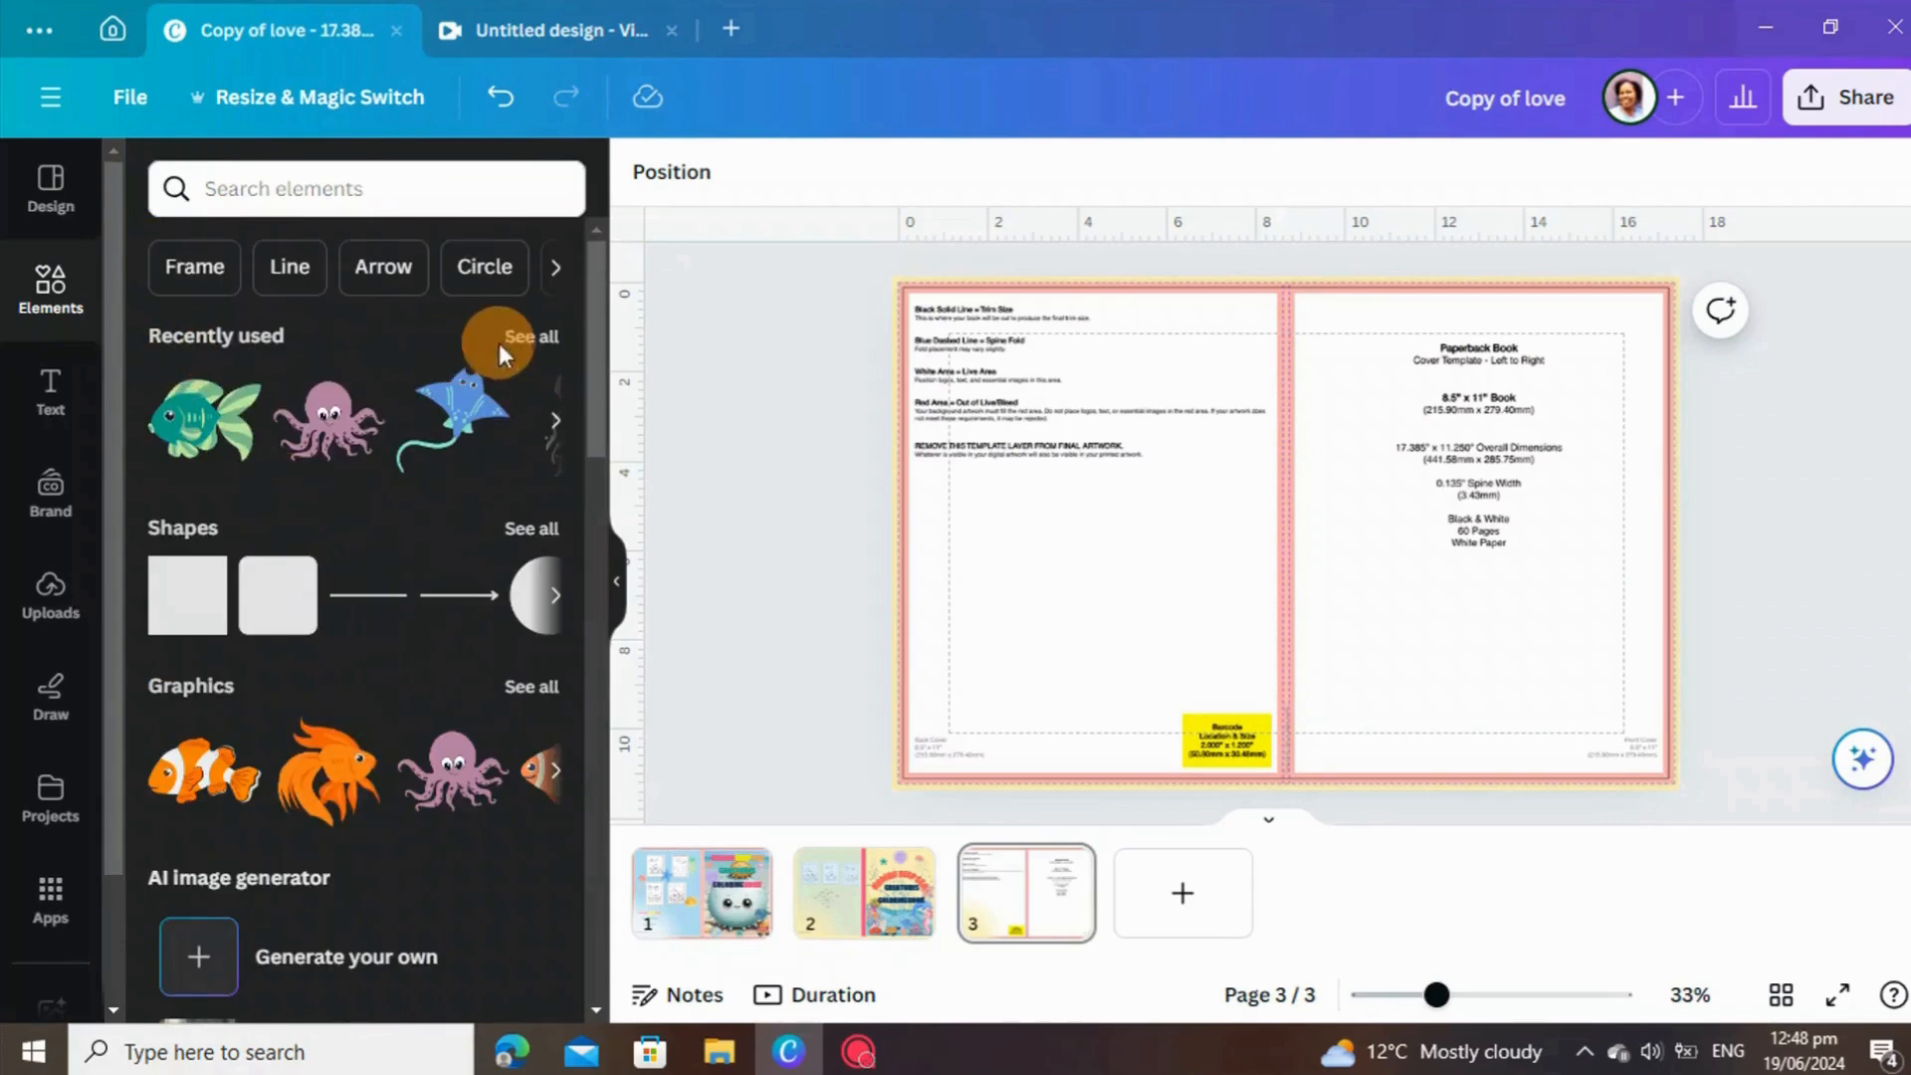
{"action": "left_click", "coordinate": [518, 344]}
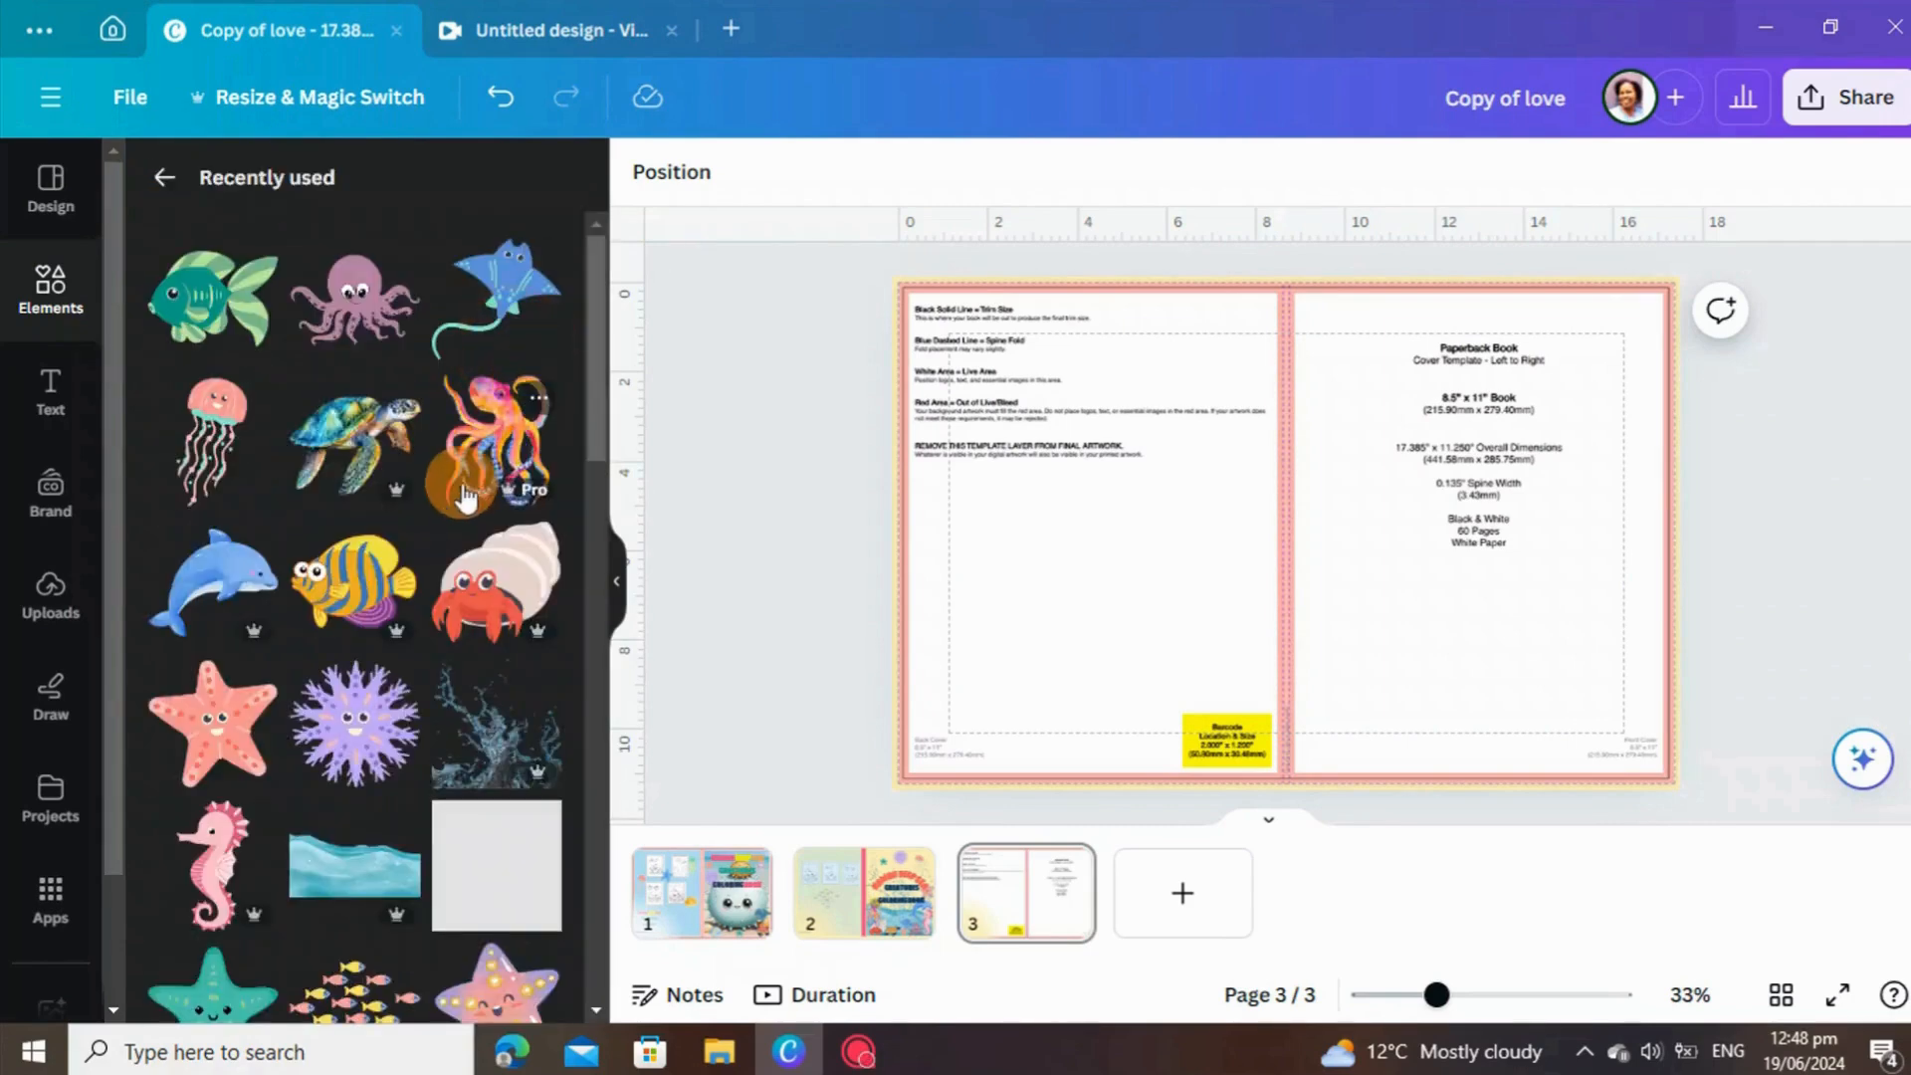
{"action": "scroll", "coordinate": [438, 518], "scroll_direction": "down", "scroll_amount": 4}
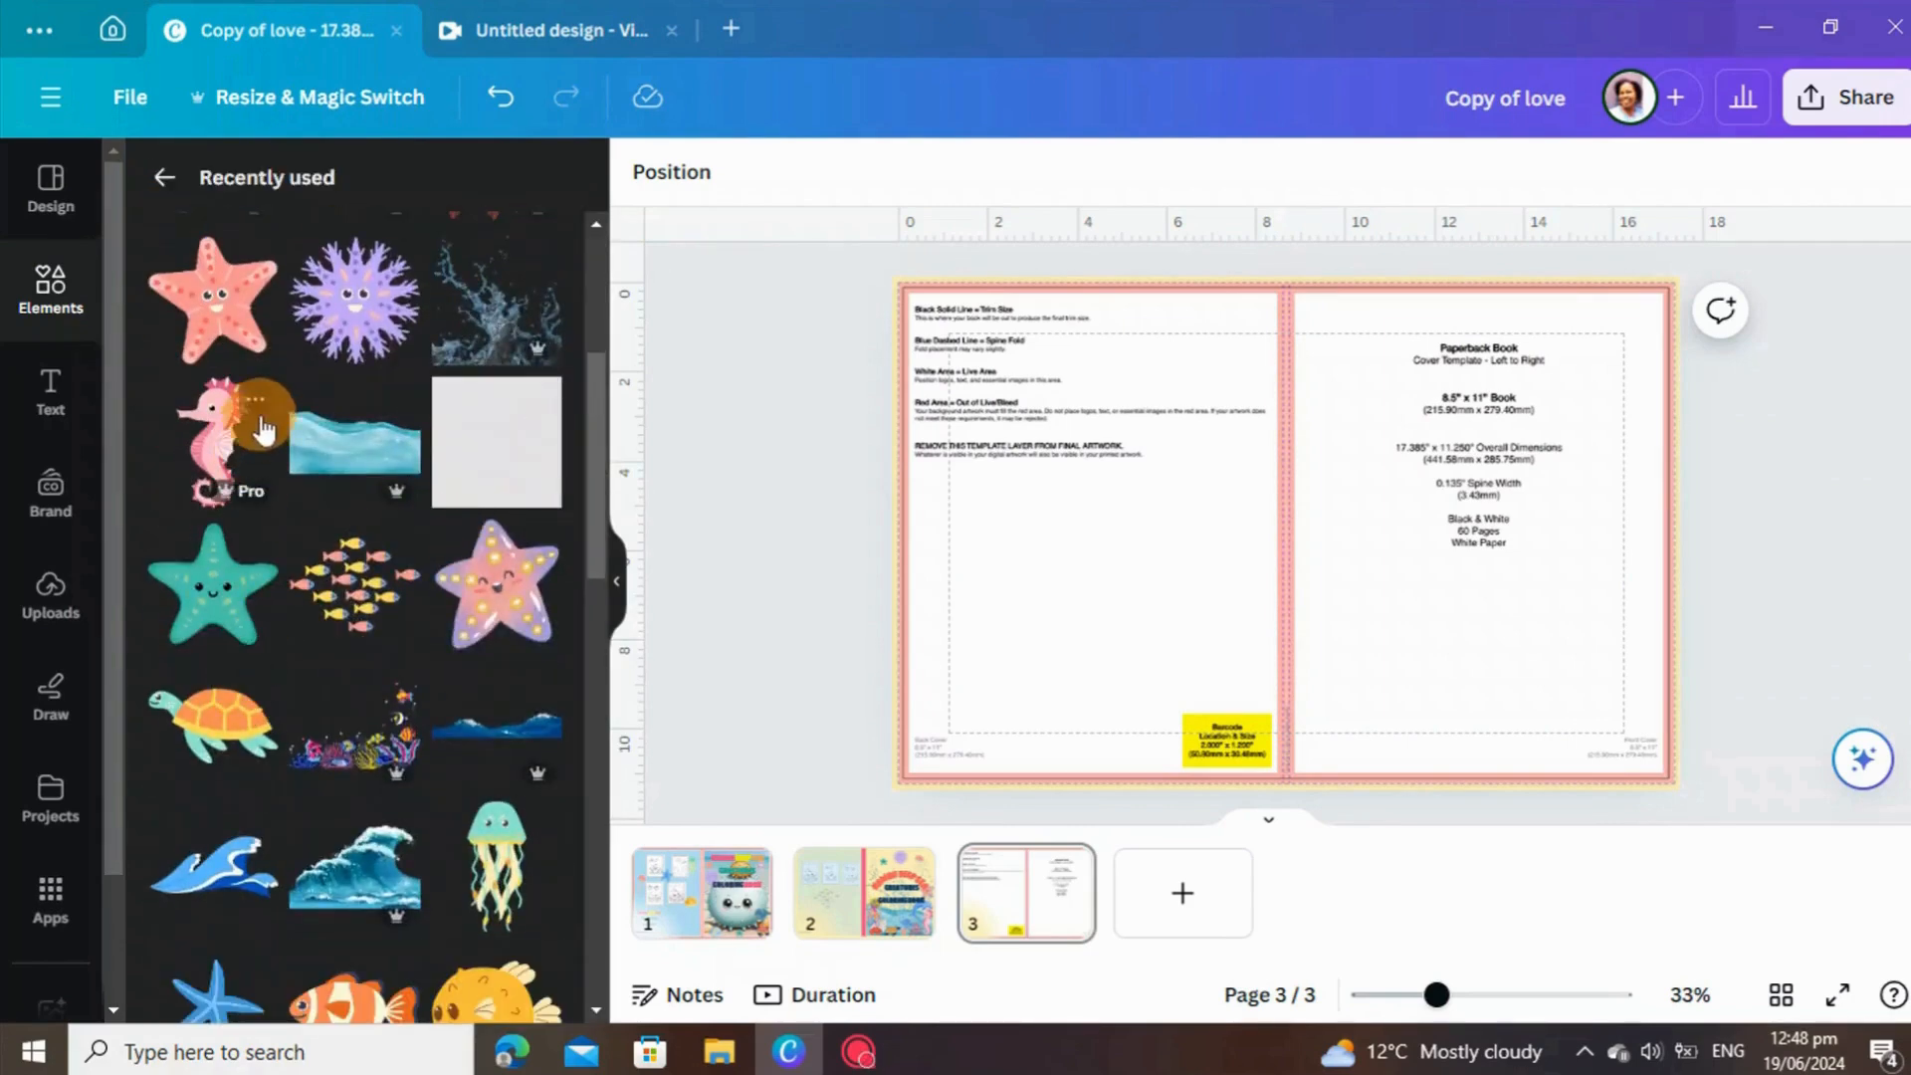
{"action": "left_click_drag", "start_coordinate": [319, 456], "coordinate": [1424, 713]}
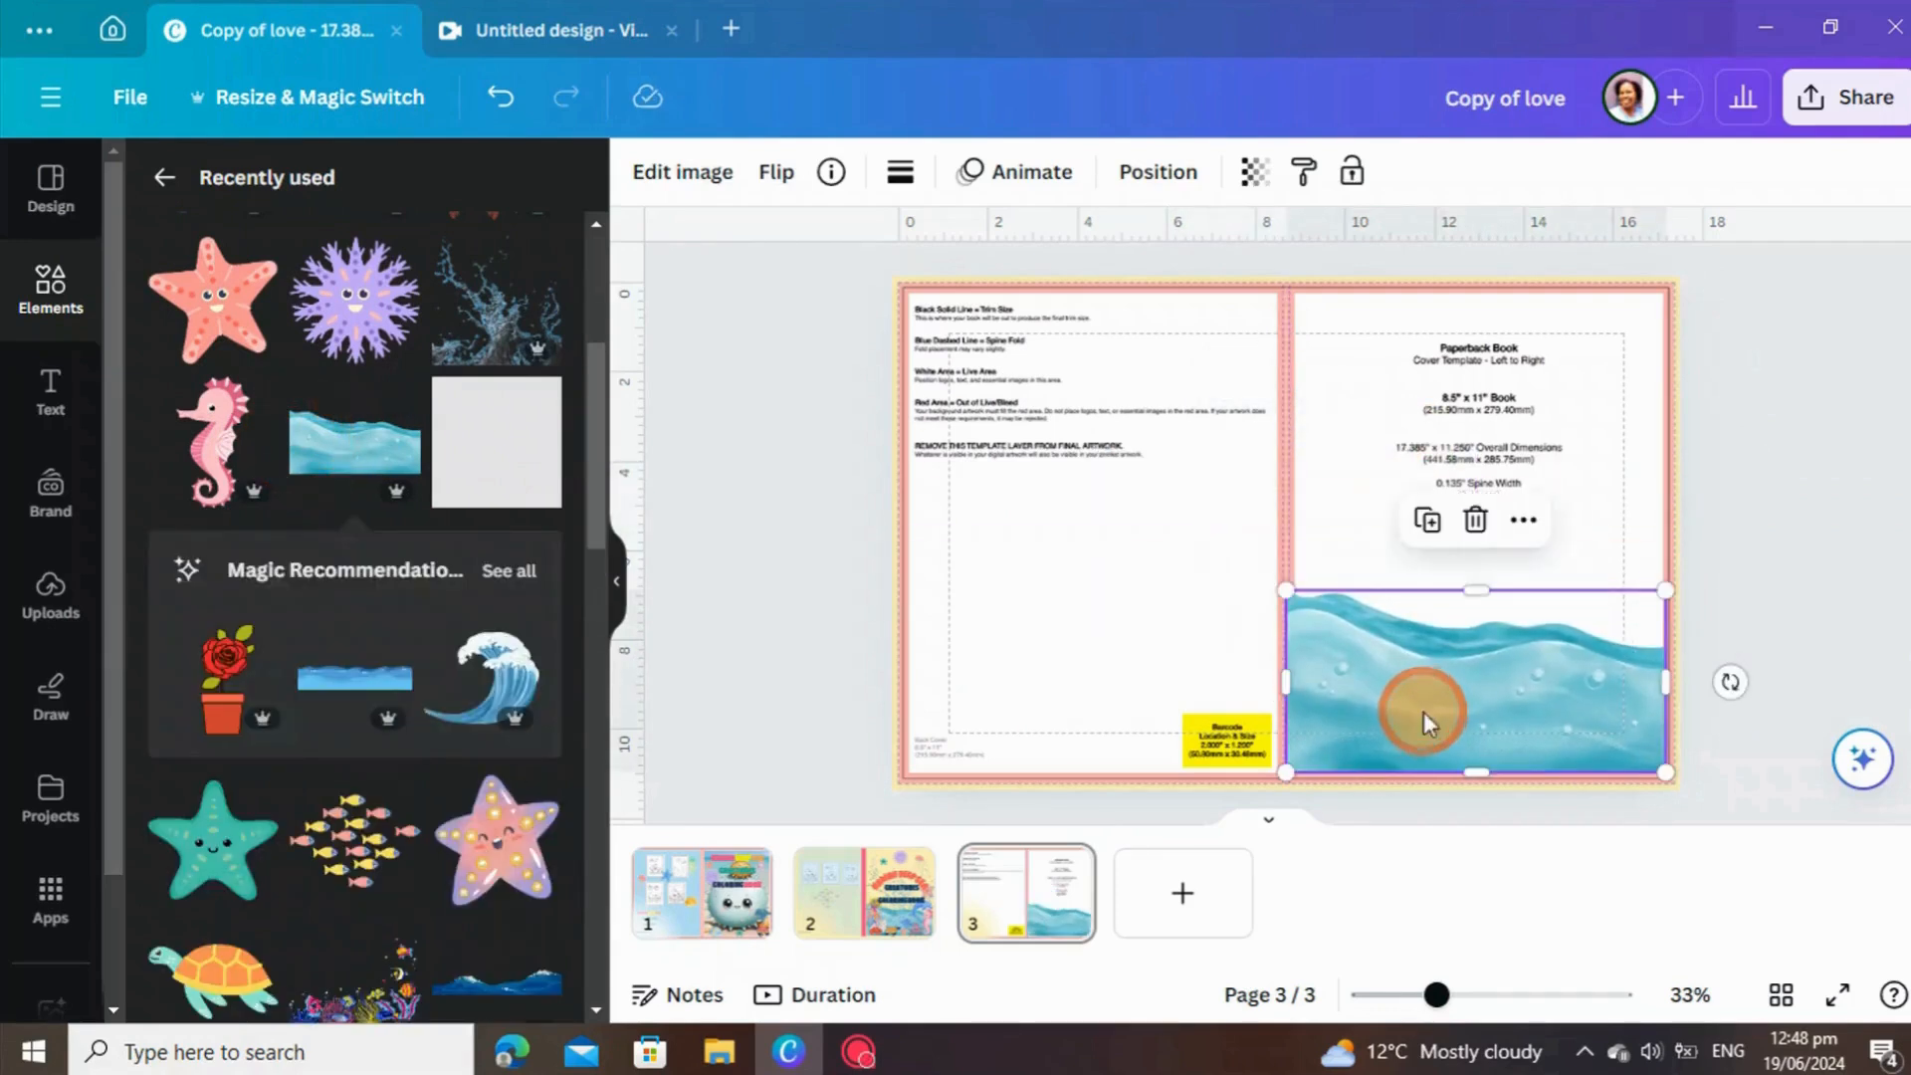
Add the water splash graphic from the recently used elements and position it over the front cover.
{"action": "scroll", "coordinate": [415, 719], "scroll_direction": "down", "scroll_amount": 1}
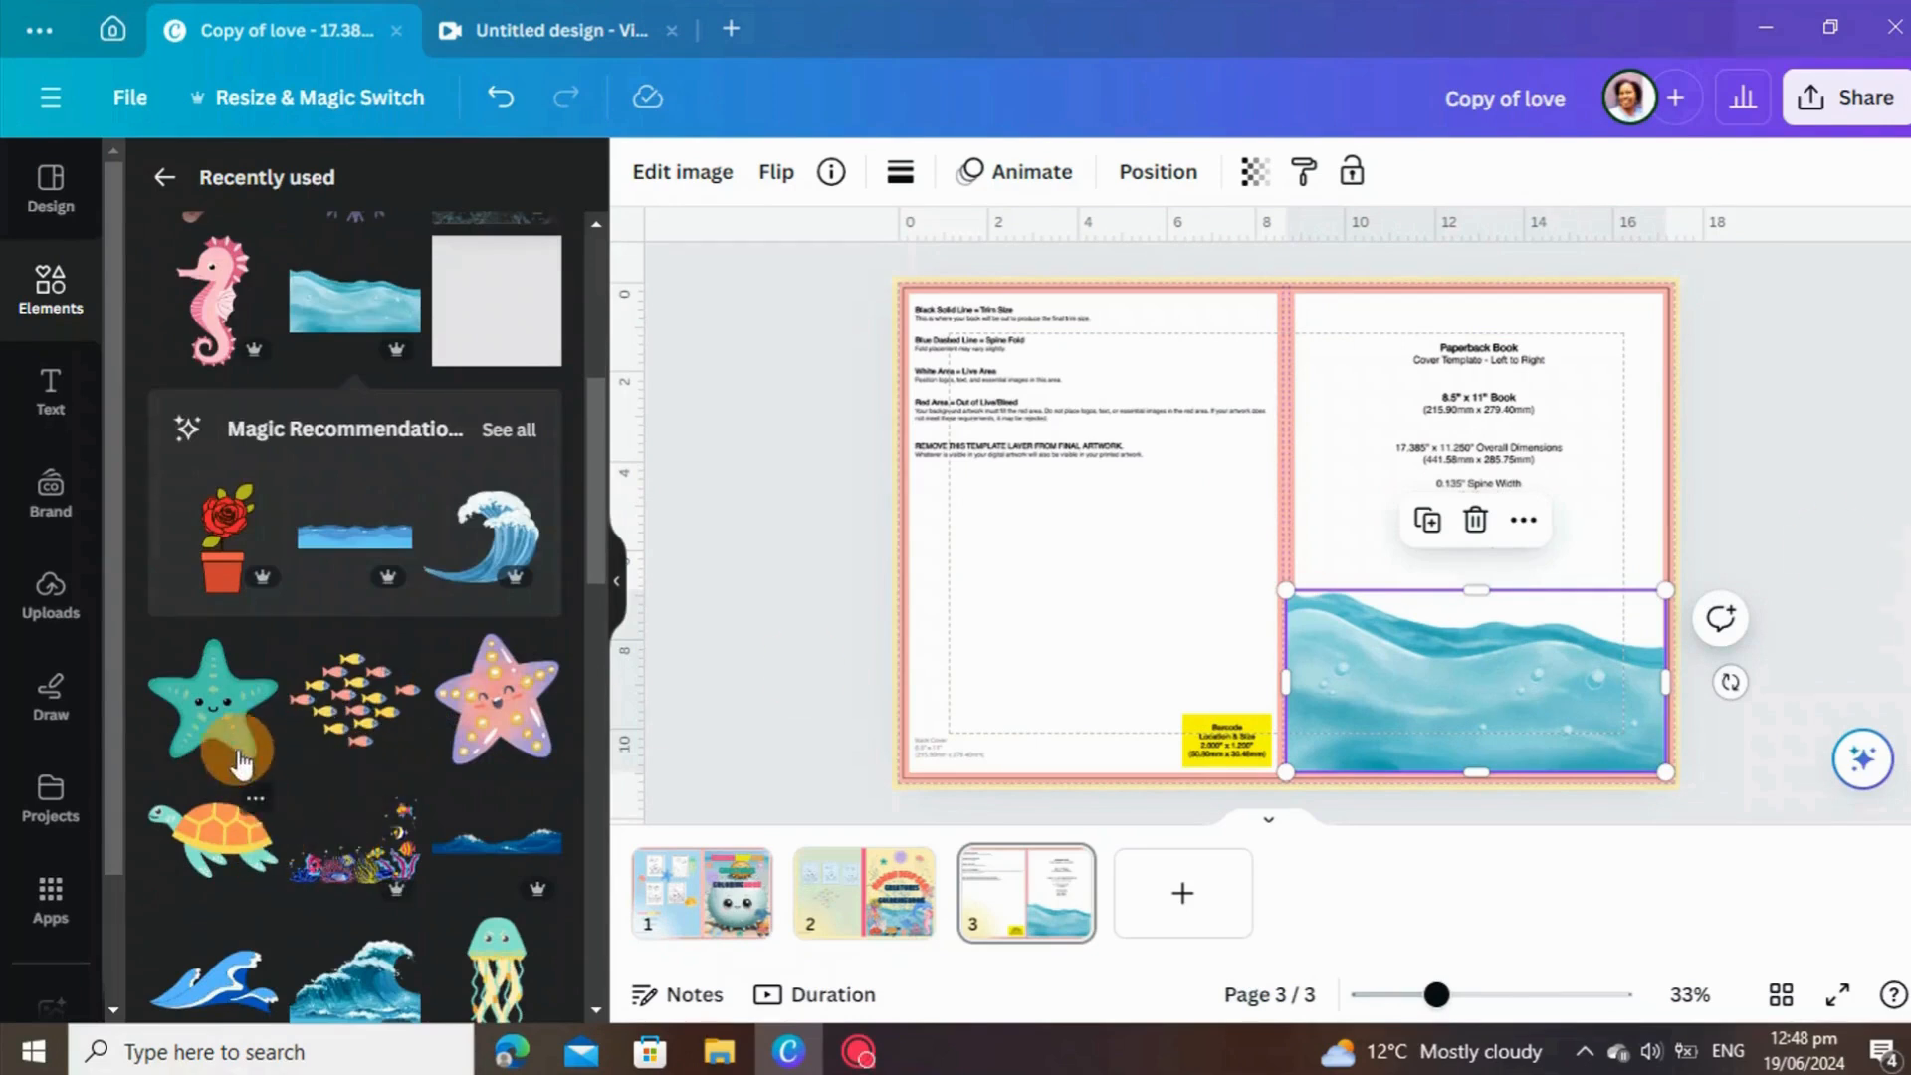
{"action": "left_click", "coordinate": [1351, 438]}
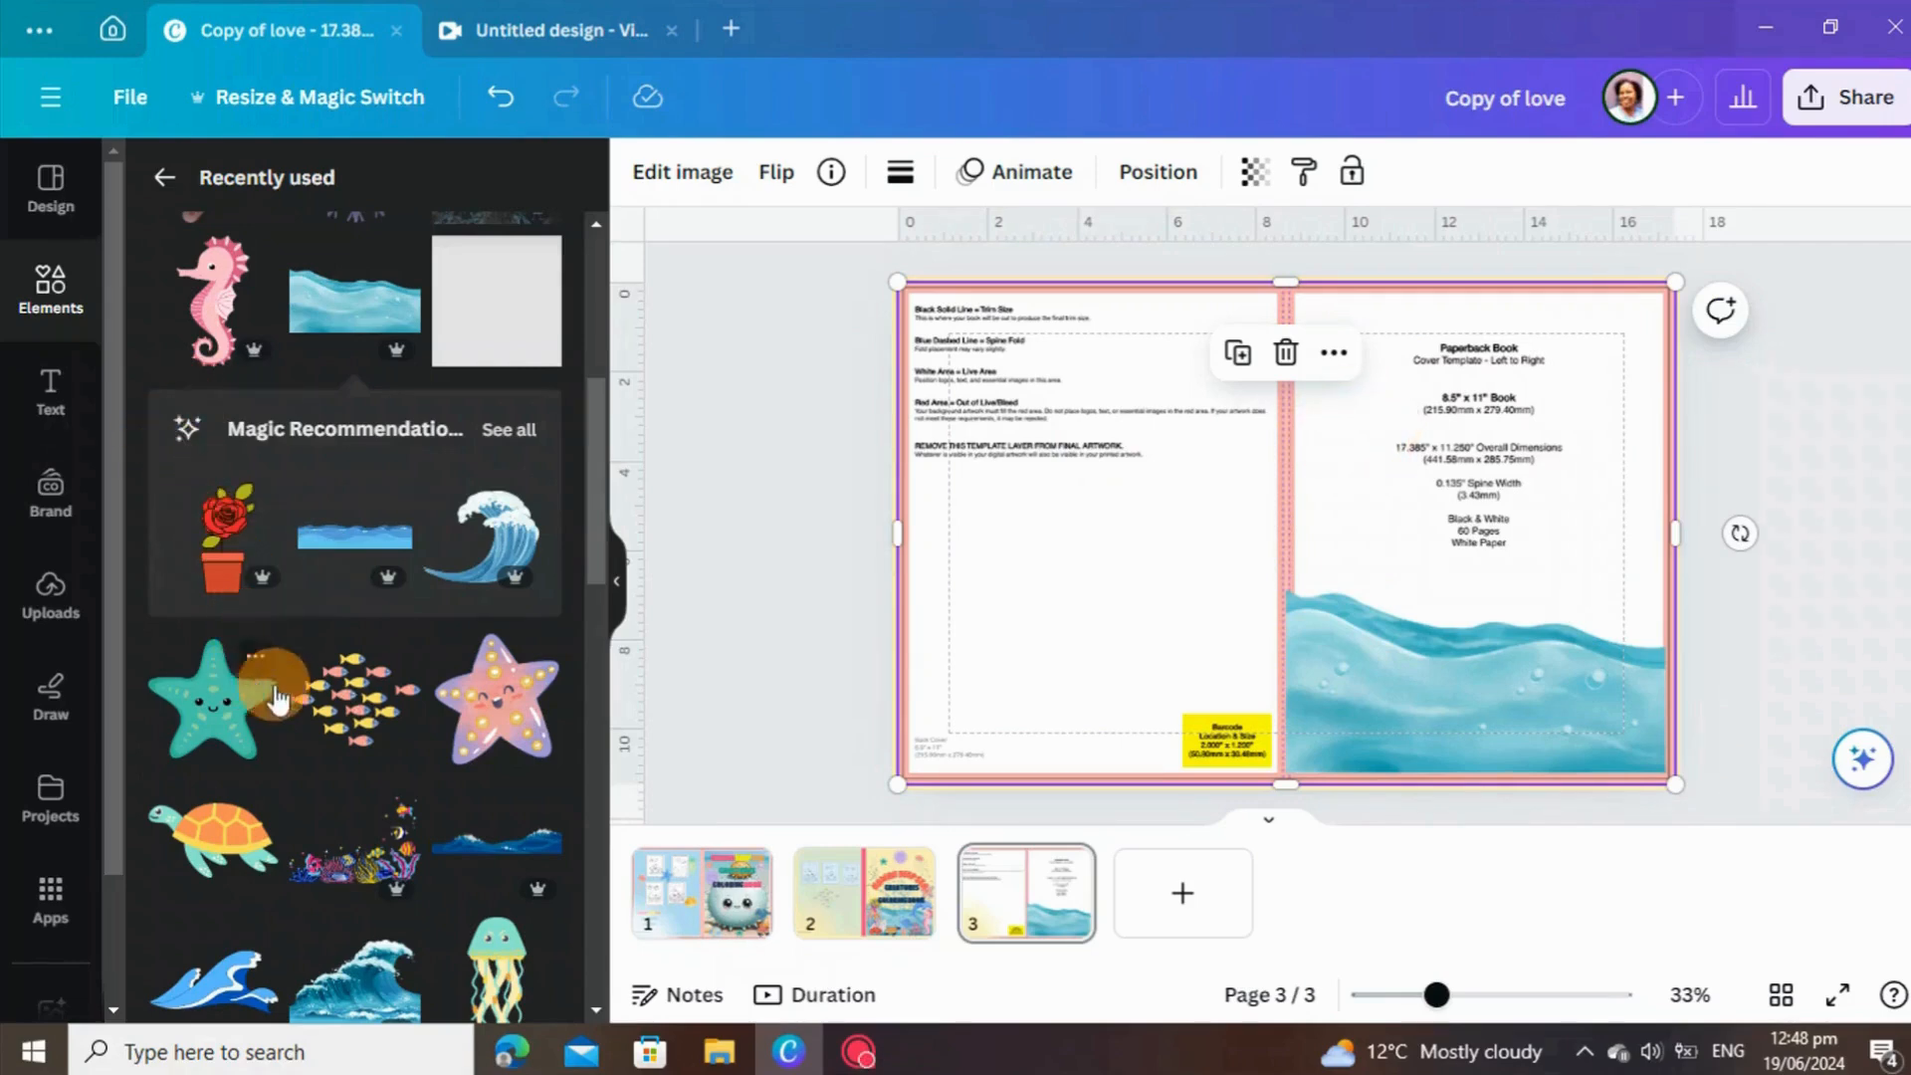
{"action": "scroll", "coordinate": [239, 727], "scroll_direction": "down", "scroll_amount": 4}
{"action": "scroll", "coordinate": [237, 721], "scroll_direction": "up", "scroll_amount": 4}
{"action": "scroll", "coordinate": [234, 715], "scroll_direction": "down", "scroll_amount": 1}
{"action": "scroll", "coordinate": [234, 709], "scroll_direction": "down", "scroll_amount": 7}
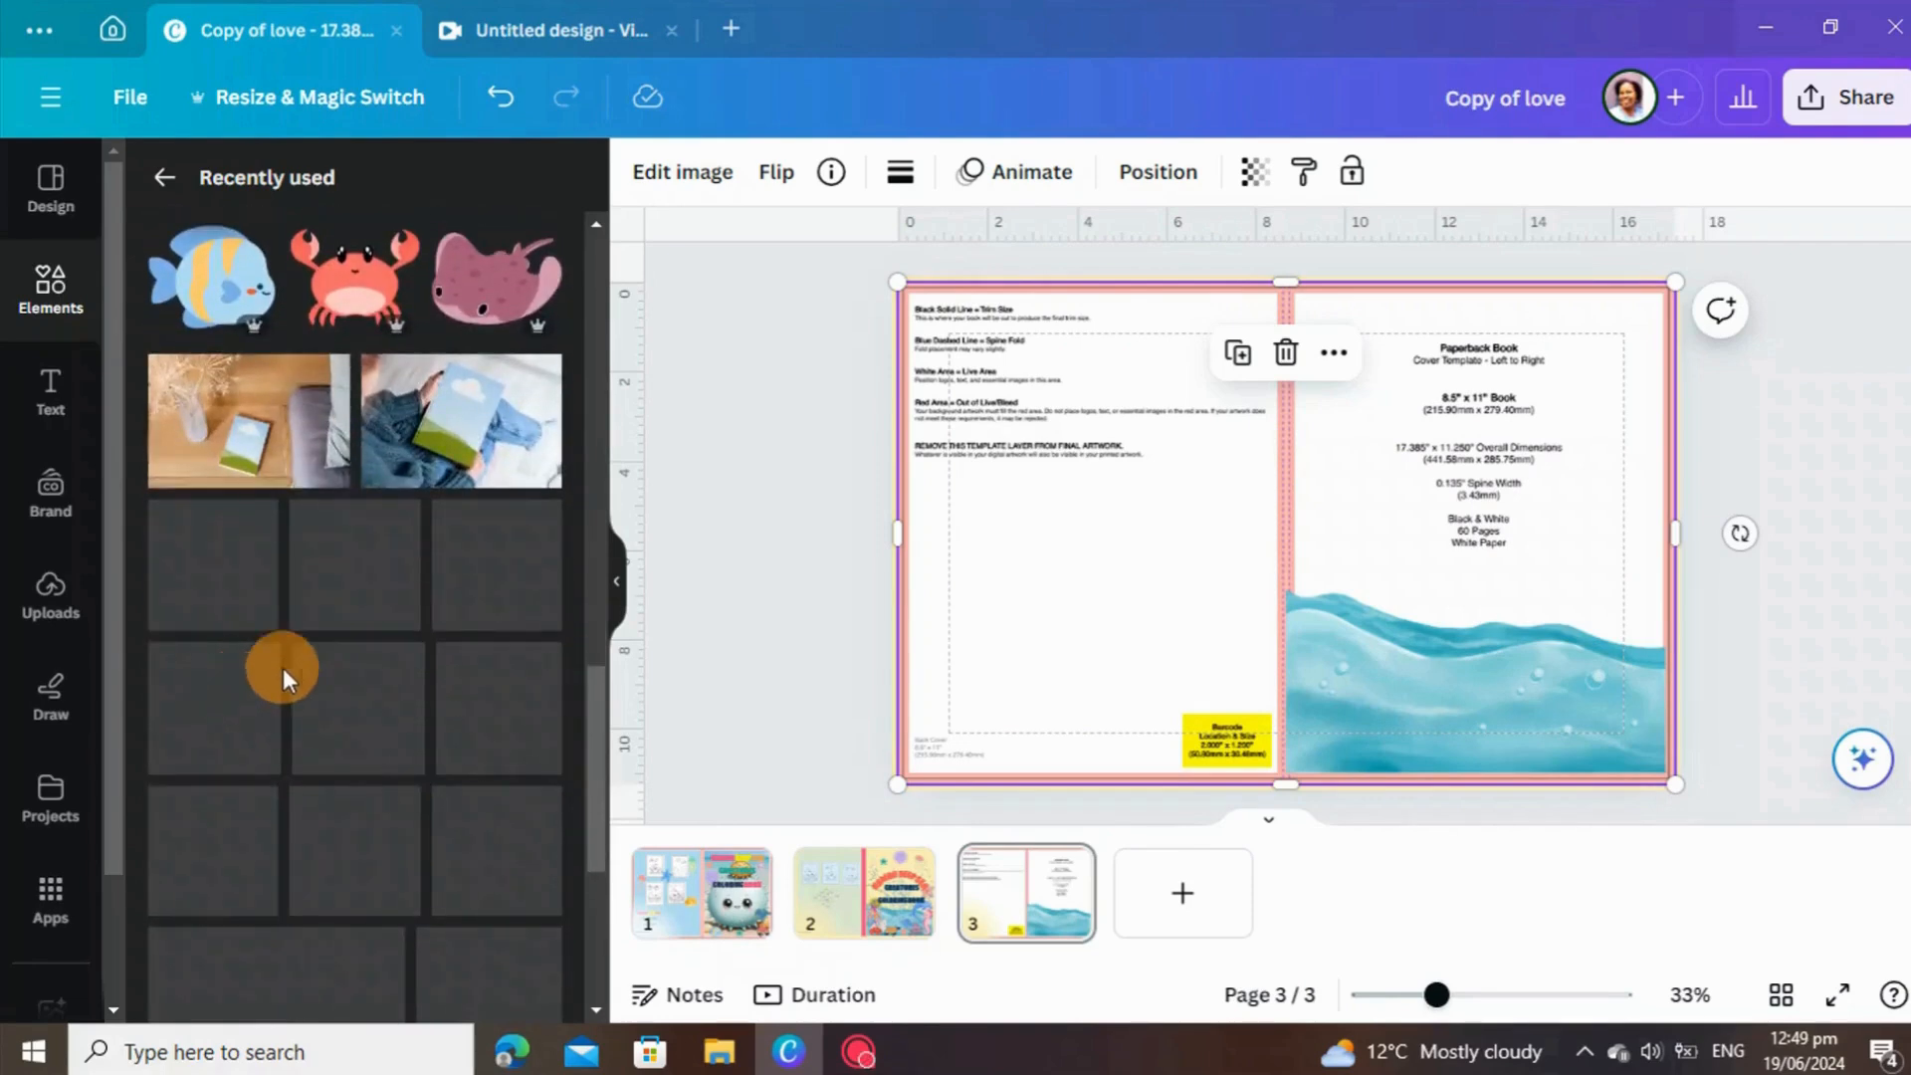
{"action": "scroll", "coordinate": [315, 593], "scroll_direction": "up", "scroll_amount": 4}
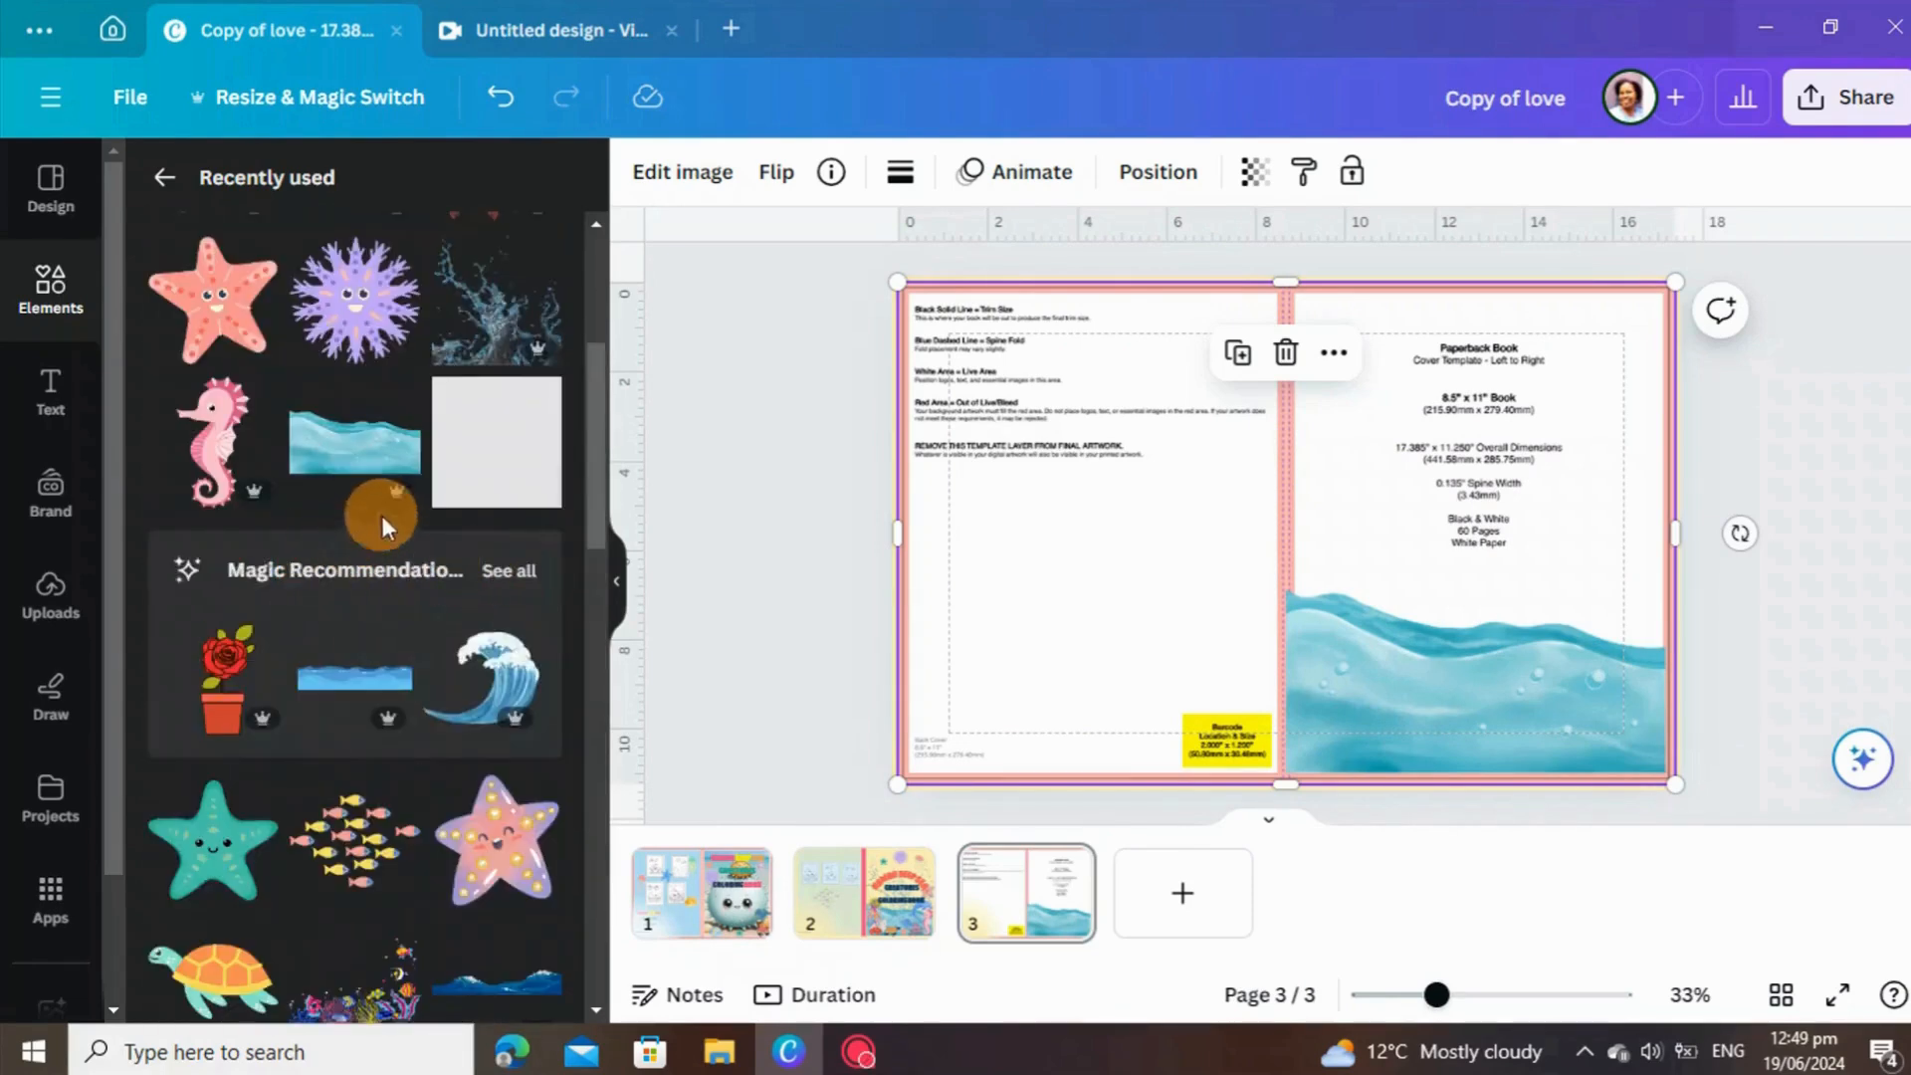
{"action": "left_click", "coordinate": [498, 321]}
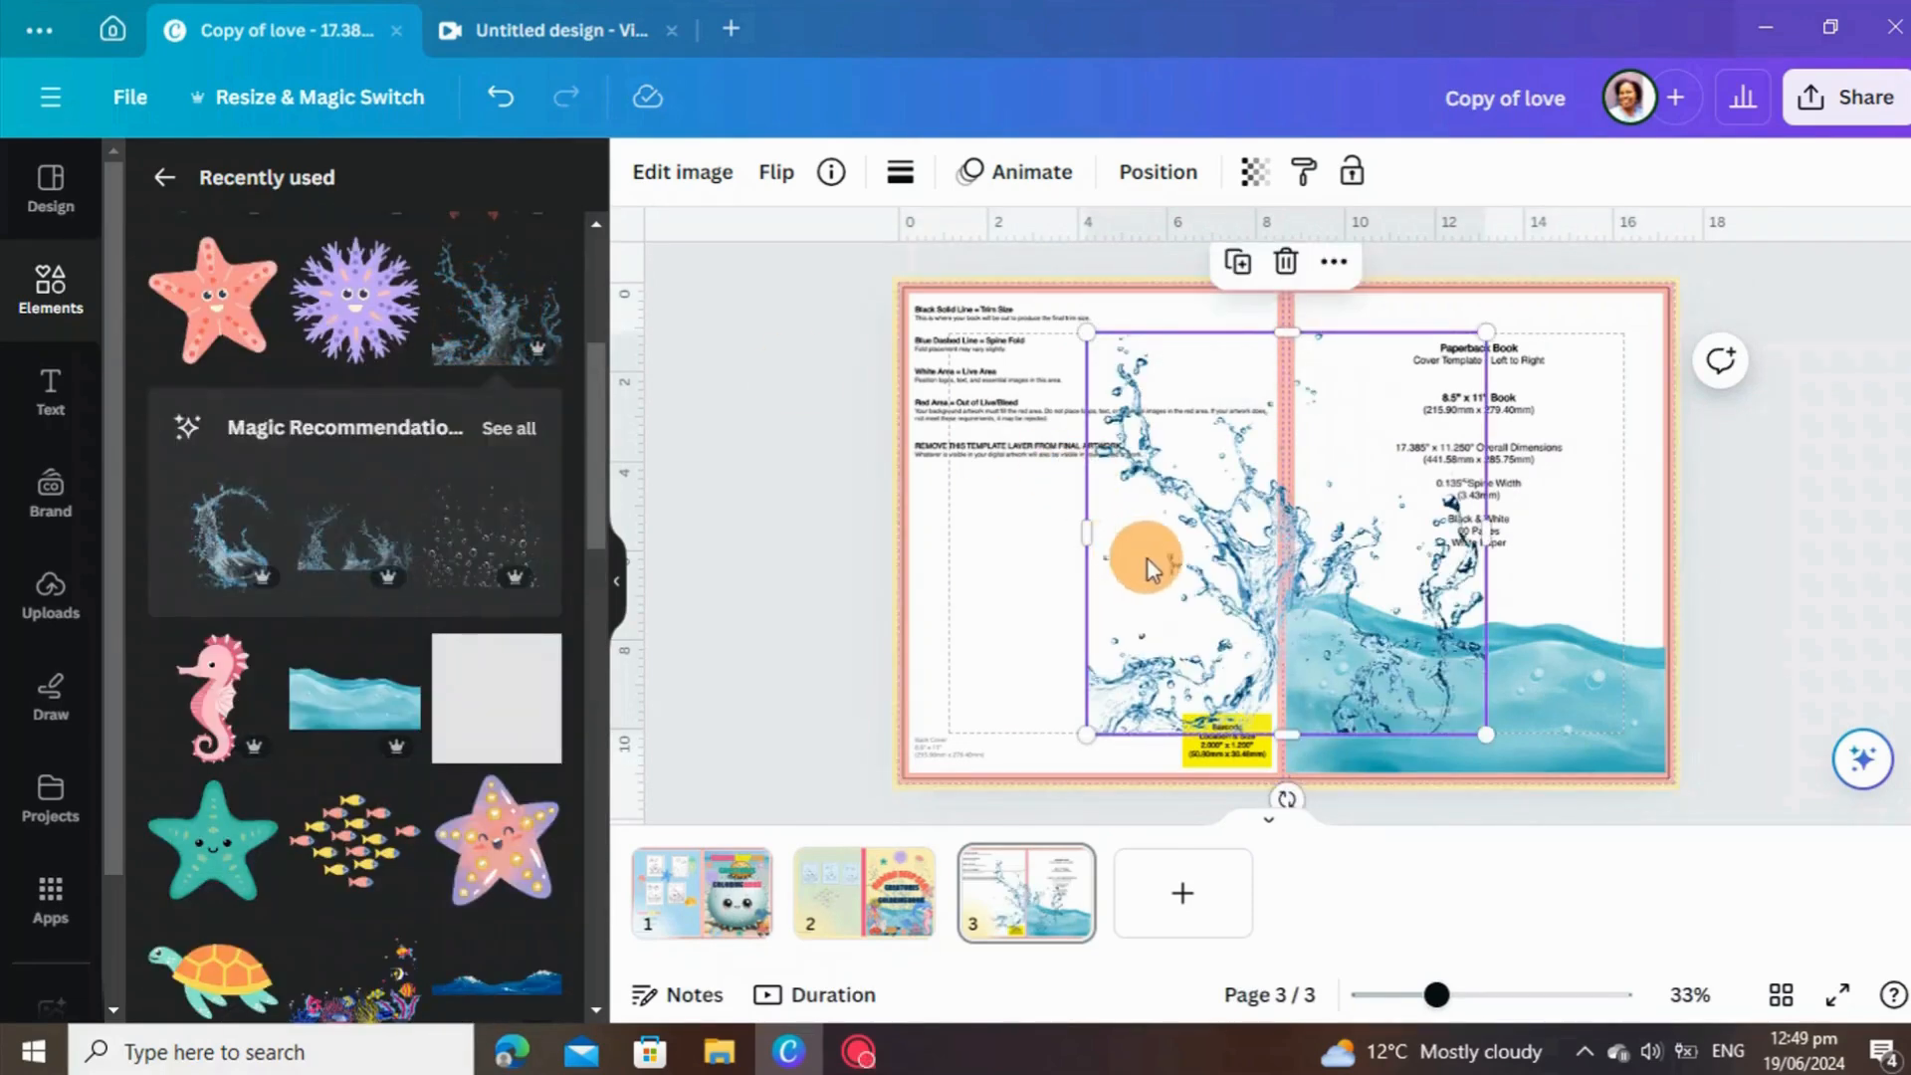
{"action": "left_click_drag", "start_coordinate": [1188, 542], "coordinate": [1380, 559]}
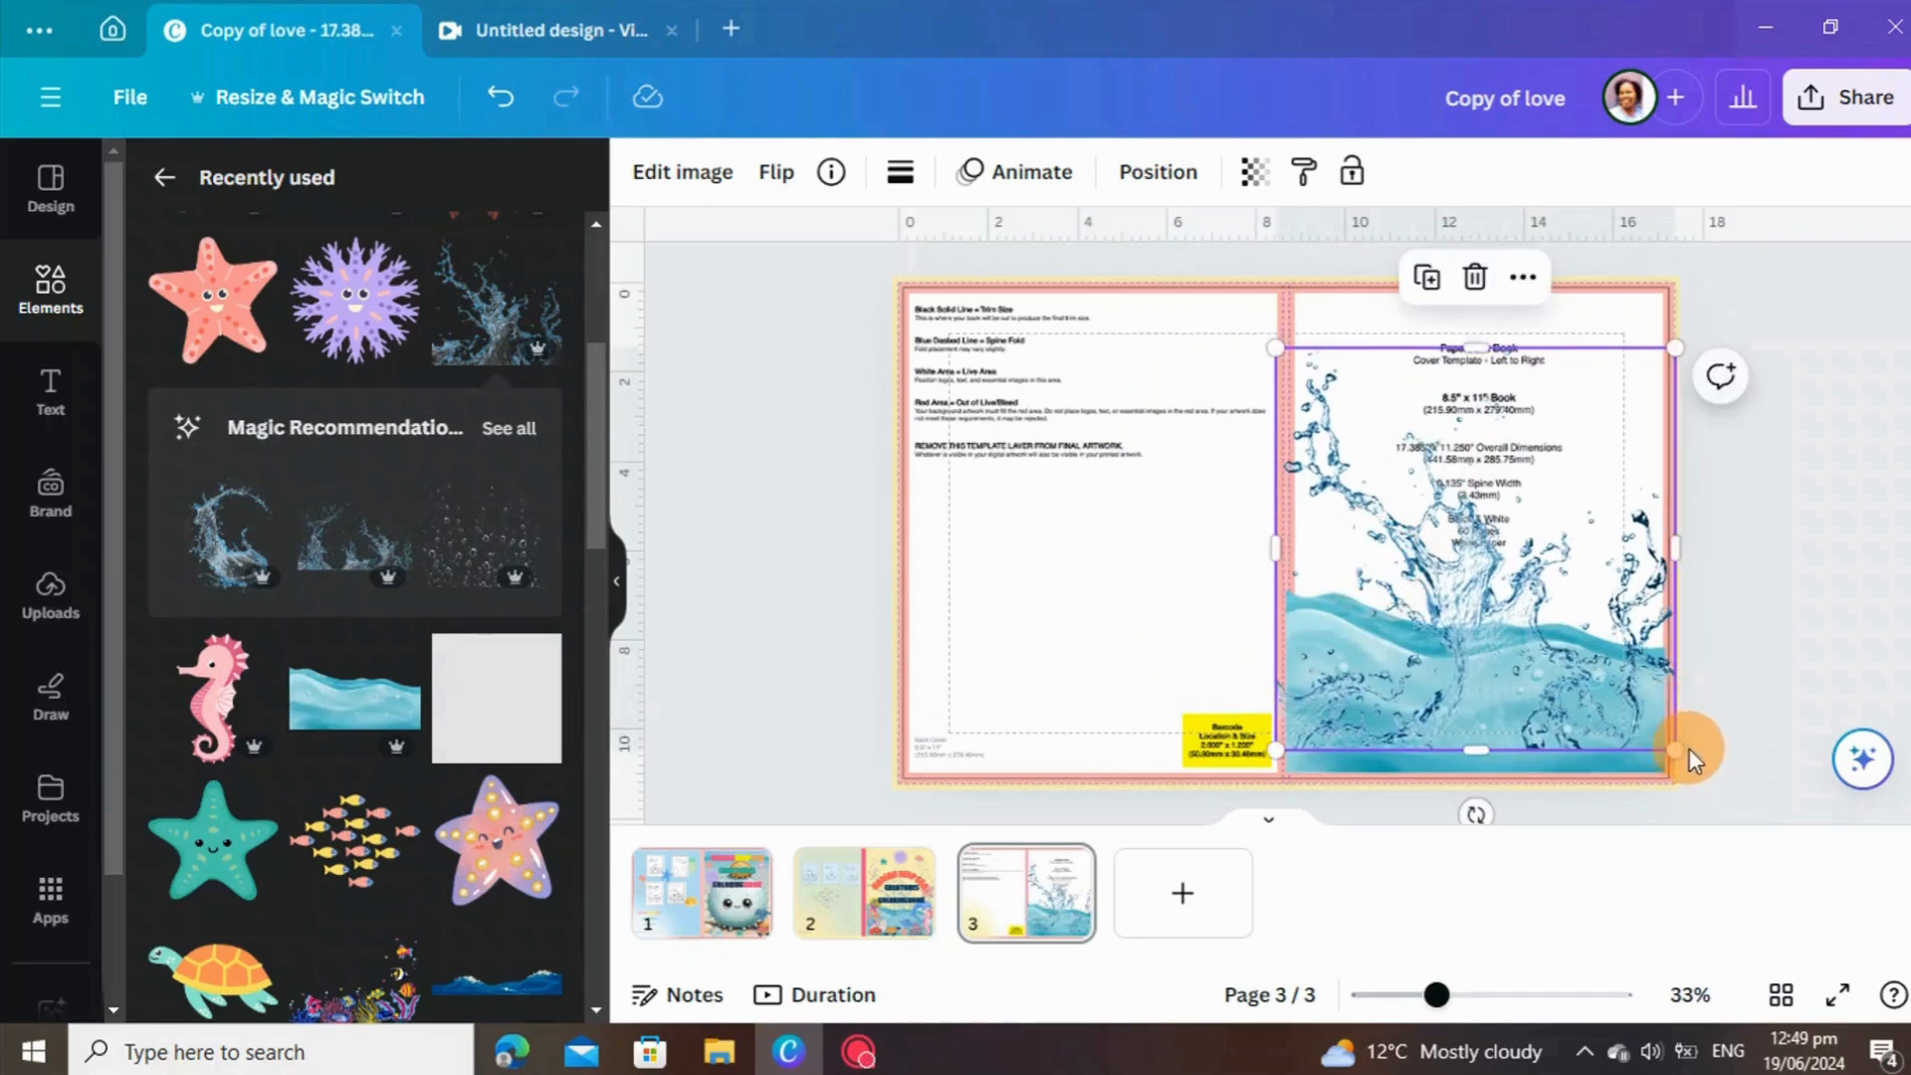
Shrink the water splash to fit the lower front cover and make it semi-transparent.
{"action": "left_click_drag", "start_coordinate": [1688, 752], "coordinate": [1550, 730]}
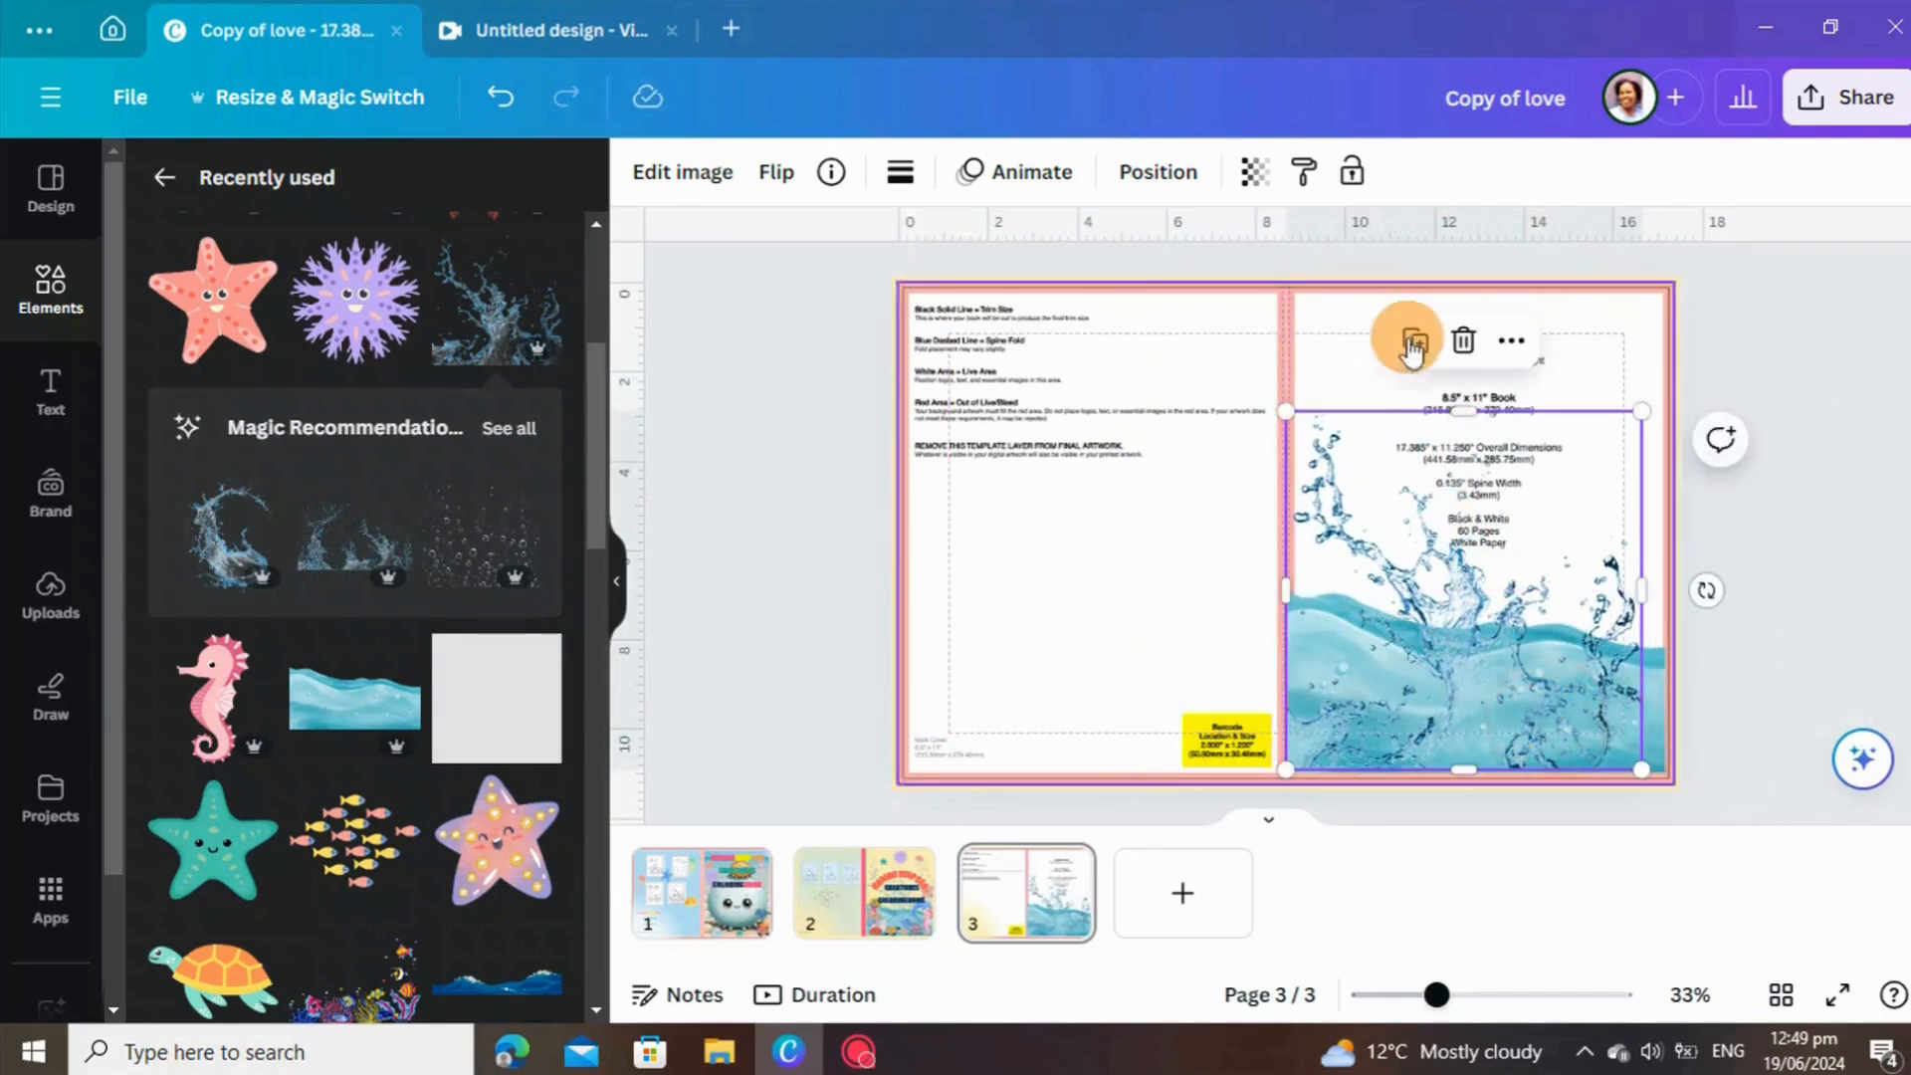
{"action": "left_click", "coordinate": [1257, 174]}
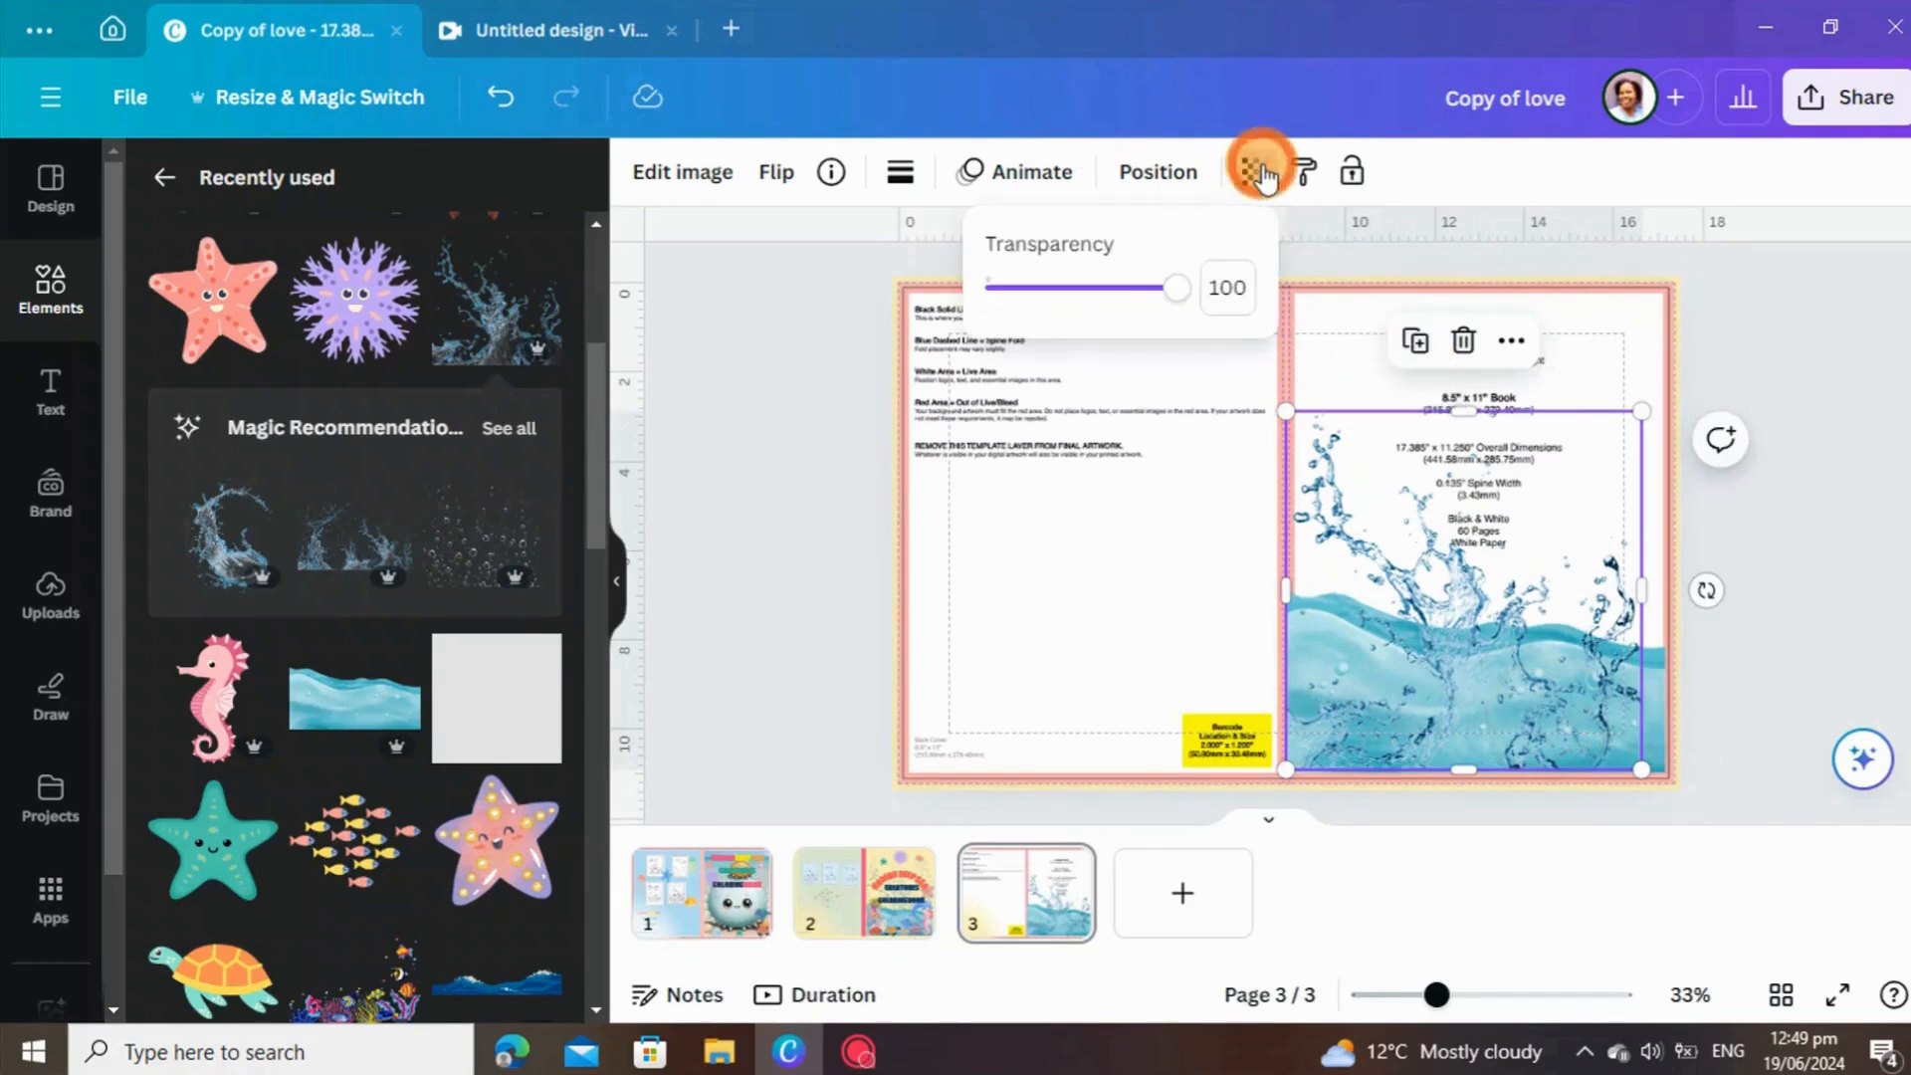
{"action": "left_click_drag", "start_coordinate": [1182, 299], "coordinate": [1098, 326]}
Duplicate the faded water splash, flip the copy horizontally and align it over the original on the front cover.
{"action": "left_click", "coordinate": [1414, 341]}
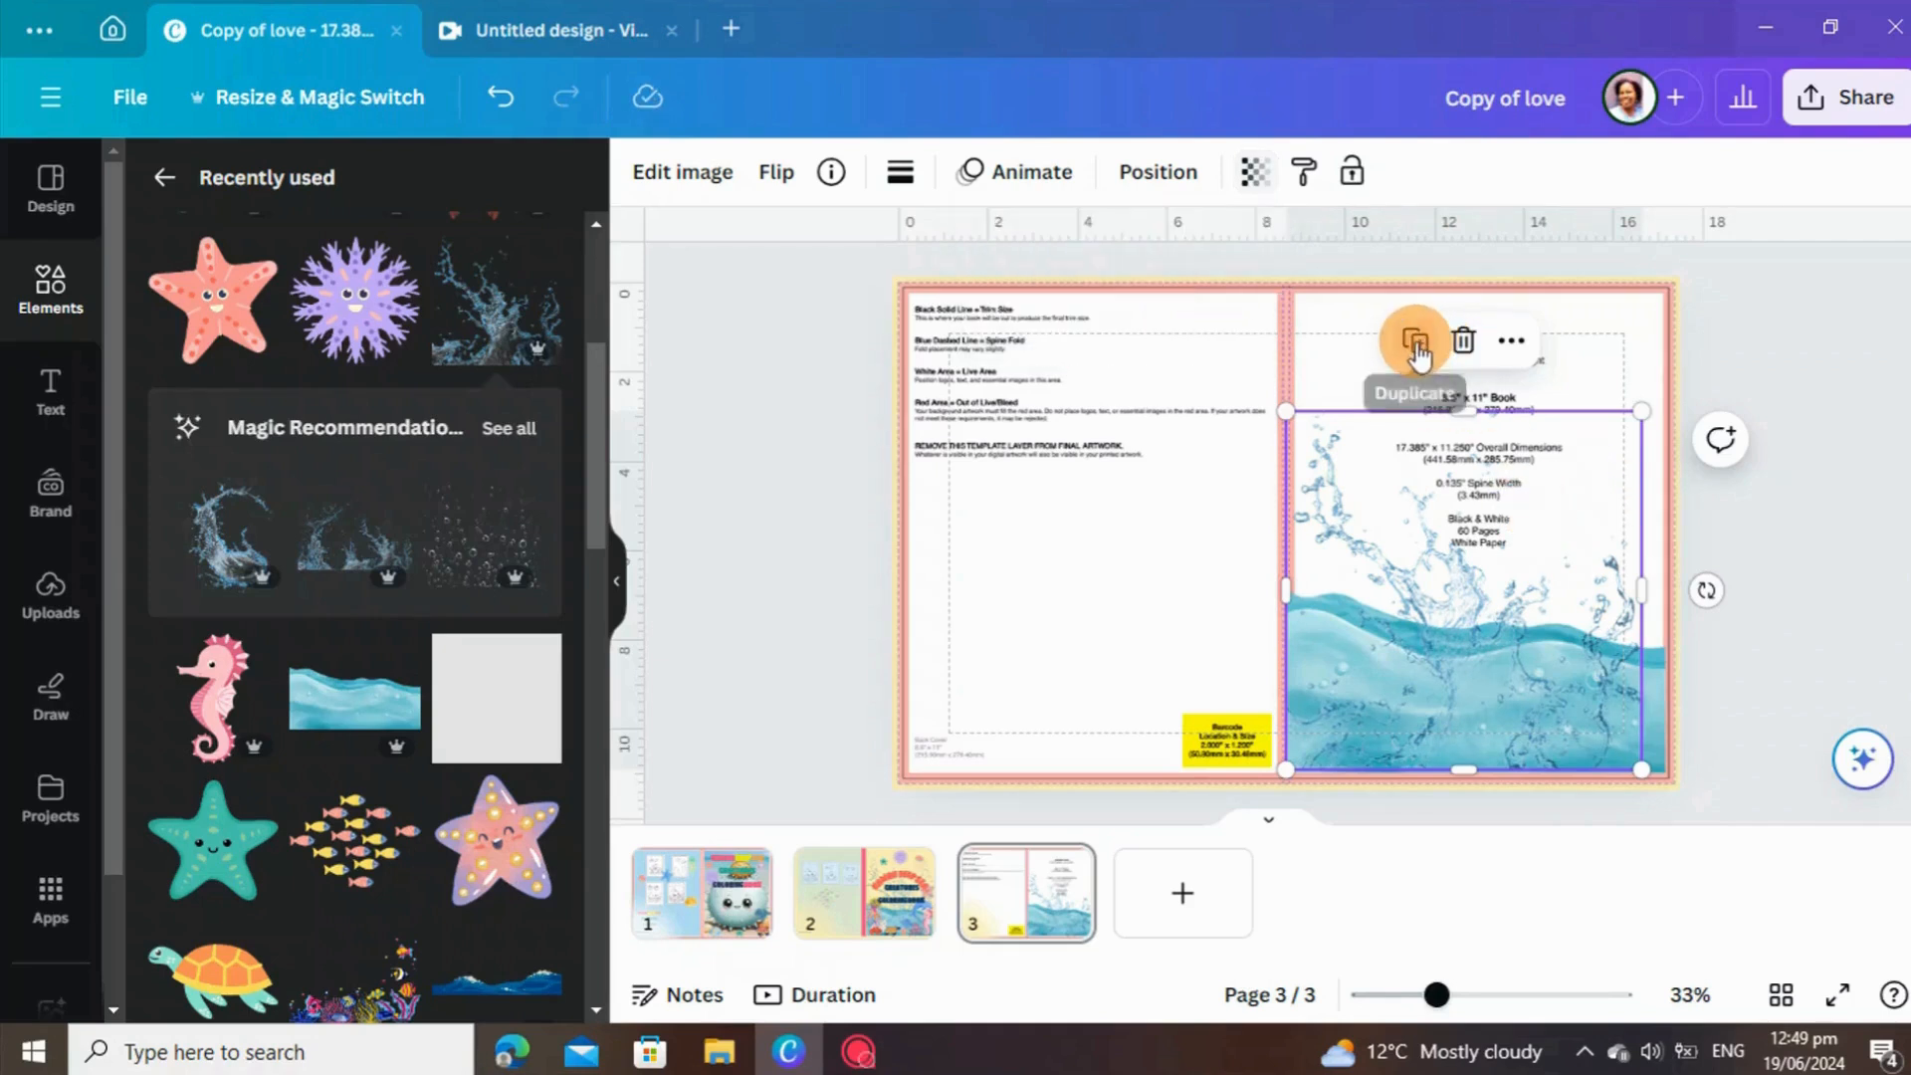
{"action": "left_click", "coordinate": [777, 175]}
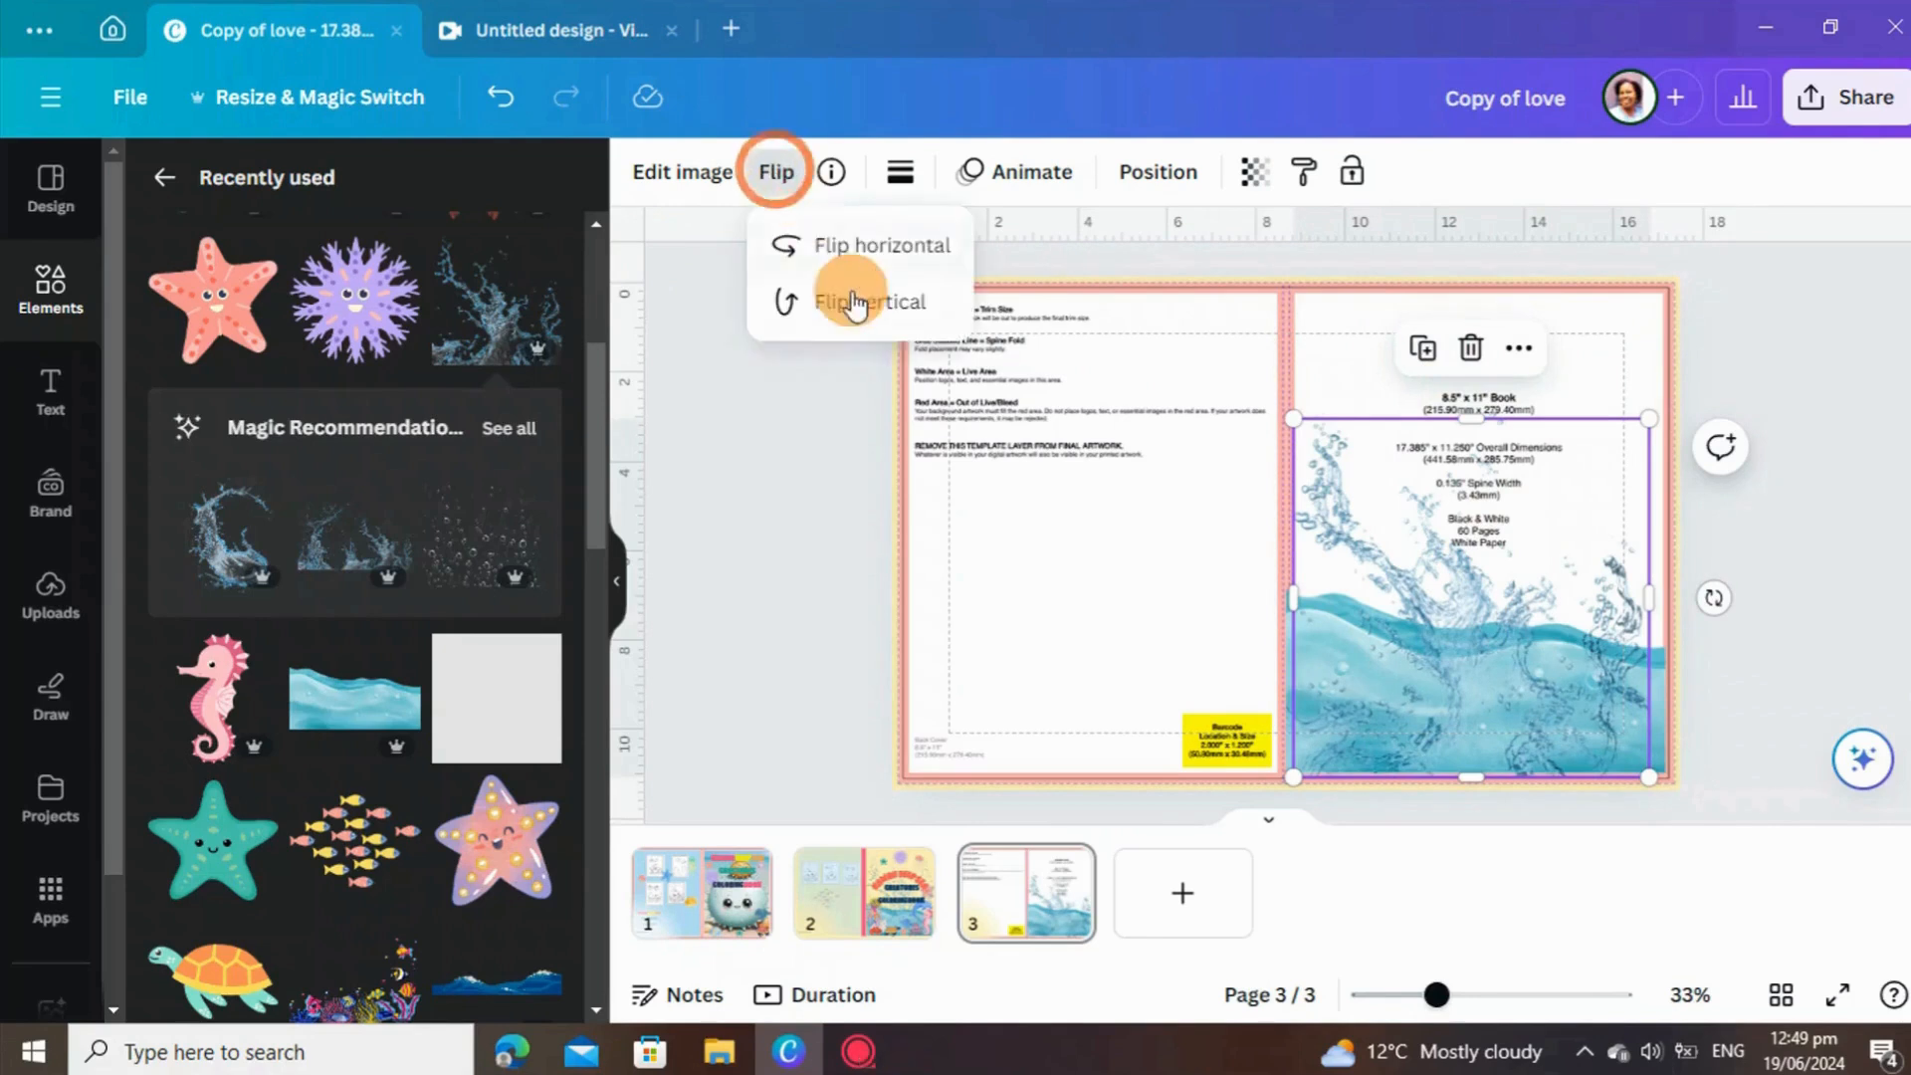
{"action": "left_click", "coordinate": [844, 243]}
{"action": "left_click_drag", "start_coordinate": [1436, 649], "coordinate": [1441, 645]}
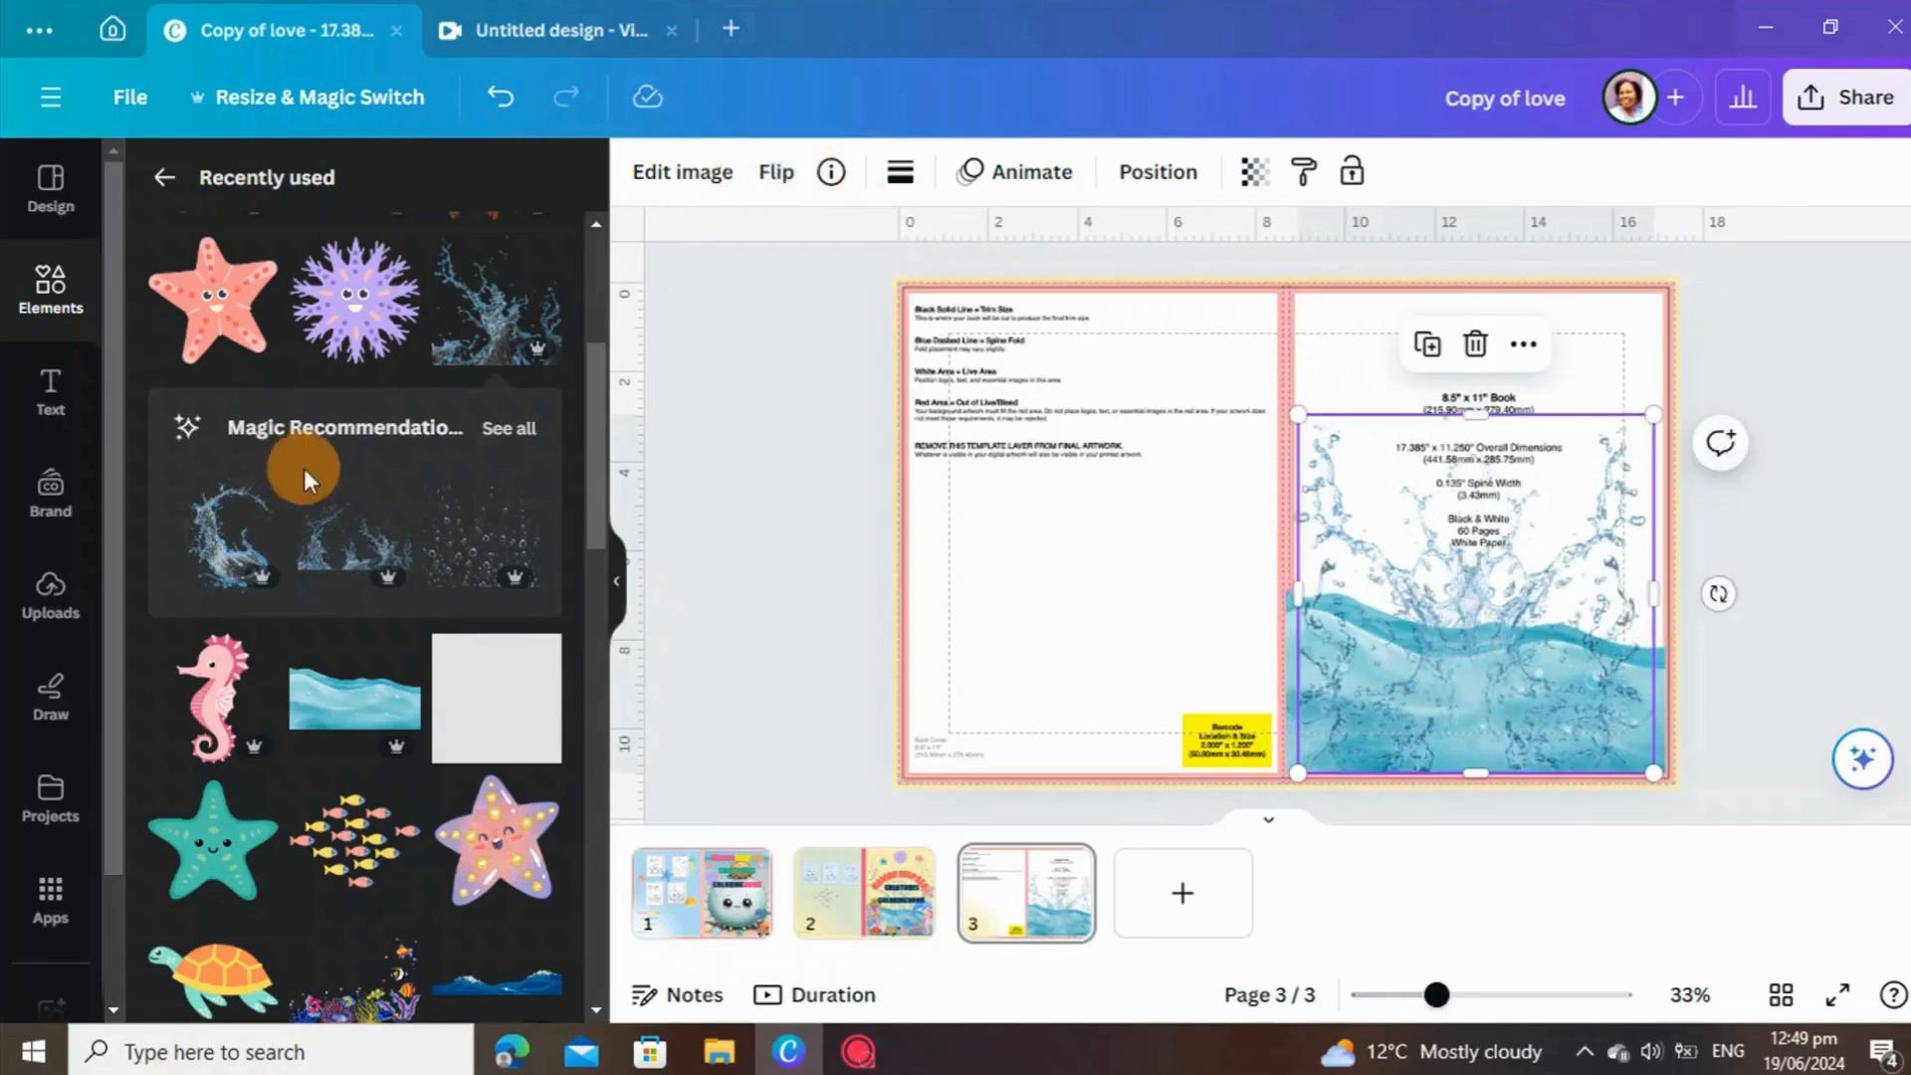
Try to paste the previously copied content onto page 3.
{"action": "right_click", "coordinate": [1382, 351]}
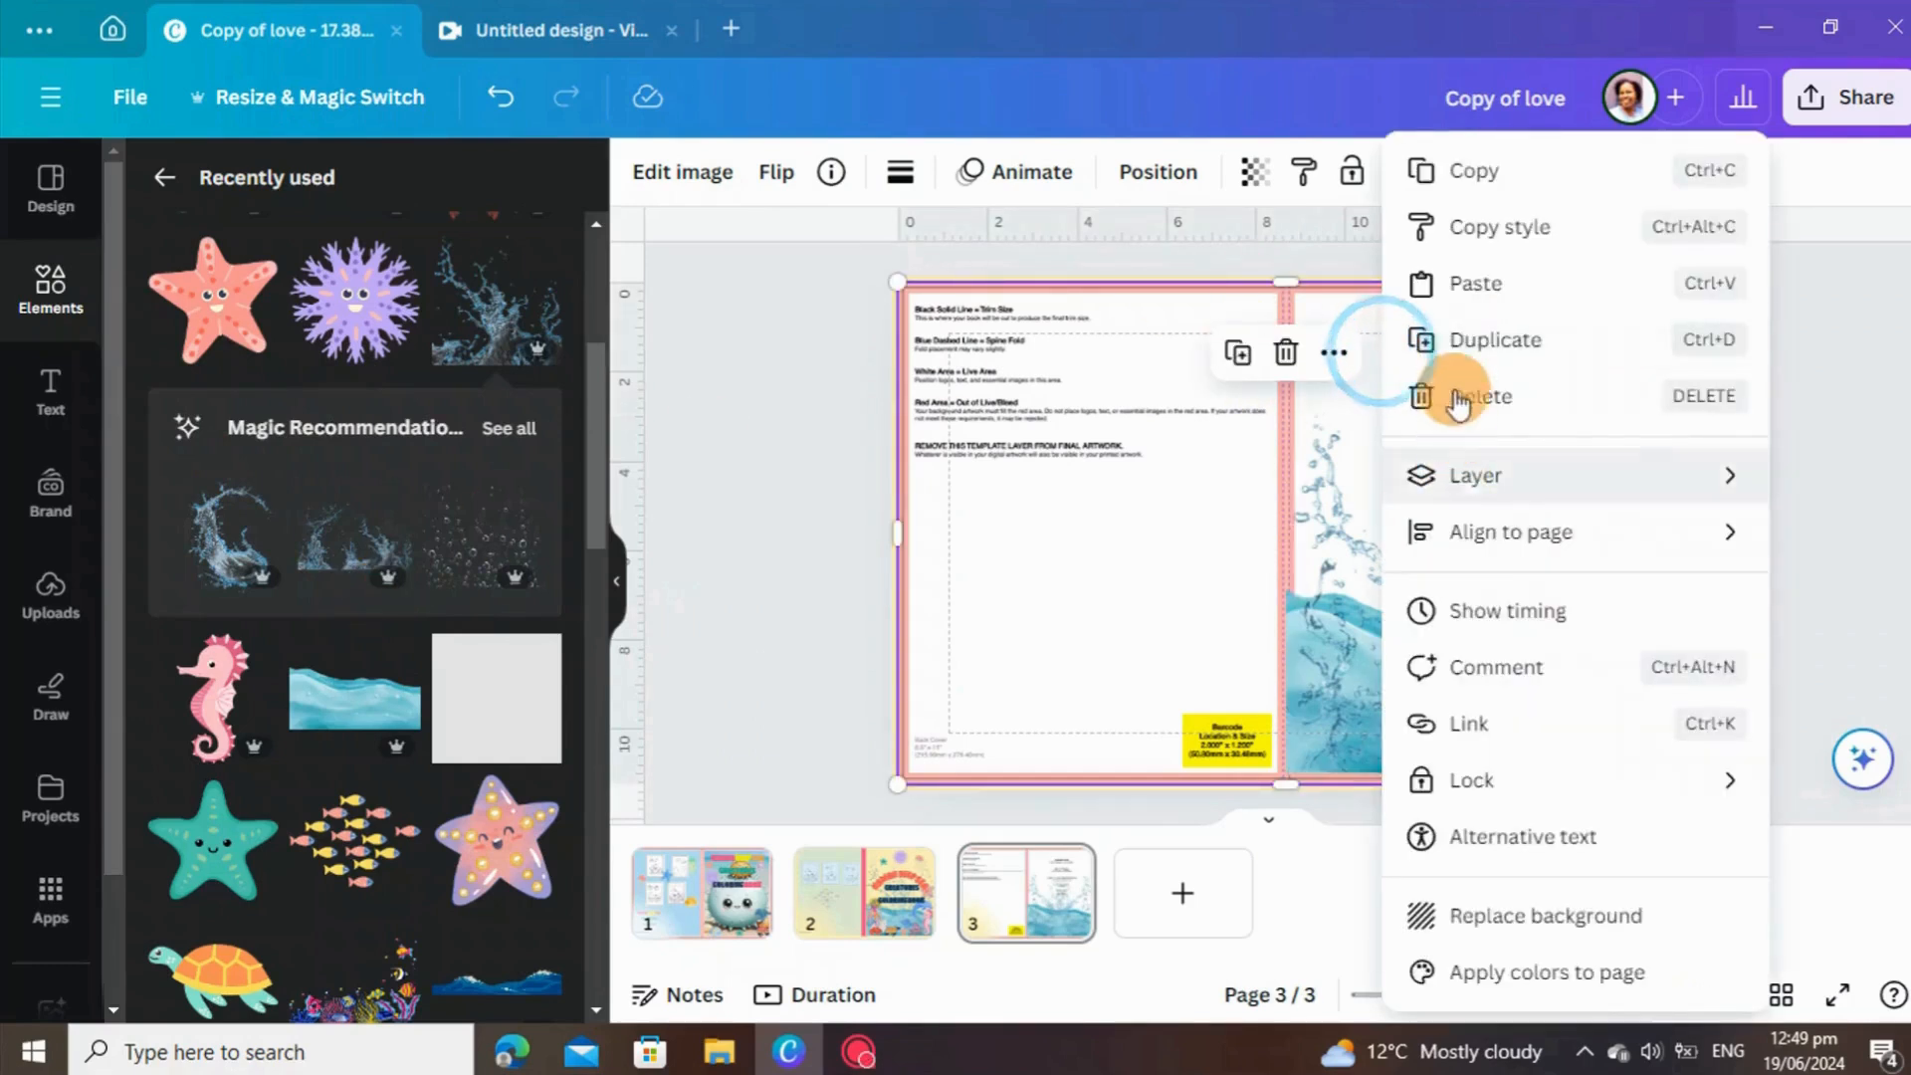
{"action": "left_click", "coordinate": [1474, 284]}
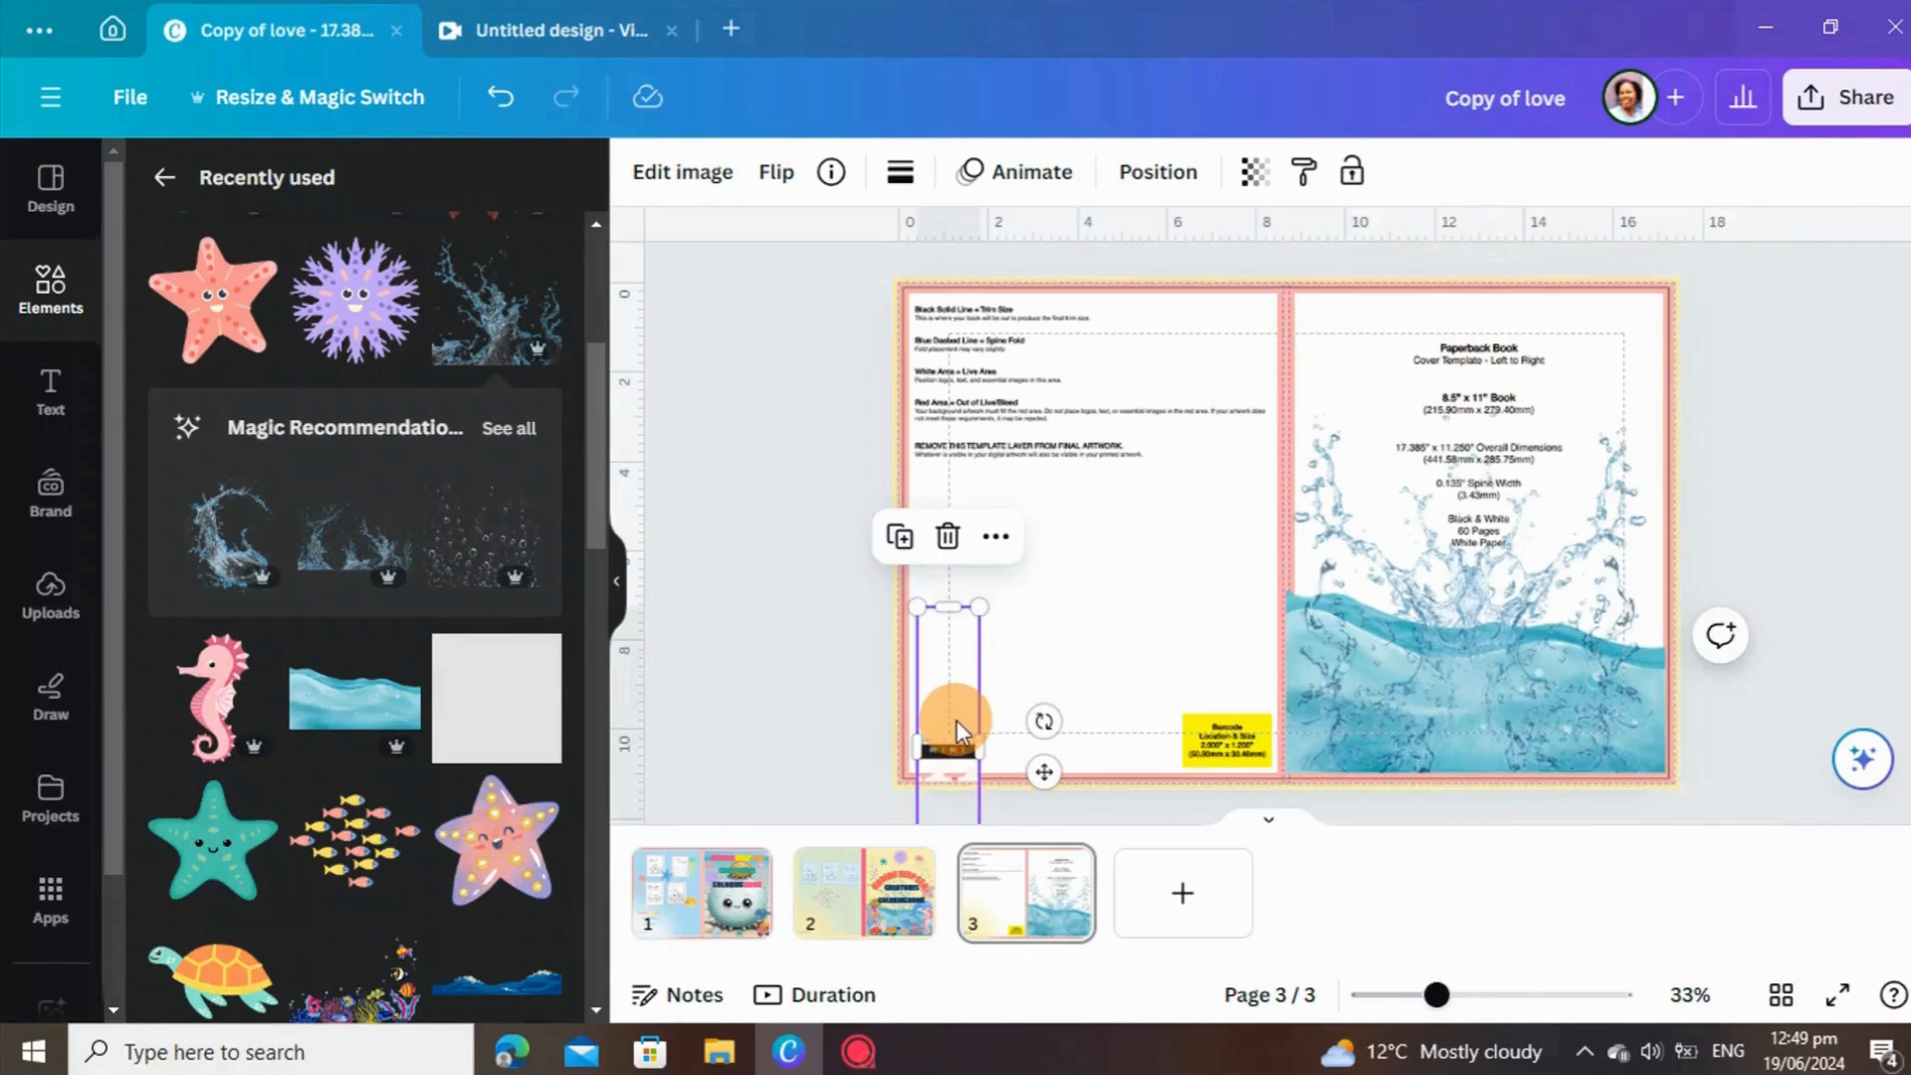
Copy the arched "KAWAII DEEP SEA" title from page 2 and place it at the top of page 3's front cover.
{"action": "left_click_drag", "start_coordinate": [958, 719], "coordinate": [904, 882]}
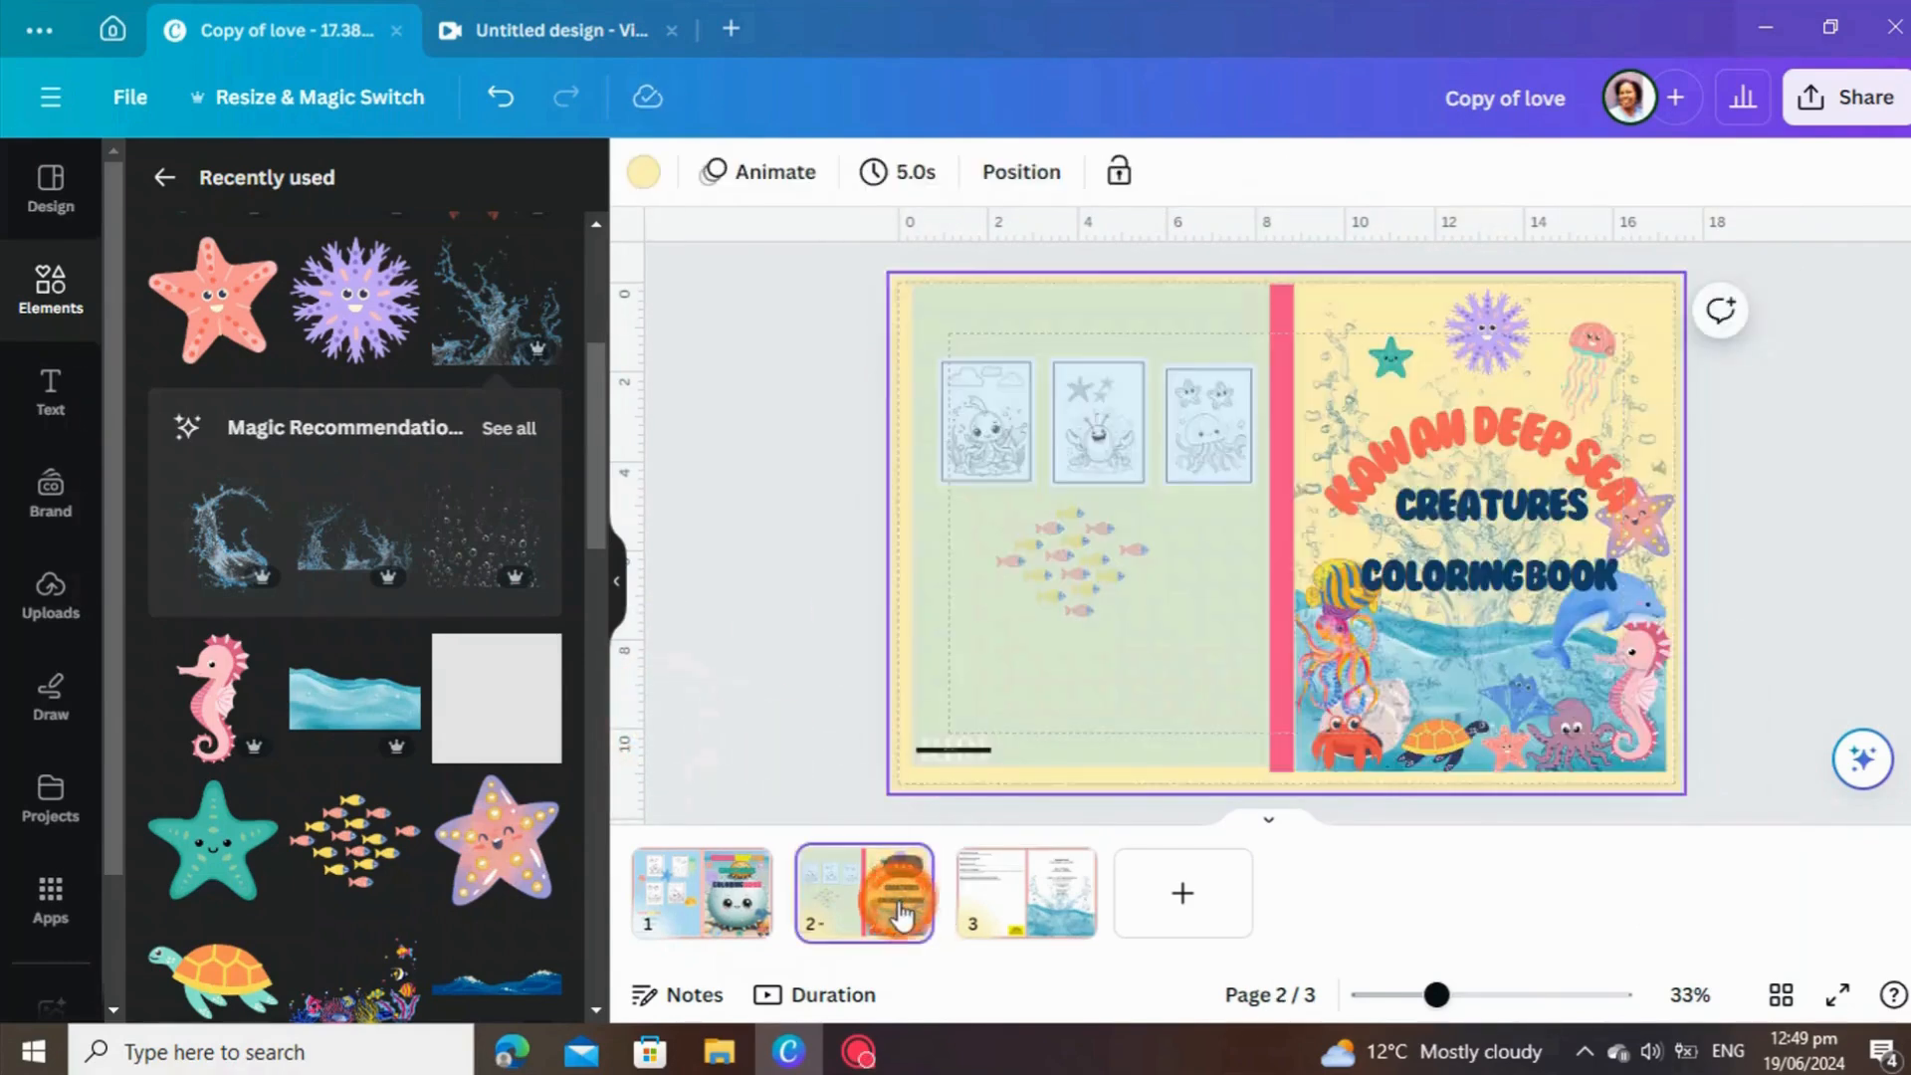
{"action": "right_click", "coordinate": [1419, 446]}
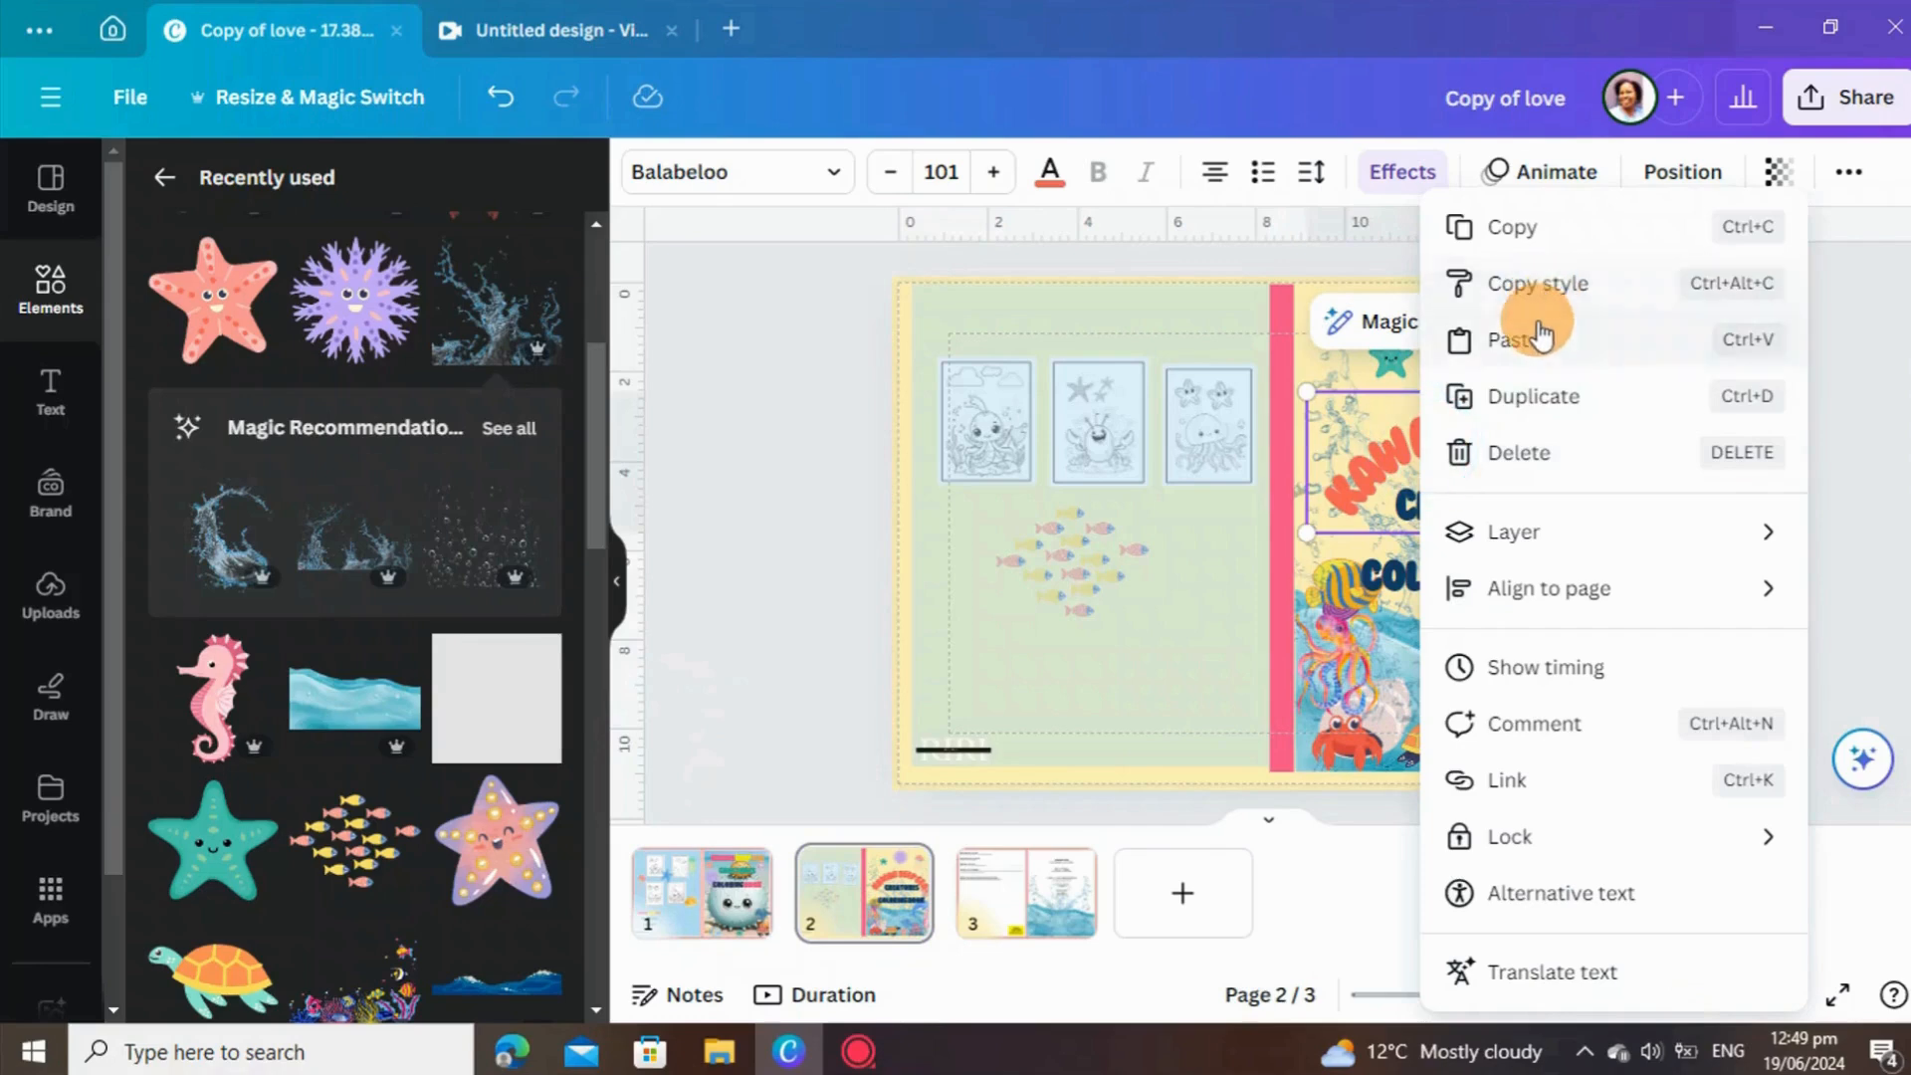
{"action": "left_click", "coordinate": [1510, 225]}
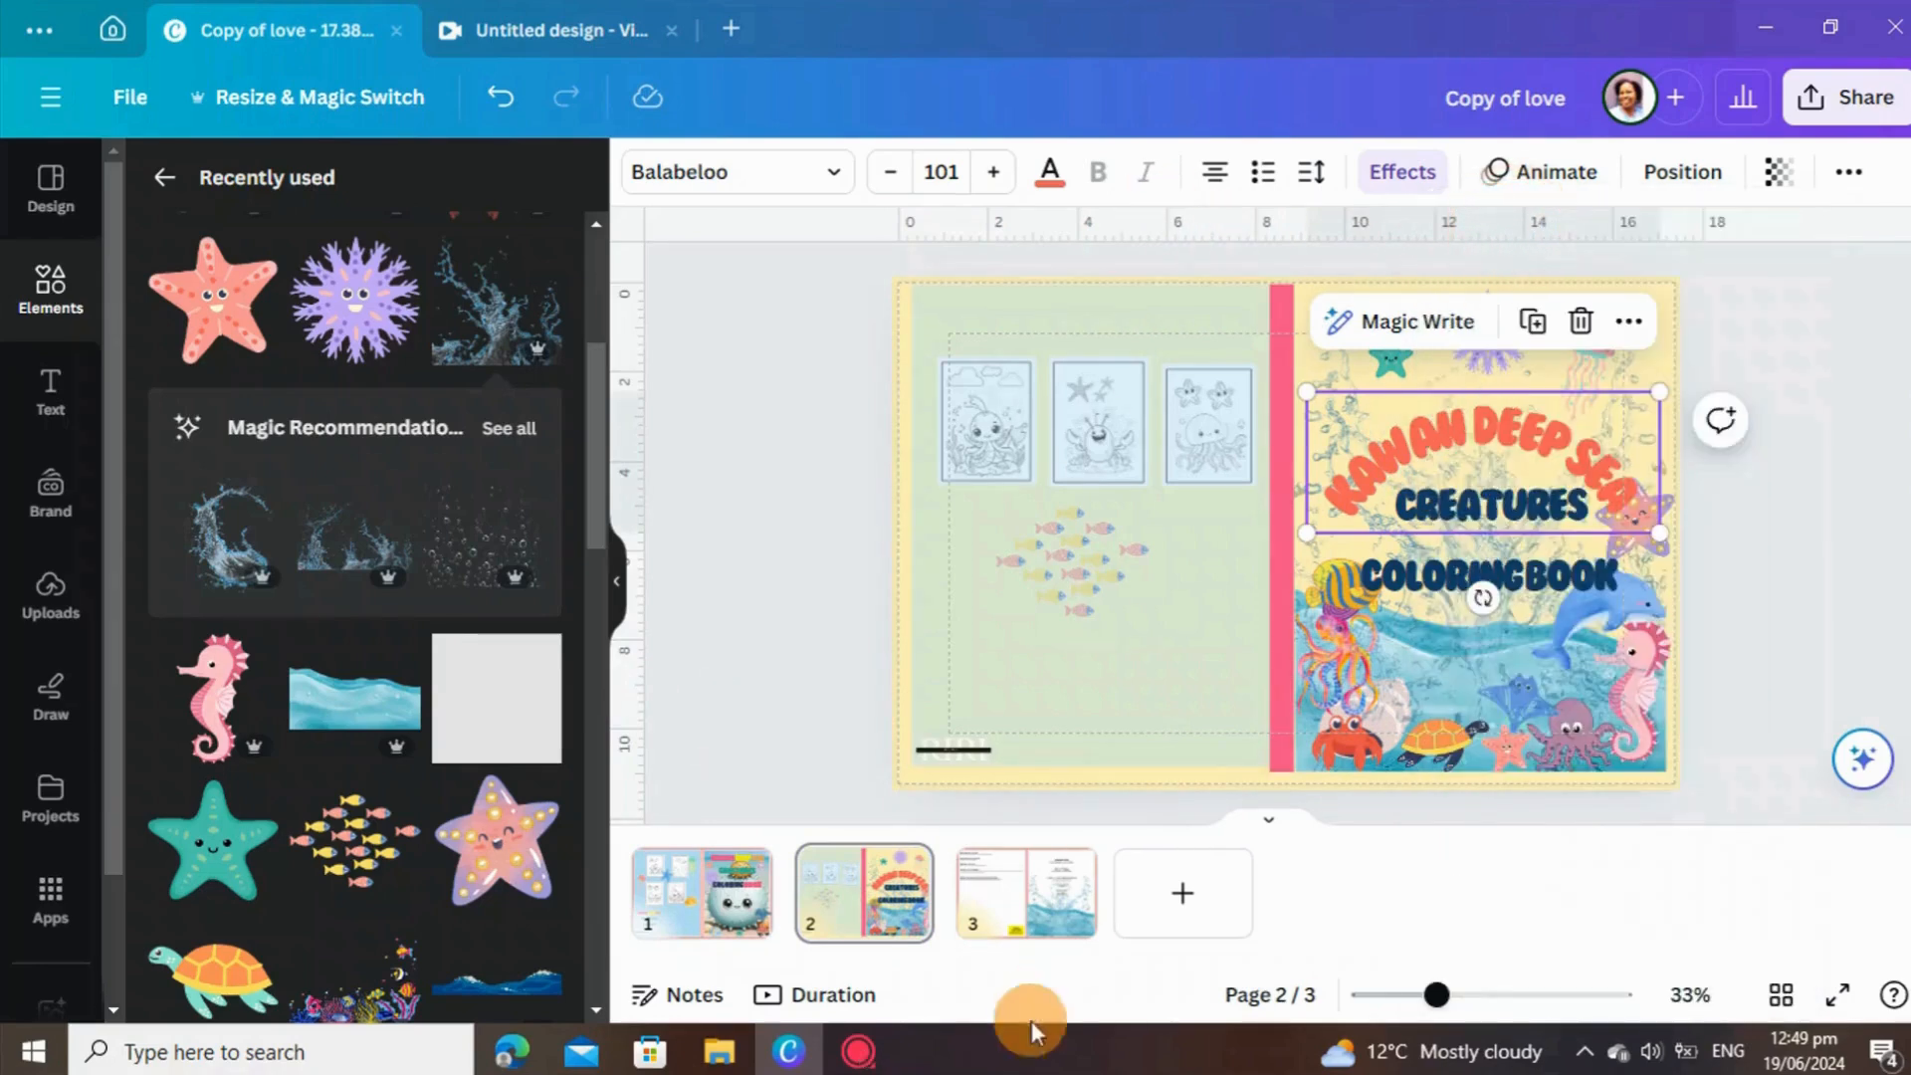
{"action": "left_click", "coordinate": [1038, 911]}
{"action": "left_click", "coordinate": [1406, 378]}
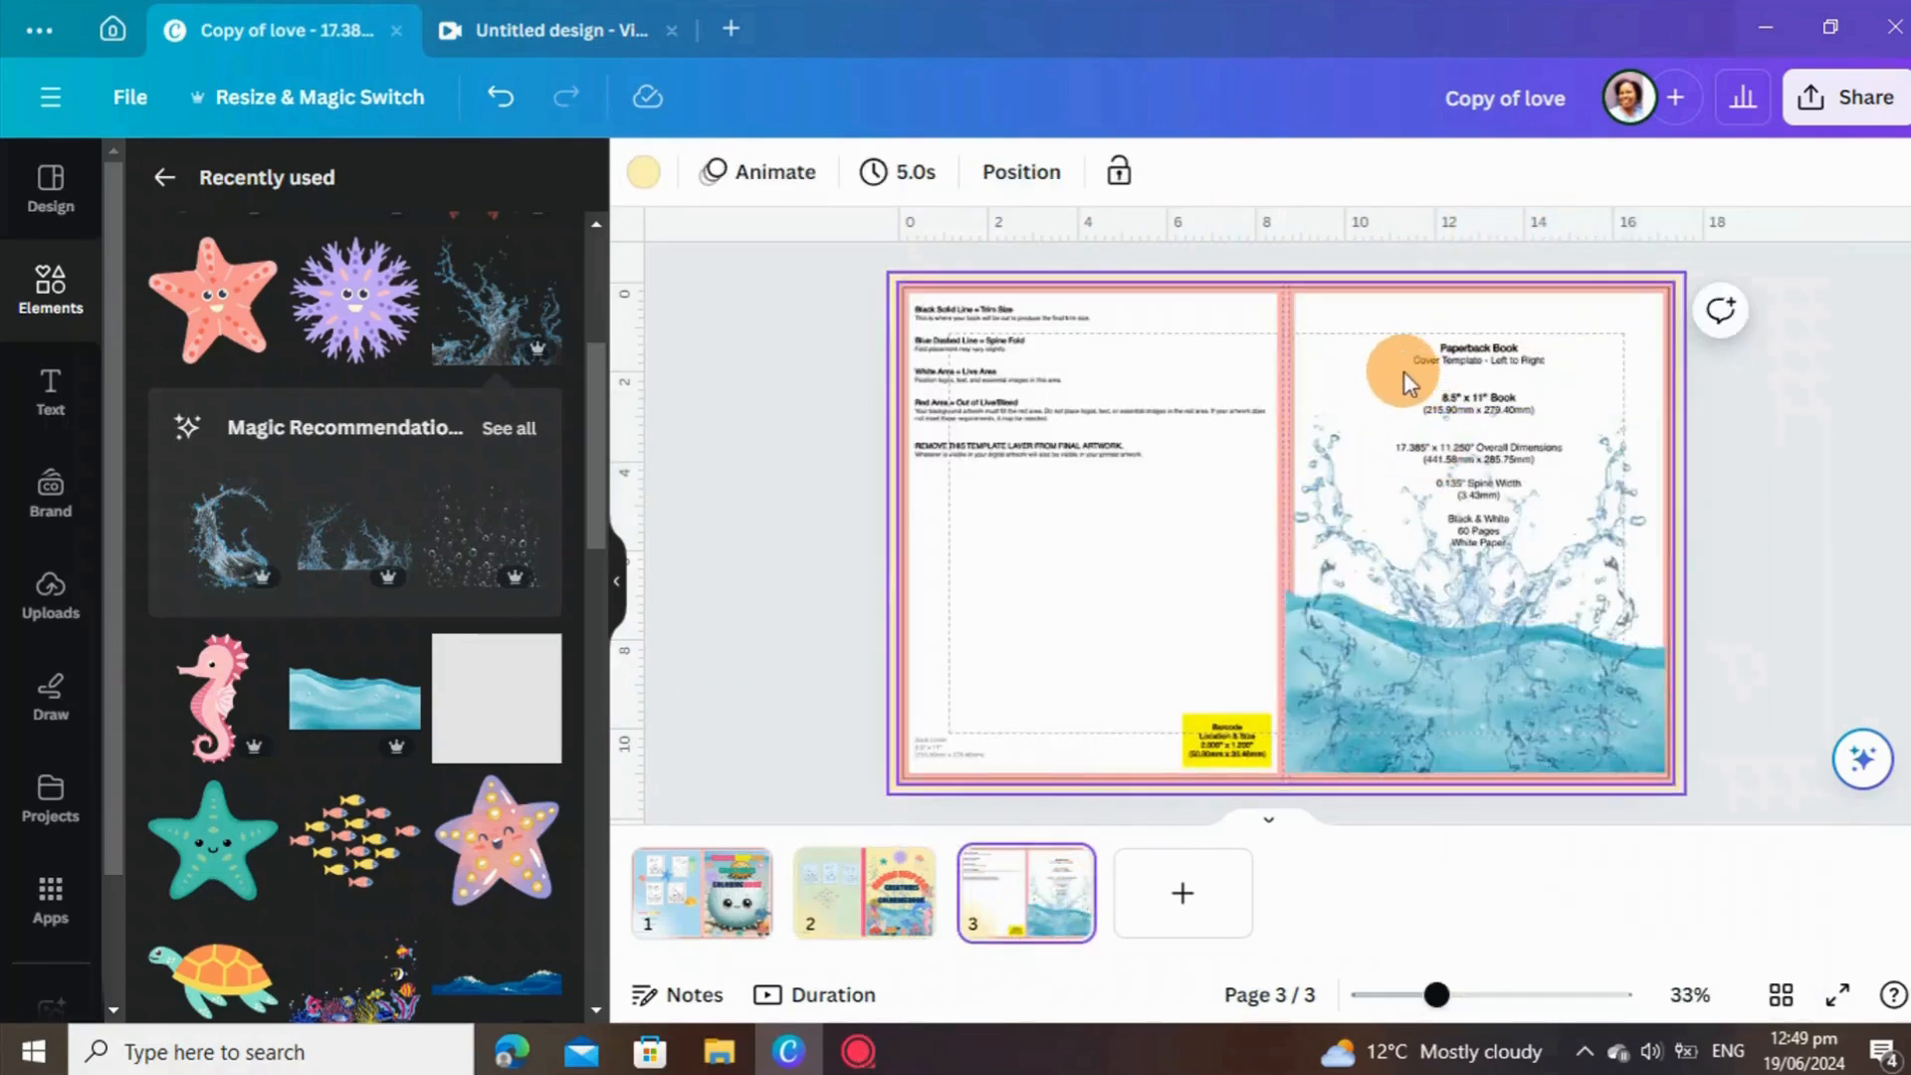
{"action": "right_click", "coordinate": [1401, 364]}
{"action": "left_click", "coordinate": [1485, 289]}
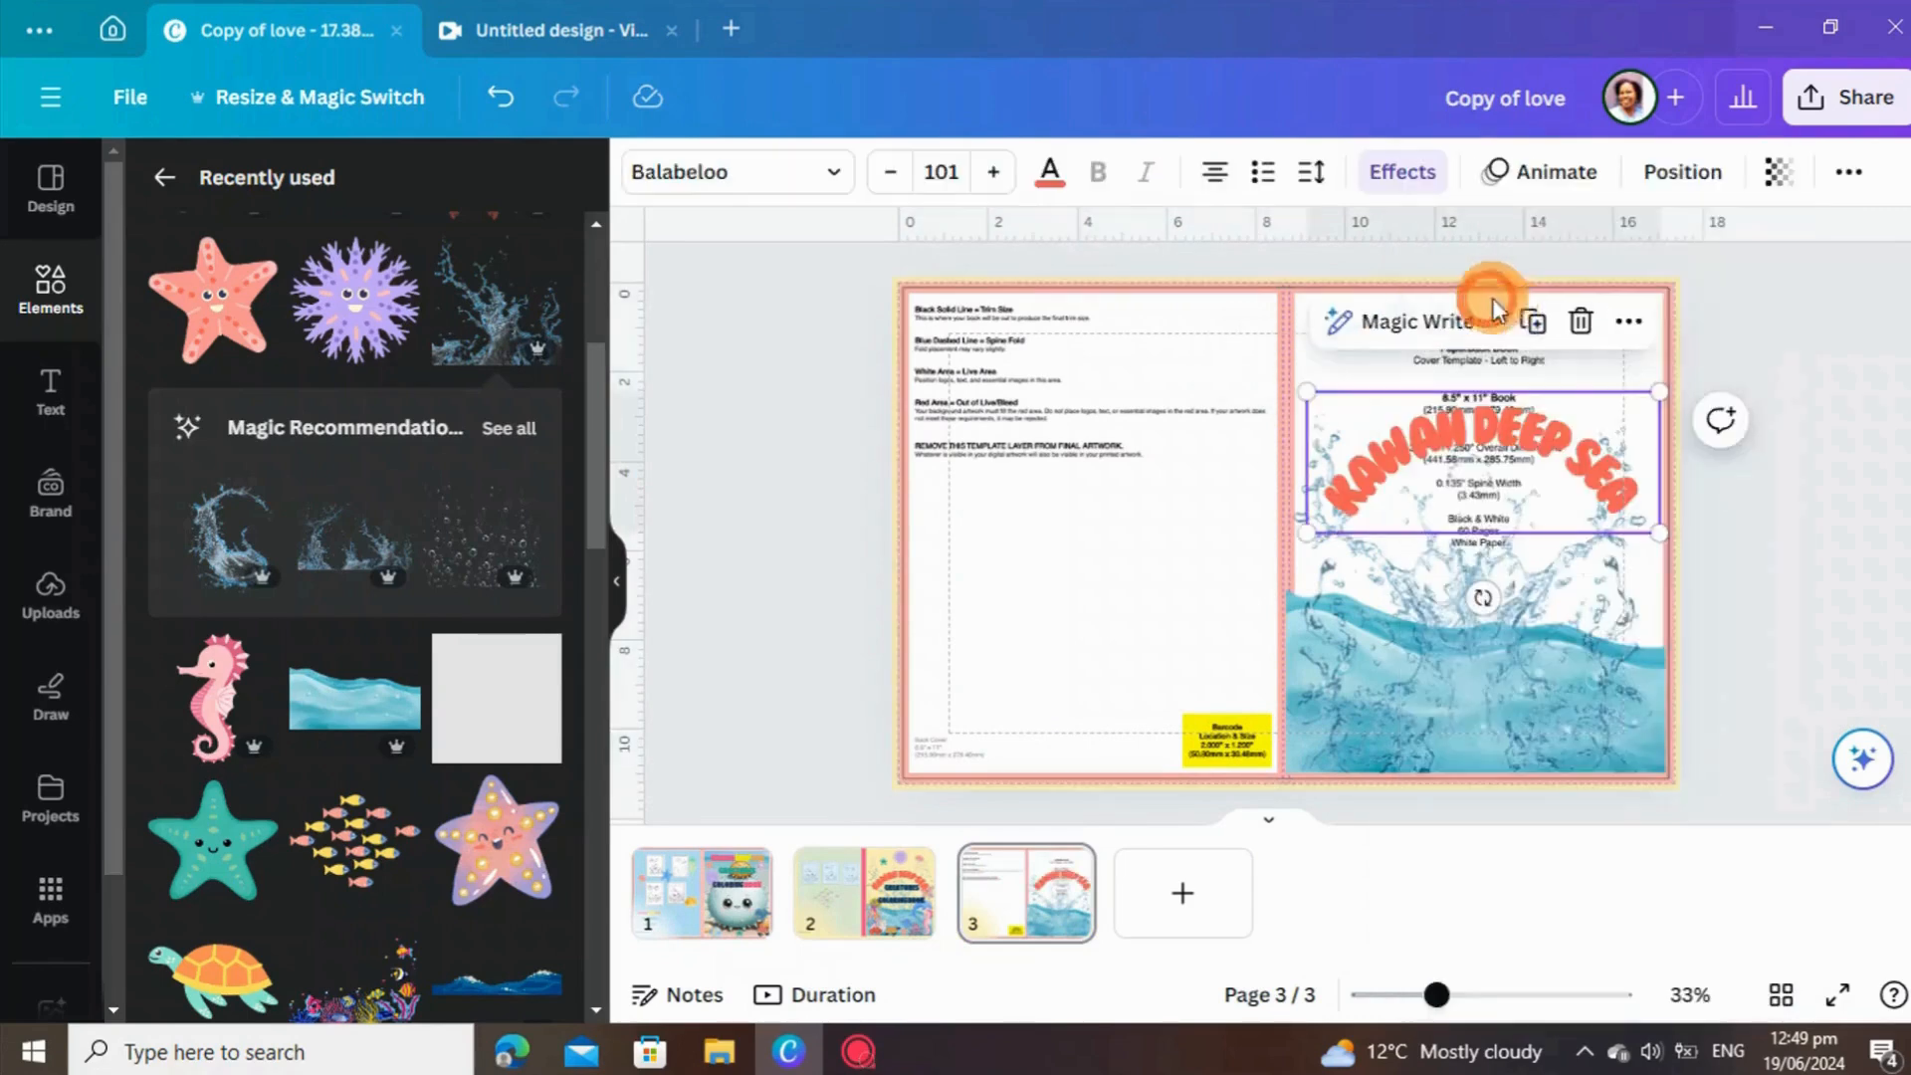
{"action": "left_click_drag", "start_coordinate": [1525, 444], "coordinate": [1503, 343]}
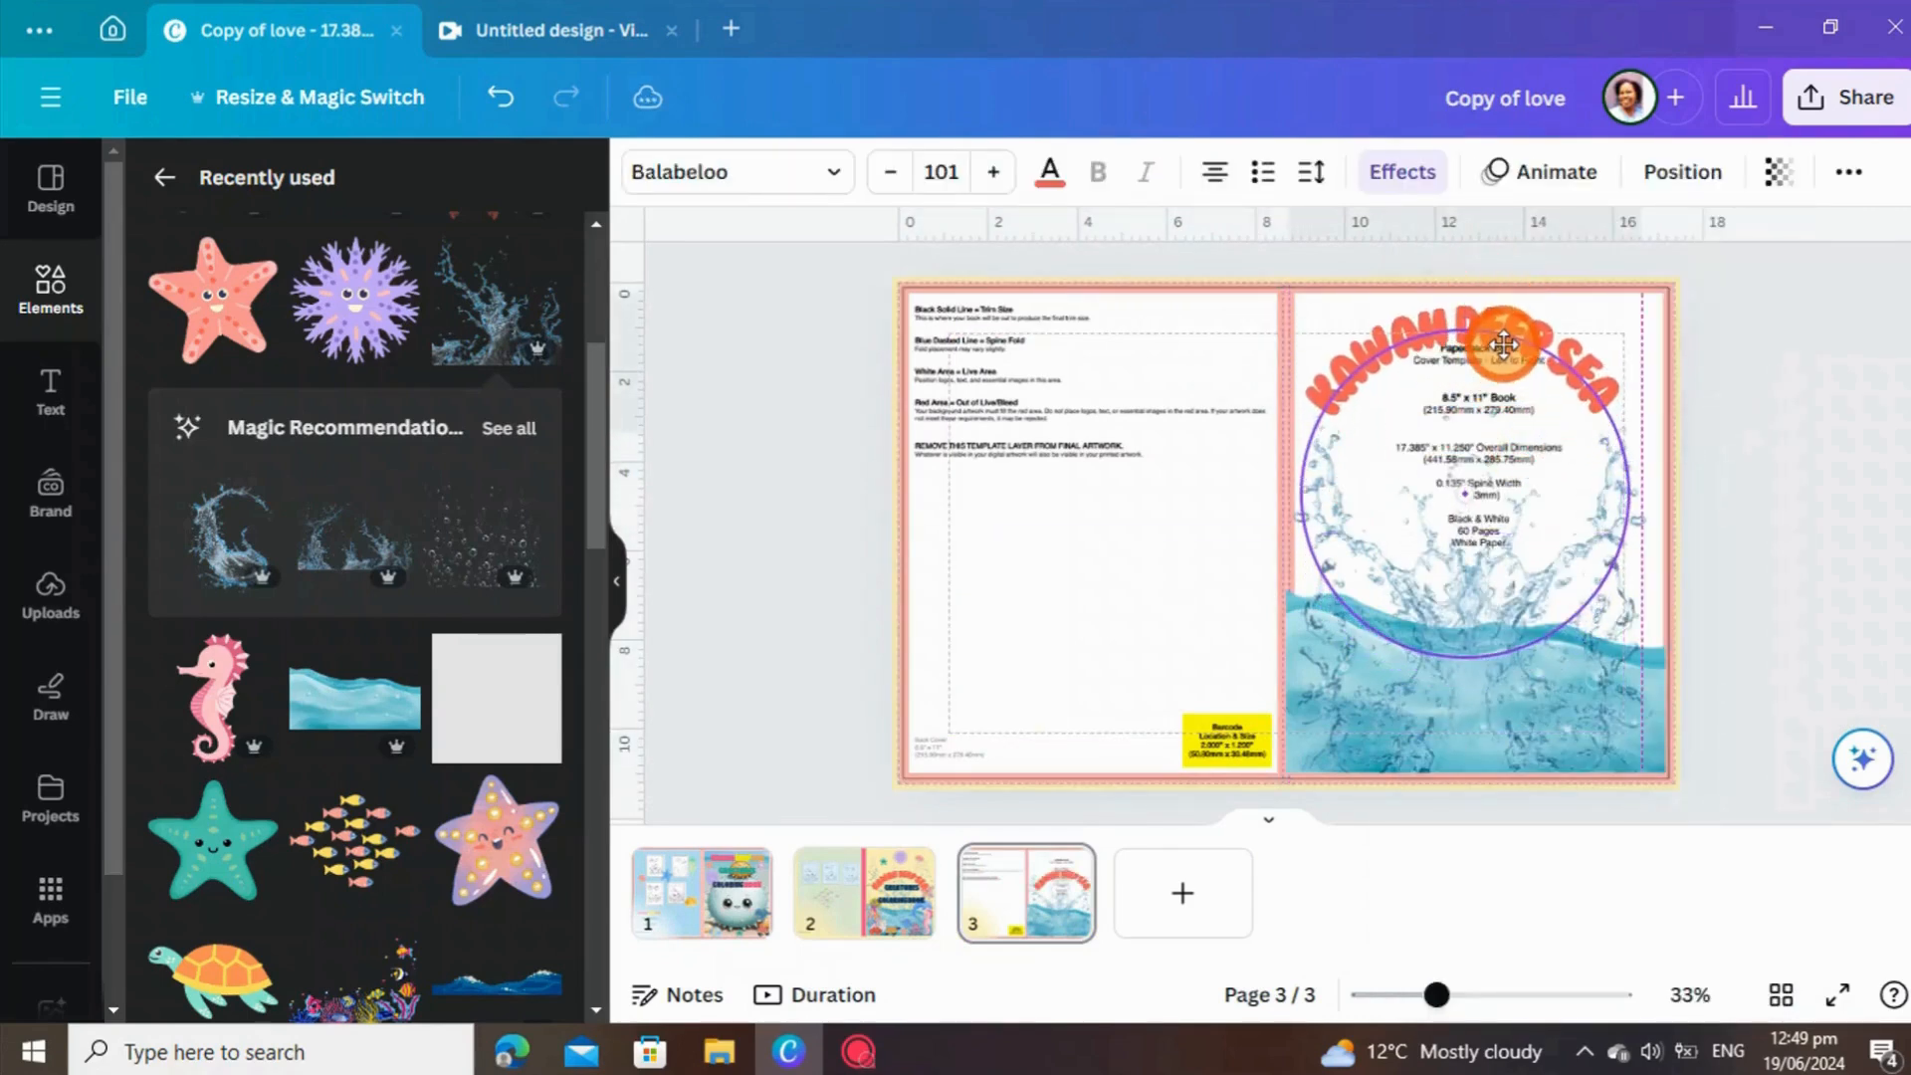
Copy the "CREATURES COLORINGBOOK" text from page 2 and paste it onto page 3.
{"action": "left_click", "coordinate": [876, 895]}
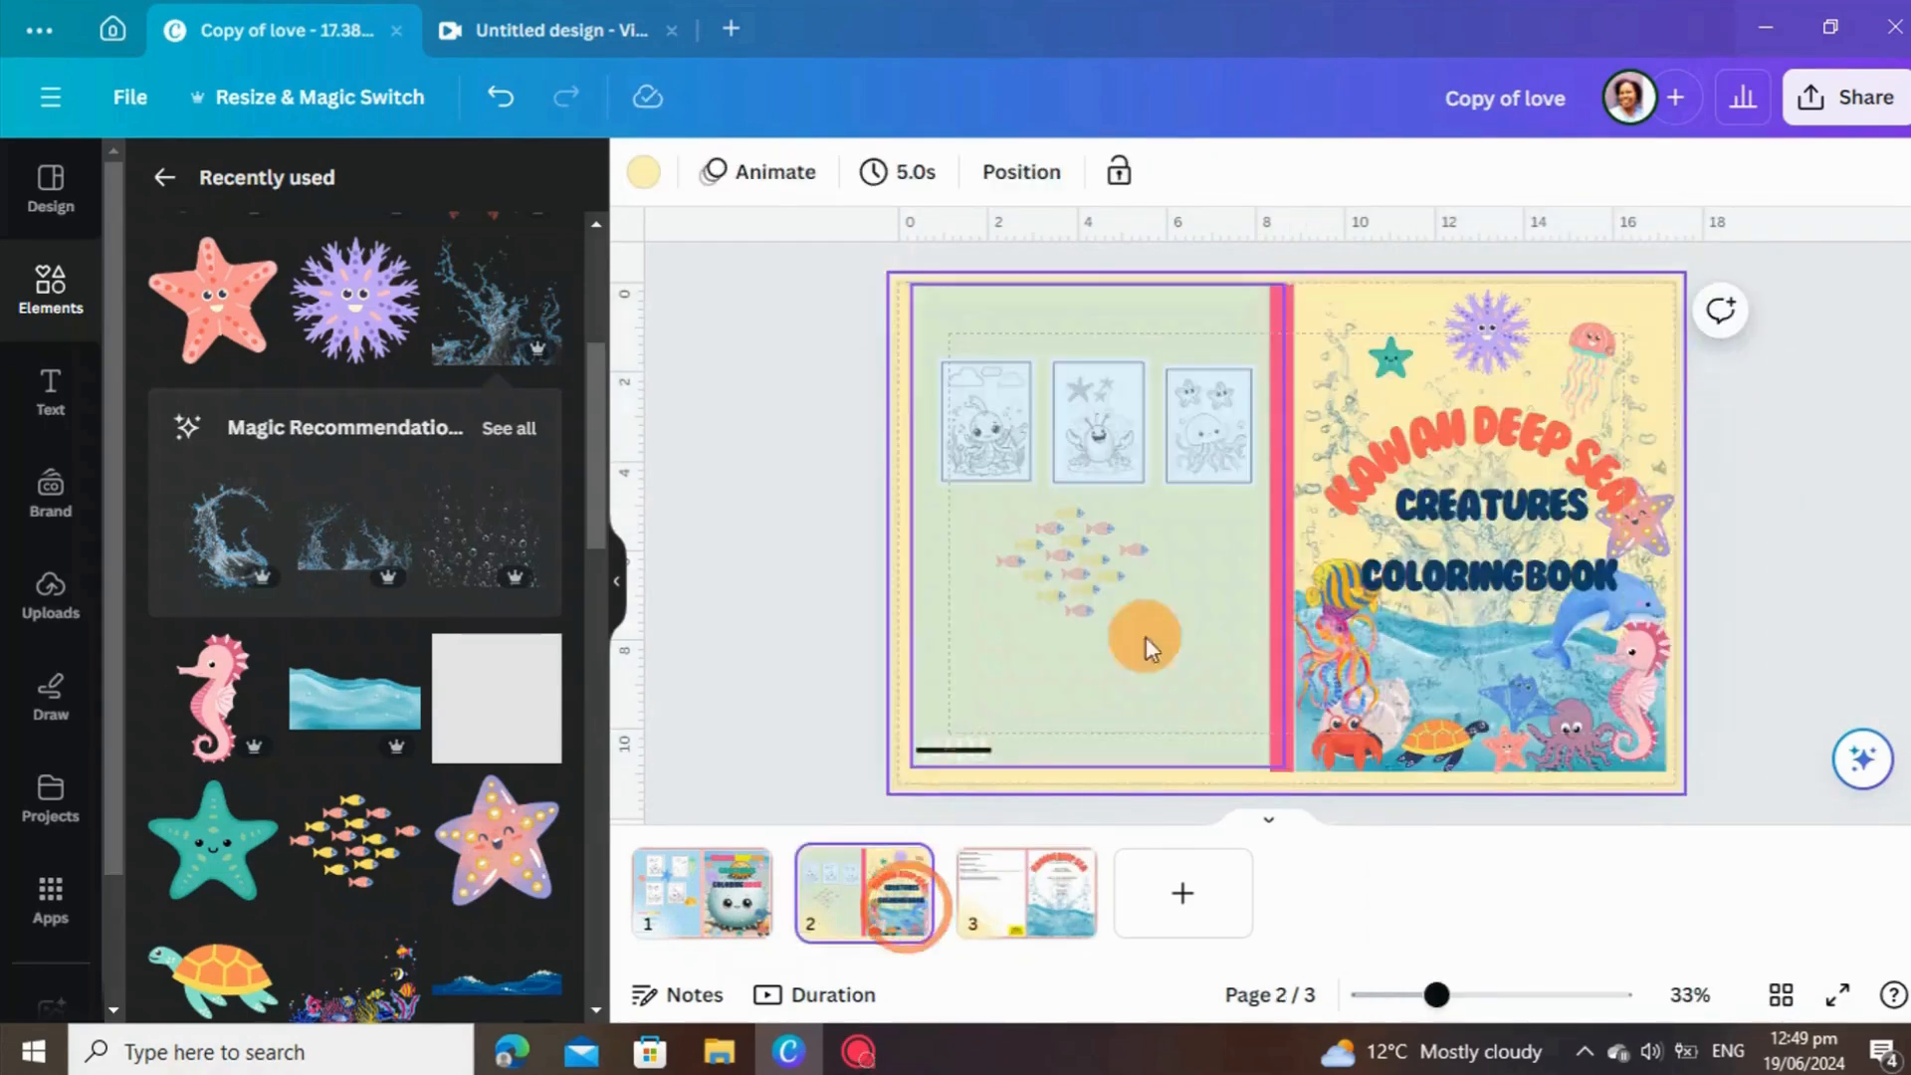
{"action": "left_click", "coordinate": [1419, 583]}
{"action": "right_click", "coordinate": [1419, 583]}
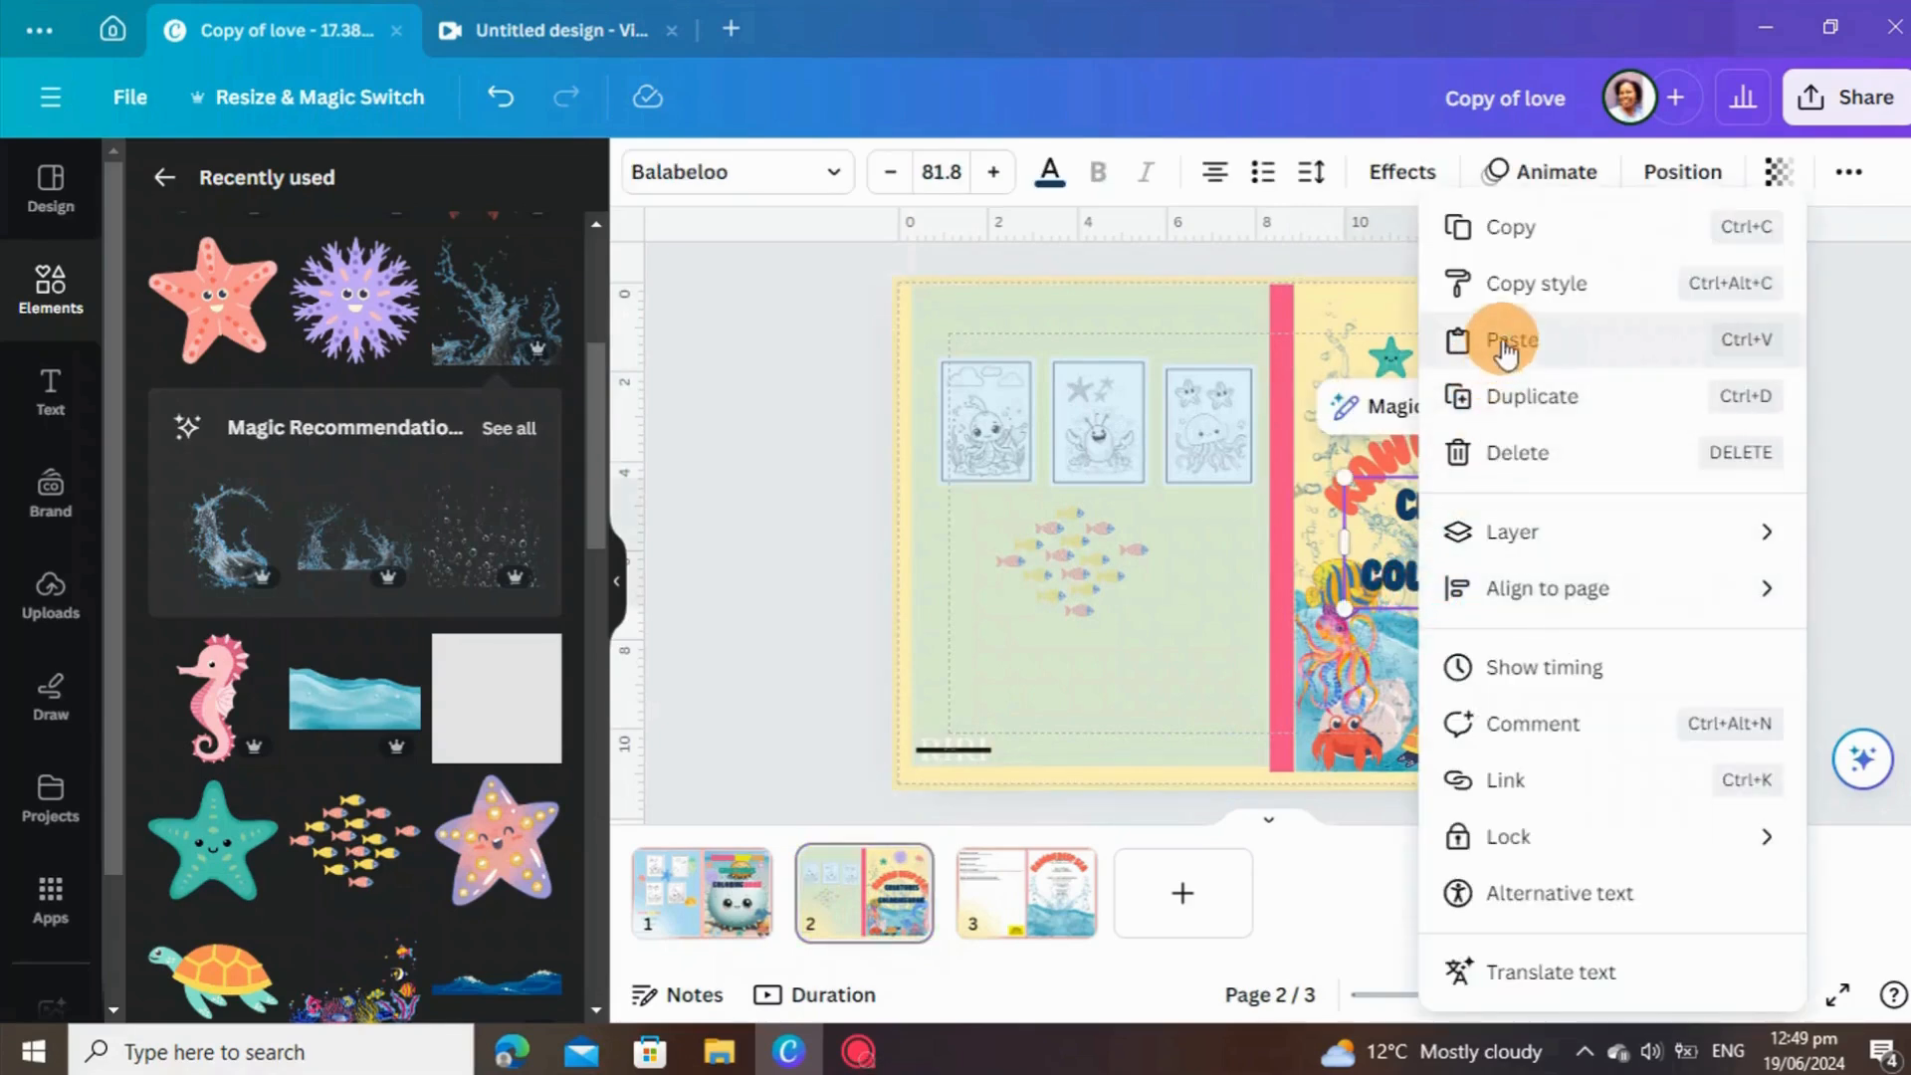
{"action": "left_click", "coordinate": [1510, 229]}
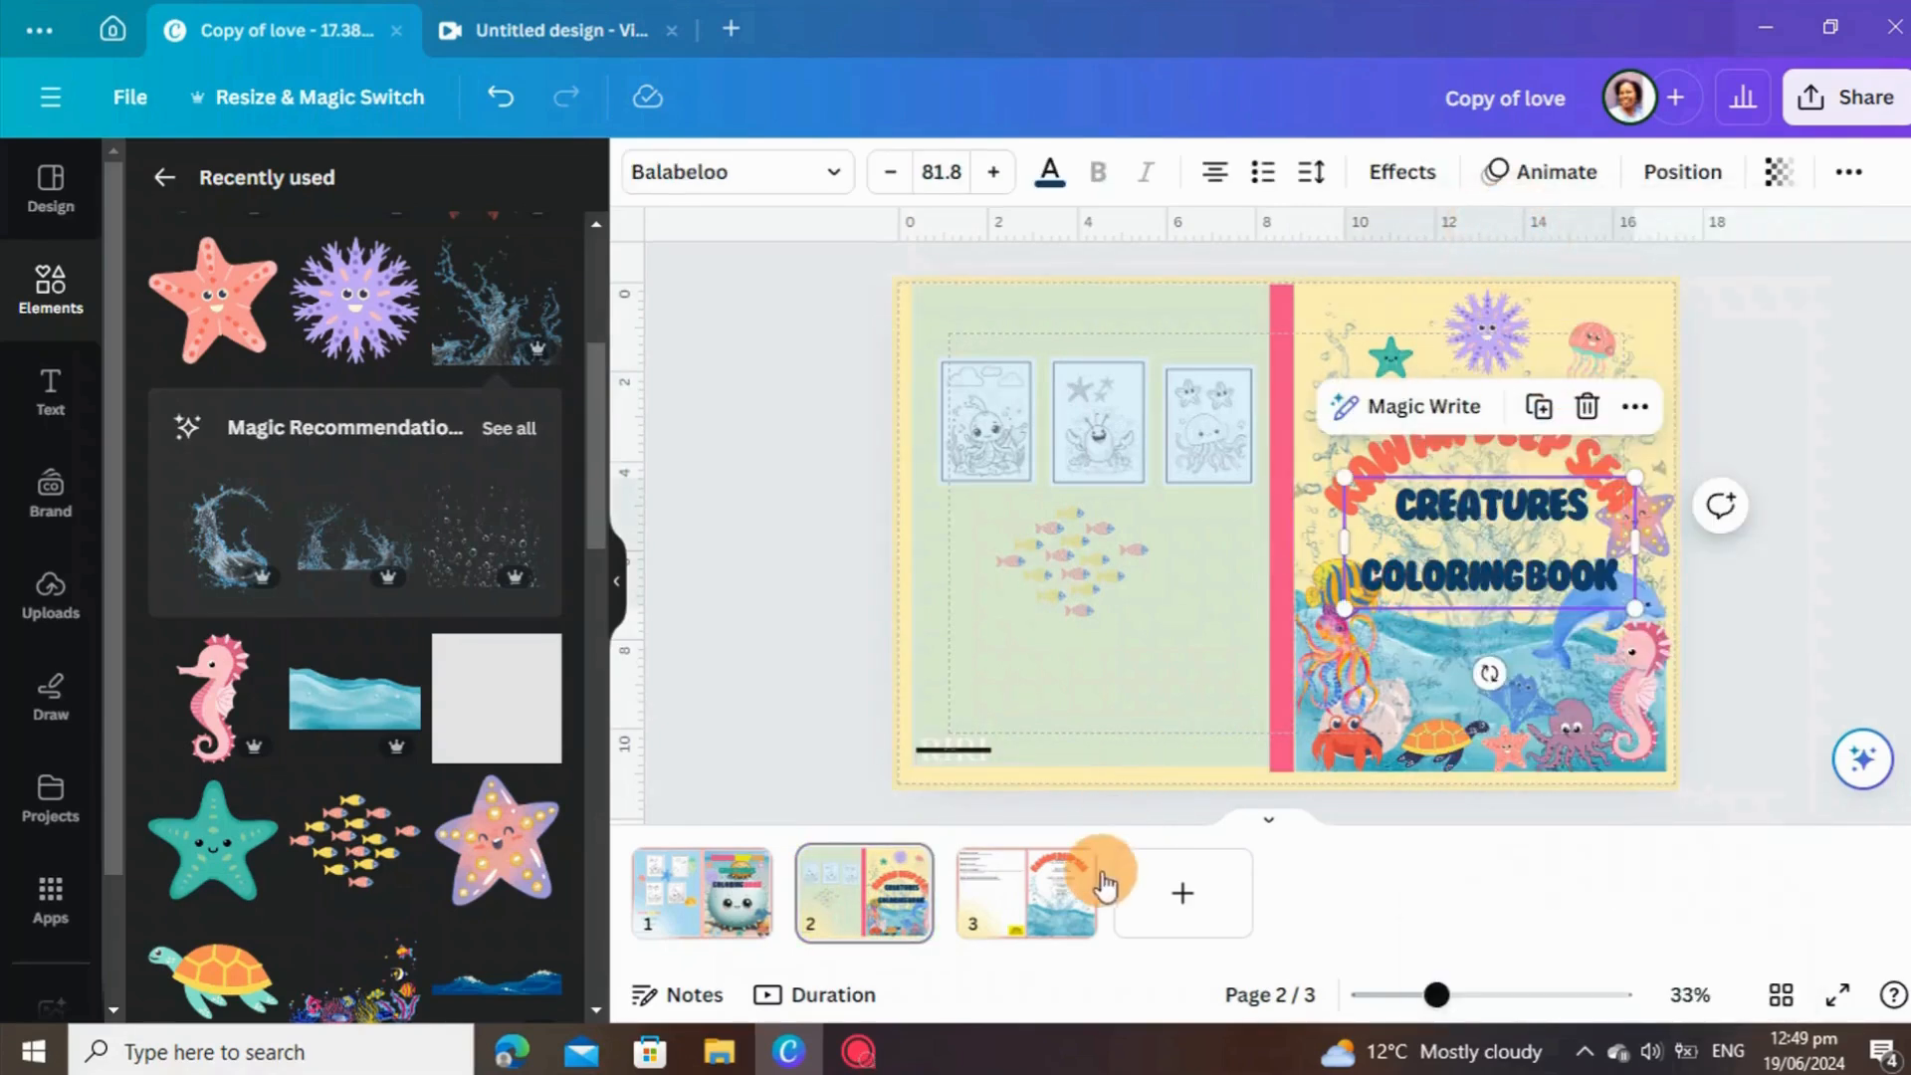
{"action": "left_click", "coordinate": [1059, 904]}
{"action": "left_click", "coordinate": [1423, 403]}
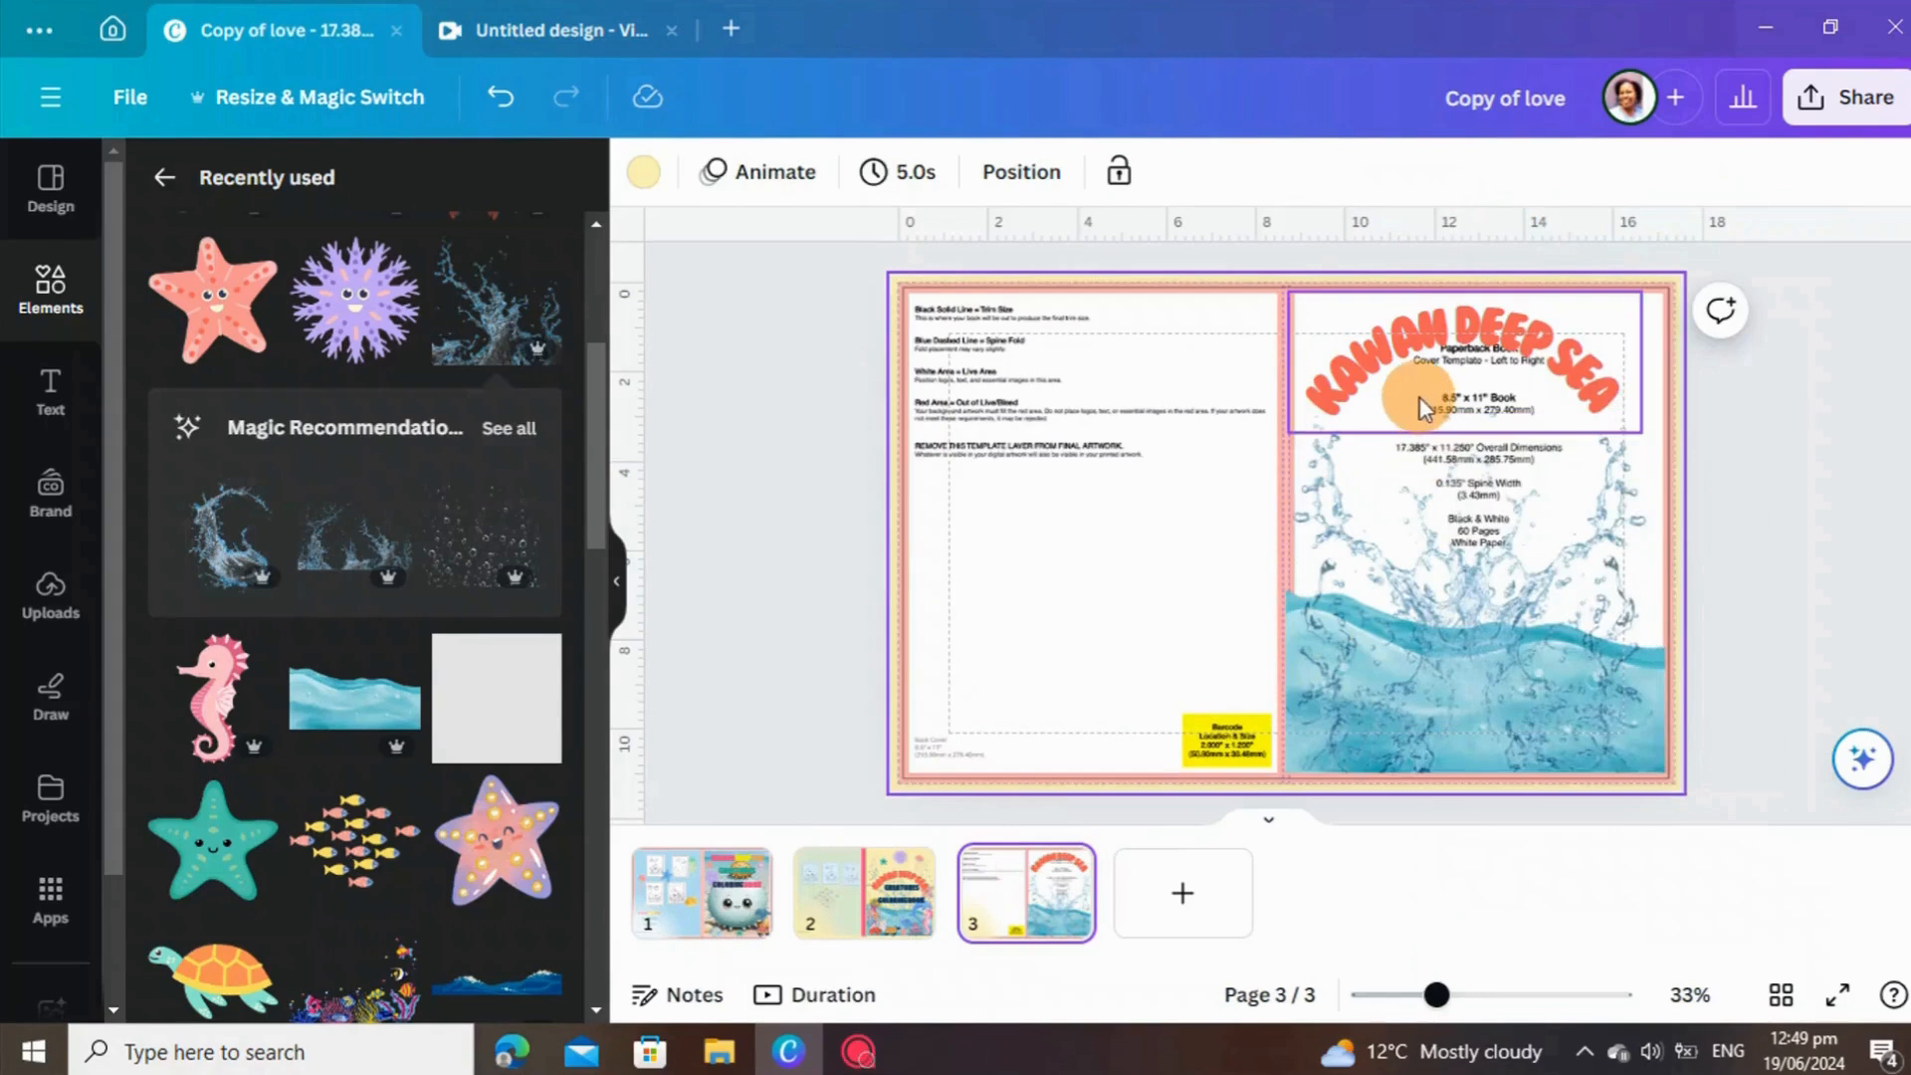
{"action": "right_click", "coordinate": [1416, 395]}
{"action": "left_click", "coordinate": [1463, 340]}
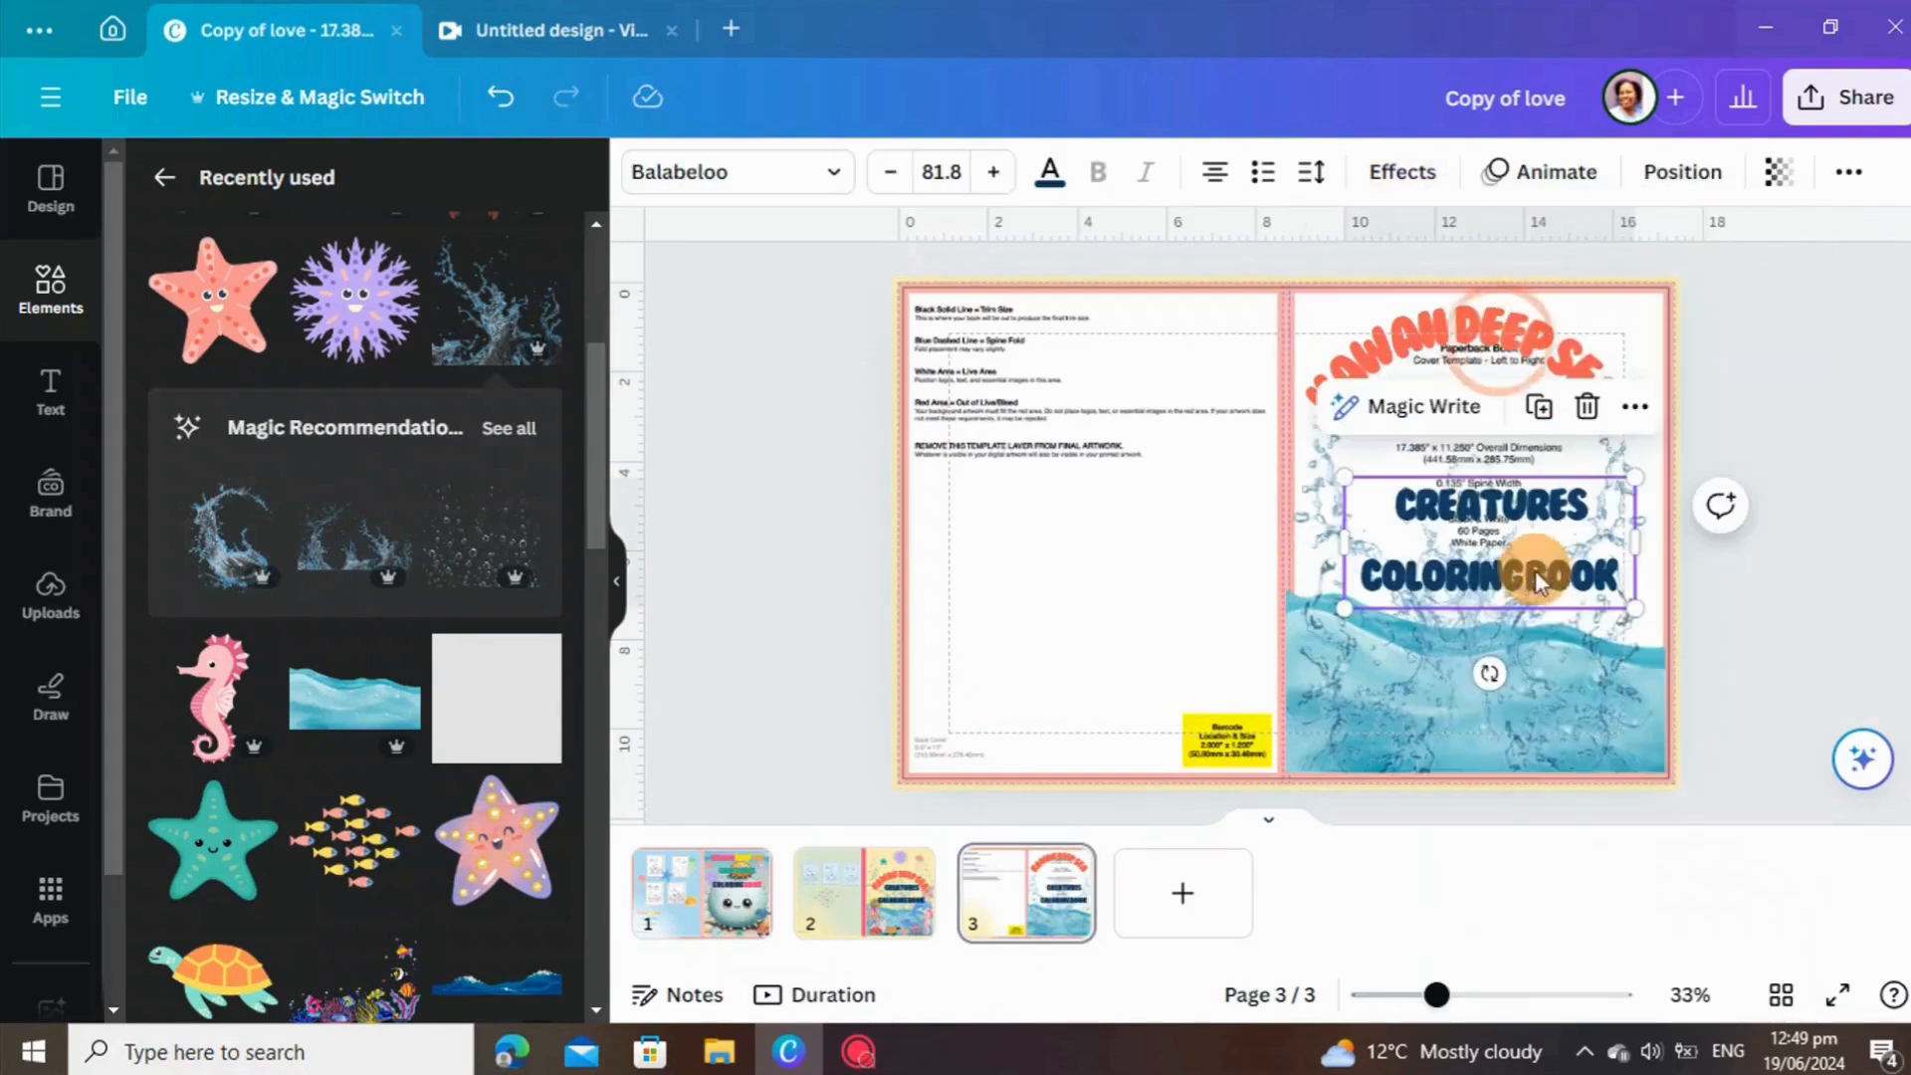
Raise the "CREATURES COLORINGBOOK" text and lower the arched "KAWAII DEEP SEA" title so it sits just above it on the front cover.
{"action": "left_click_drag", "start_coordinate": [1503, 564], "coordinate": [1485, 517]}
{"action": "left_click", "coordinate": [1711, 522]}
{"action": "left_click_drag", "start_coordinate": [1524, 343], "coordinate": [1533, 410]}
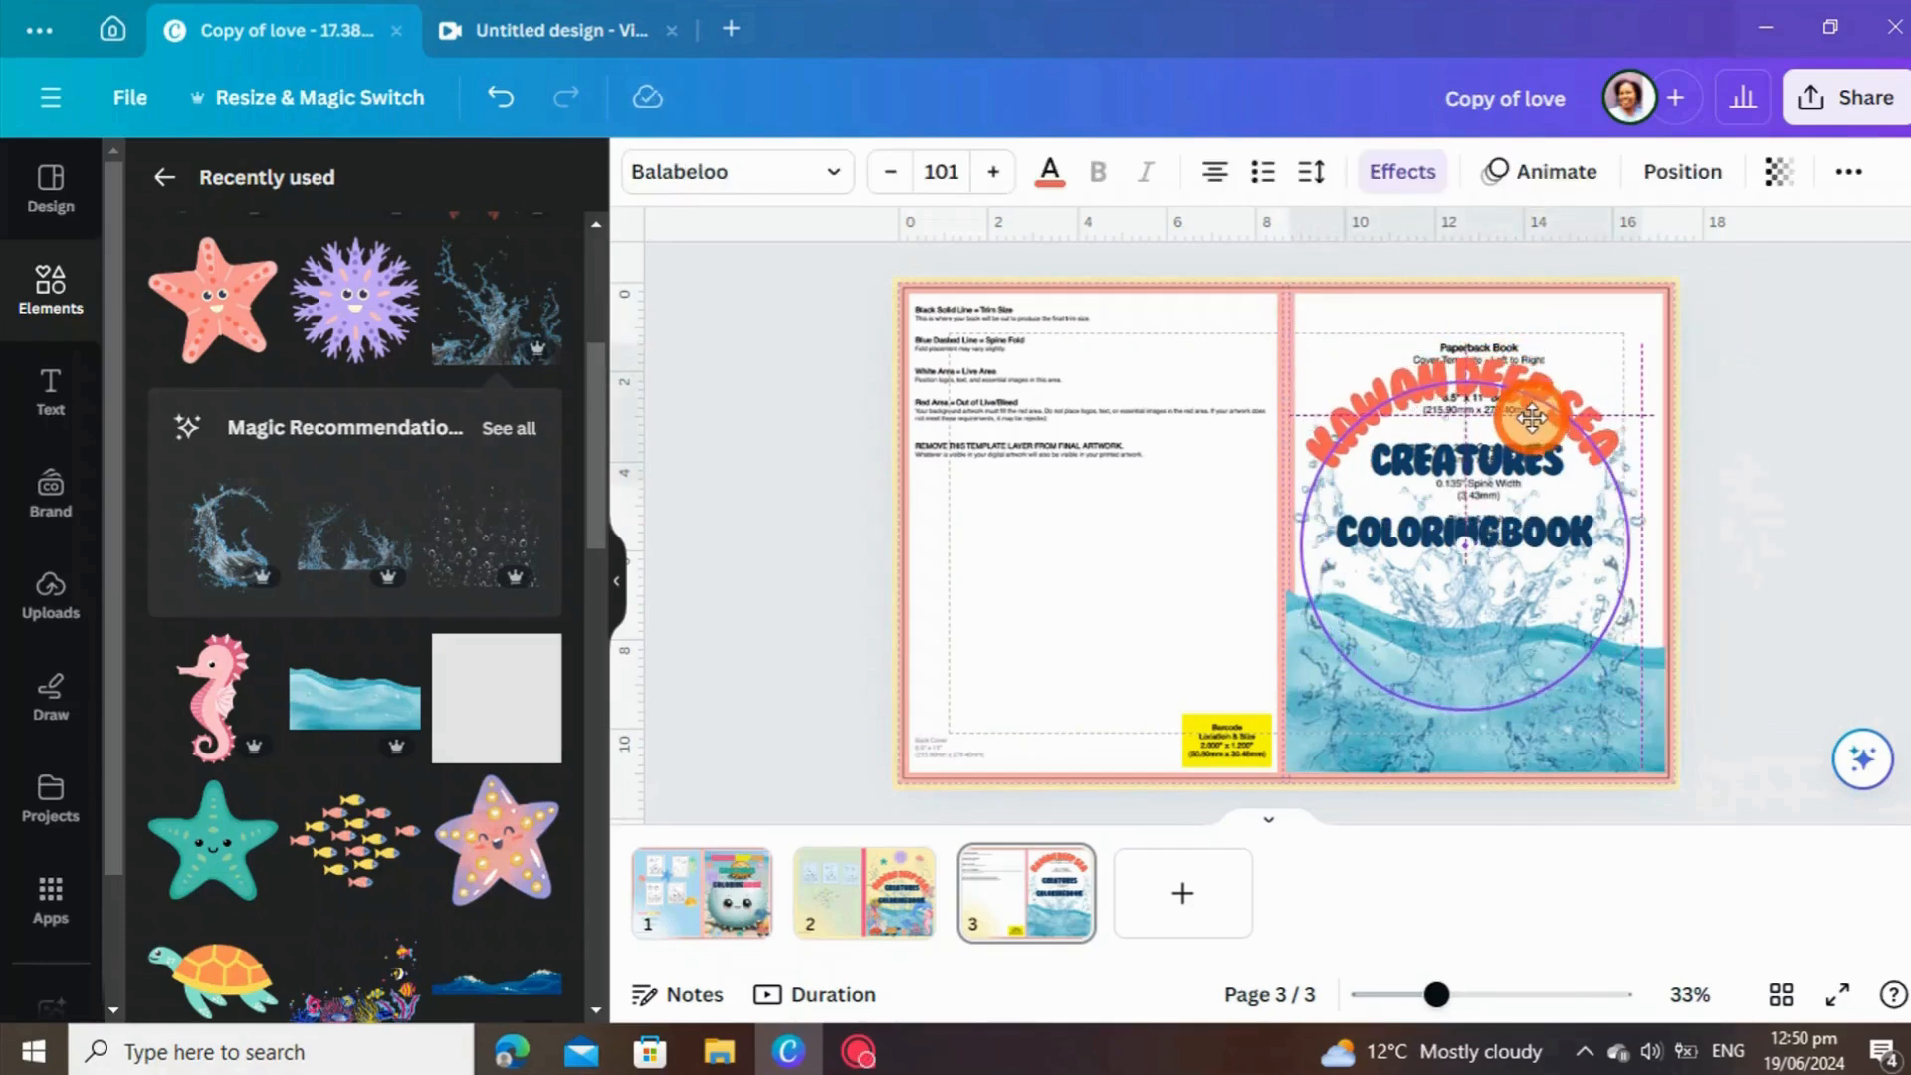
{"action": "left_click", "coordinate": [1782, 474]}
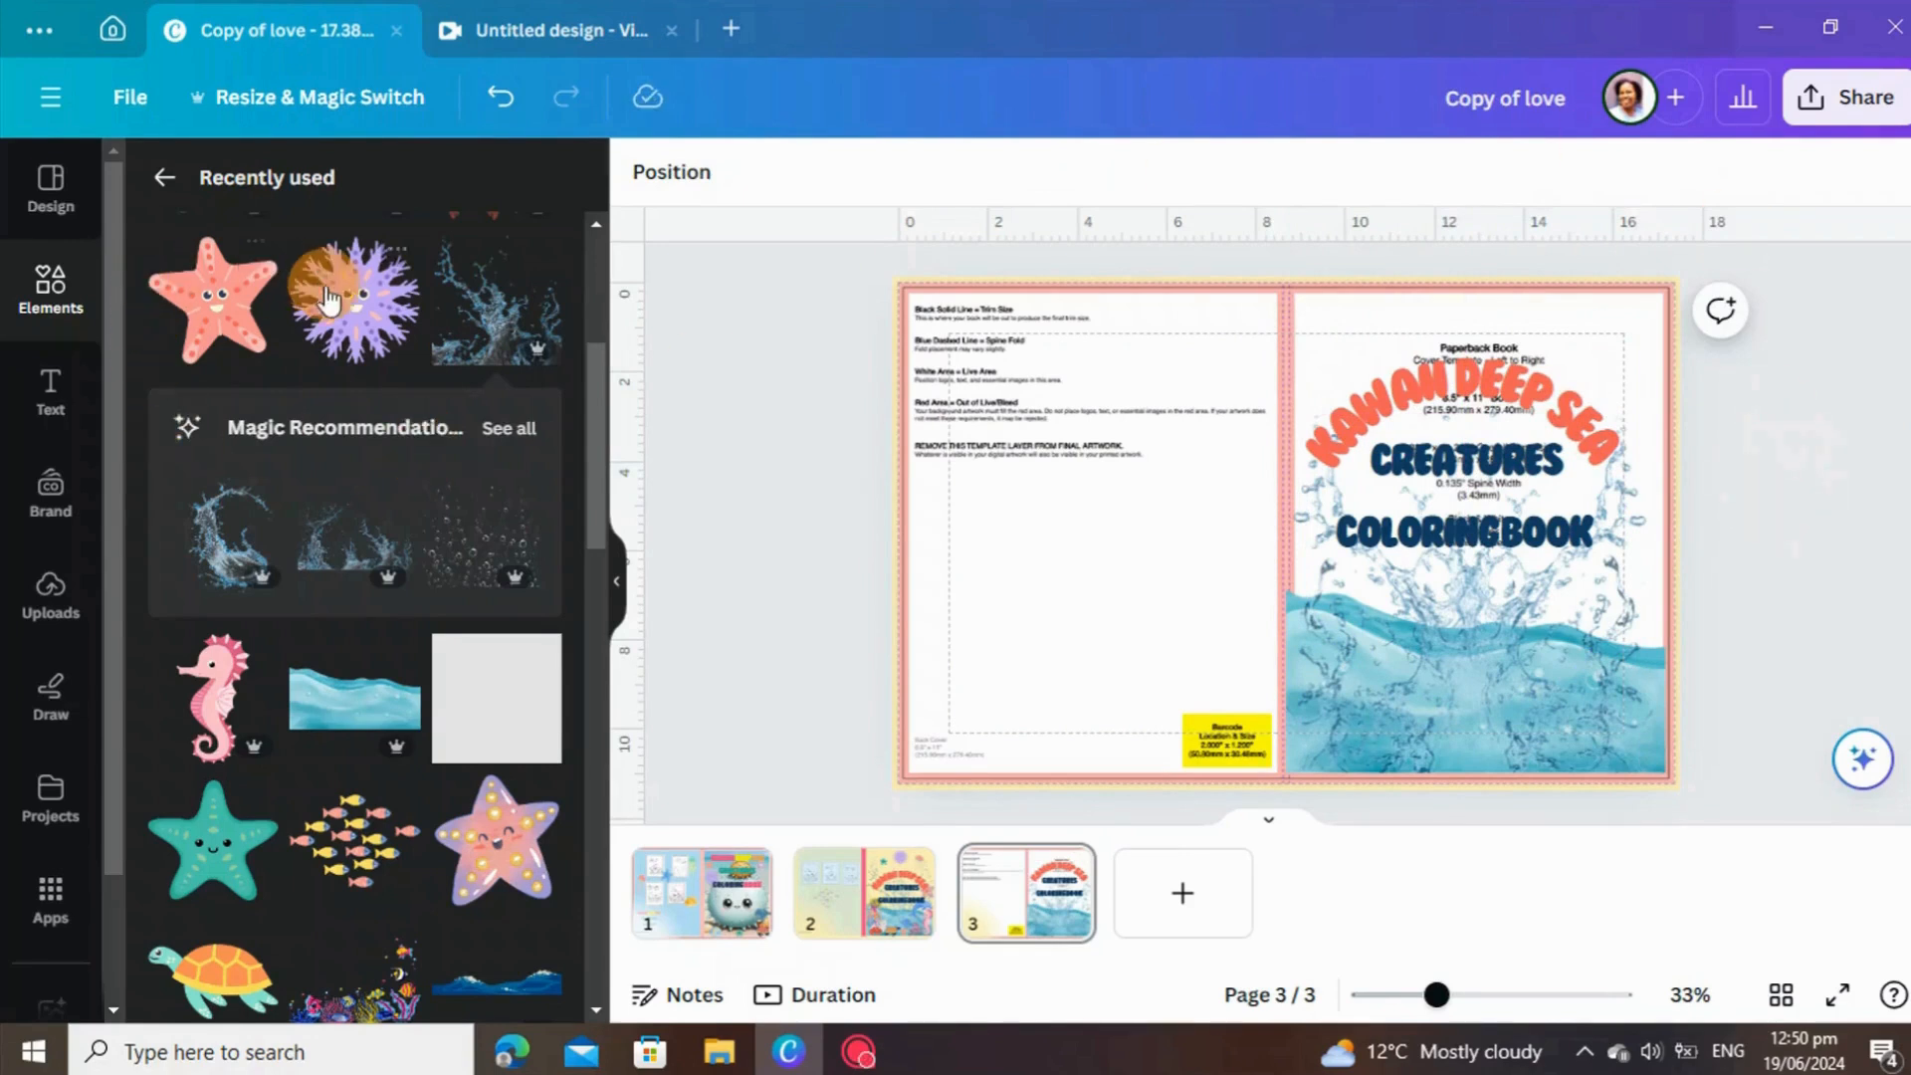
Add the purple spiky sea urchin above the center of the arched title and a small coral starfish at the front cover's upper-left corner.
{"action": "left_click", "coordinate": [376, 312]}
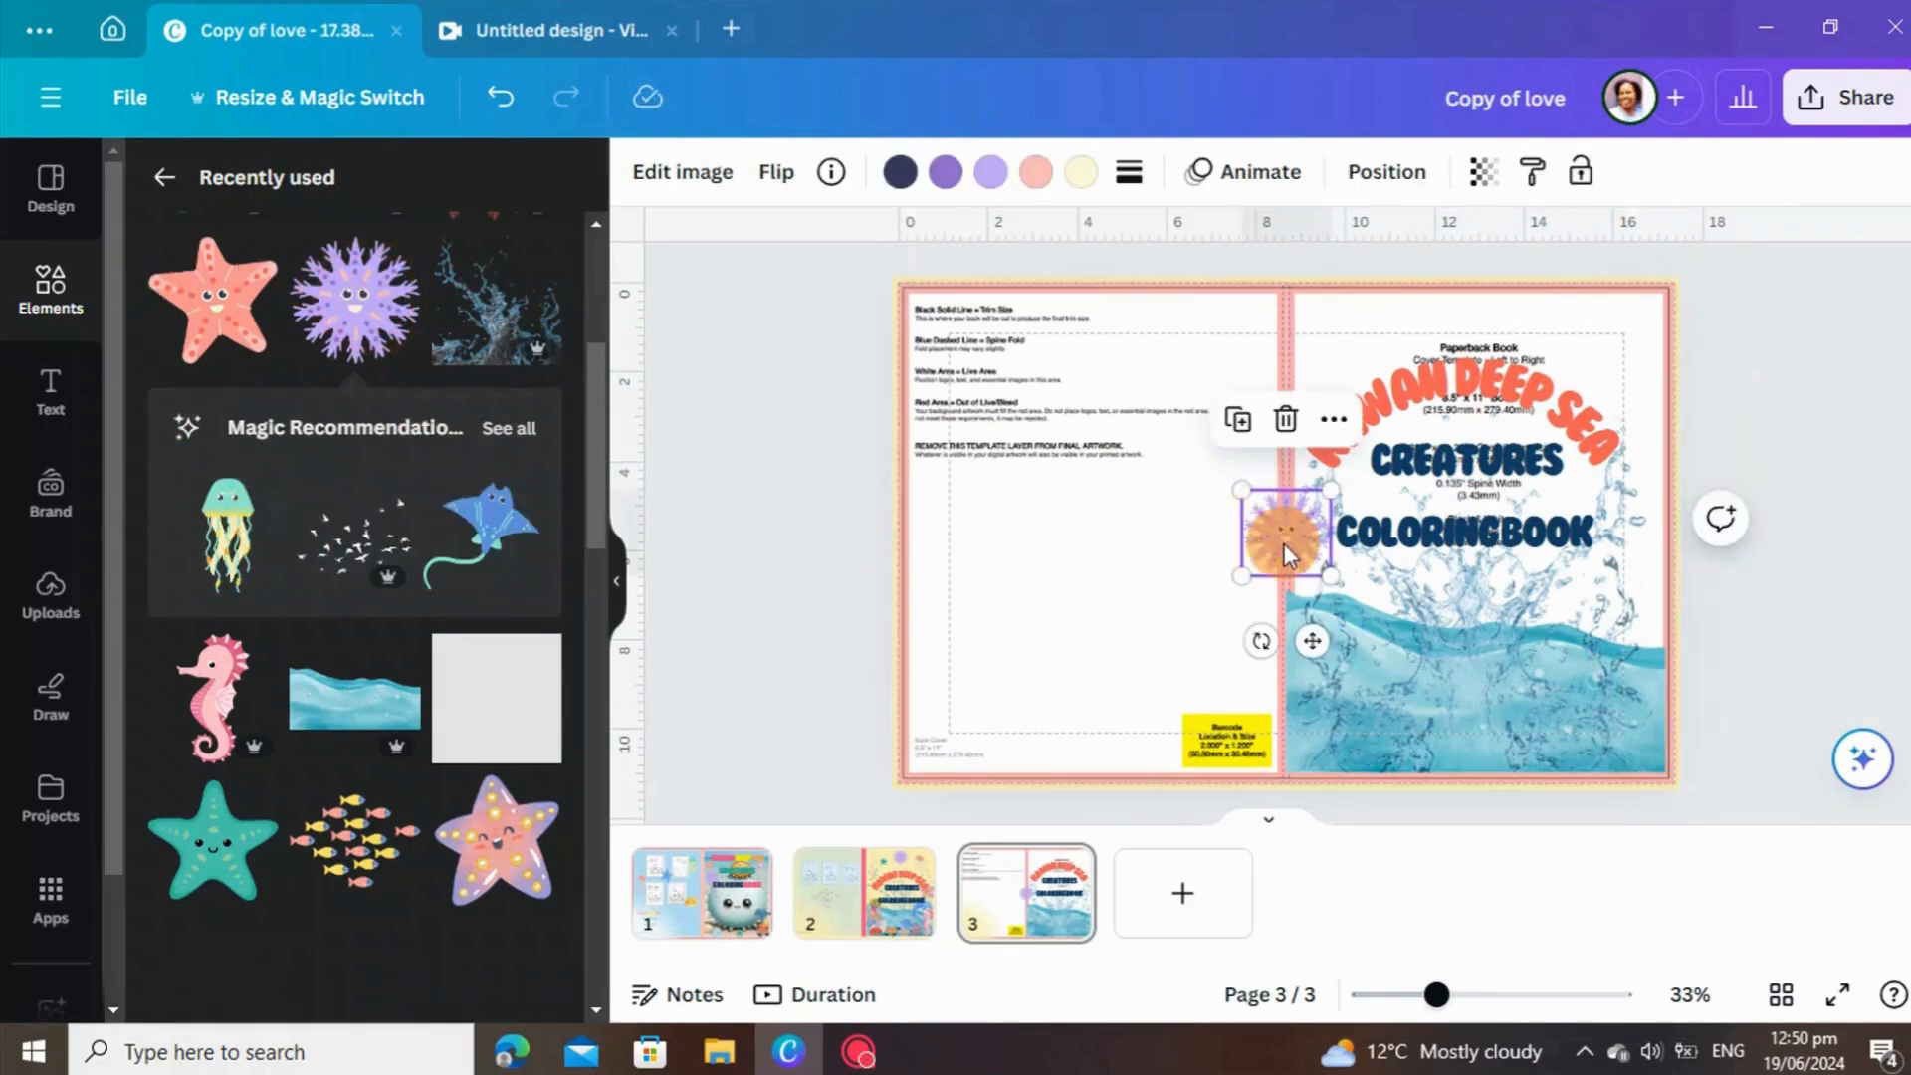
{"action": "left_click_drag", "start_coordinate": [1284, 543], "coordinate": [1476, 365]}
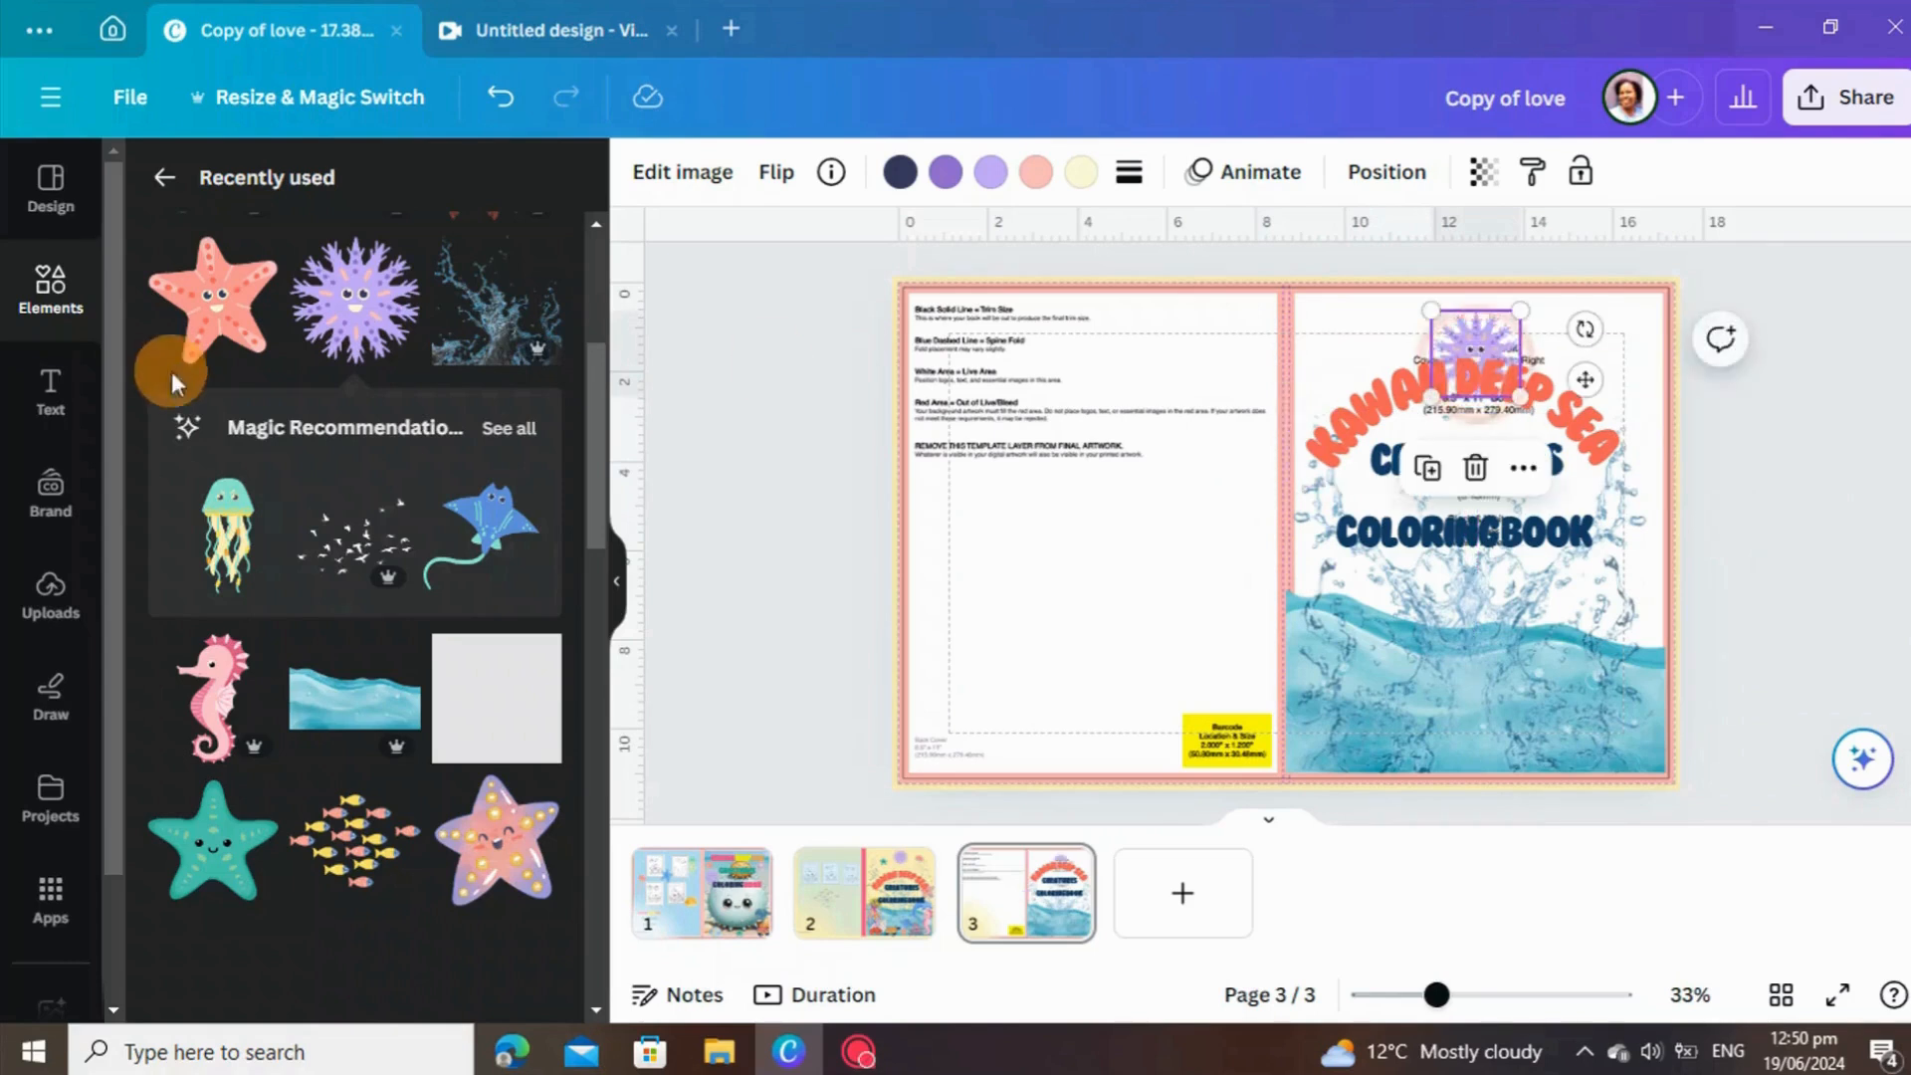
{"action": "left_click", "coordinate": [212, 318]}
{"action": "left_click_drag", "start_coordinate": [1279, 534], "coordinate": [1322, 385]}
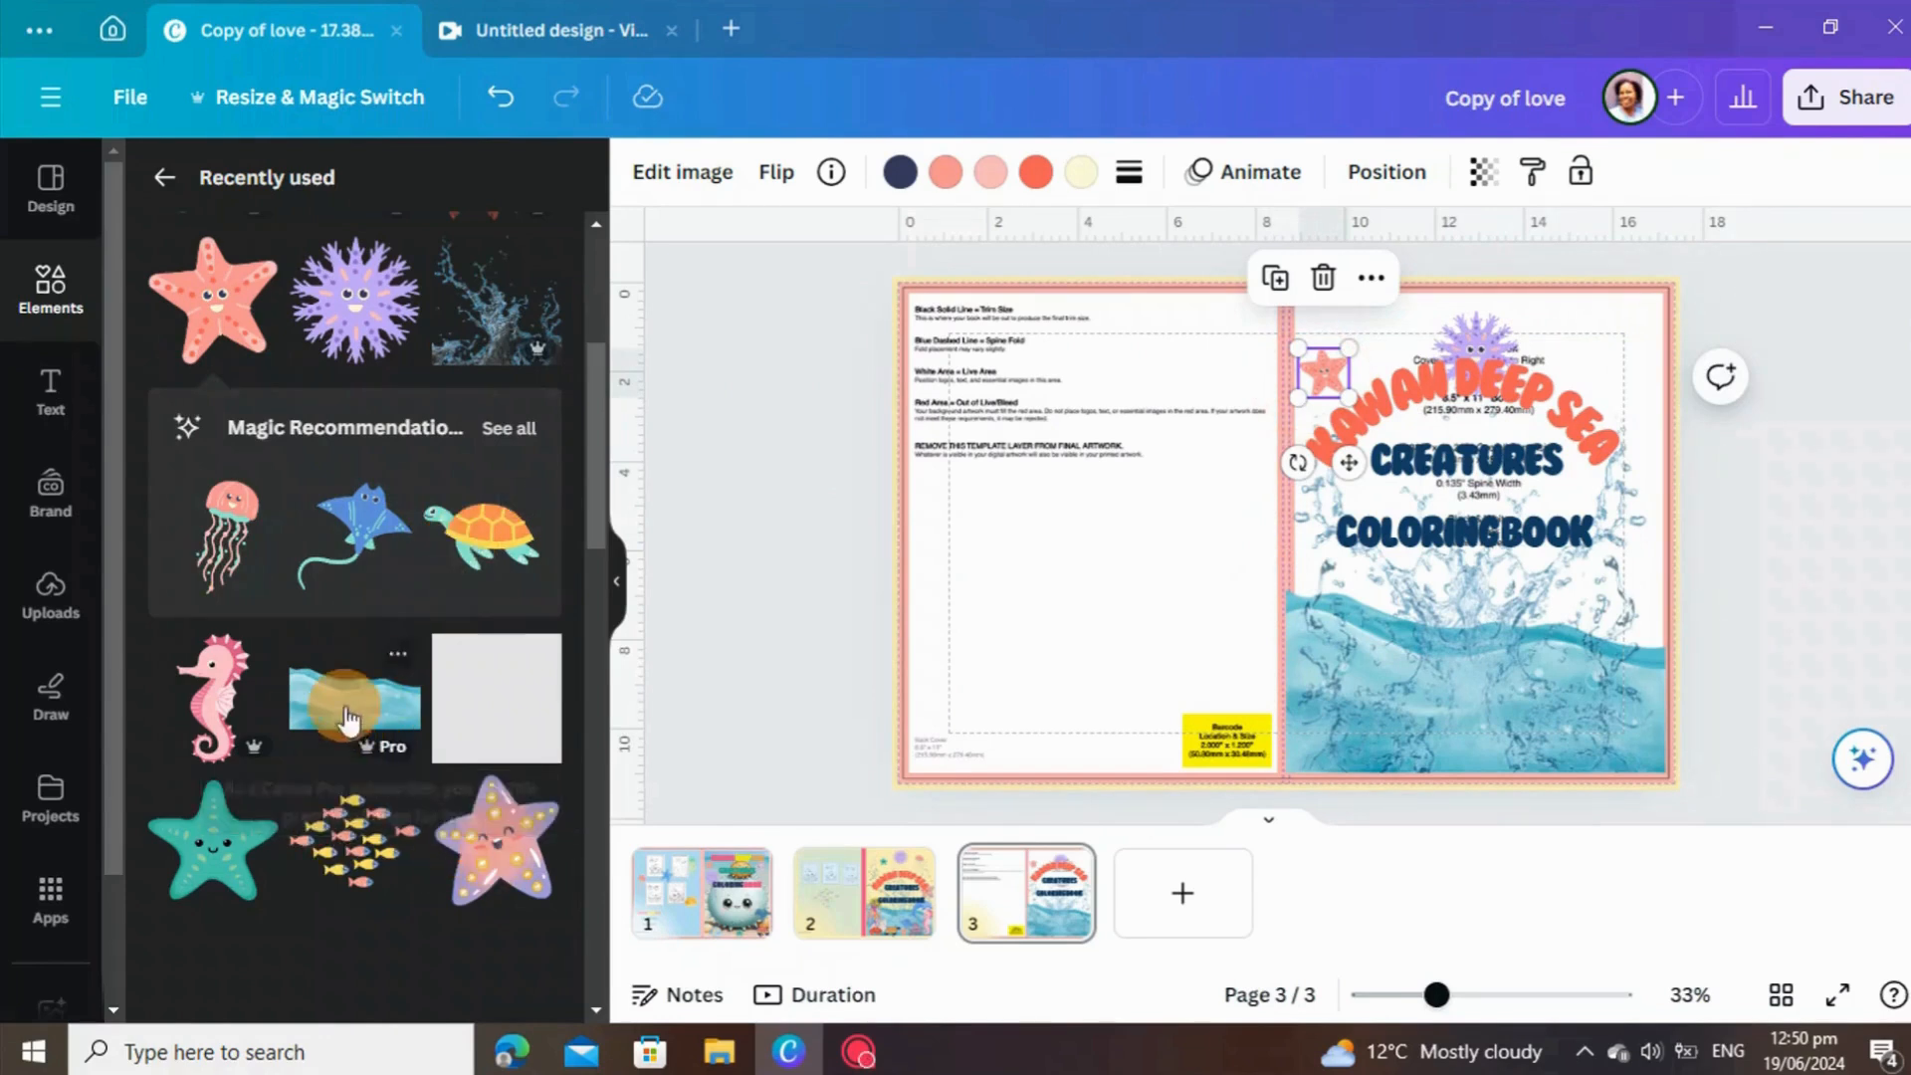
Add the pink jellyfish at the front cover's upper-right corner and the pink seahorse at its lower-right corner.
{"action": "left_click_drag", "start_coordinate": [236, 563], "coordinate": [1604, 396]}
{"action": "left_click", "coordinate": [221, 697]}
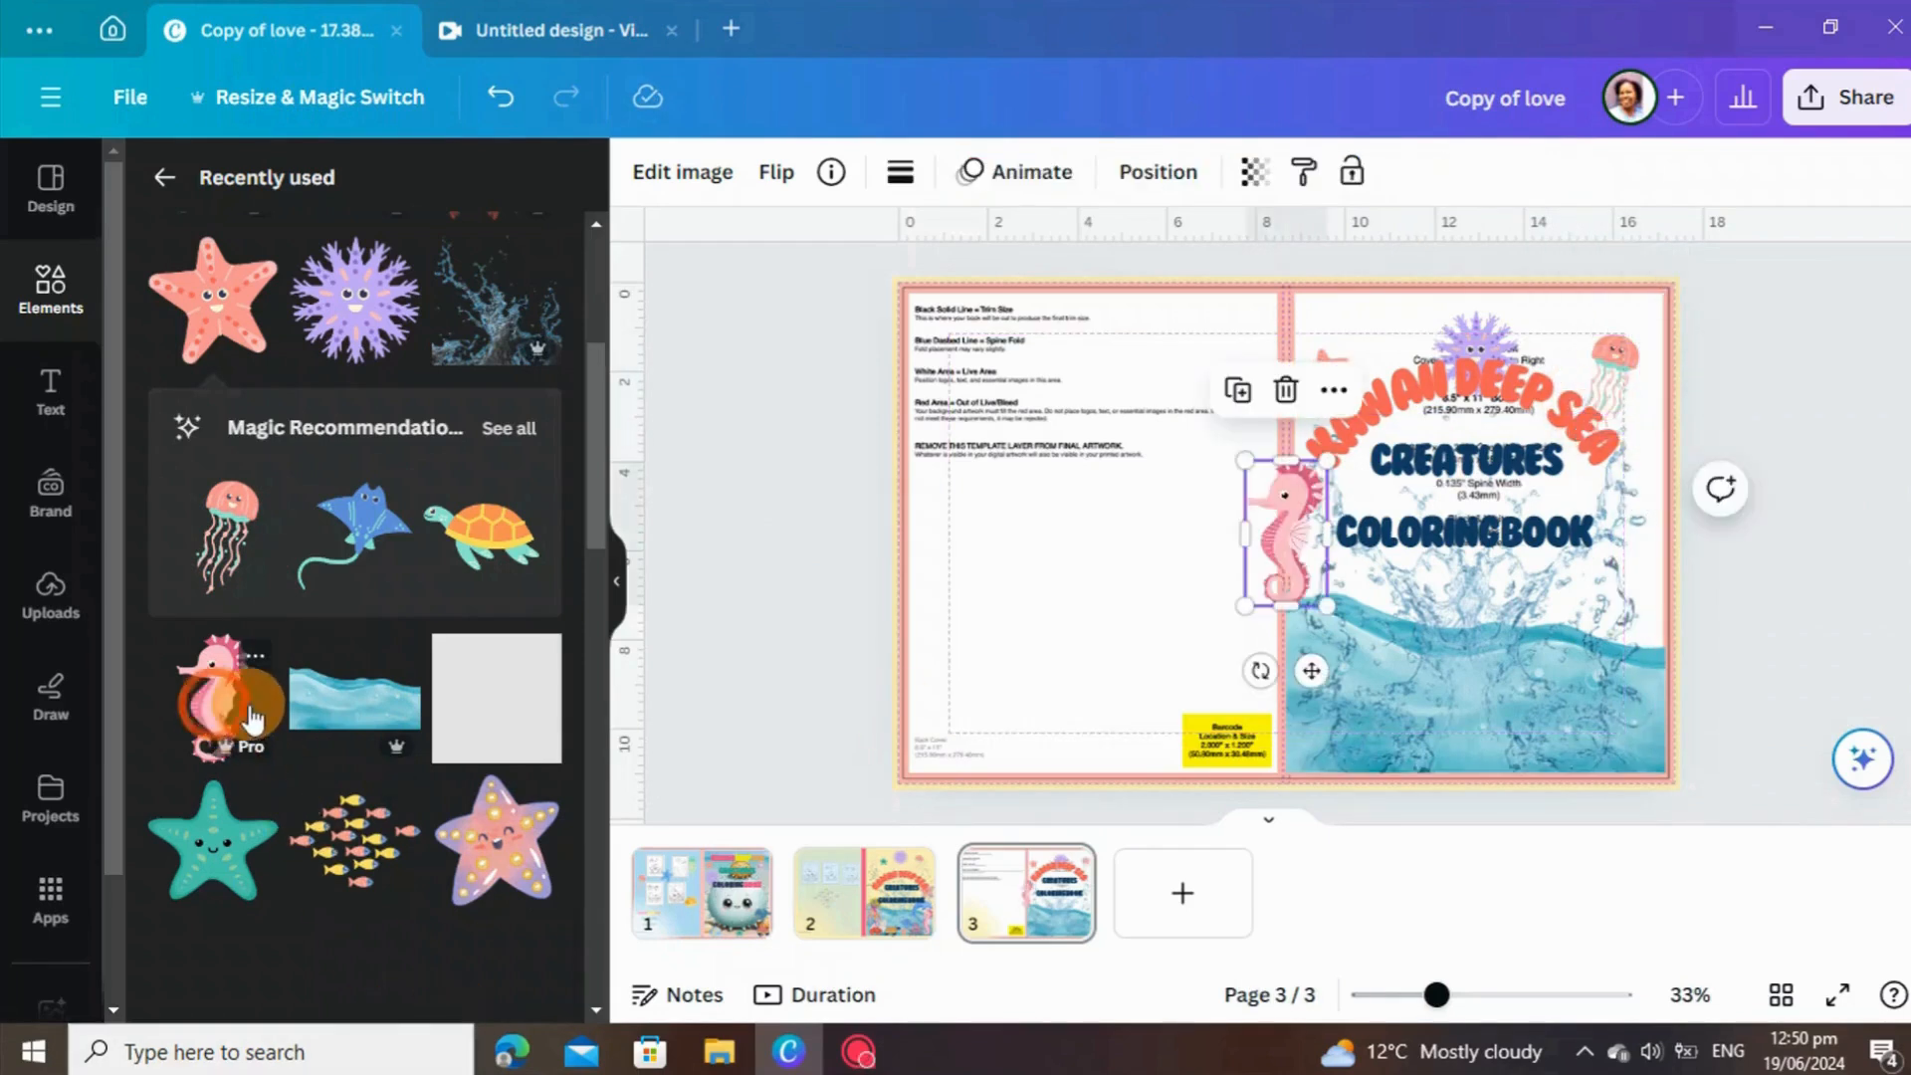
{"action": "left_click_drag", "start_coordinate": [1305, 602], "coordinate": [1629, 702]}
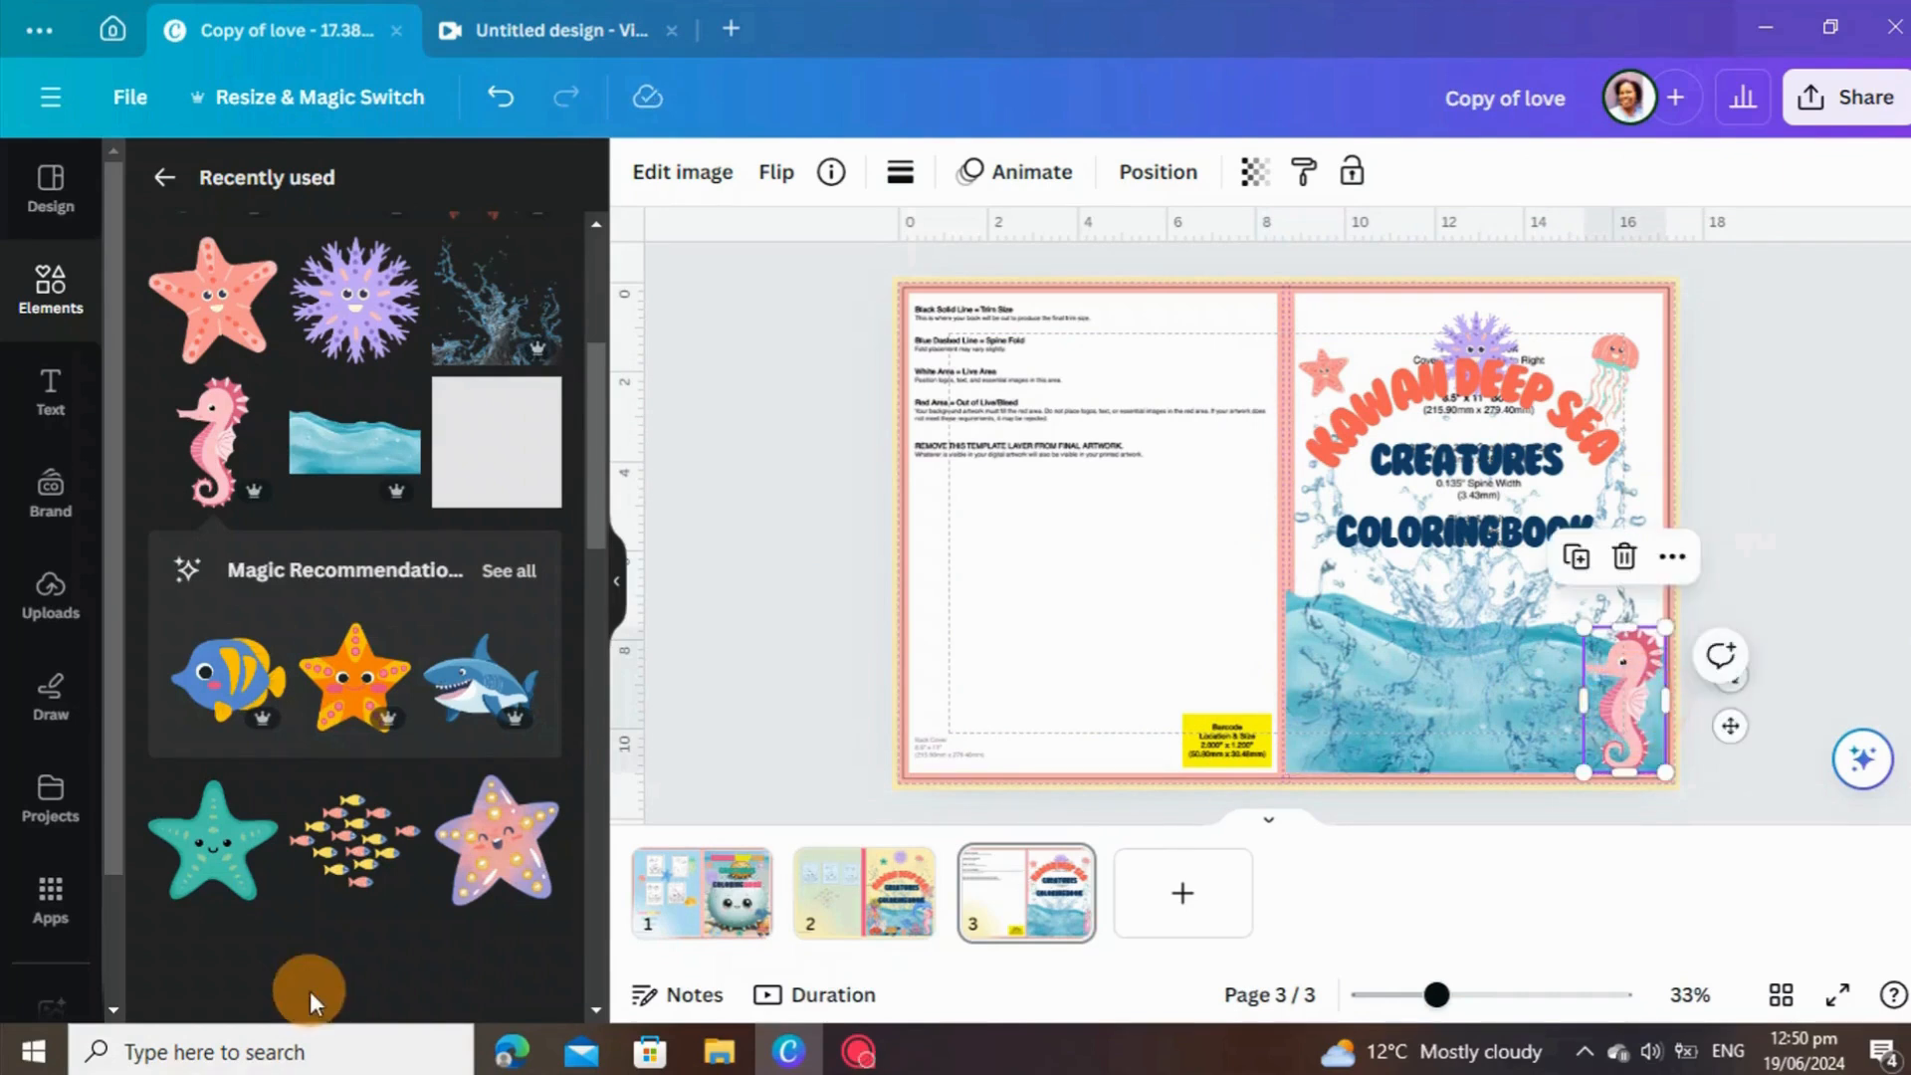
Add a small green starfish to the left of the title text and the blue starfish to its right.
{"action": "left_click_drag", "start_coordinate": [232, 879], "coordinate": [1342, 500]}
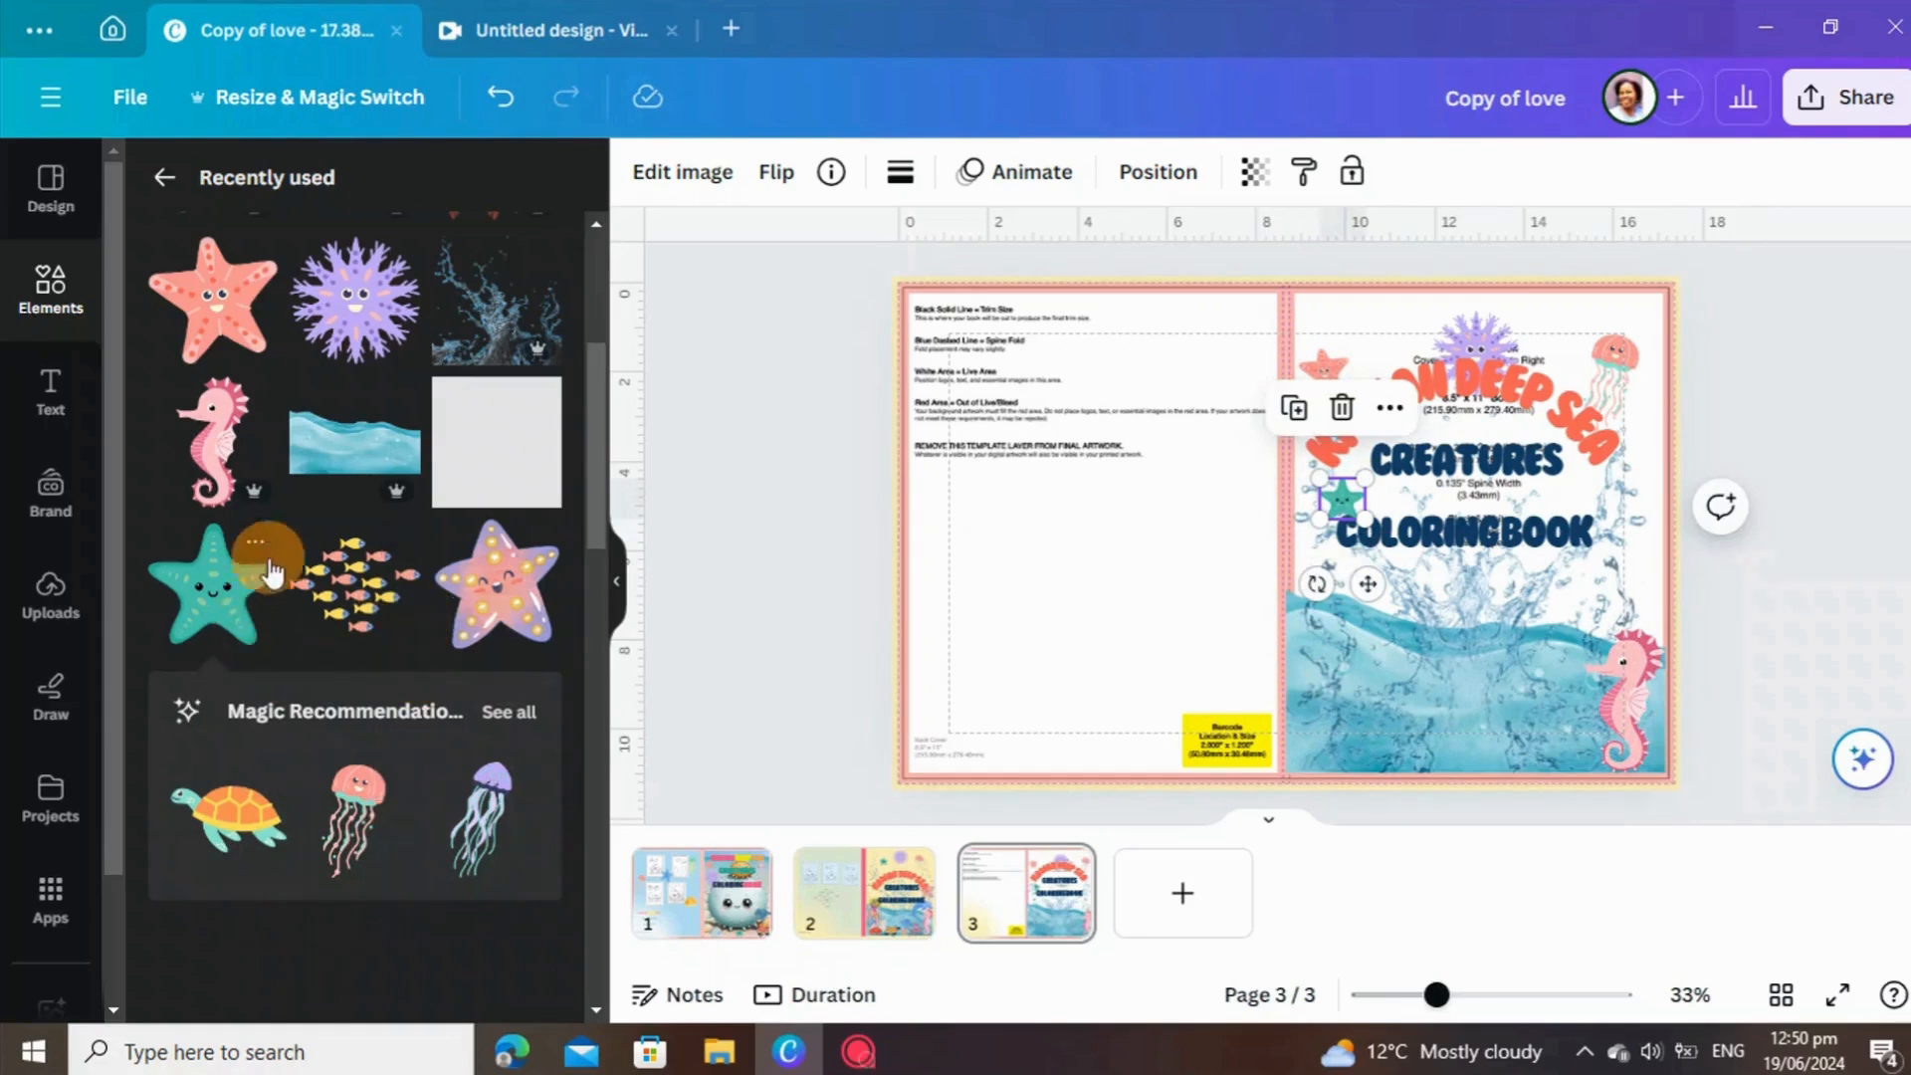
{"action": "scroll", "coordinate": [289, 697], "scroll_direction": "down", "scroll_amount": 5}
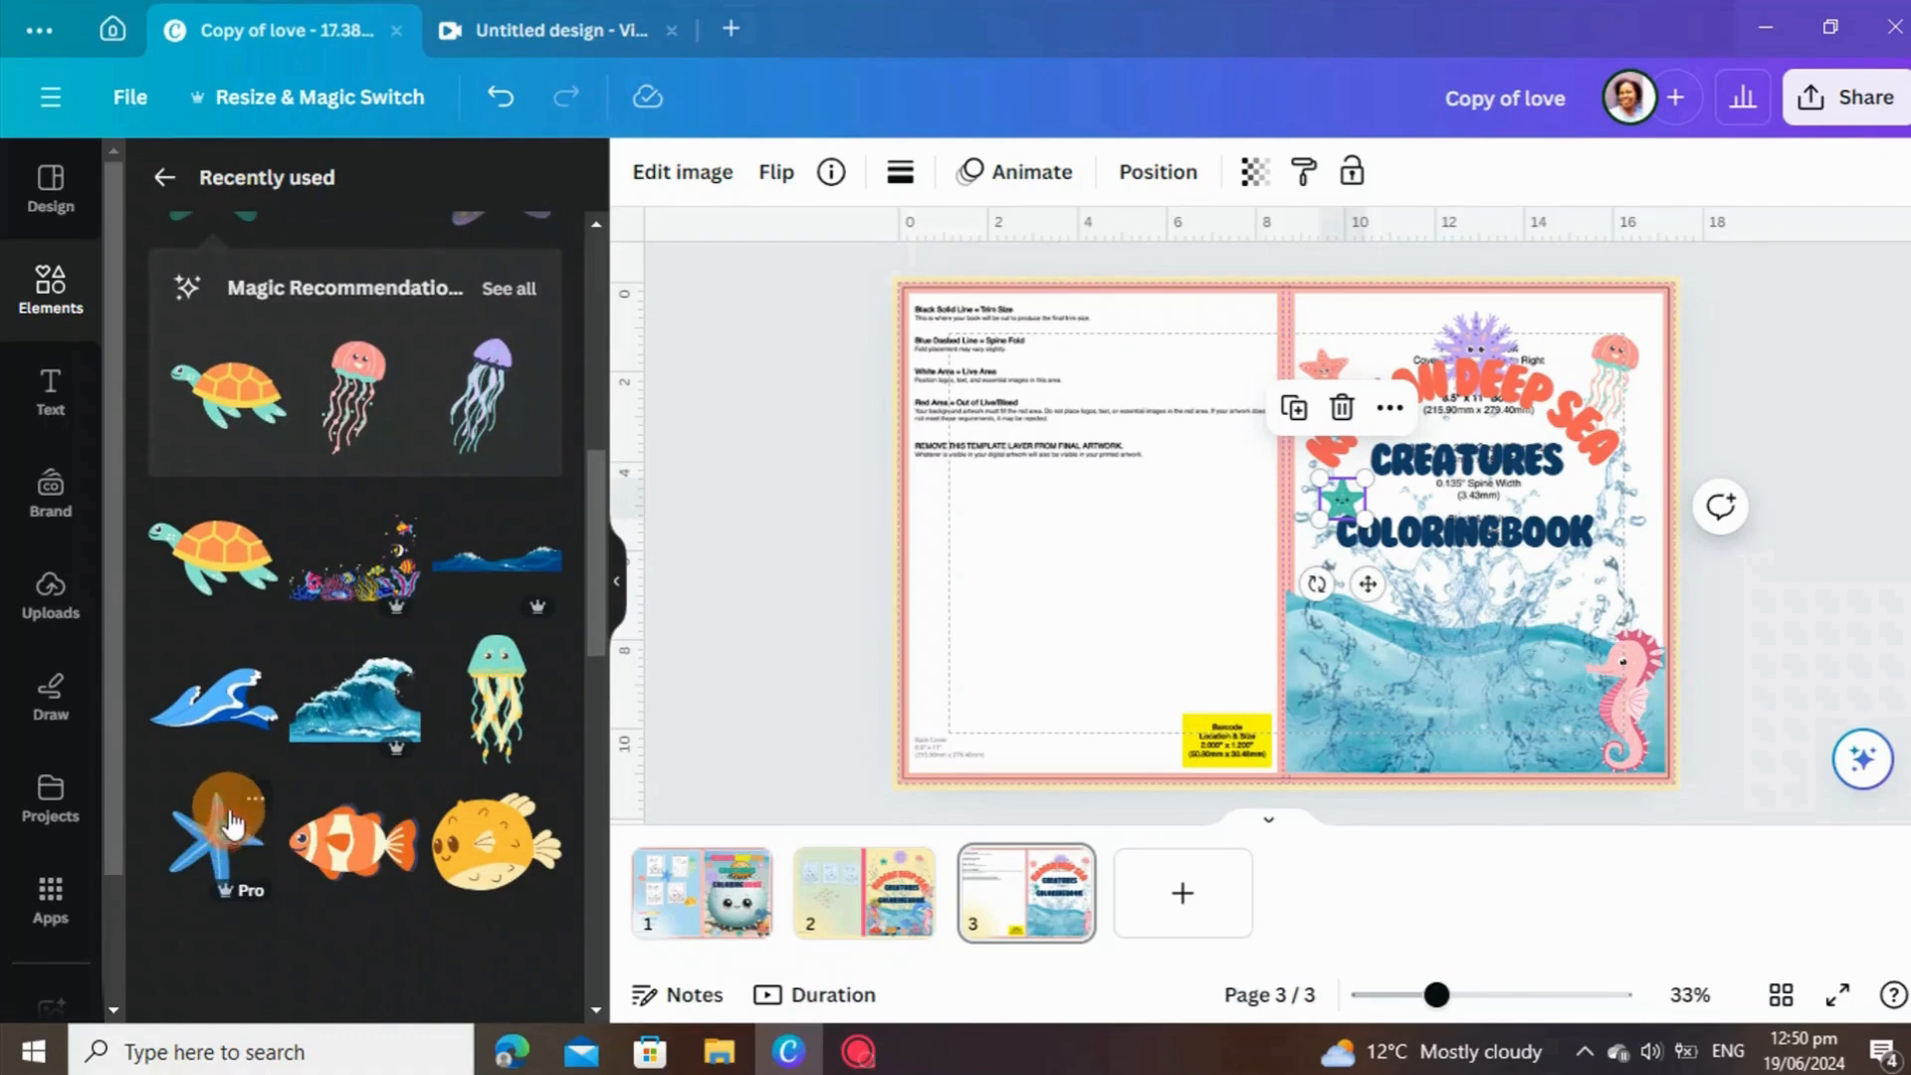
{"action": "left_click", "coordinate": [231, 824]}
{"action": "left_click_drag", "start_coordinate": [1264, 547], "coordinate": [1592, 505]}
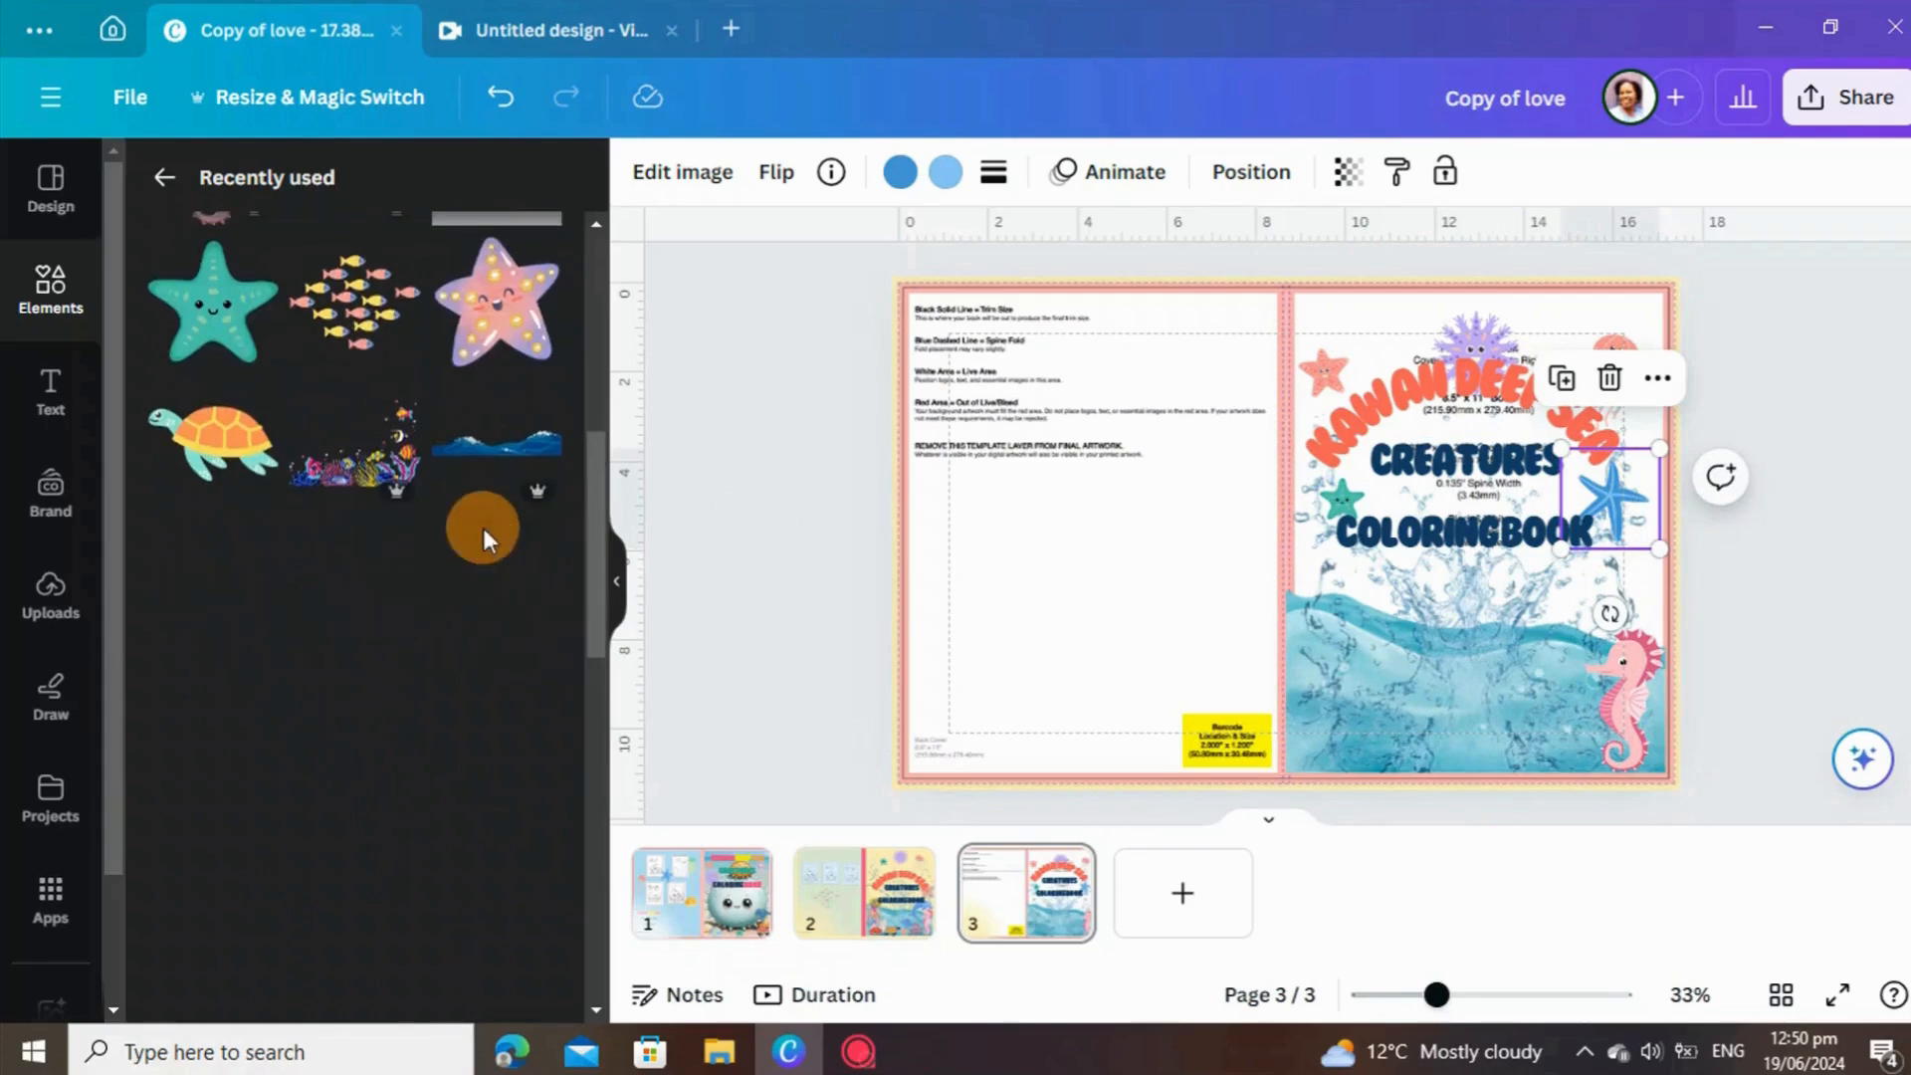
Add the orange octopus at the left edge of the front cover's water, just below the waterline.
{"action": "scroll", "coordinate": [482, 527], "scroll_direction": "up", "scroll_amount": 5}
{"action": "scroll", "coordinate": [249, 503], "scroll_direction": "up", "scroll_amount": 2}
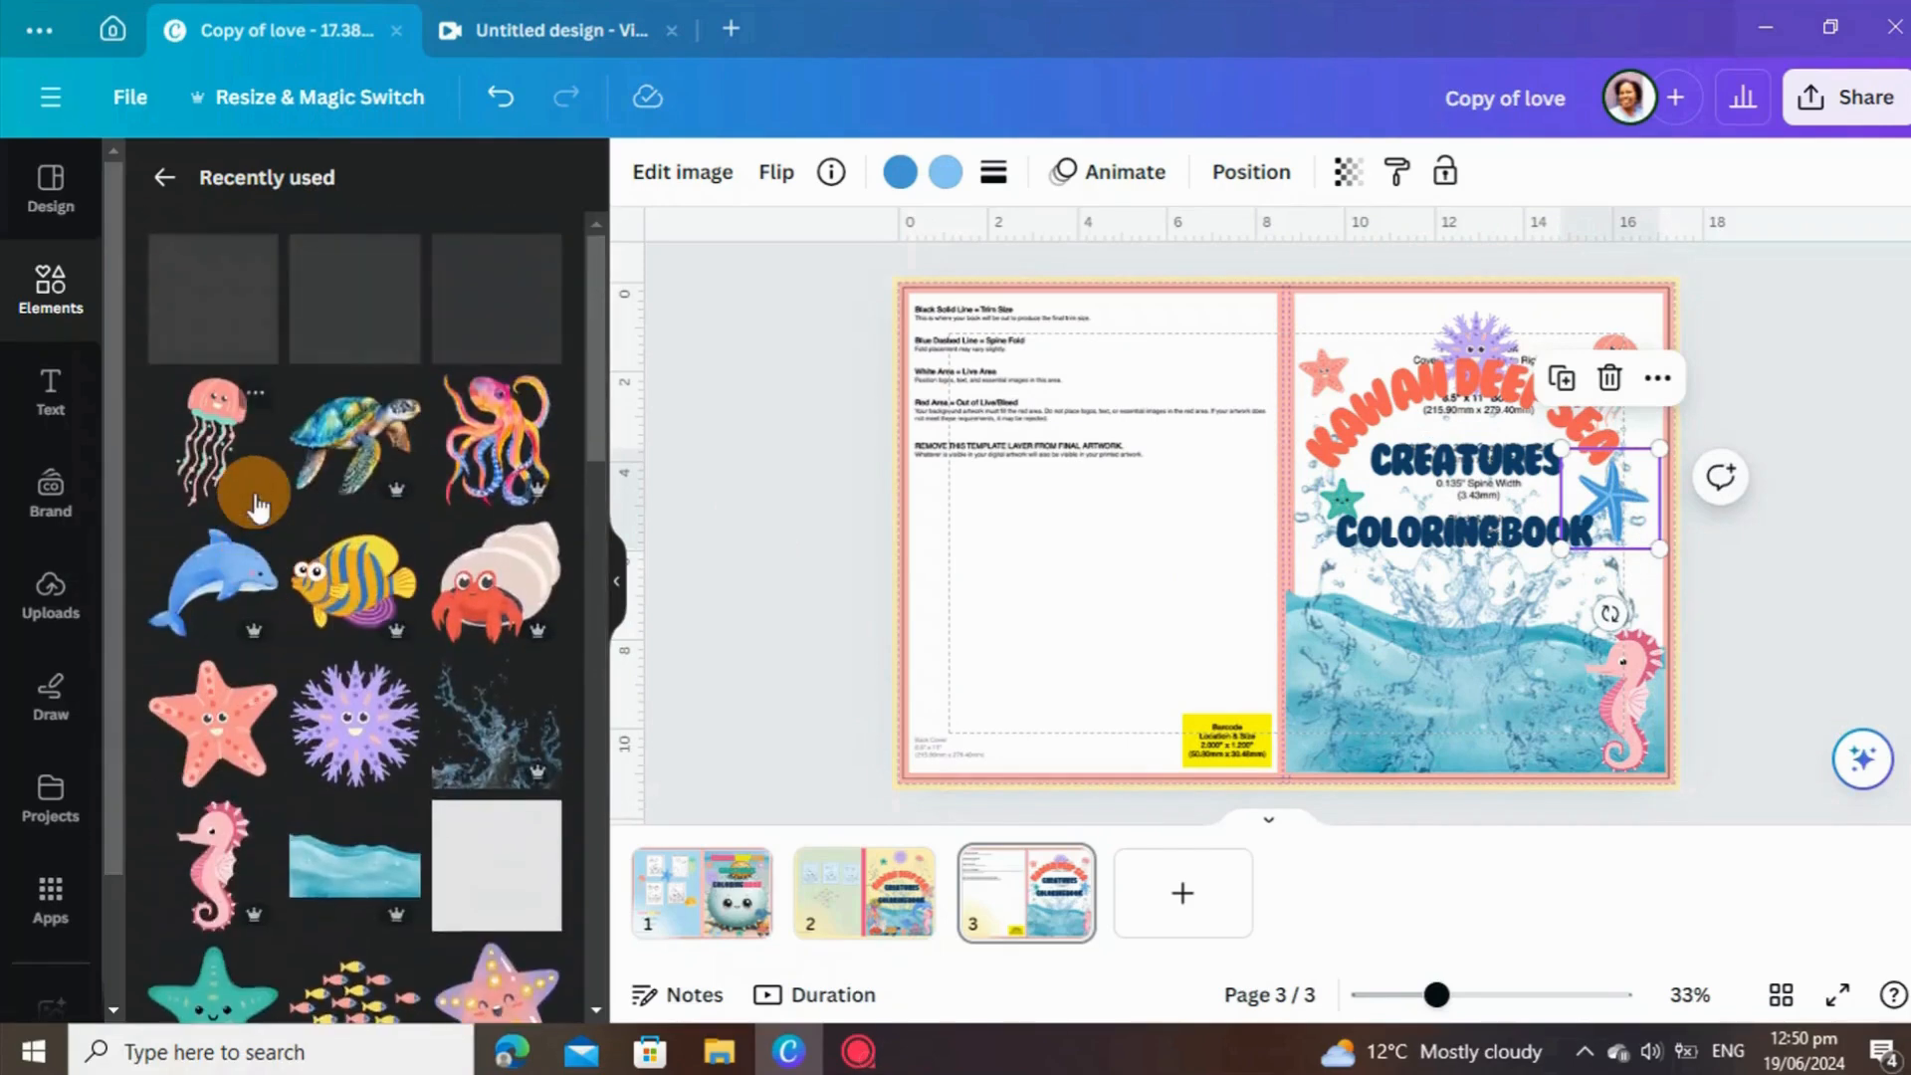
{"action": "left_click", "coordinate": [487, 433]}
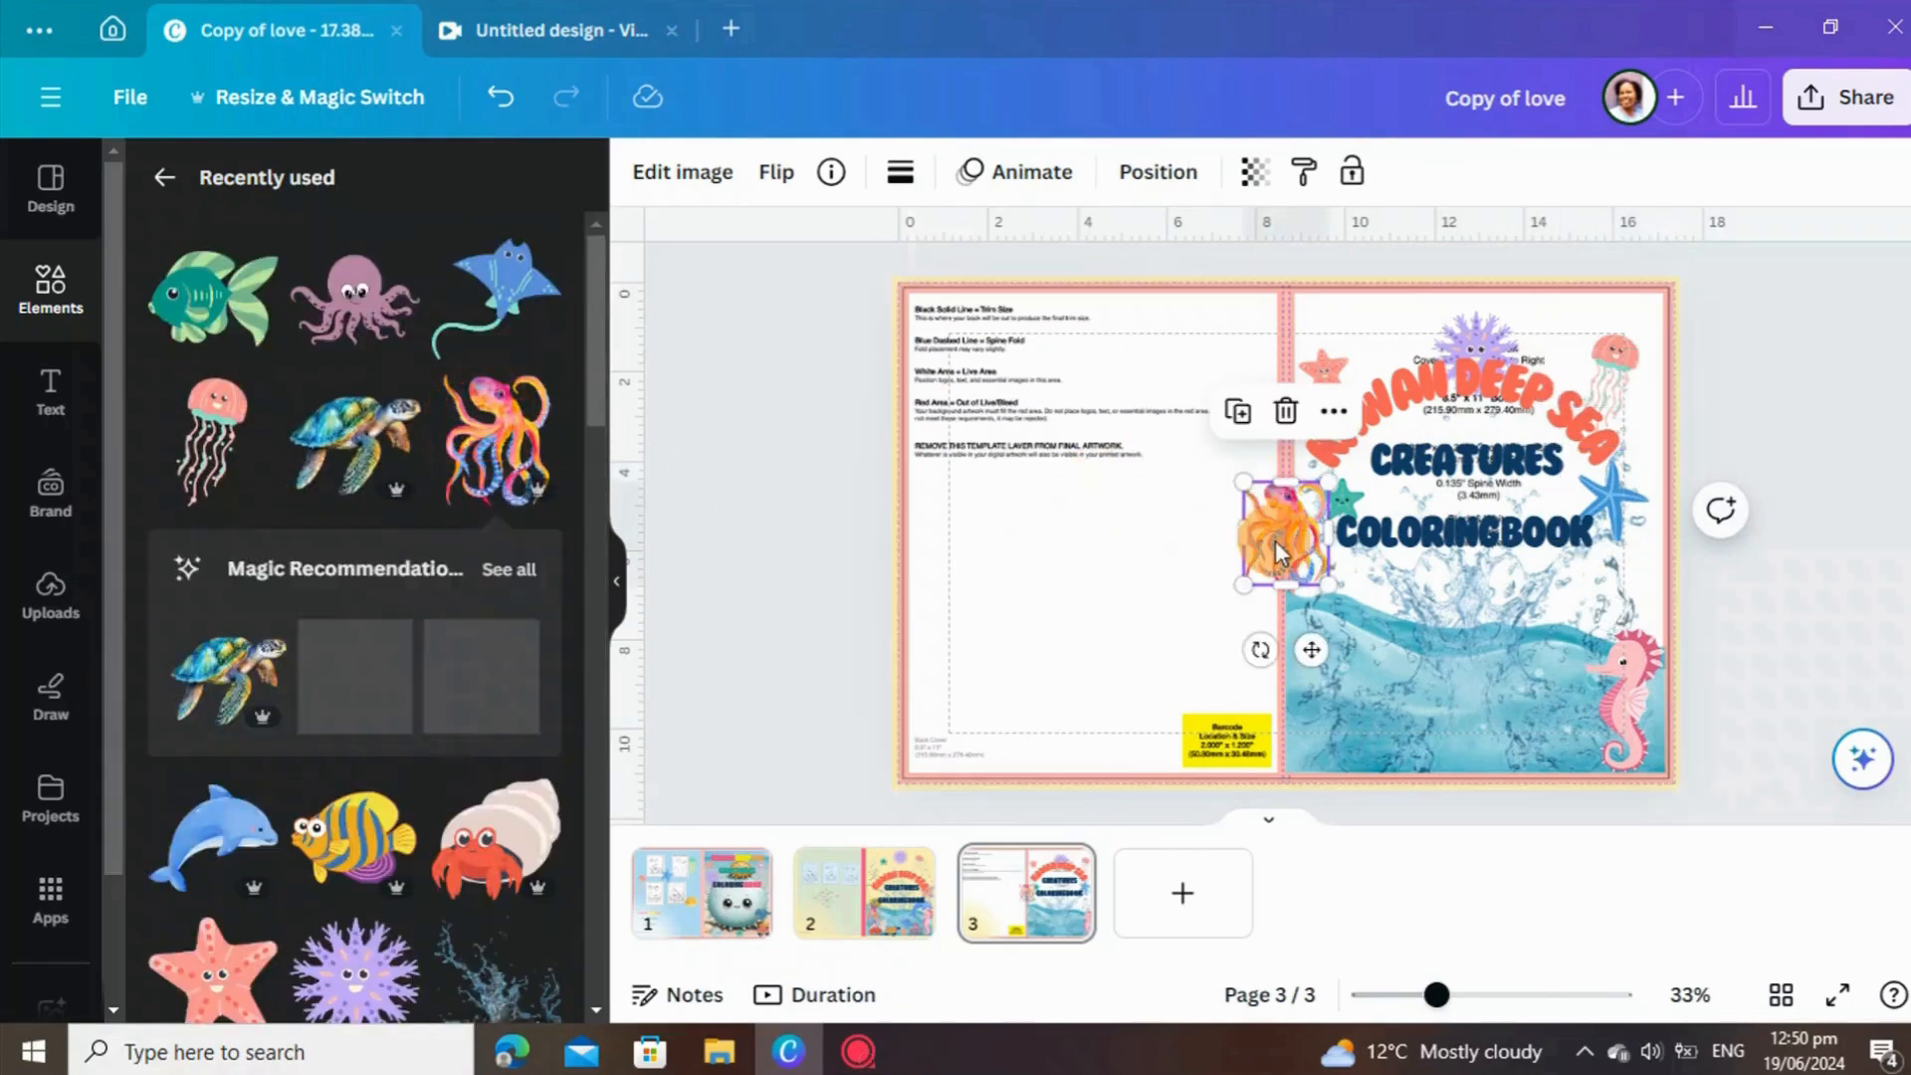
{"action": "left_click_drag", "start_coordinate": [1279, 536], "coordinate": [1320, 658]}
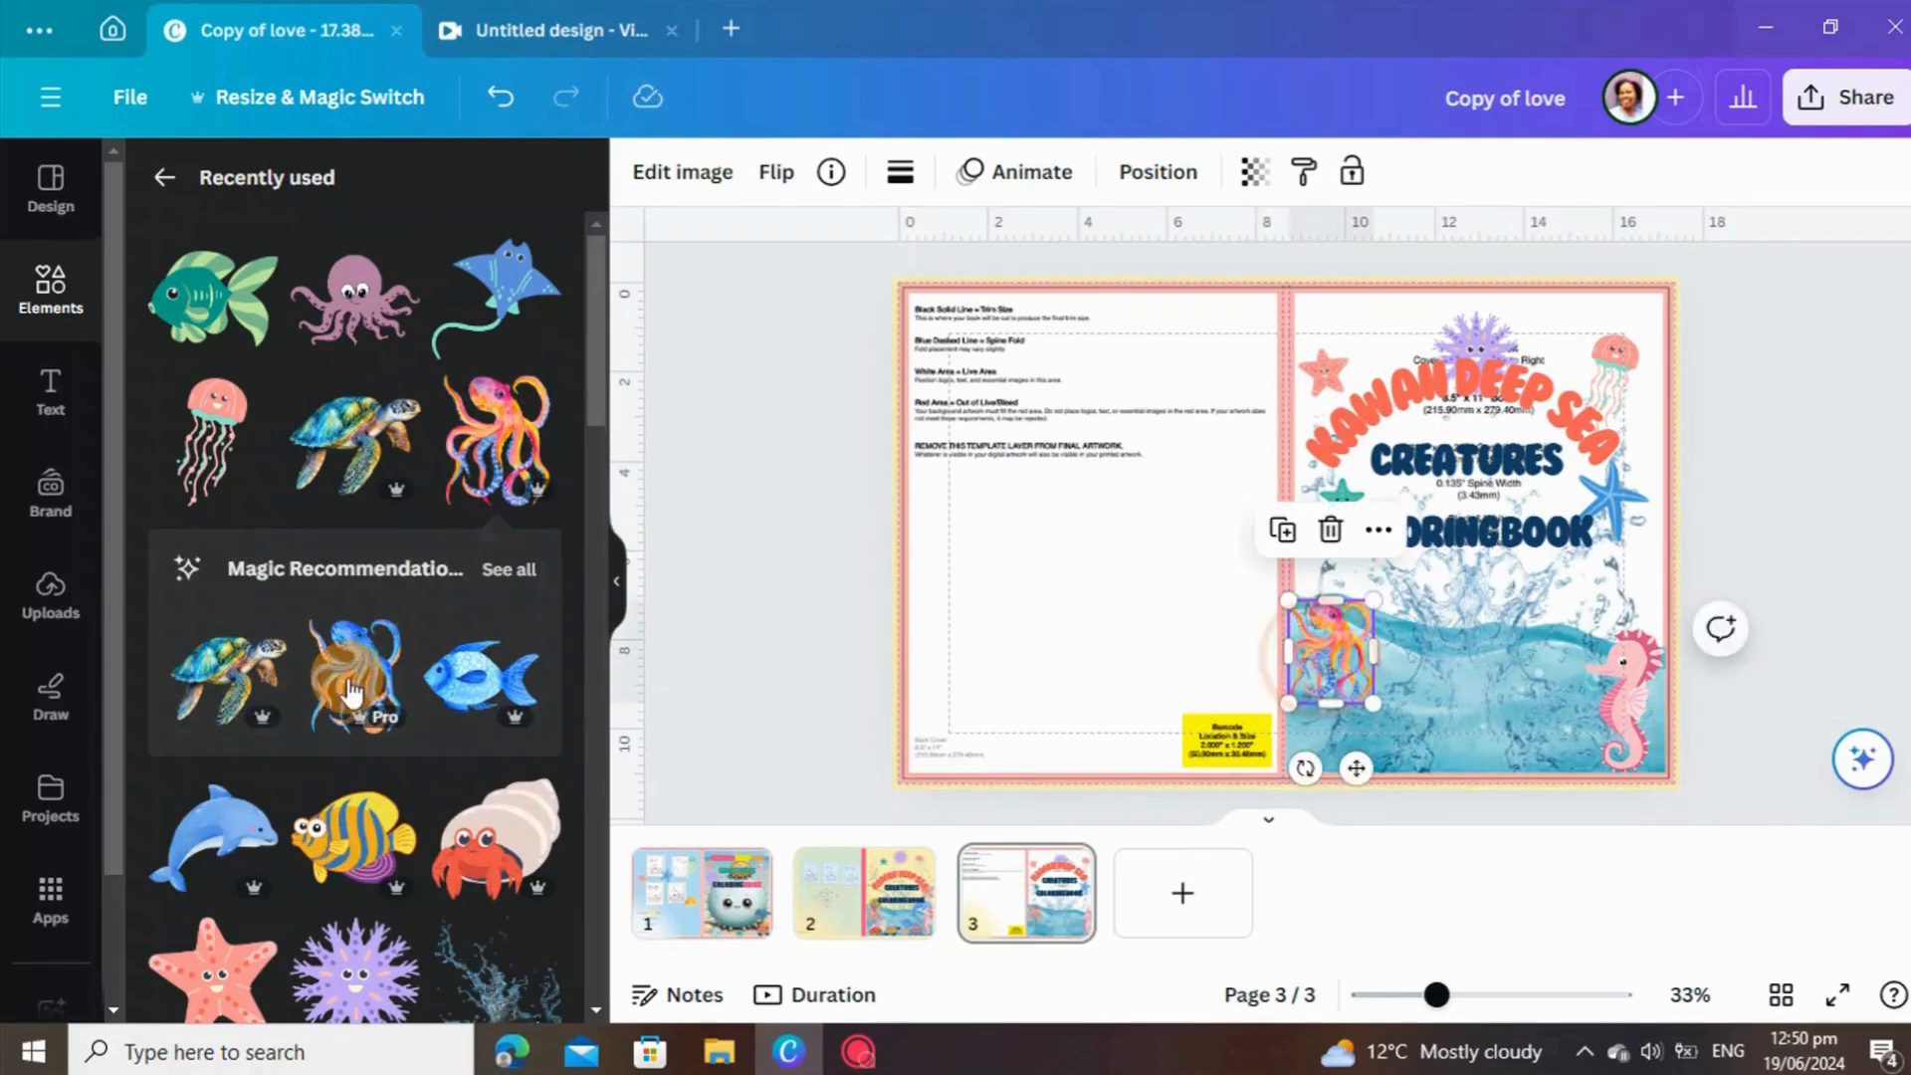
Add the watercolor sea turtle, shrink it and place it in the front cover's lower-left corner beneath the octopus.
{"action": "left_click", "coordinate": [232, 686]}
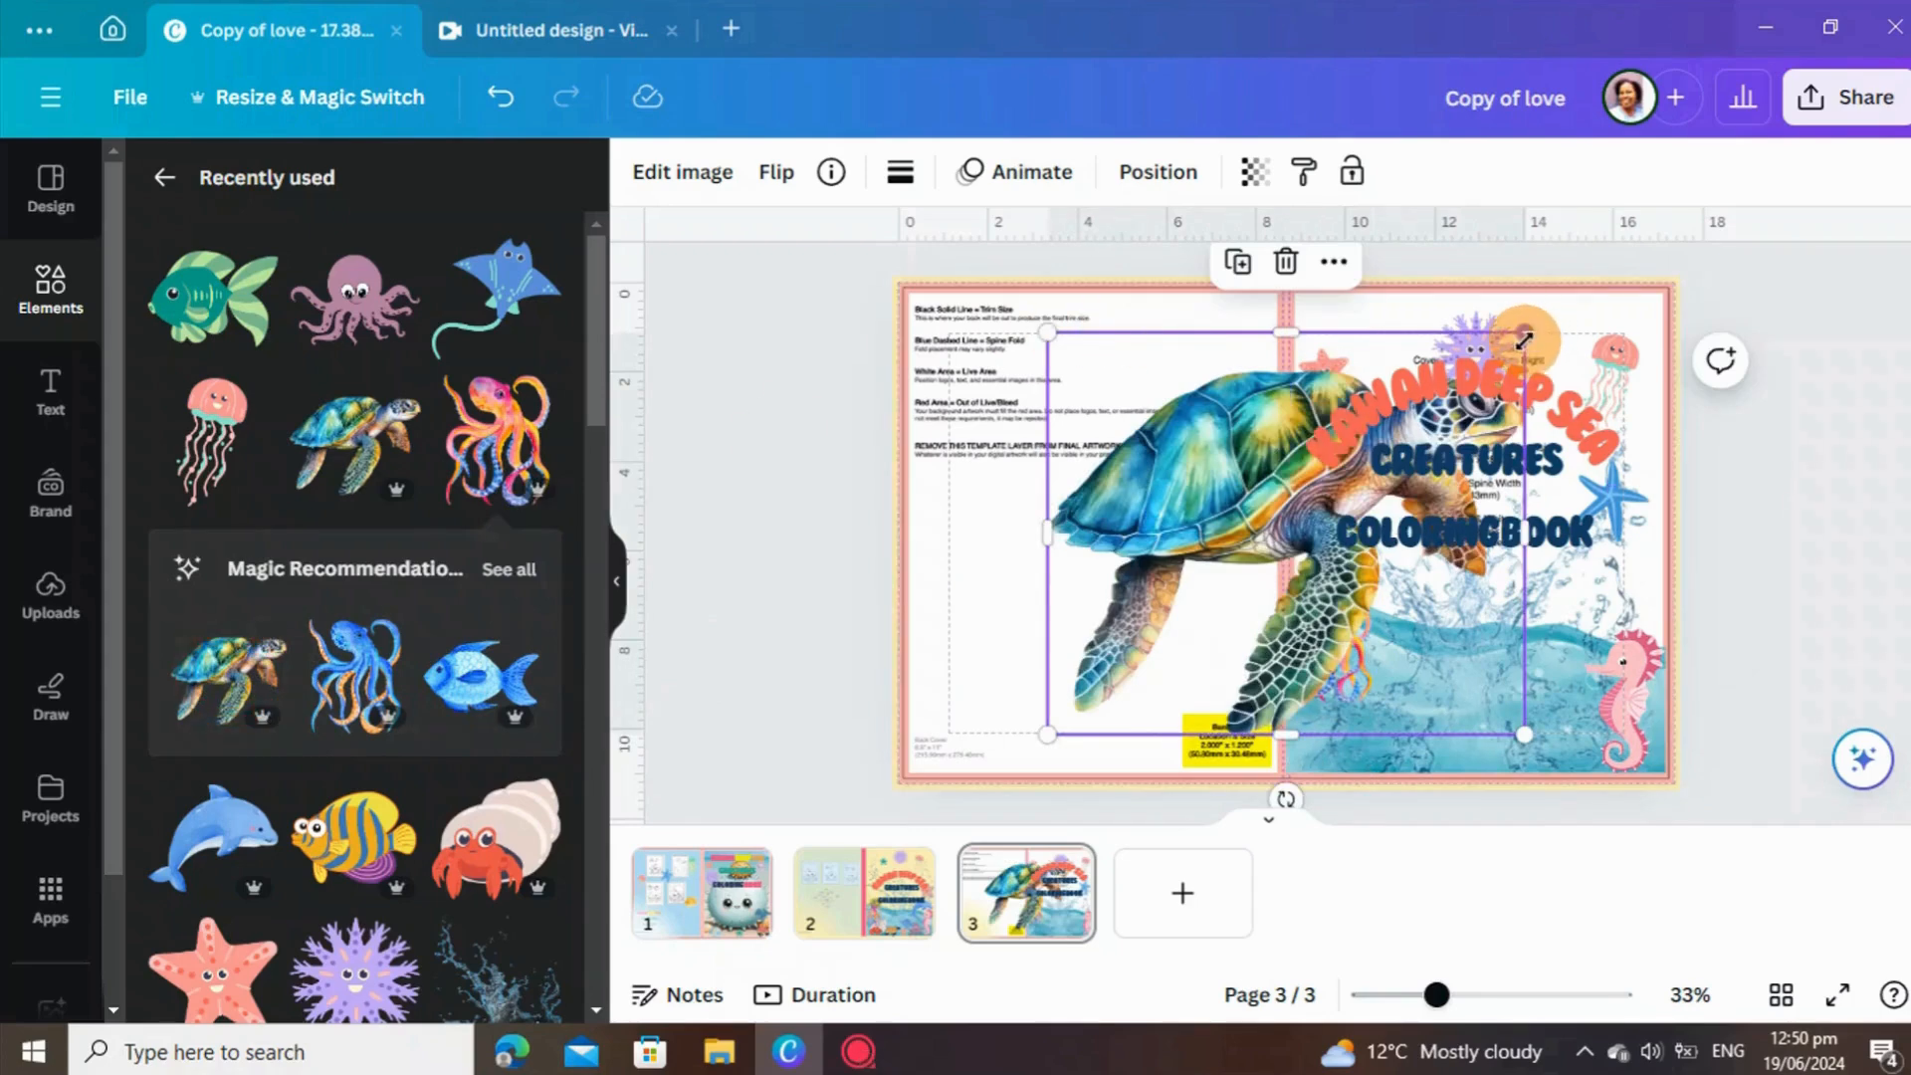
{"action": "left_click_drag", "start_coordinate": [1523, 341], "coordinate": [1234, 586]}
{"action": "left_click_drag", "start_coordinate": [1157, 634], "coordinate": [1366, 773]}
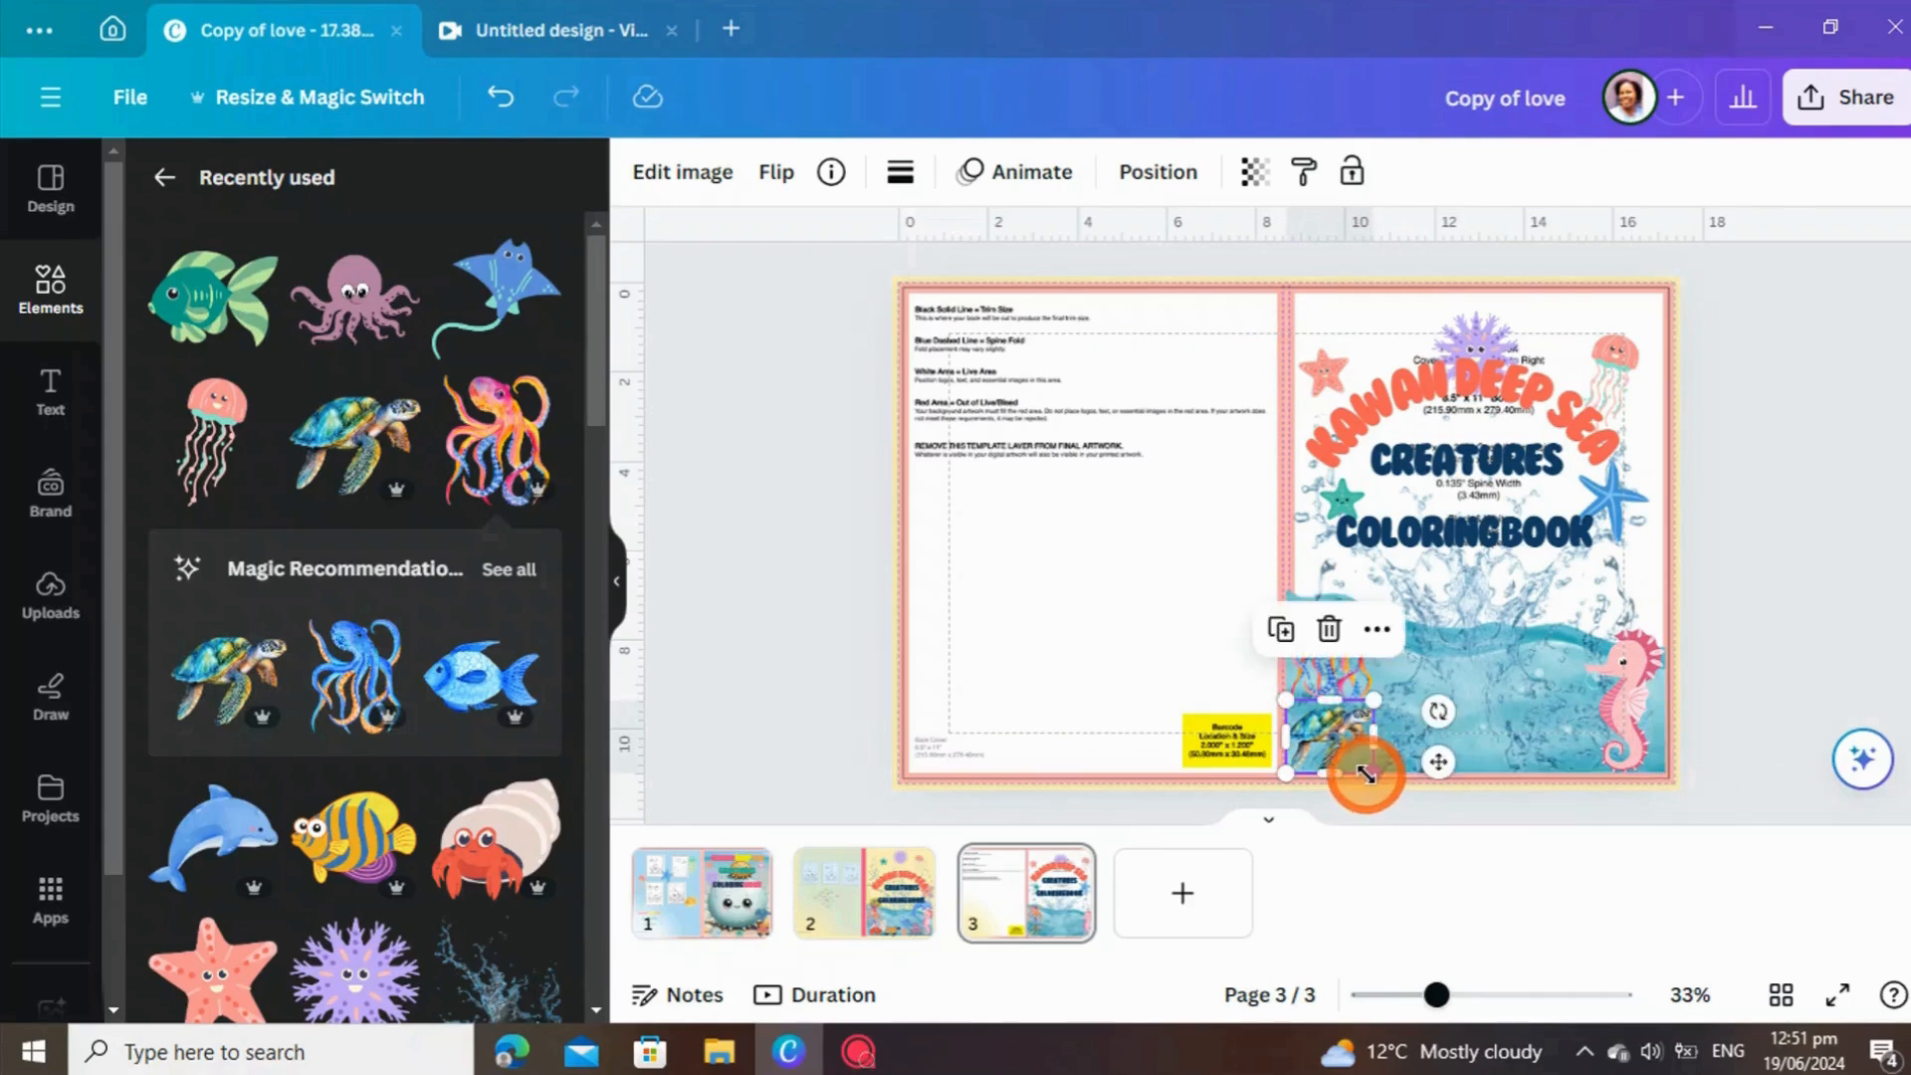
Look through the recently used elements, then search for "sea animals" and show all matching graphics.
{"action": "scroll", "coordinate": [428, 538], "scroll_direction": "down", "scroll_amount": 2}
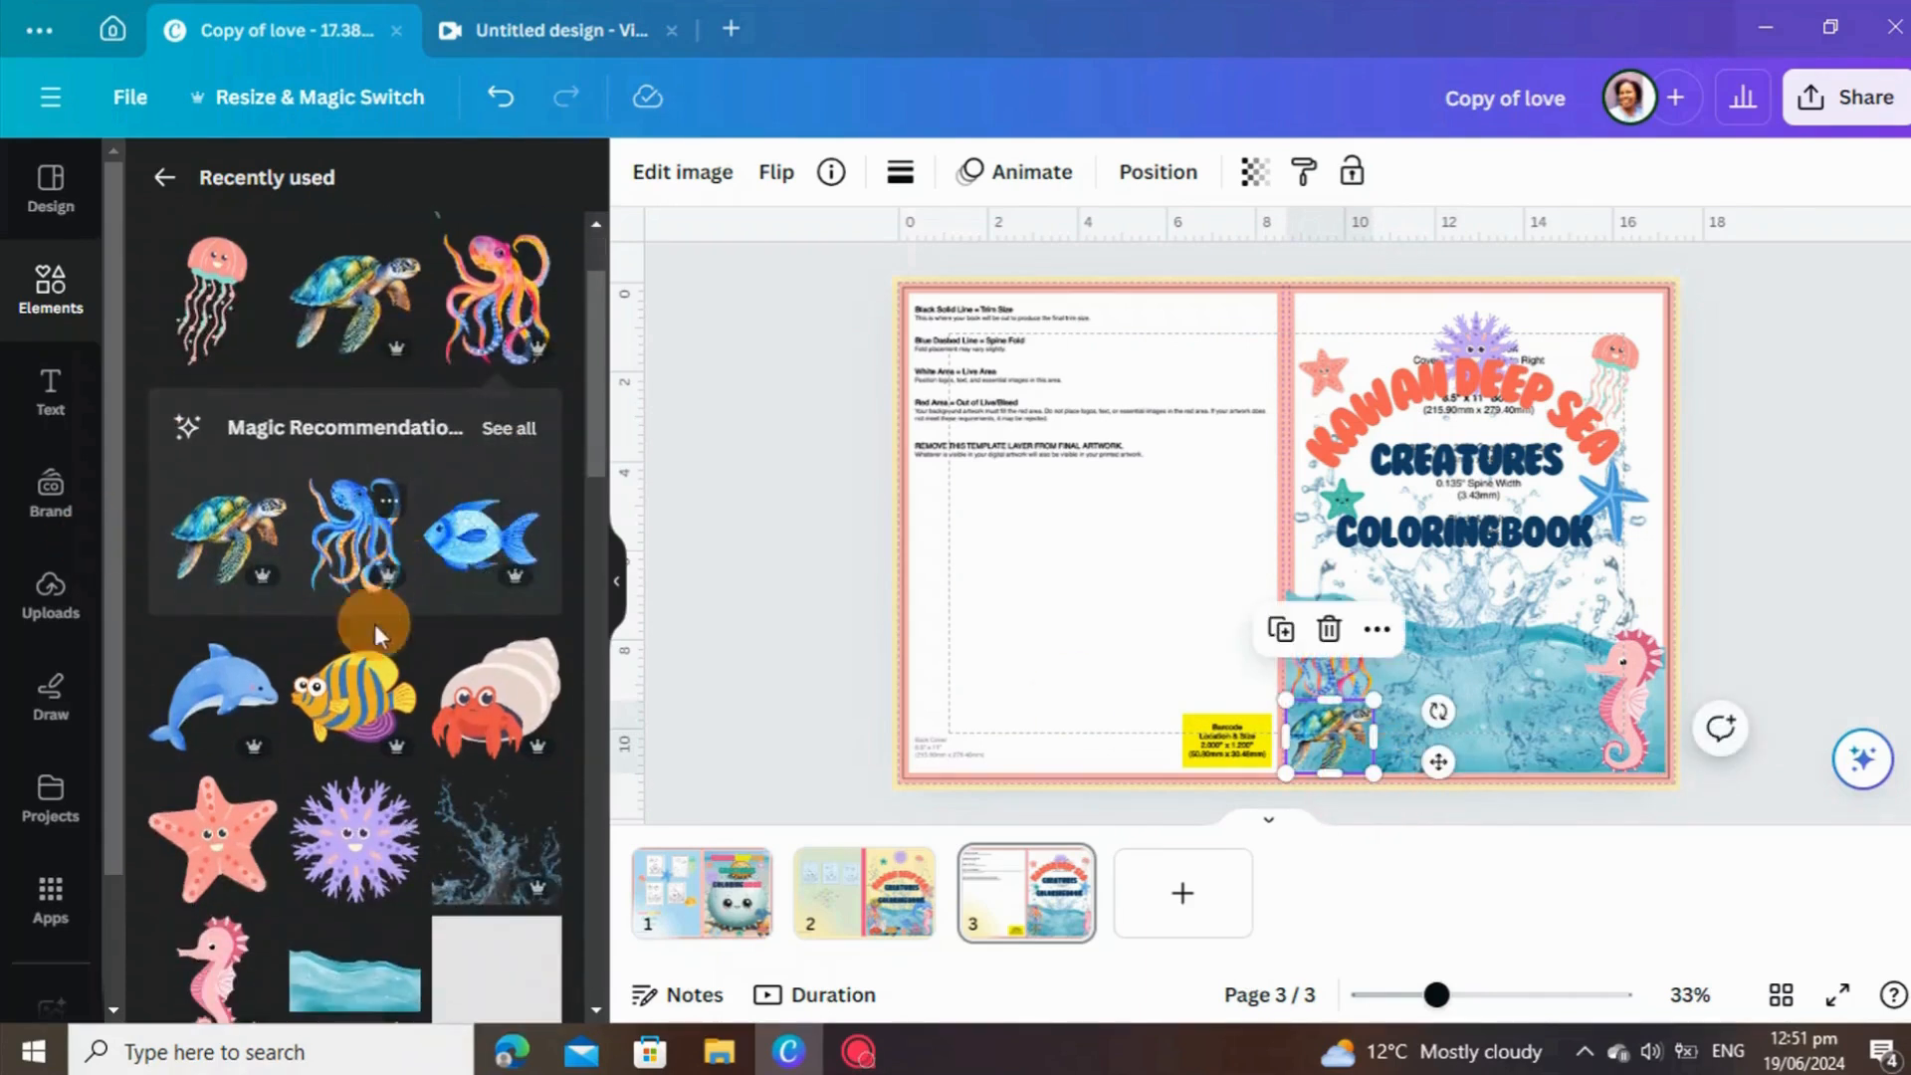
{"action": "scroll", "coordinate": [384, 732], "scroll_direction": "down", "scroll_amount": 2}
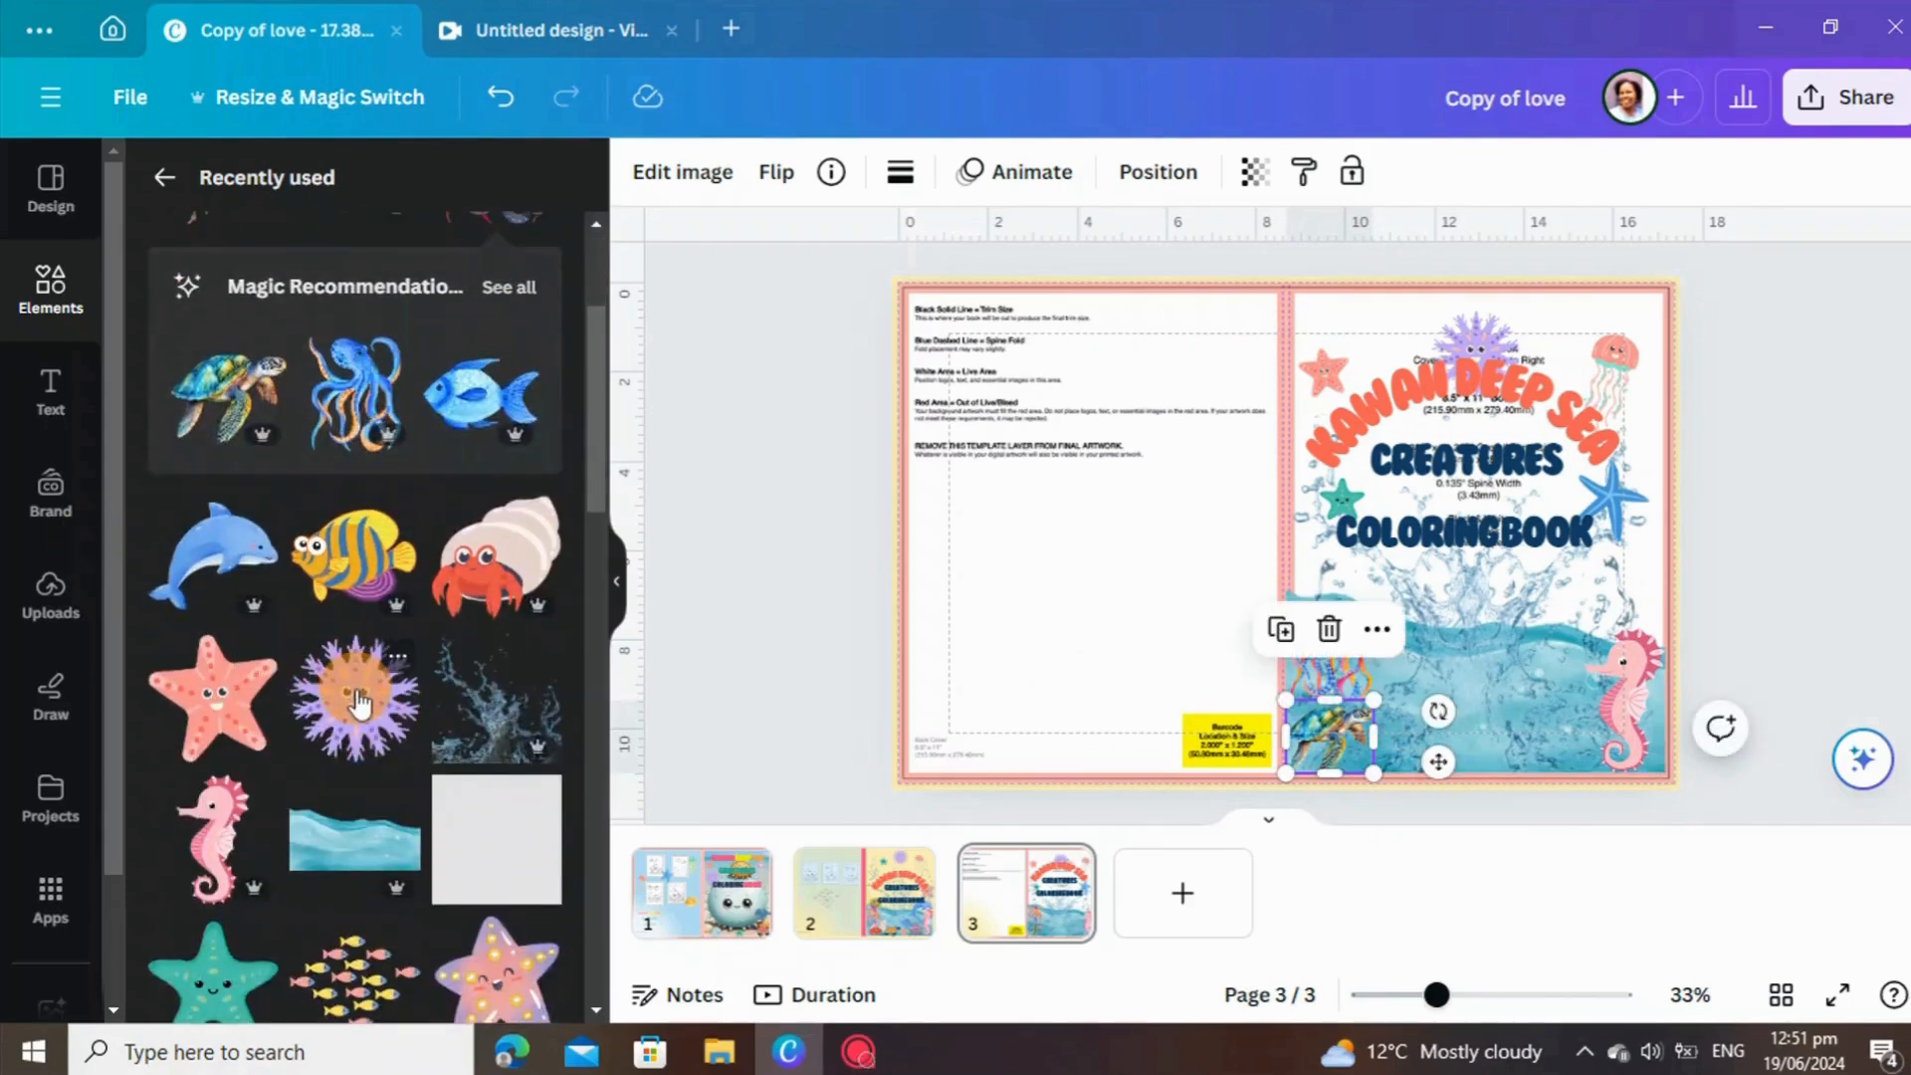
{"action": "scroll", "coordinate": [413, 768], "scroll_direction": "down", "scroll_amount": 6}
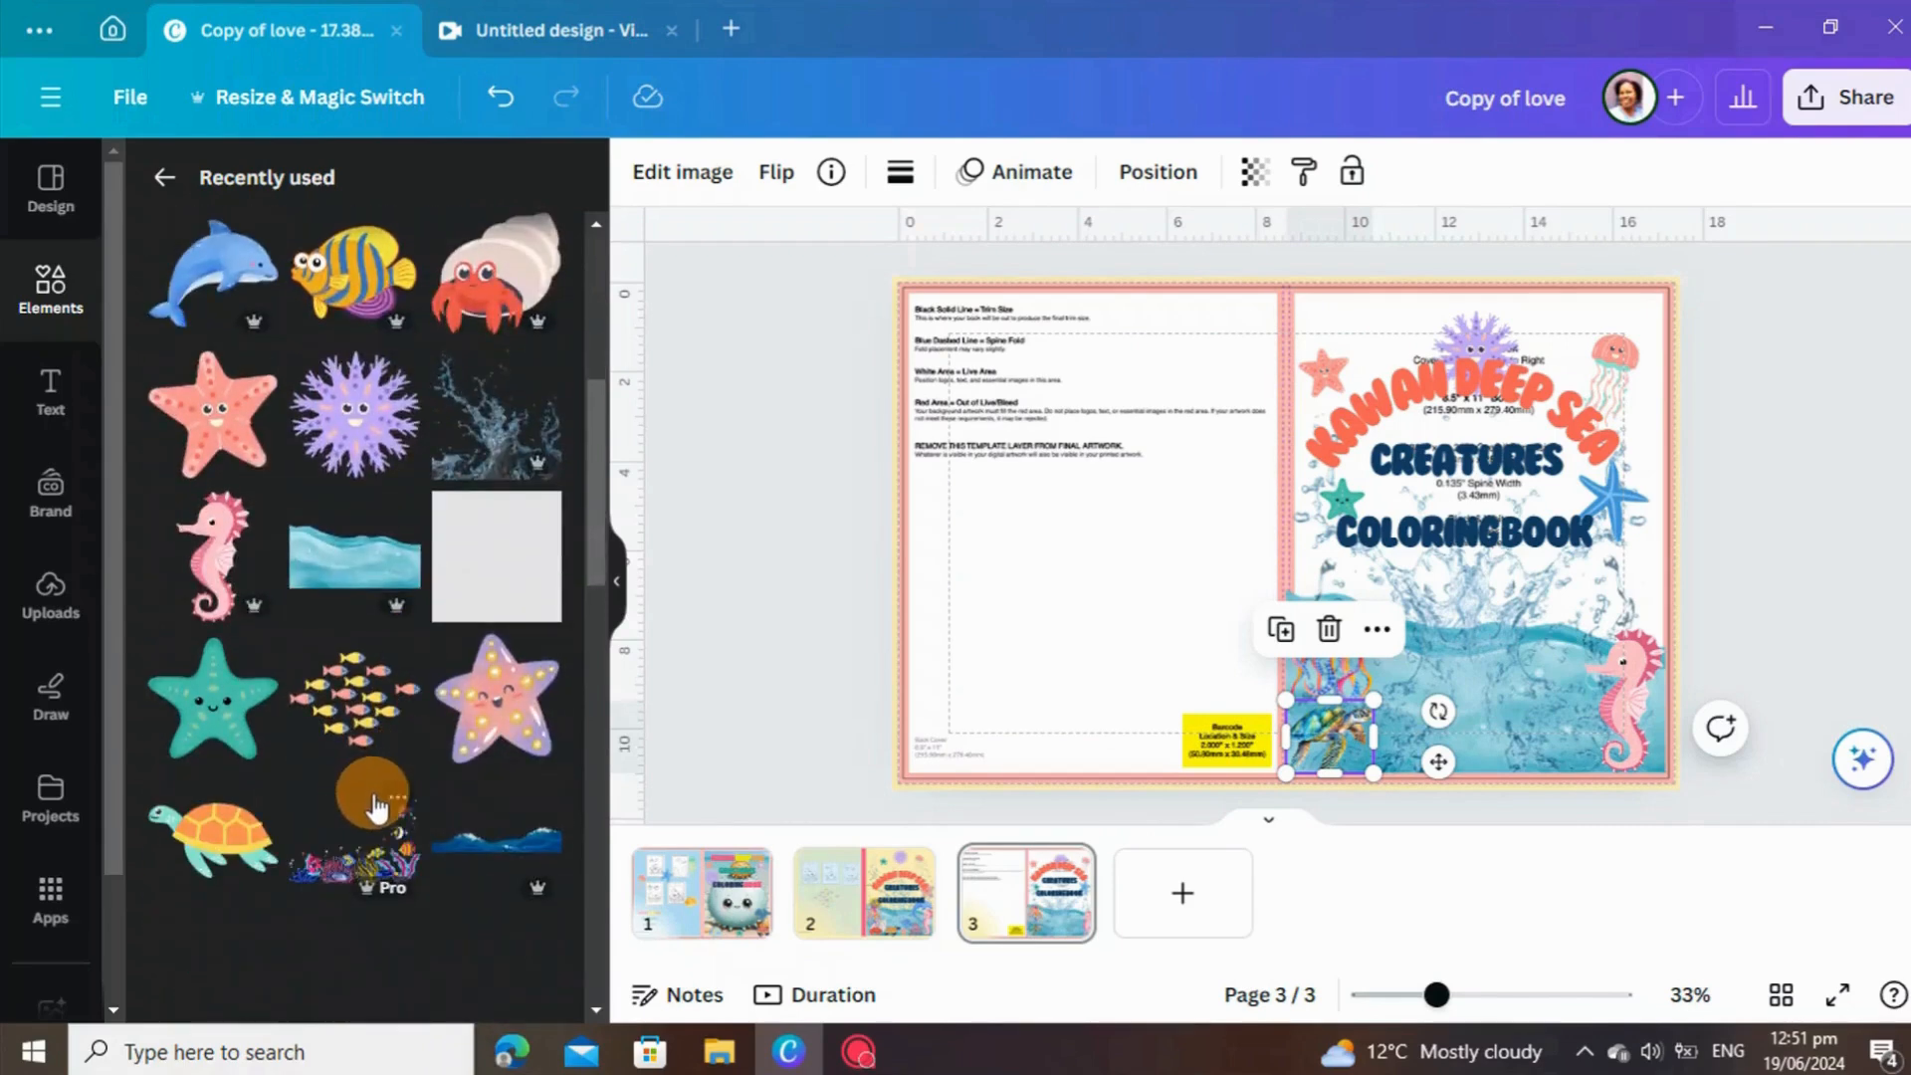
{"action": "scroll", "coordinate": [373, 792], "scroll_direction": "up", "scroll_amount": 2}
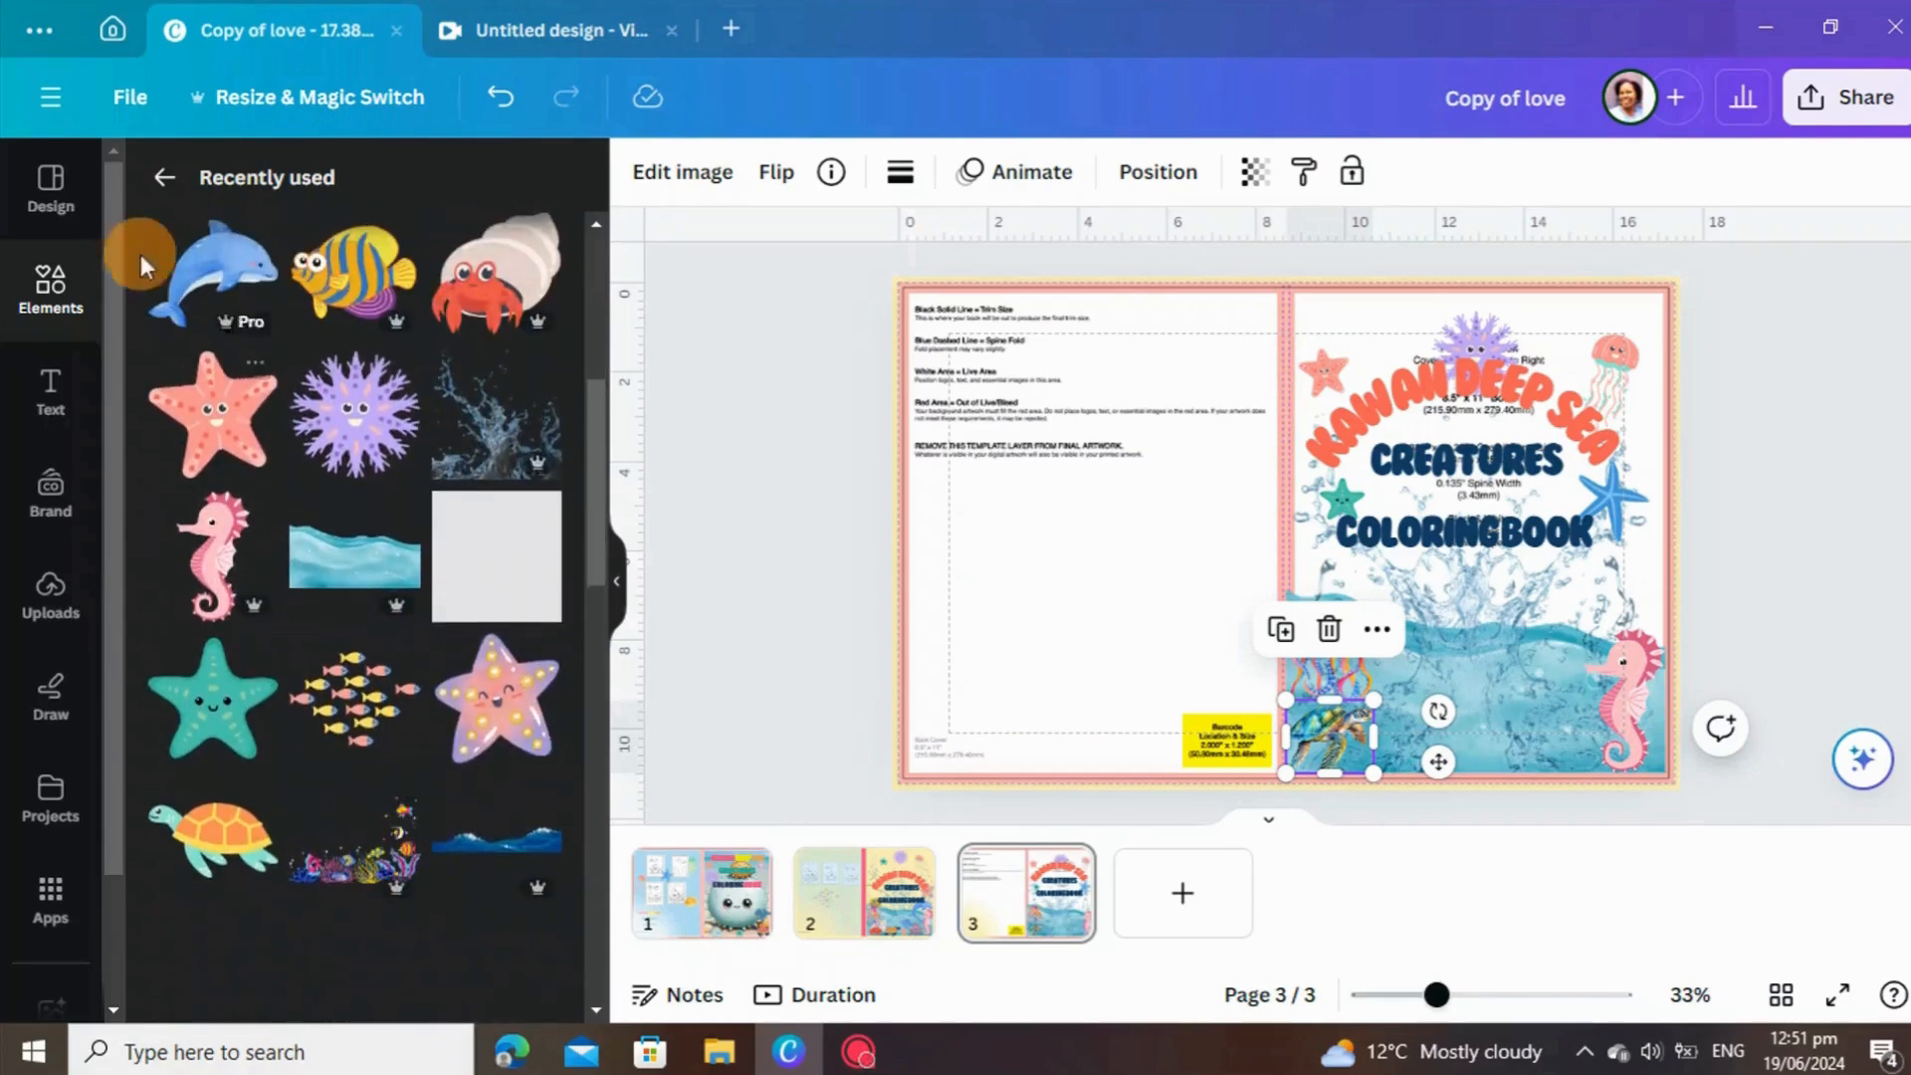
{"action": "left_click", "coordinate": [165, 179]}
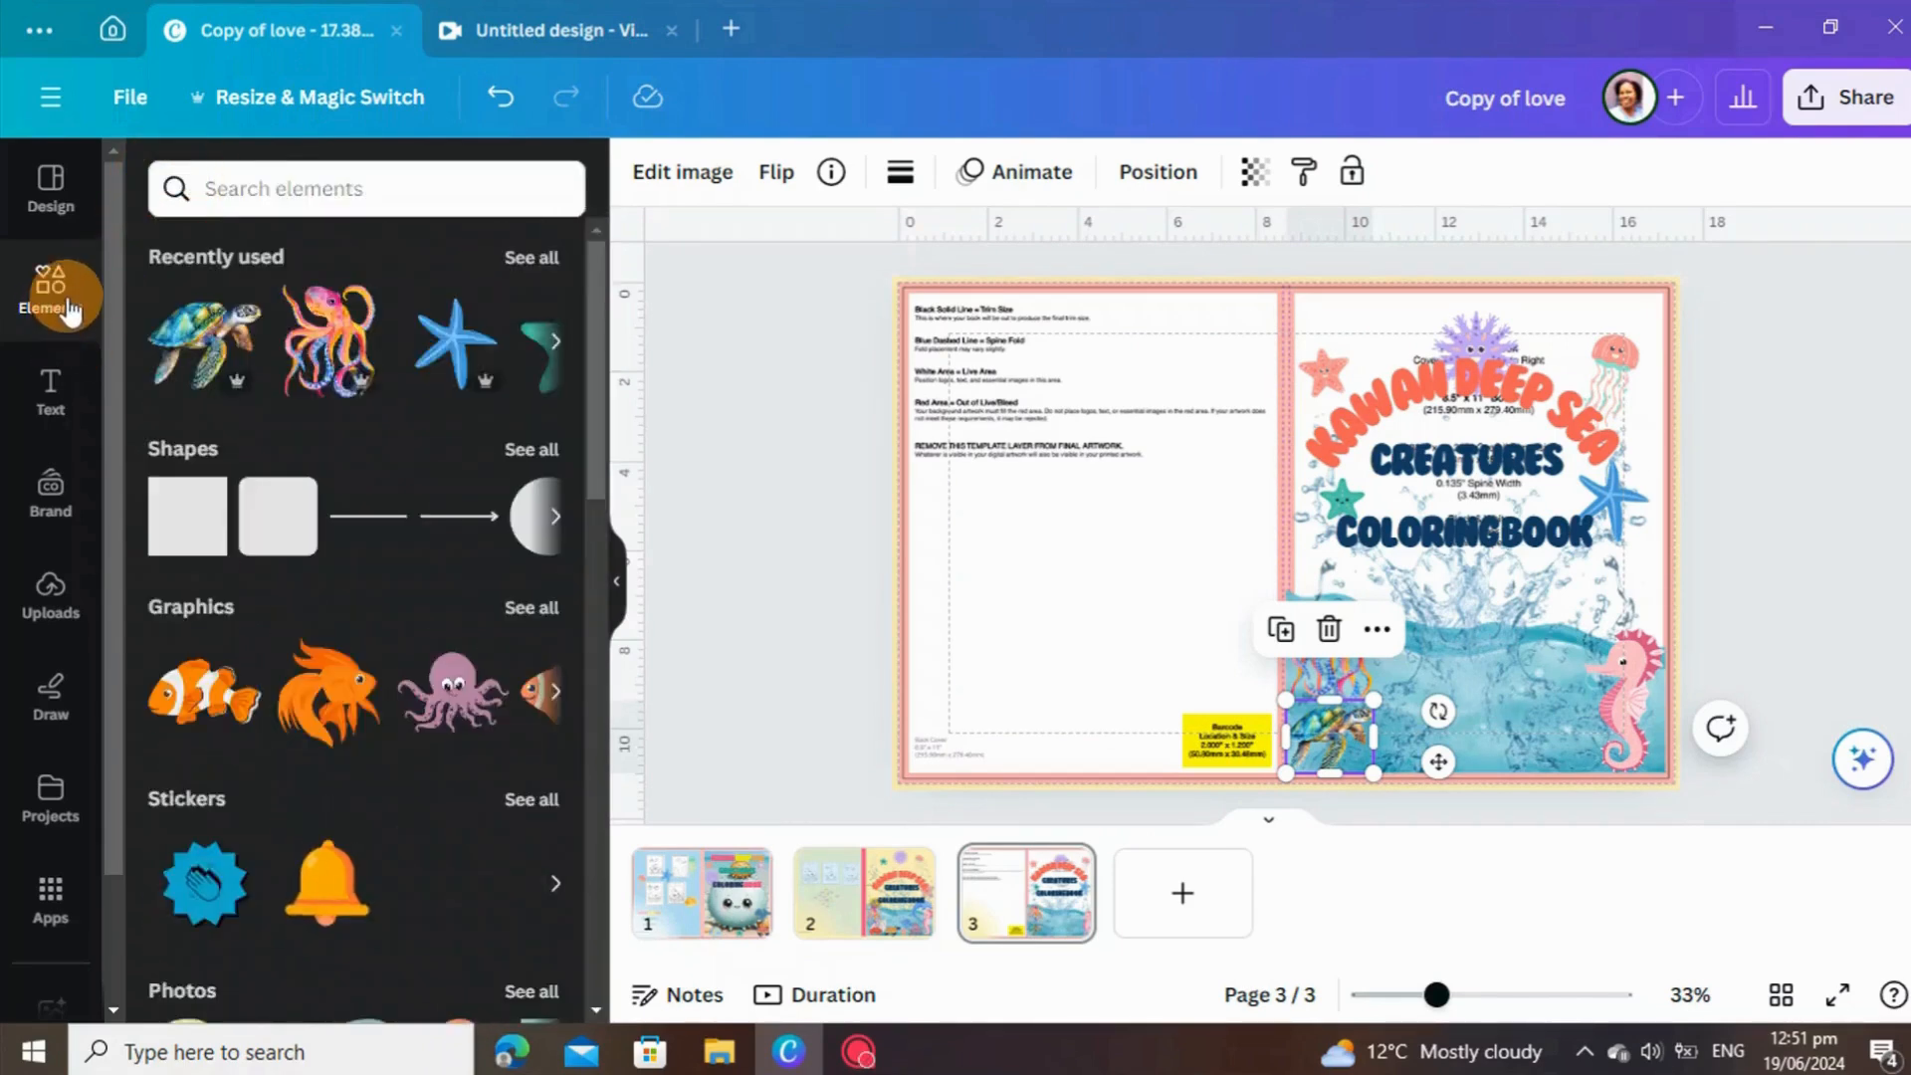
{"action": "left_click", "coordinate": [262, 176]}
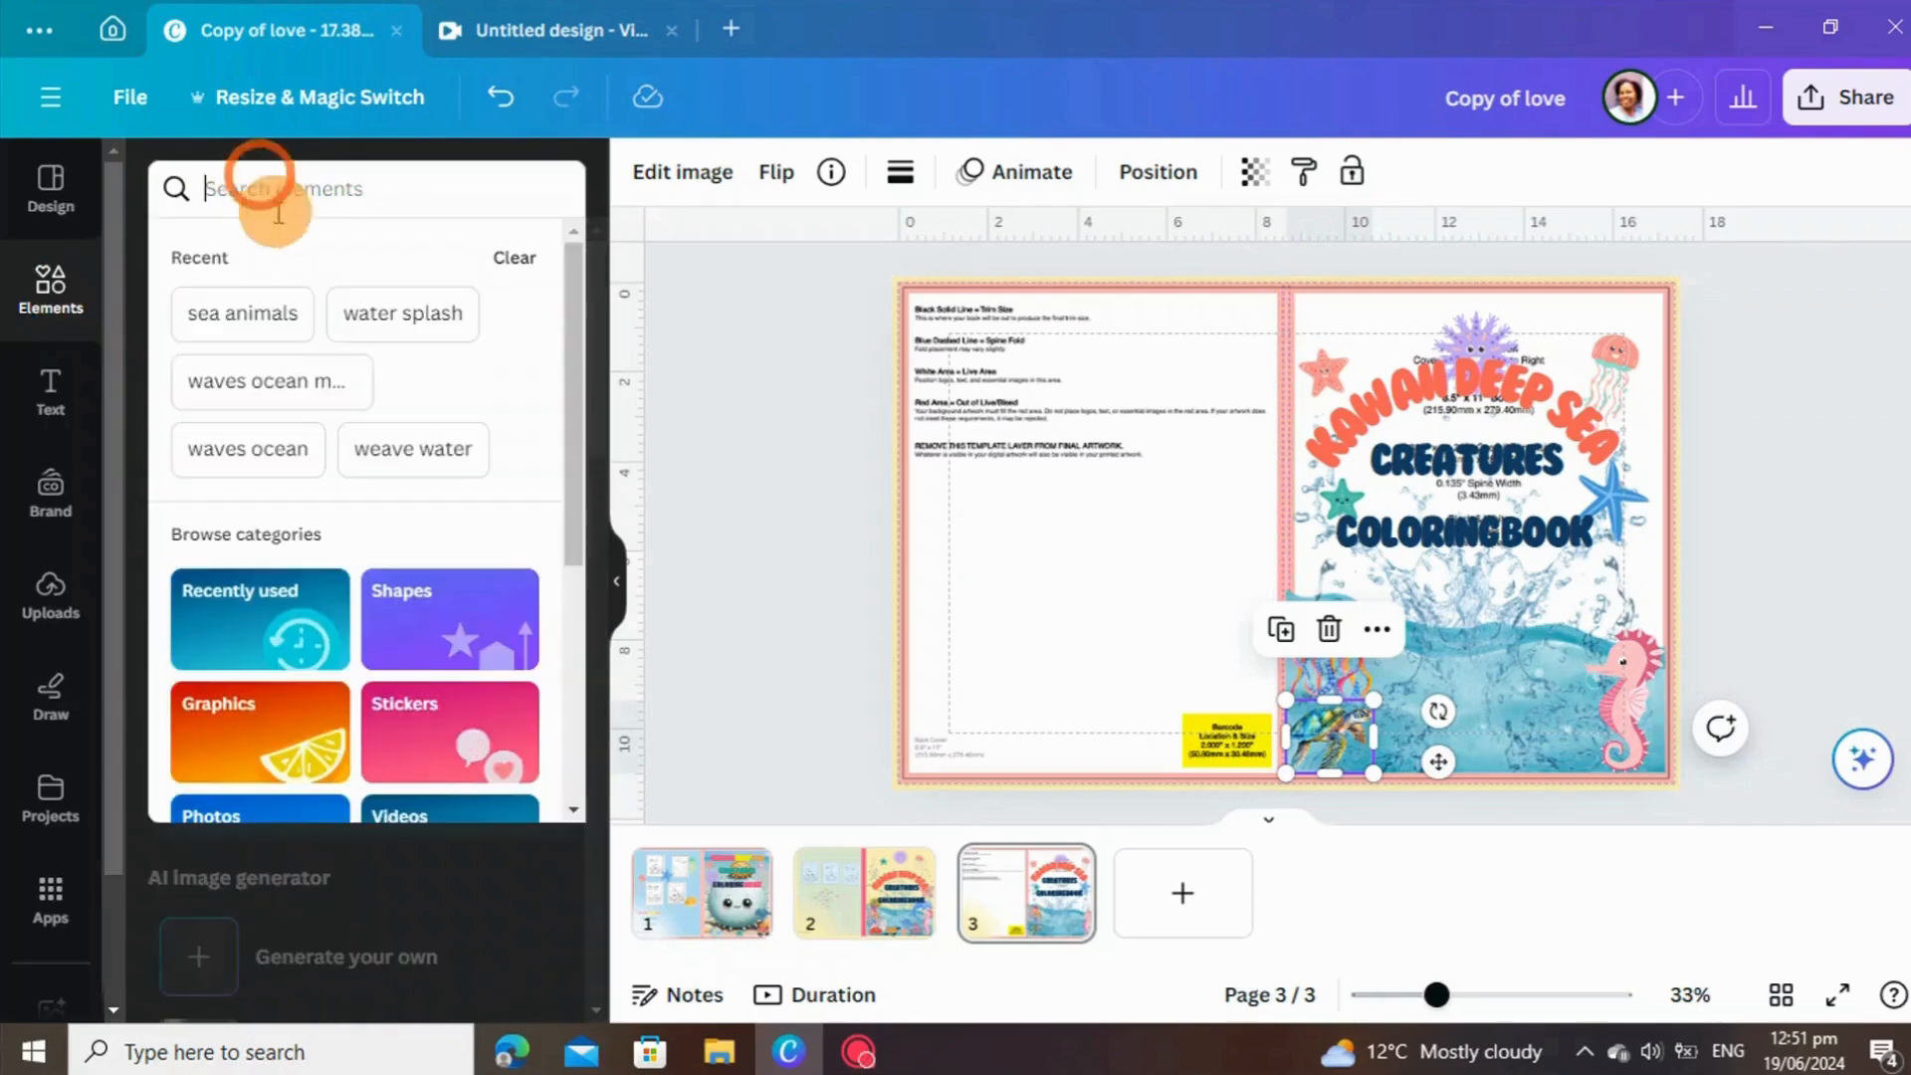
{"action": "left_click", "coordinate": [239, 312]}
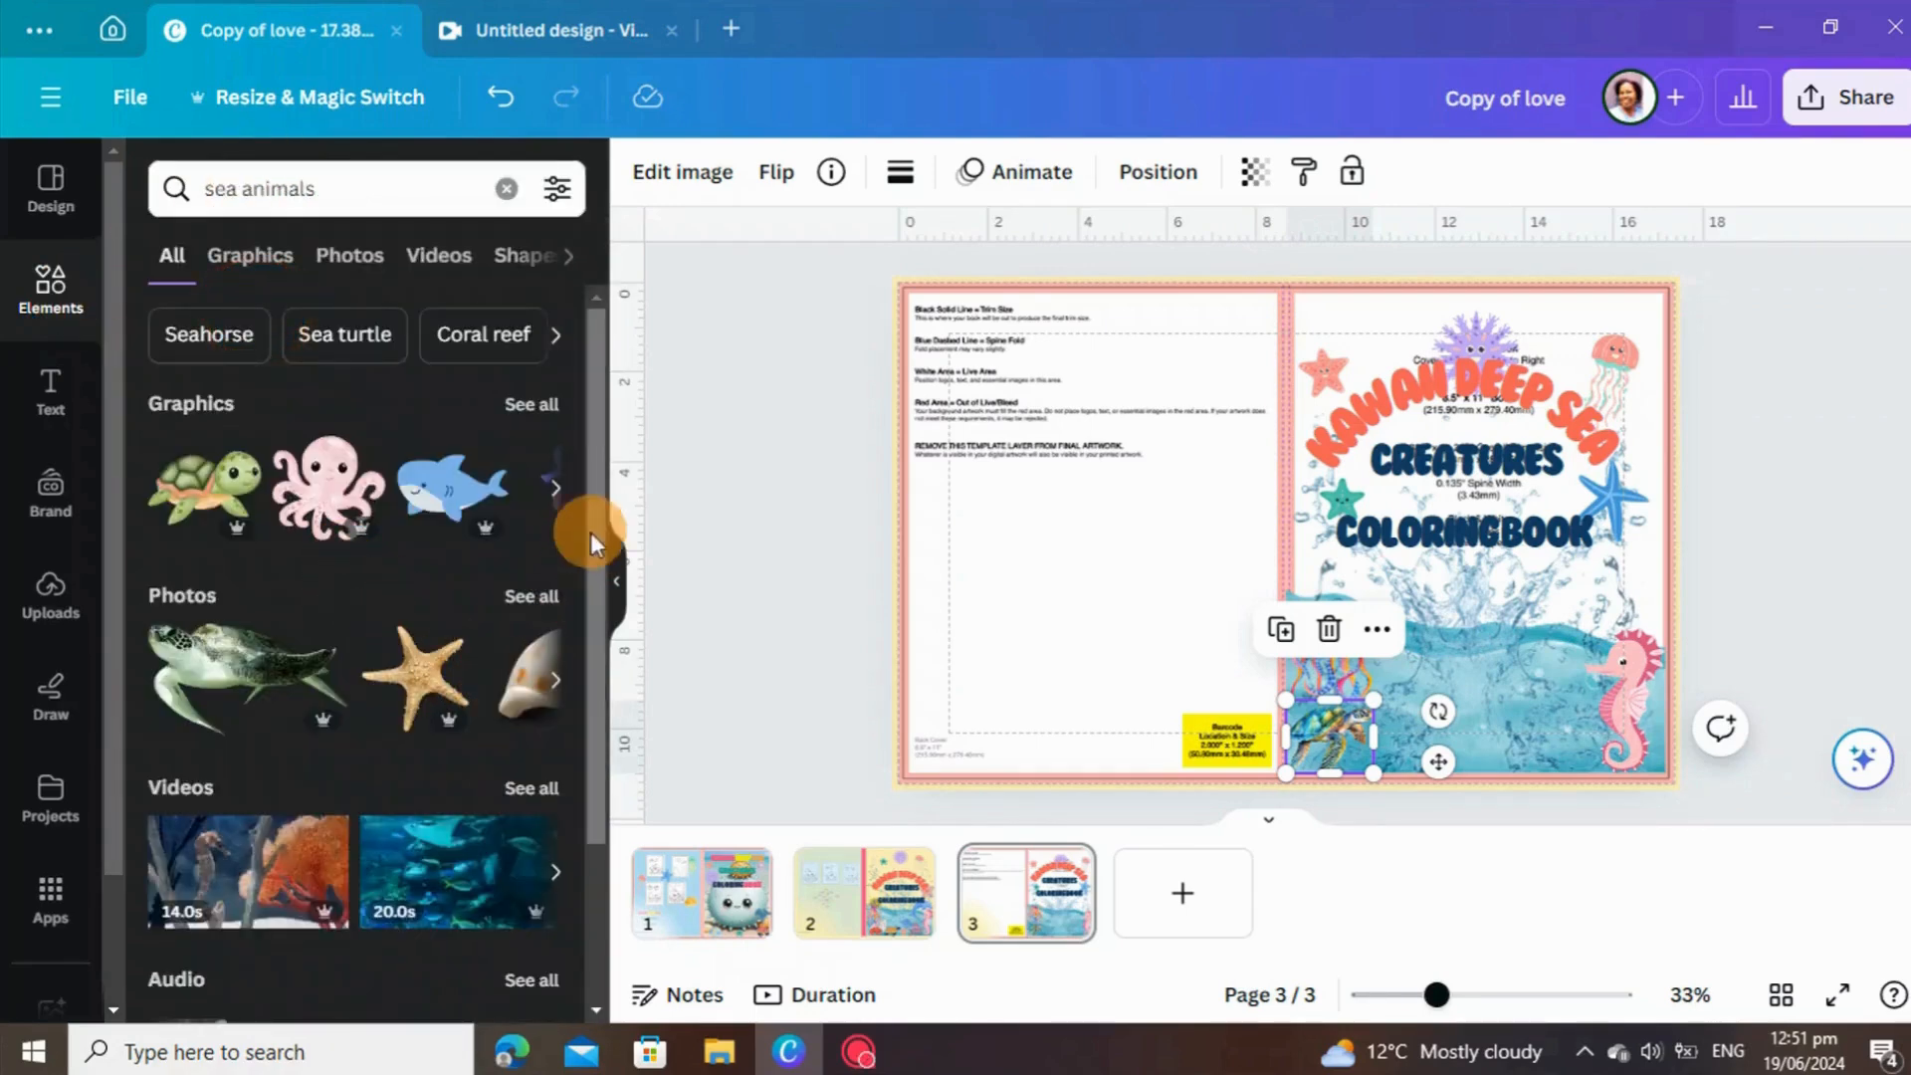
{"action": "left_click", "coordinate": [526, 404]}
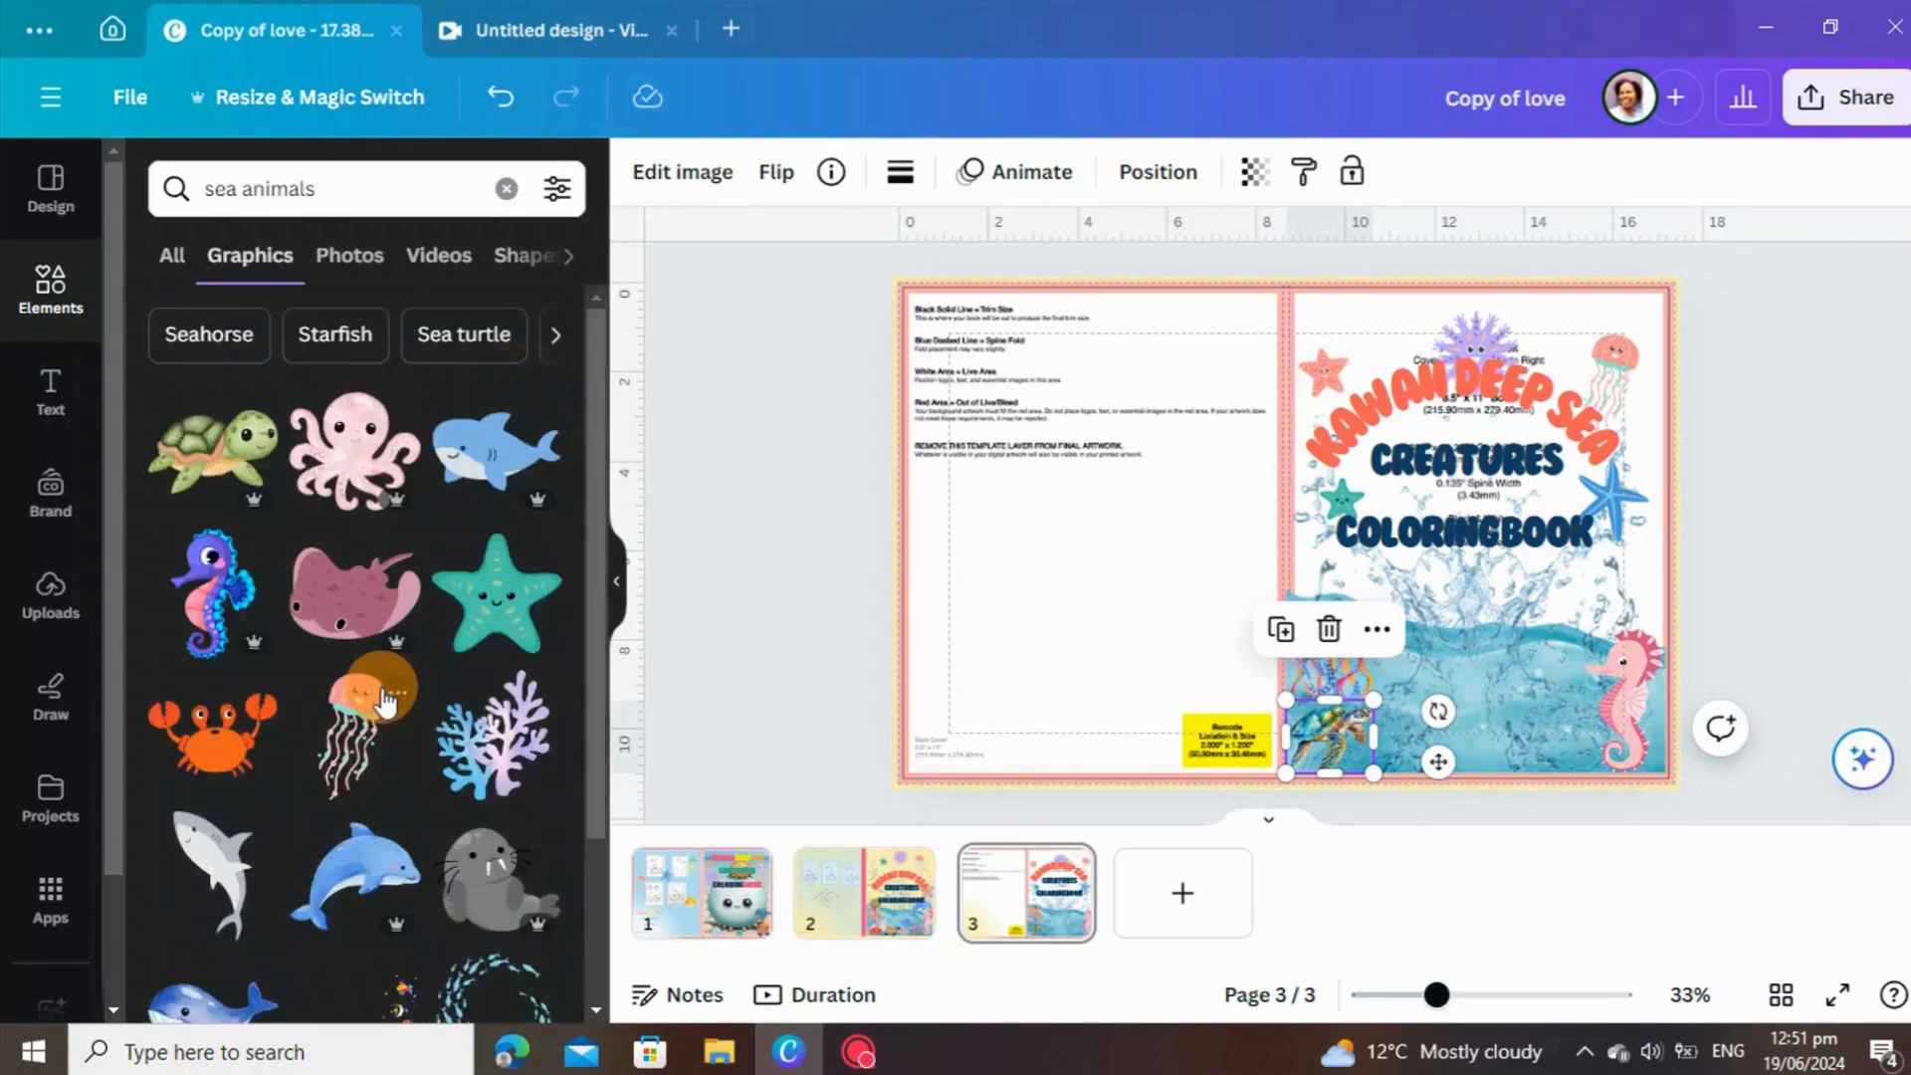
Add the maroon stingray graphic, shrink it and place it at the bottom of the front cover beside the pink seahorse.
{"action": "scroll", "coordinate": [338, 597], "scroll_direction": "down", "scroll_amount": 2}
{"action": "left_click", "coordinate": [354, 453]}
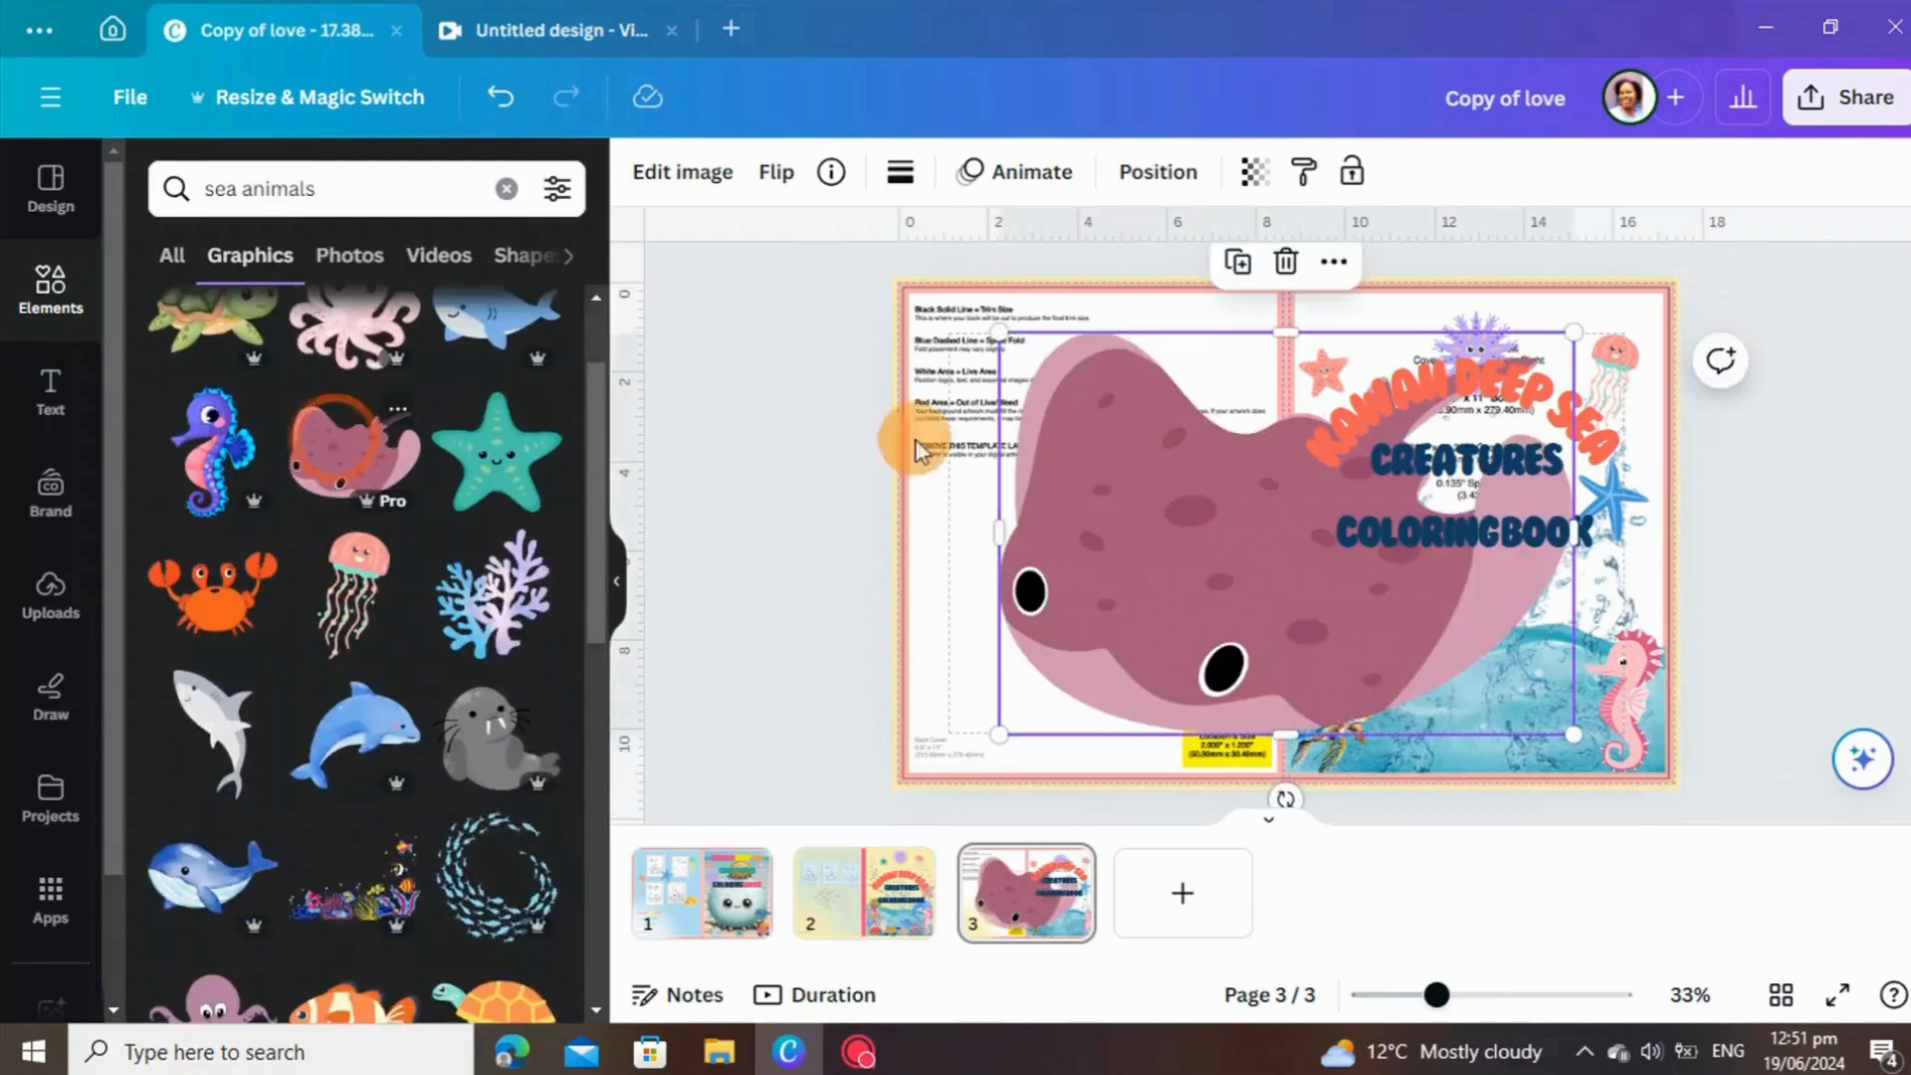
{"action": "left_click_drag", "start_coordinate": [999, 342], "coordinate": [1397, 729]}
{"action": "left_click", "coordinate": [1478, 684]}
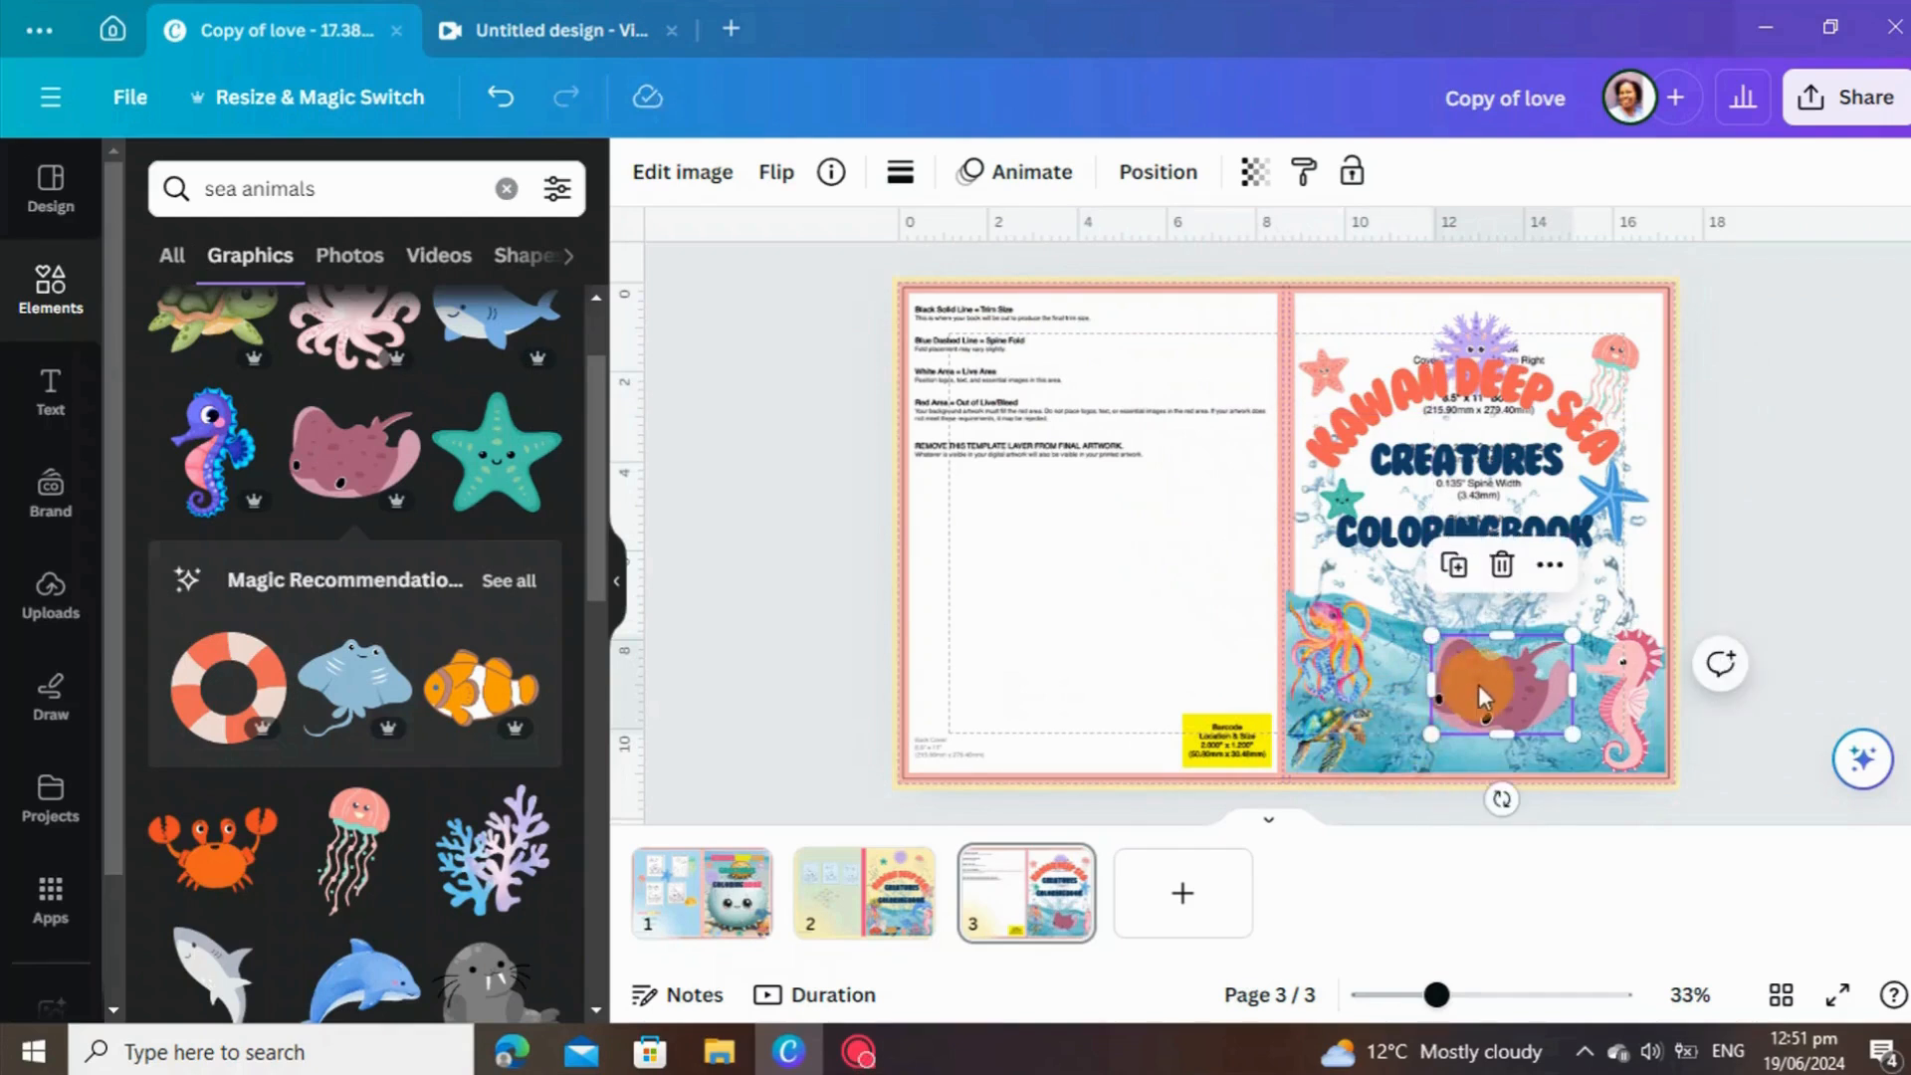
{"action": "left_click_drag", "start_coordinate": [1440, 649], "coordinate": [1546, 734]}
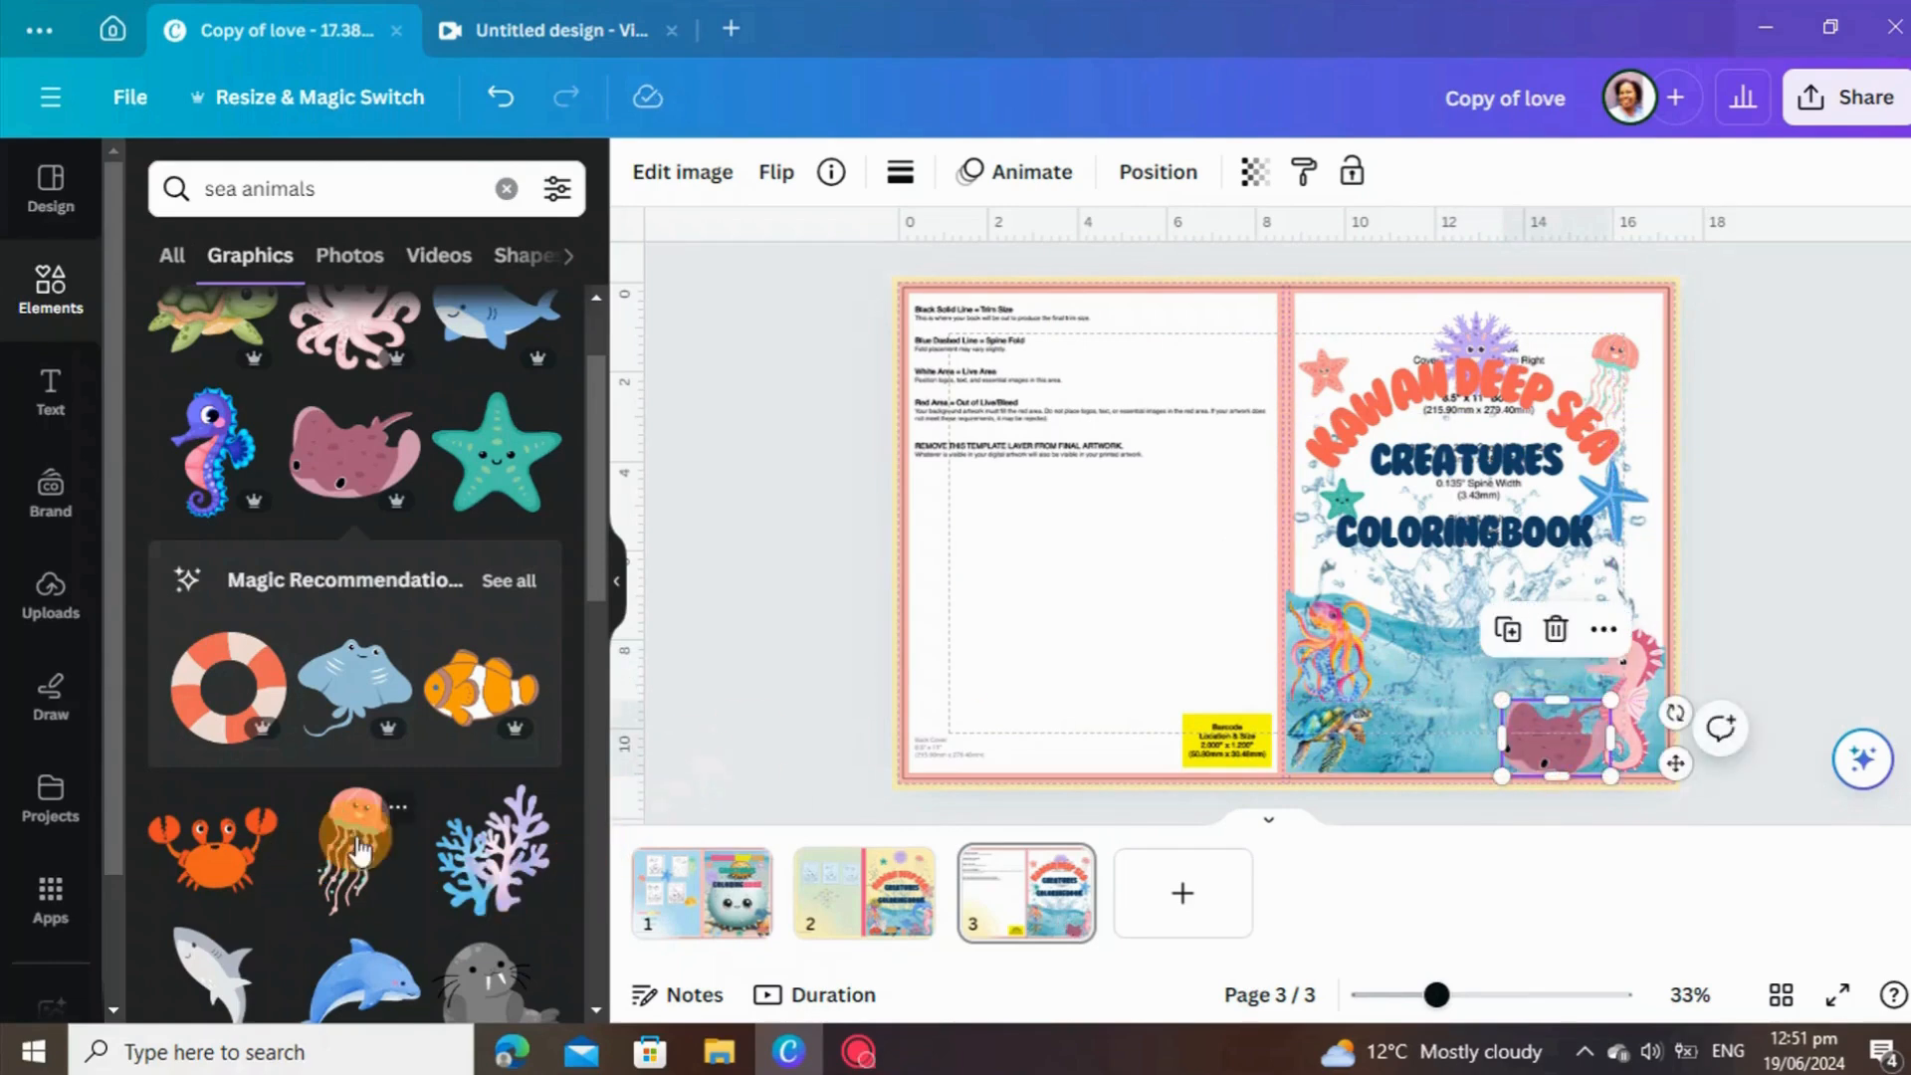
Add the coral reef graphic with small fish, shrink it and place it at the bottom of the front cover between the turtle and the stingray.
{"action": "scroll", "coordinate": [485, 881], "scroll_direction": "down", "scroll_amount": 5}
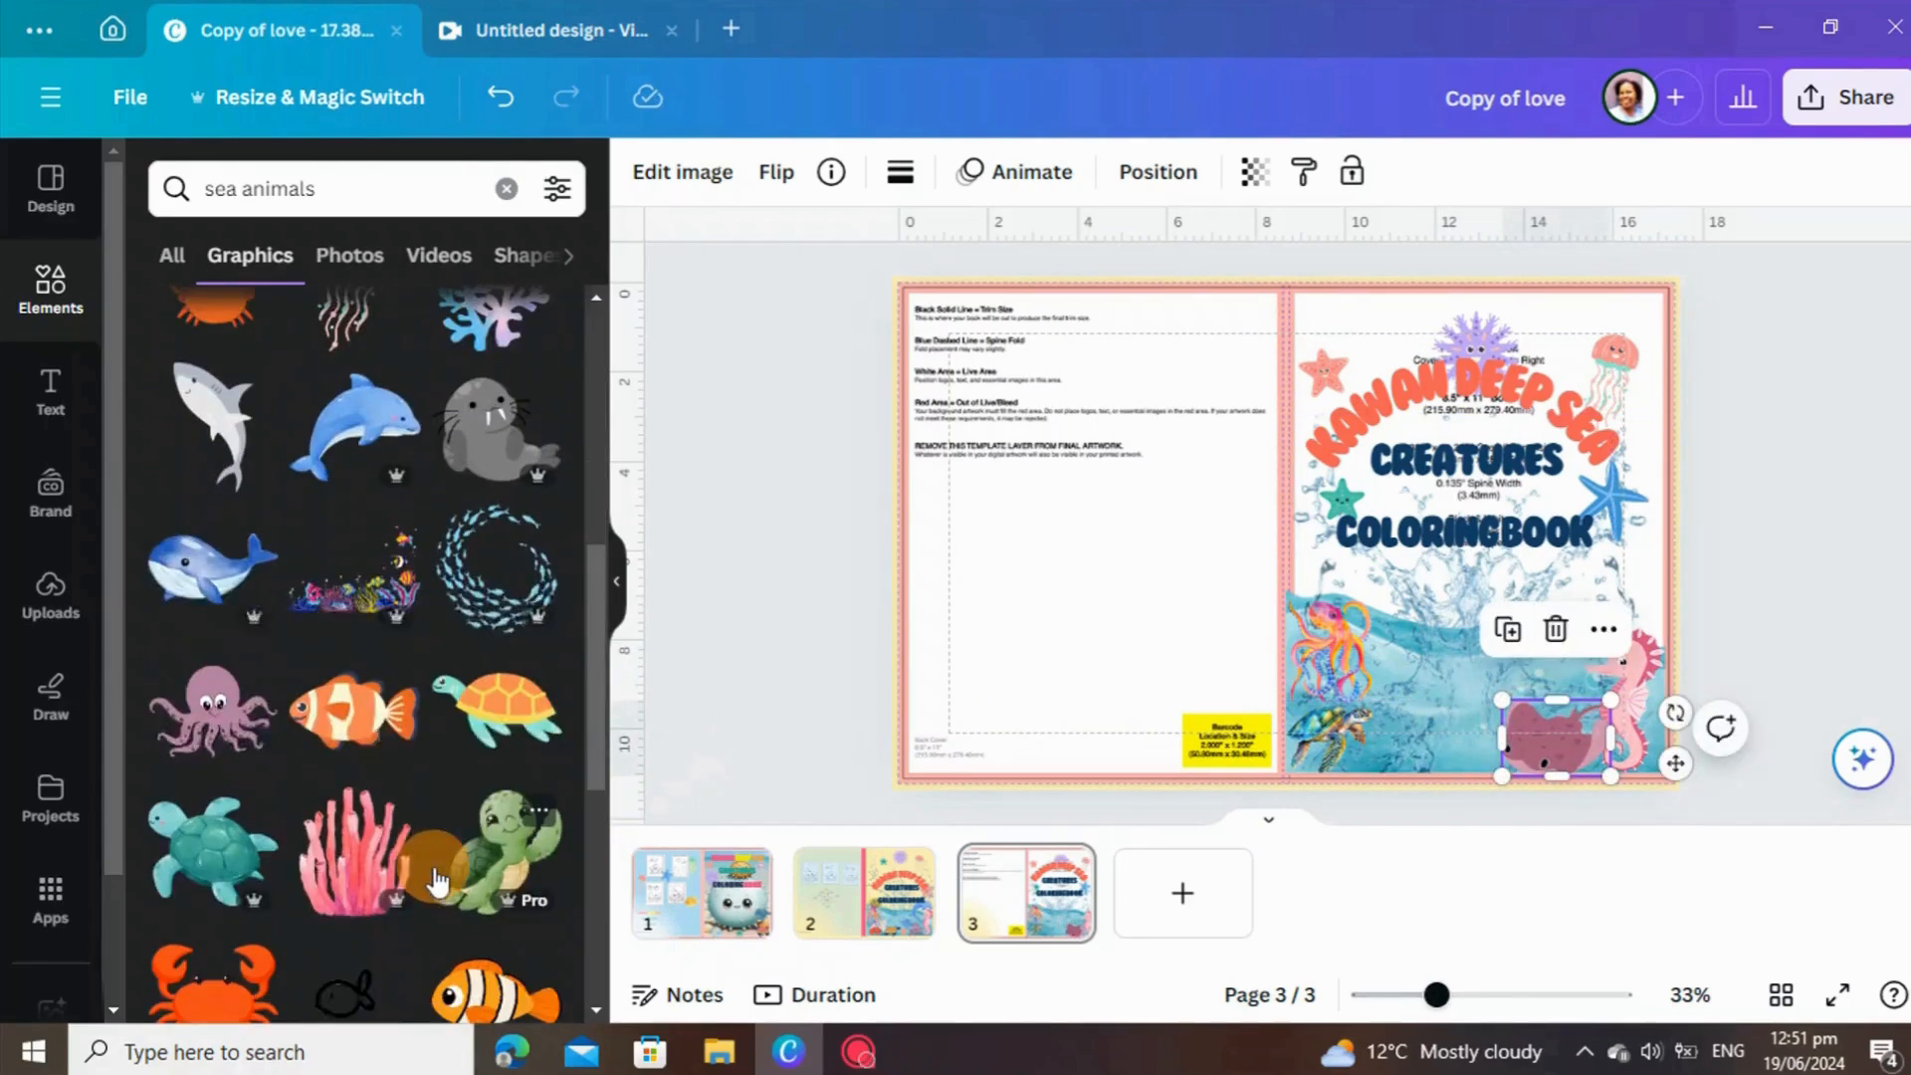
{"action": "scroll", "coordinate": [435, 879], "scroll_direction": "down", "scroll_amount": 6}
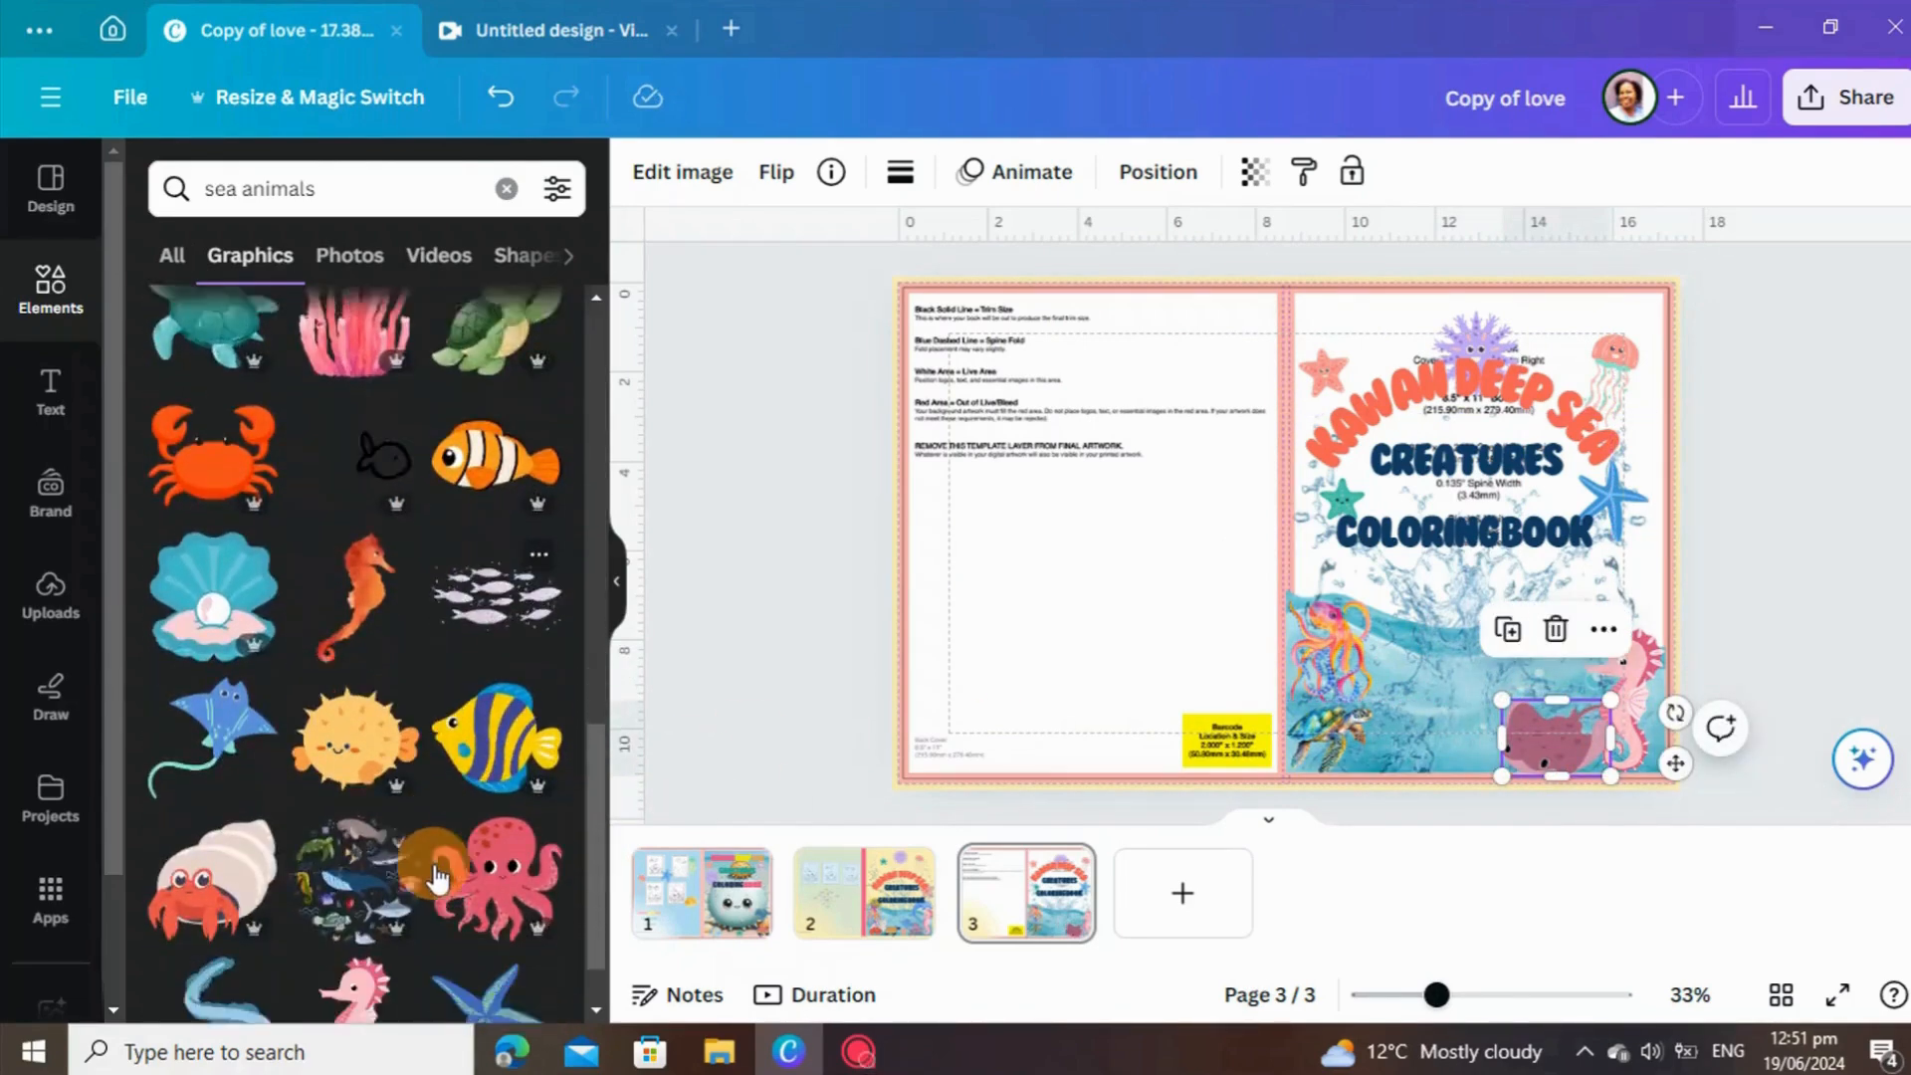
{"action": "scroll", "coordinate": [436, 878], "scroll_direction": "down", "scroll_amount": 4}
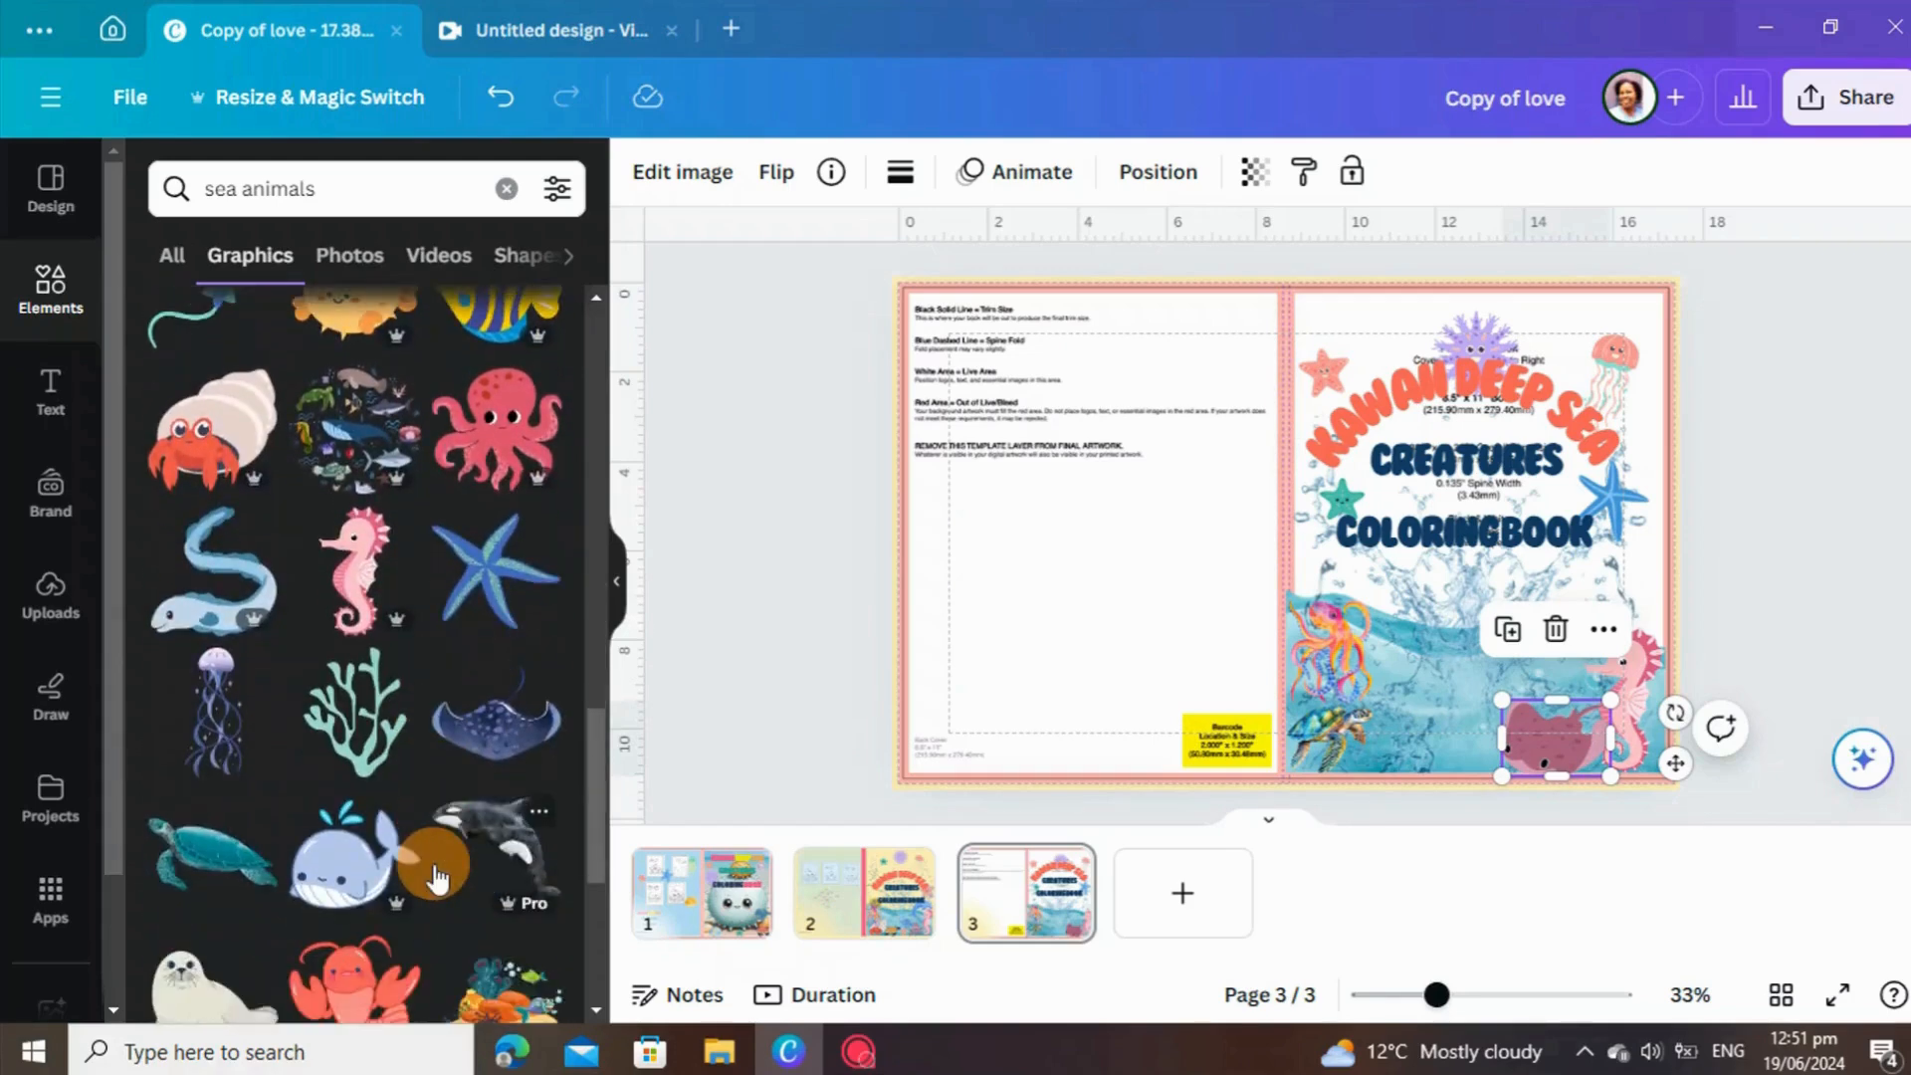
{"action": "scroll", "coordinate": [435, 877], "scroll_direction": "down", "scroll_amount": 4}
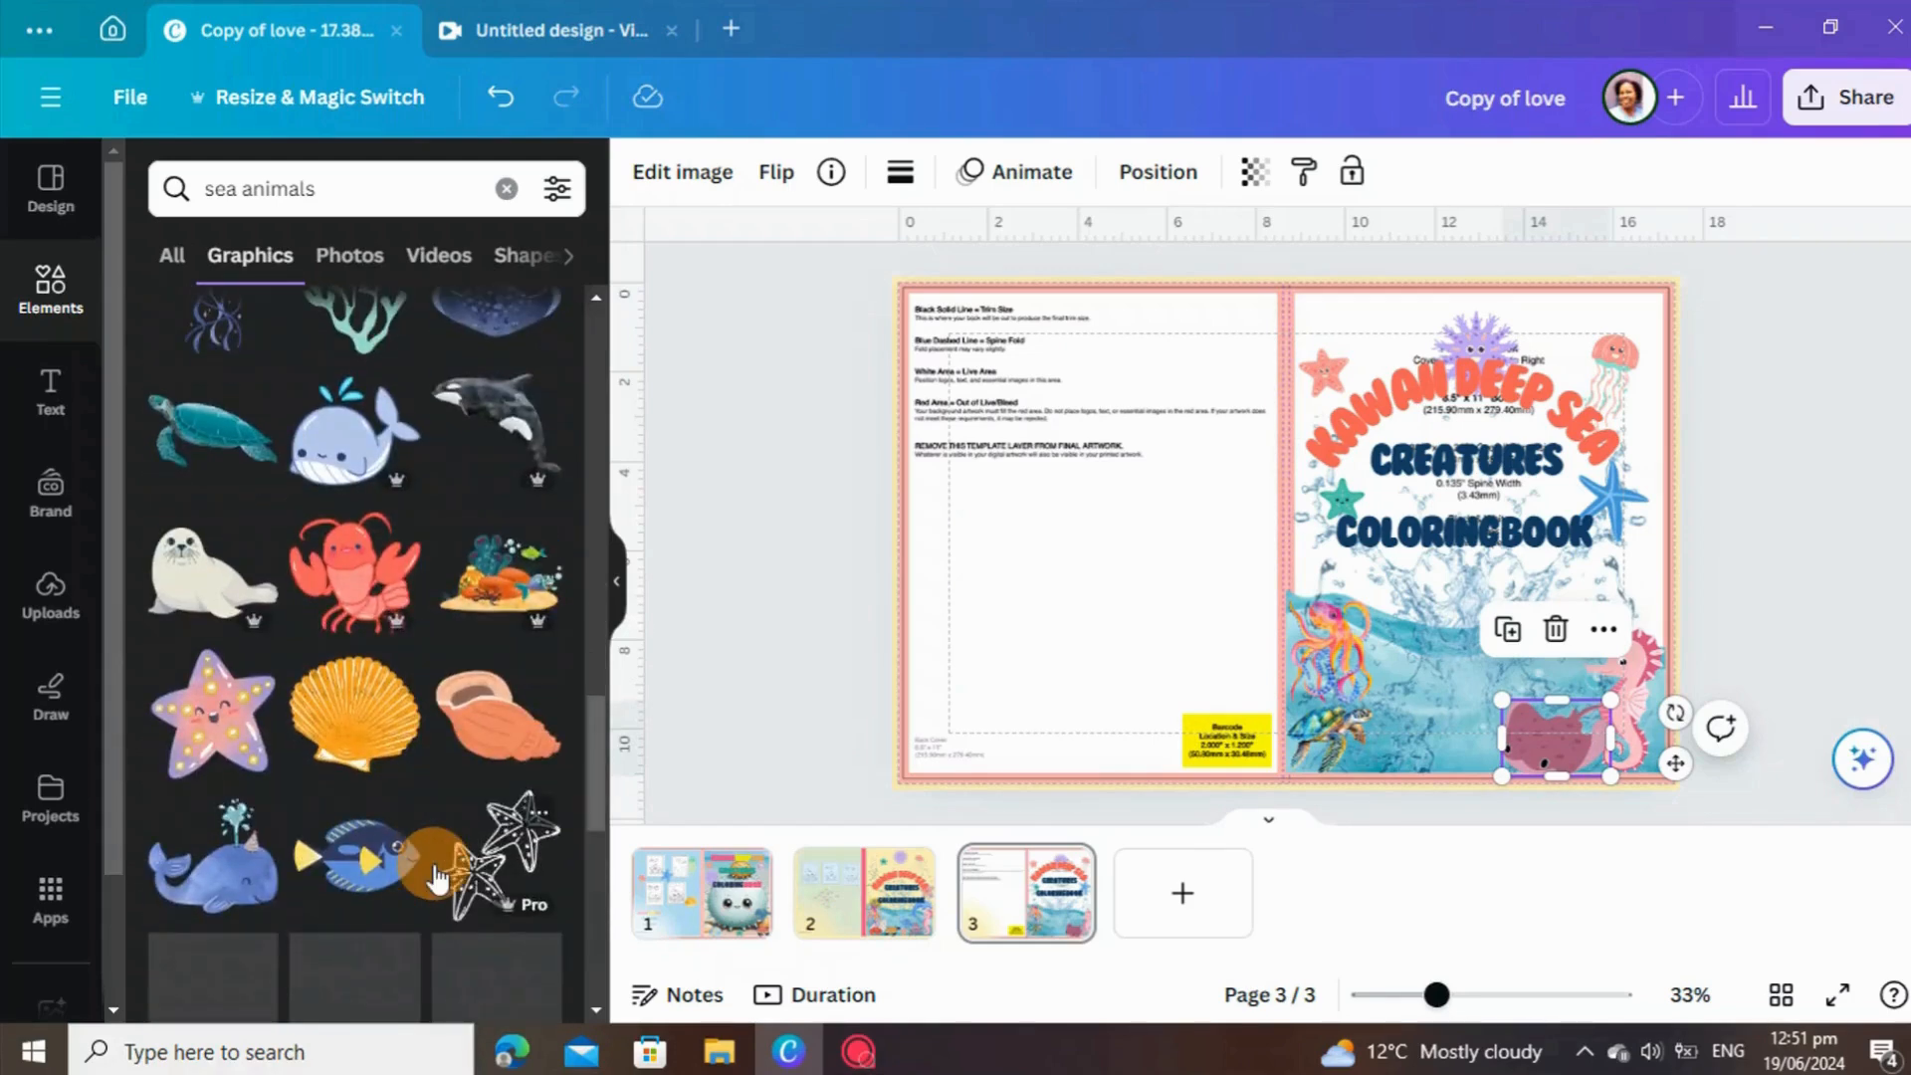
{"action": "left_click", "coordinate": [488, 596]}
{"action": "left_click_drag", "start_coordinate": [1130, 443], "coordinate": [1367, 700]}
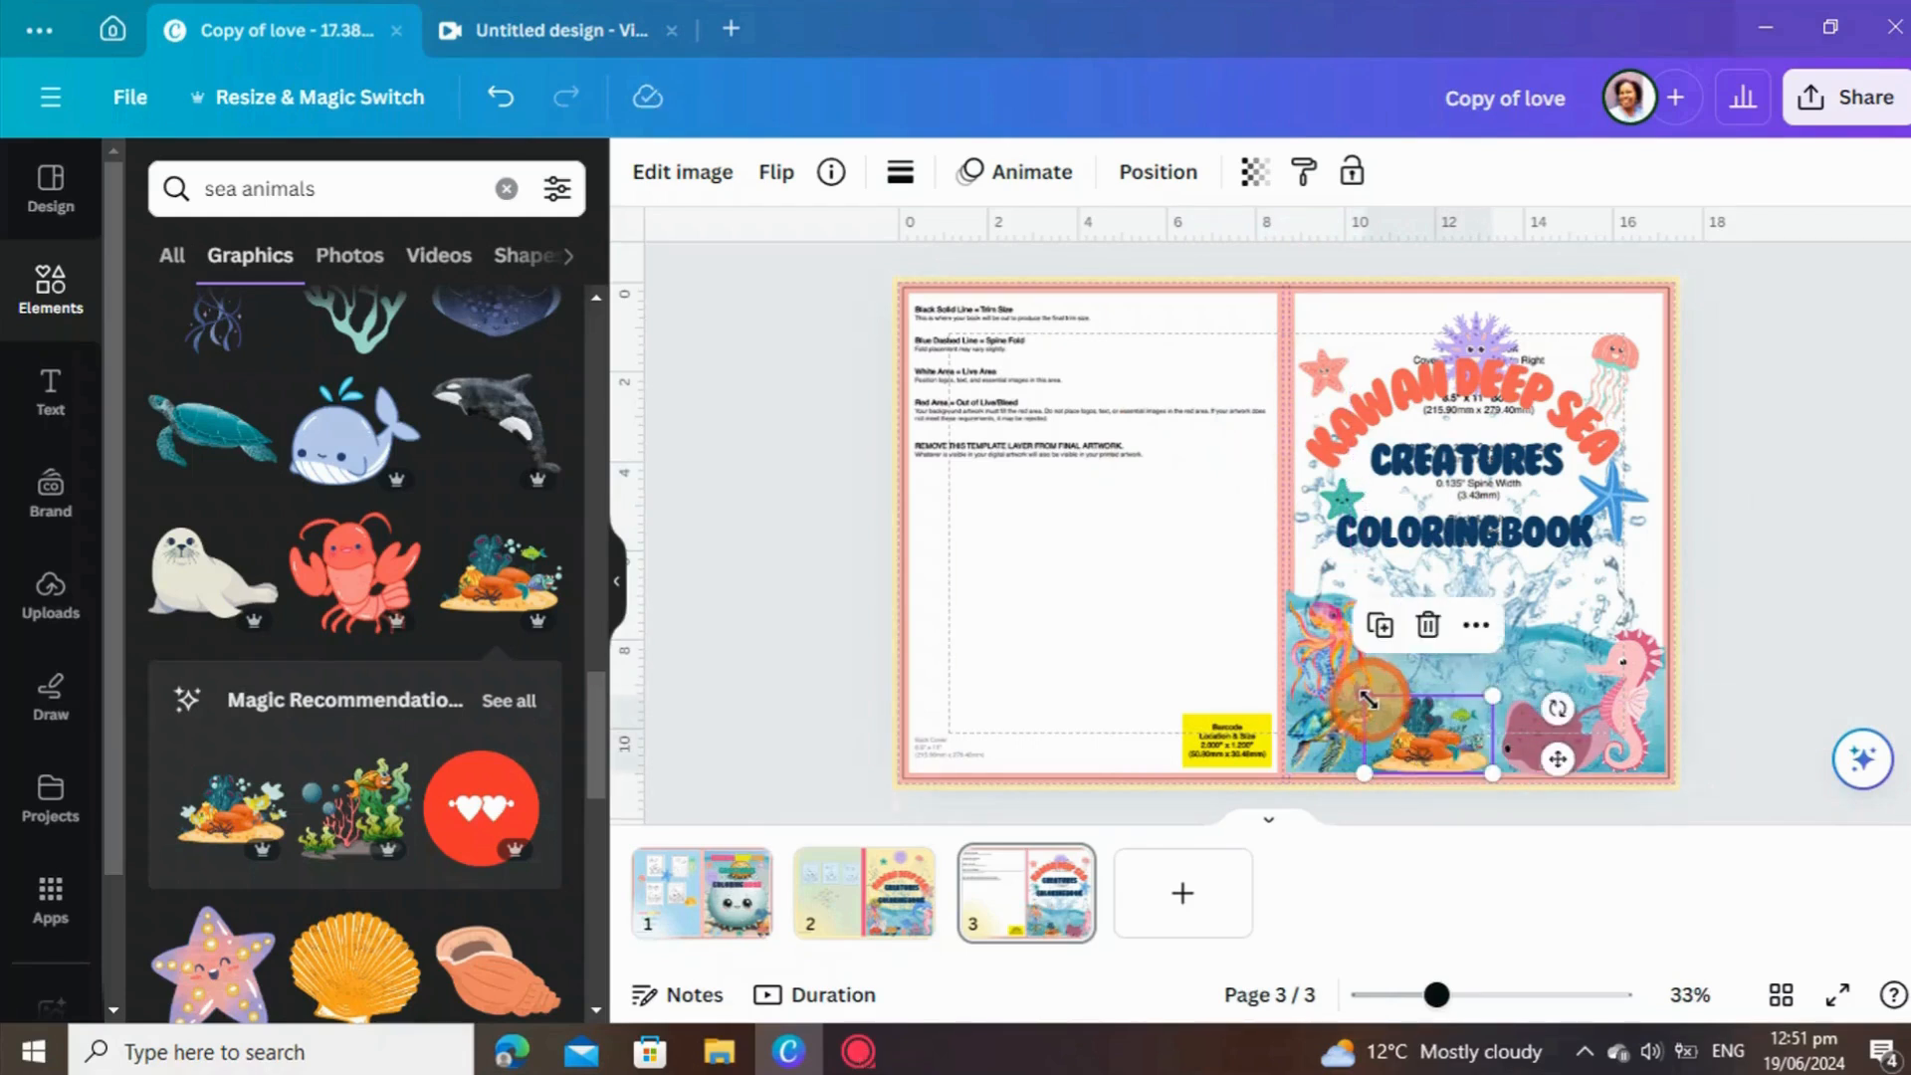
{"action": "left_click", "coordinate": [1776, 608]}
Add the smiling purple-and-orange starfish, shrink it and place it at the bottom of the front cover between the reef and the stingray.
{"action": "scroll", "coordinate": [353, 767], "scroll_direction": "down", "scroll_amount": 4}
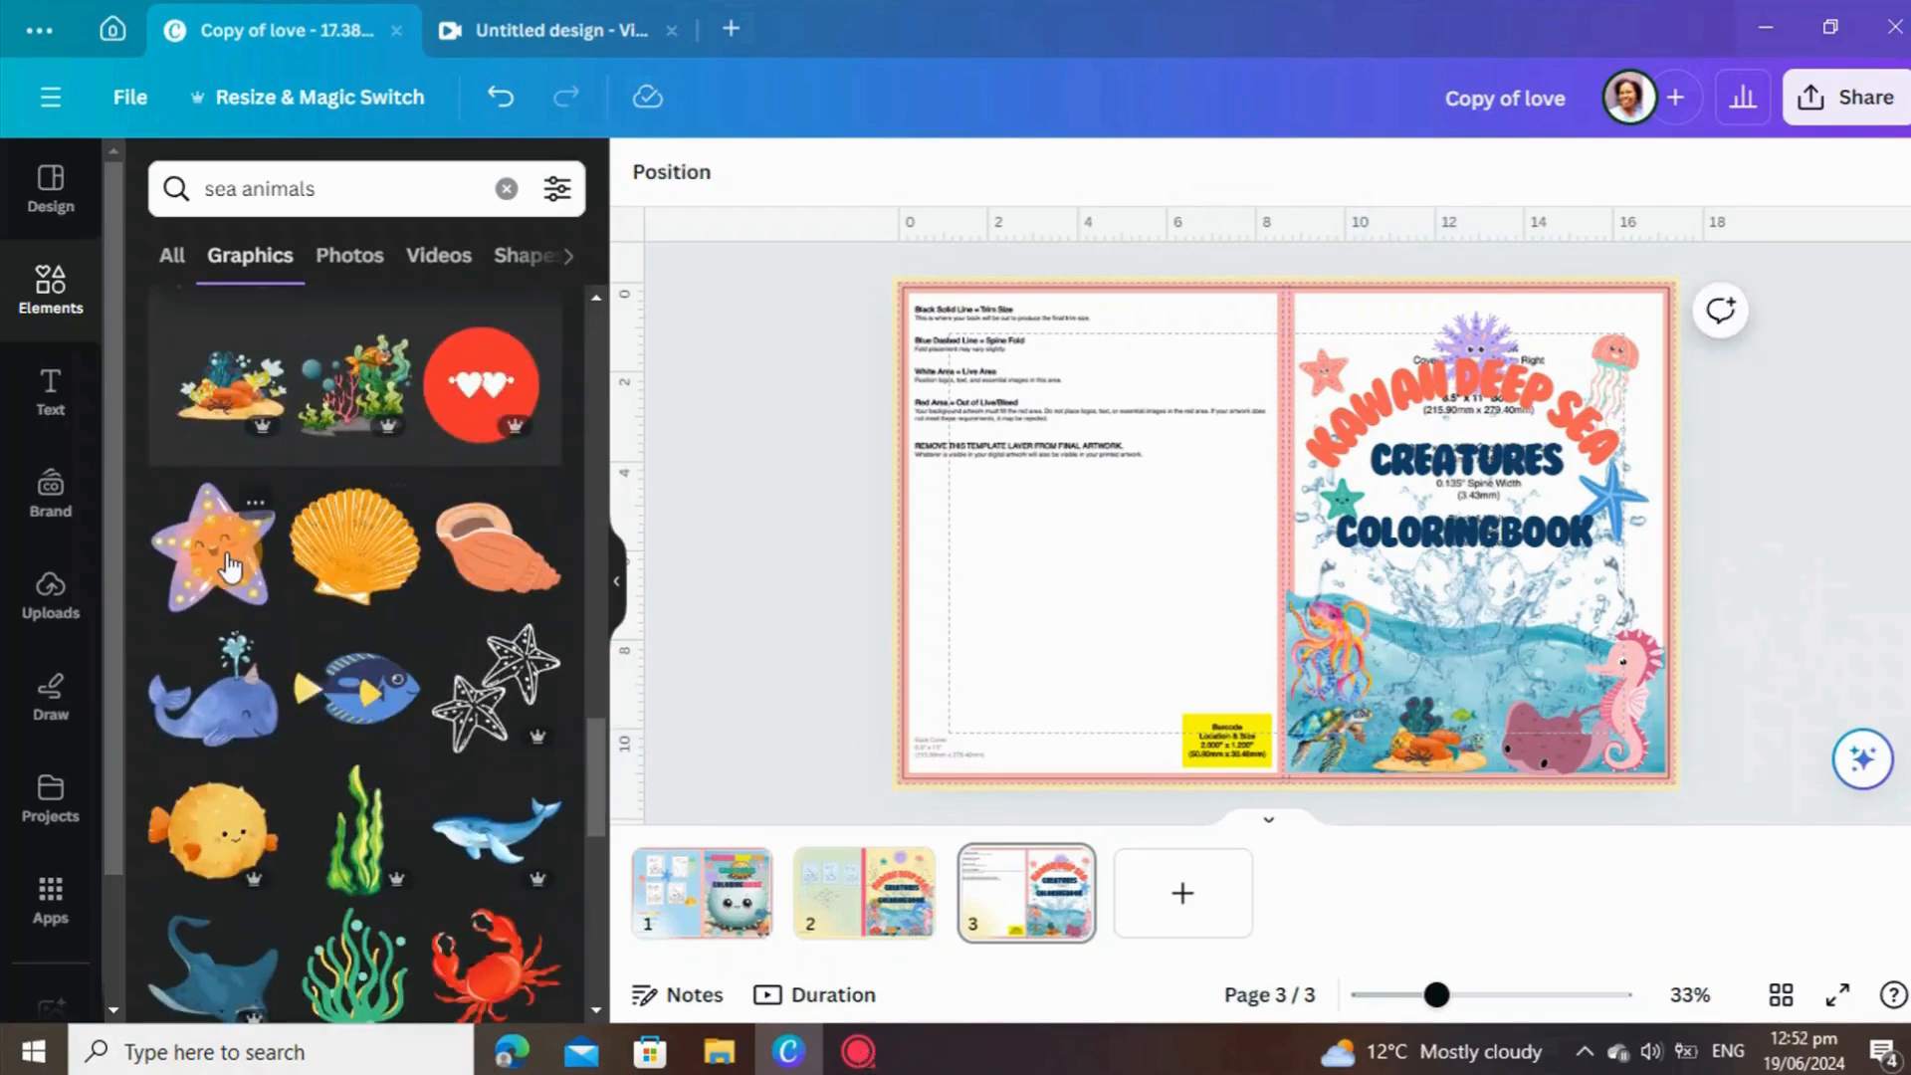
{"action": "left_click", "coordinate": [227, 565]}
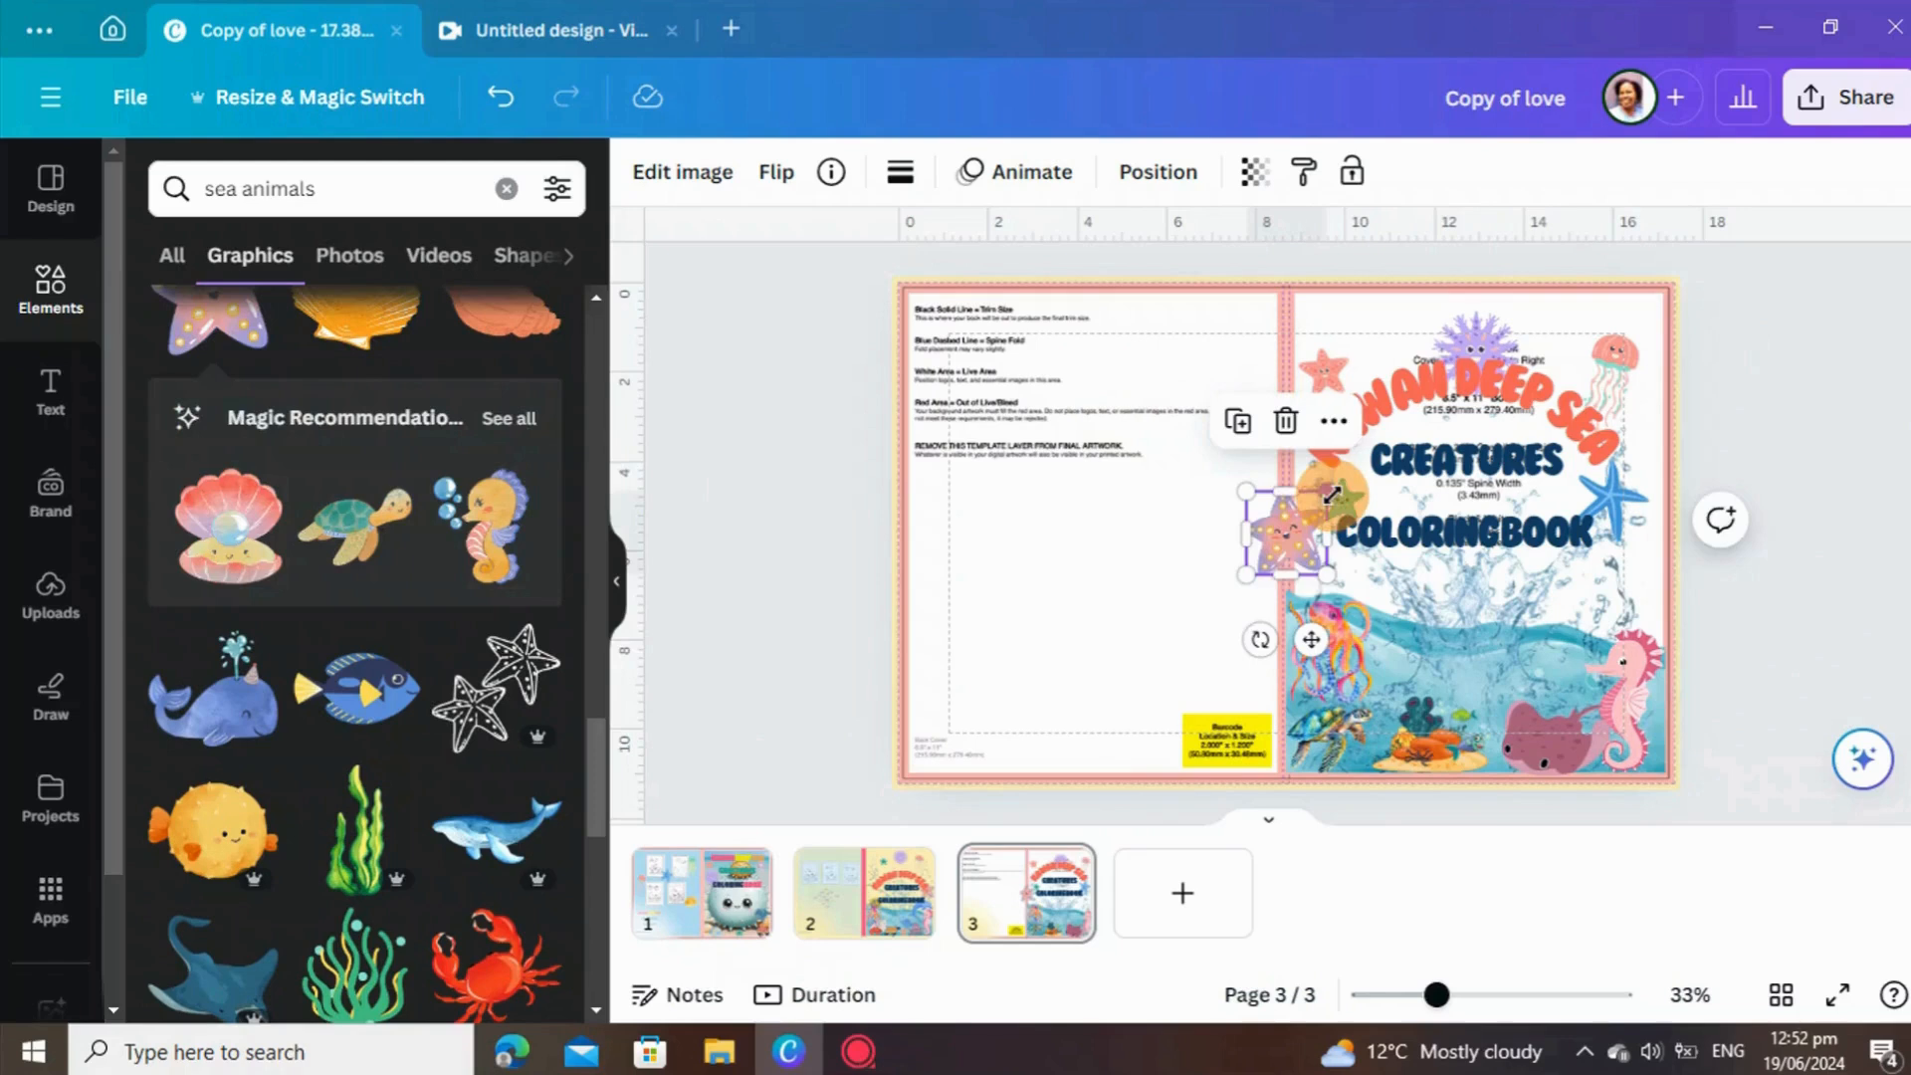
{"action": "left_click_drag", "start_coordinate": [1291, 530], "coordinate": [1474, 749]}
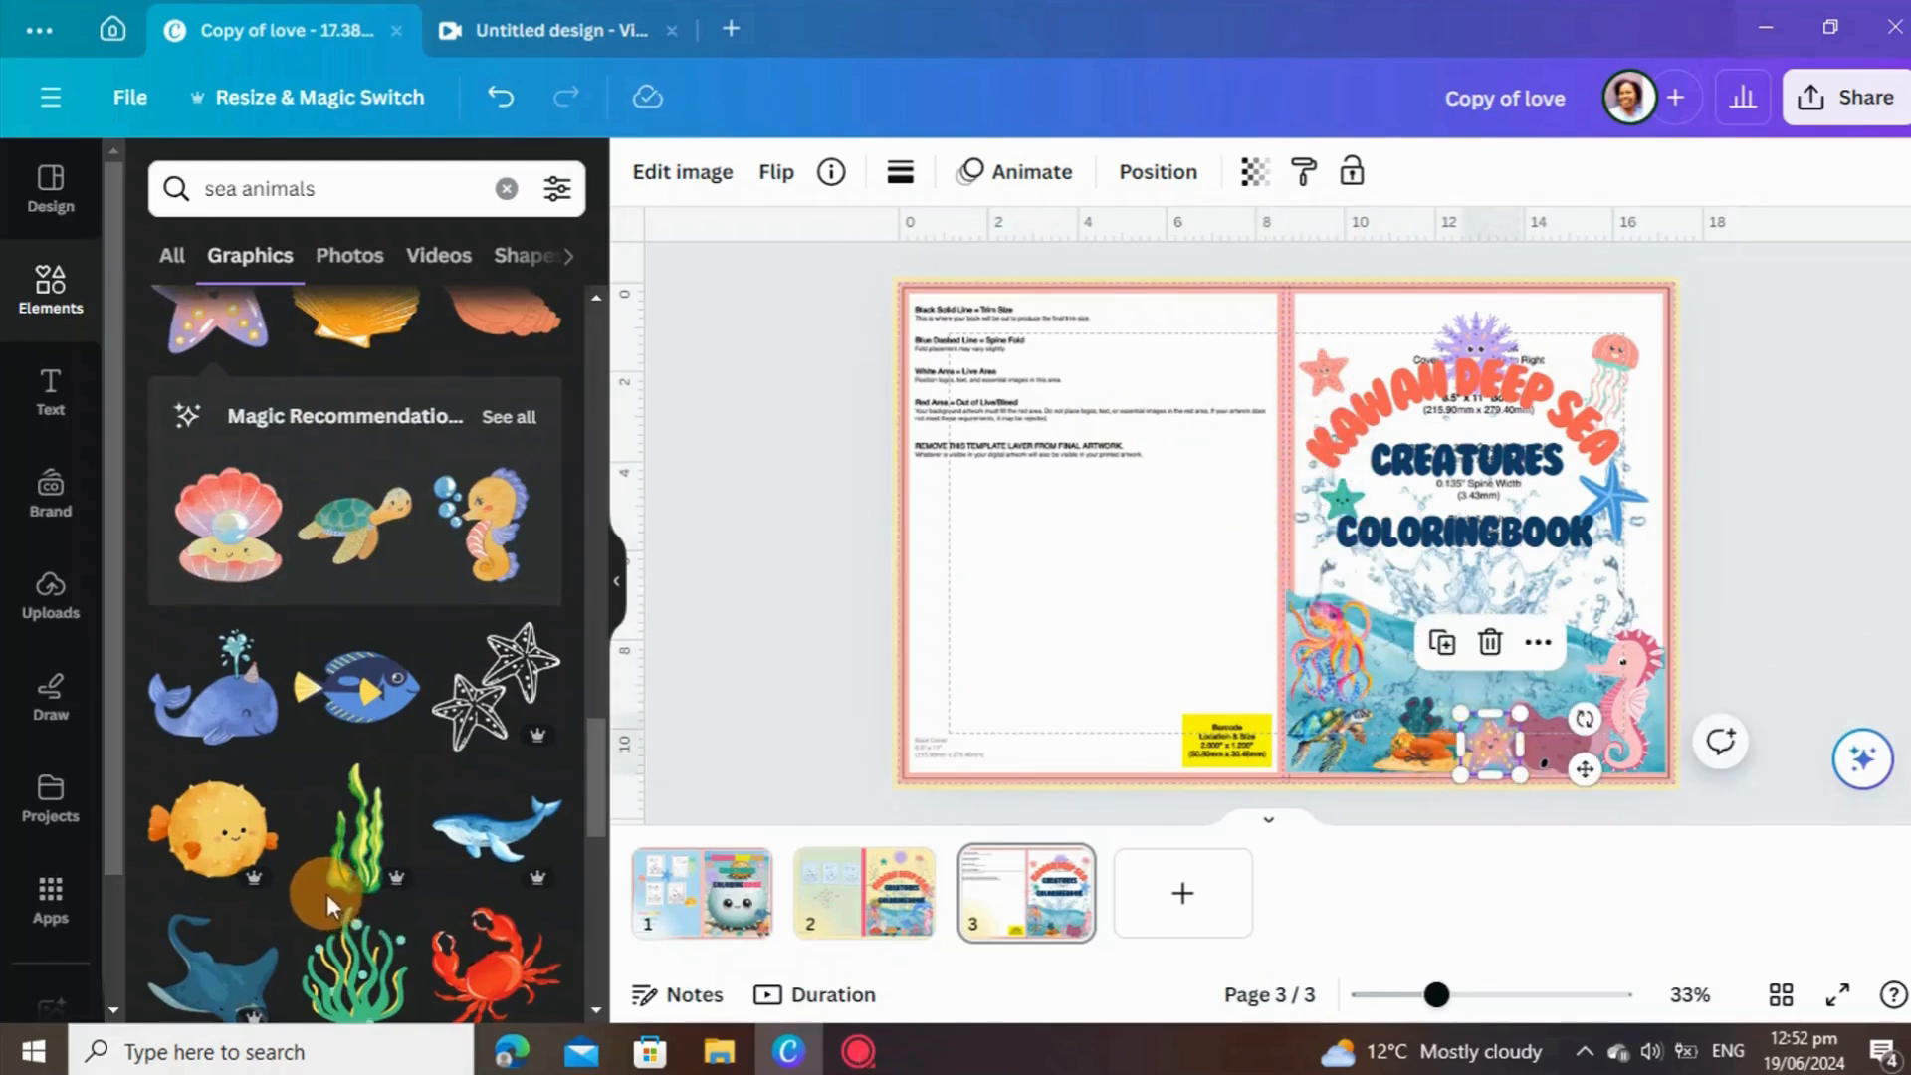
Look through the remaining sea animal graphics for more creatures suited to the front cover.
{"action": "scroll", "coordinate": [327, 893], "scroll_direction": "down", "scroll_amount": 3}
{"action": "scroll", "coordinate": [326, 892], "scroll_direction": "down", "scroll_amount": 2}
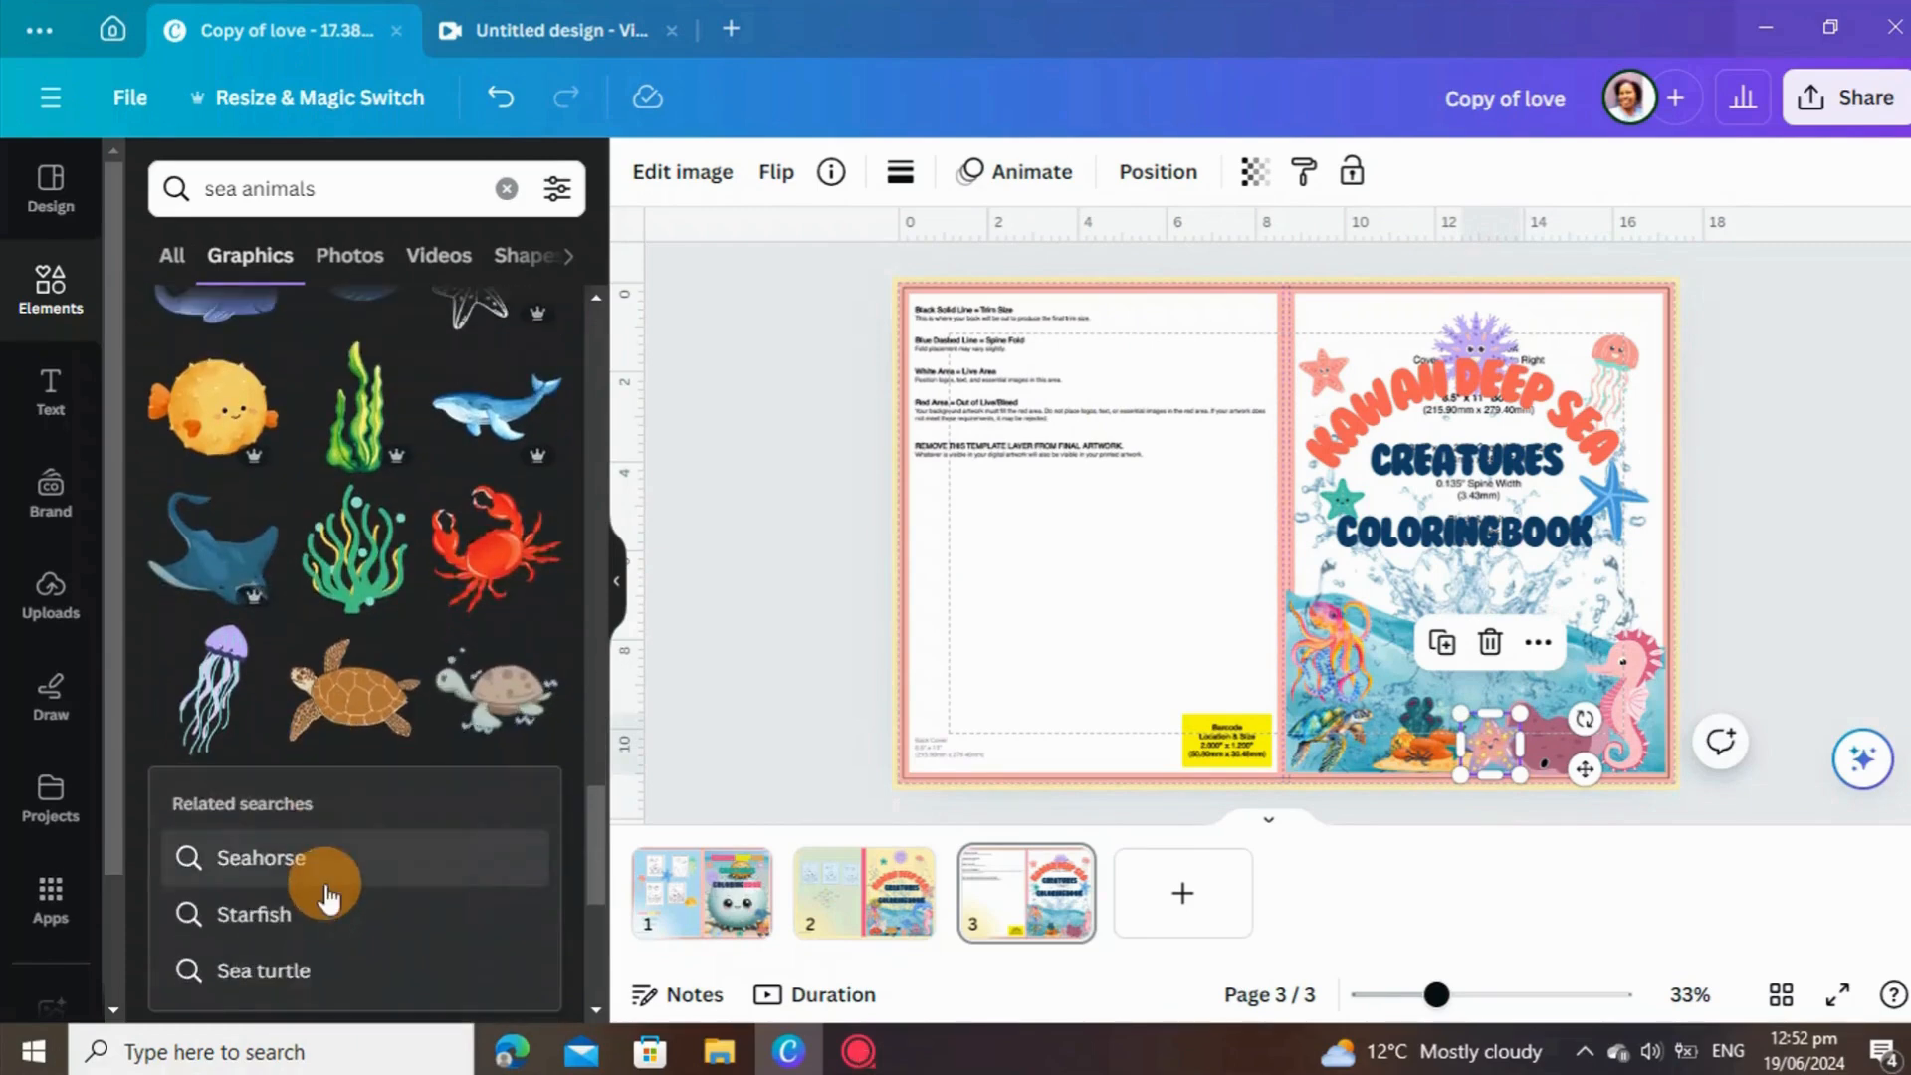
{"action": "scroll", "coordinate": [326, 892], "scroll_direction": "up", "scroll_amount": 4}
{"action": "scroll", "coordinate": [326, 892], "scroll_direction": "up", "scroll_amount": 5}
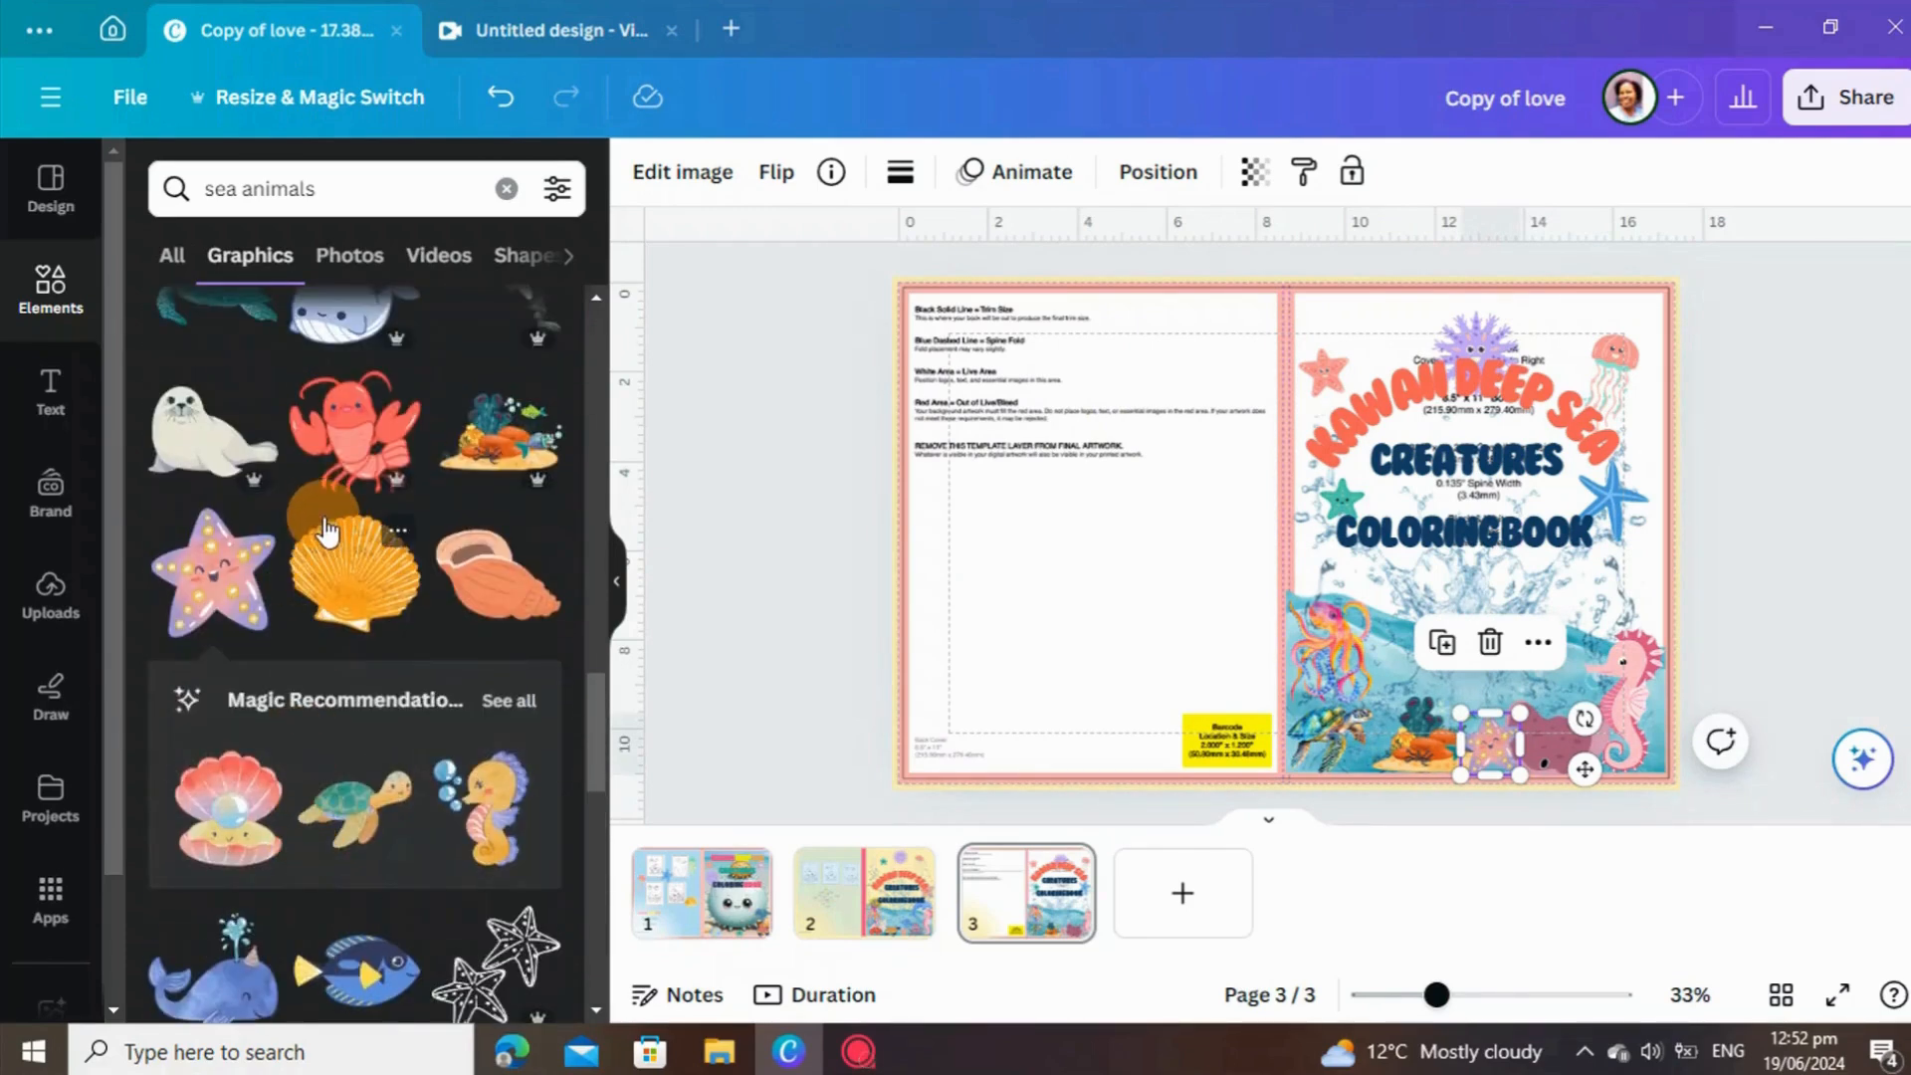
{"action": "scroll", "coordinate": [326, 533], "scroll_direction": "up", "scroll_amount": 5}
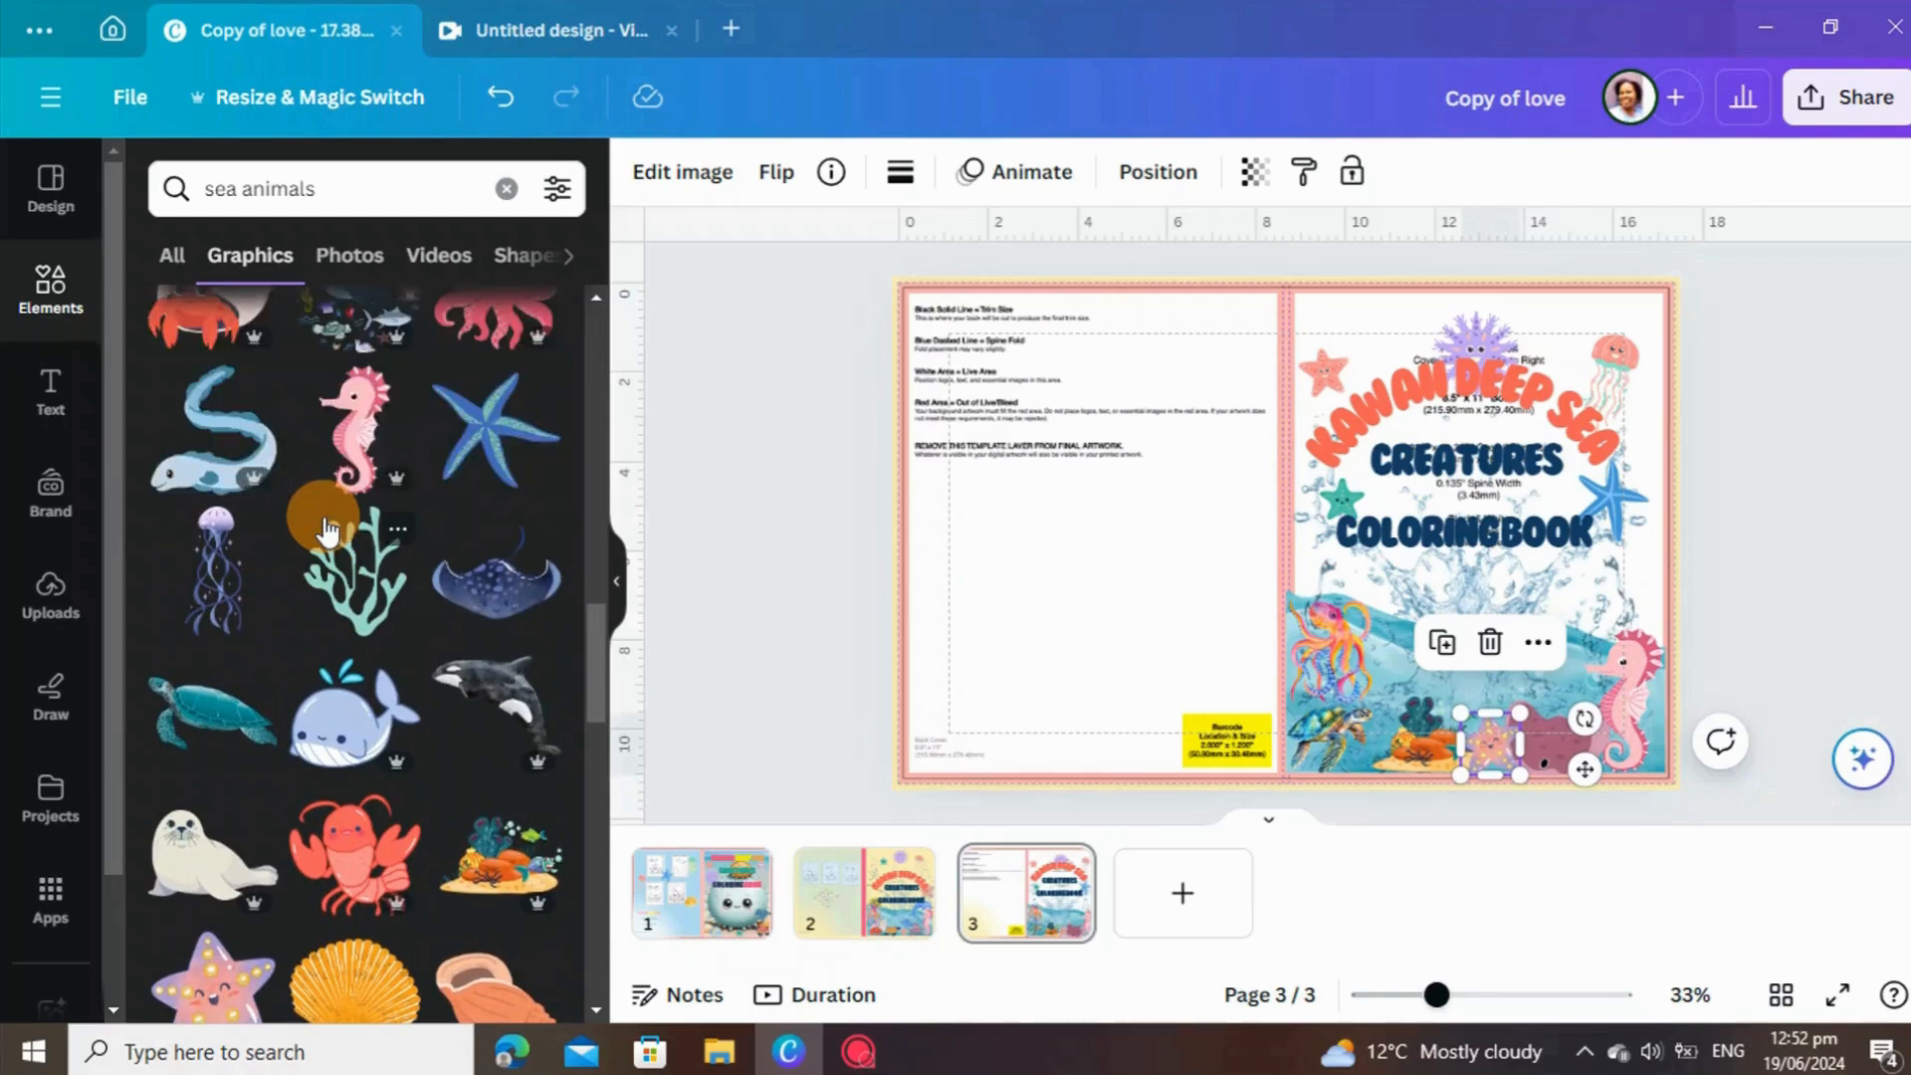
{"action": "scroll", "coordinate": [326, 533], "scroll_direction": "up", "scroll_amount": 3}
{"action": "scroll", "coordinate": [326, 532], "scroll_direction": "up", "scroll_amount": 2}
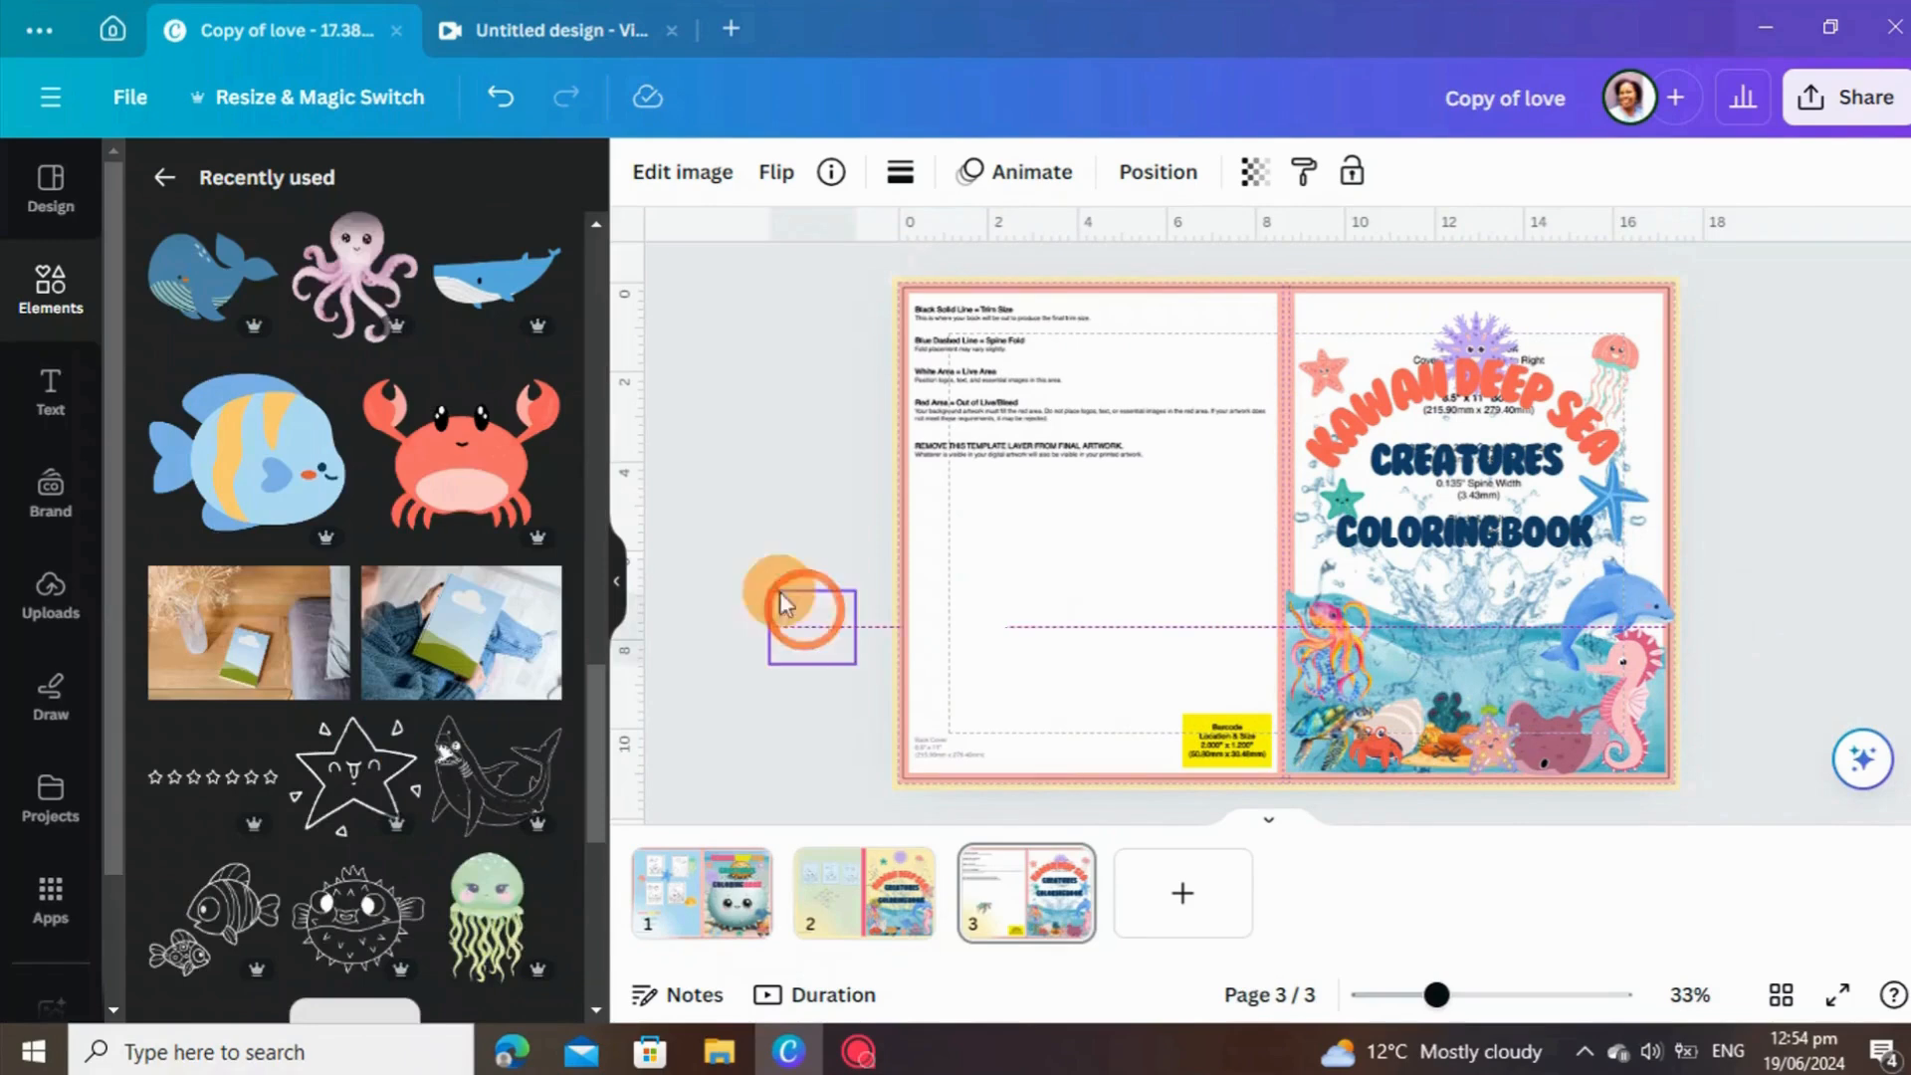
Move the unwanted graphic off the page and add a square from the basic shapes.
{"action": "left_click_drag", "start_coordinate": [794, 609], "coordinate": [781, 602]}
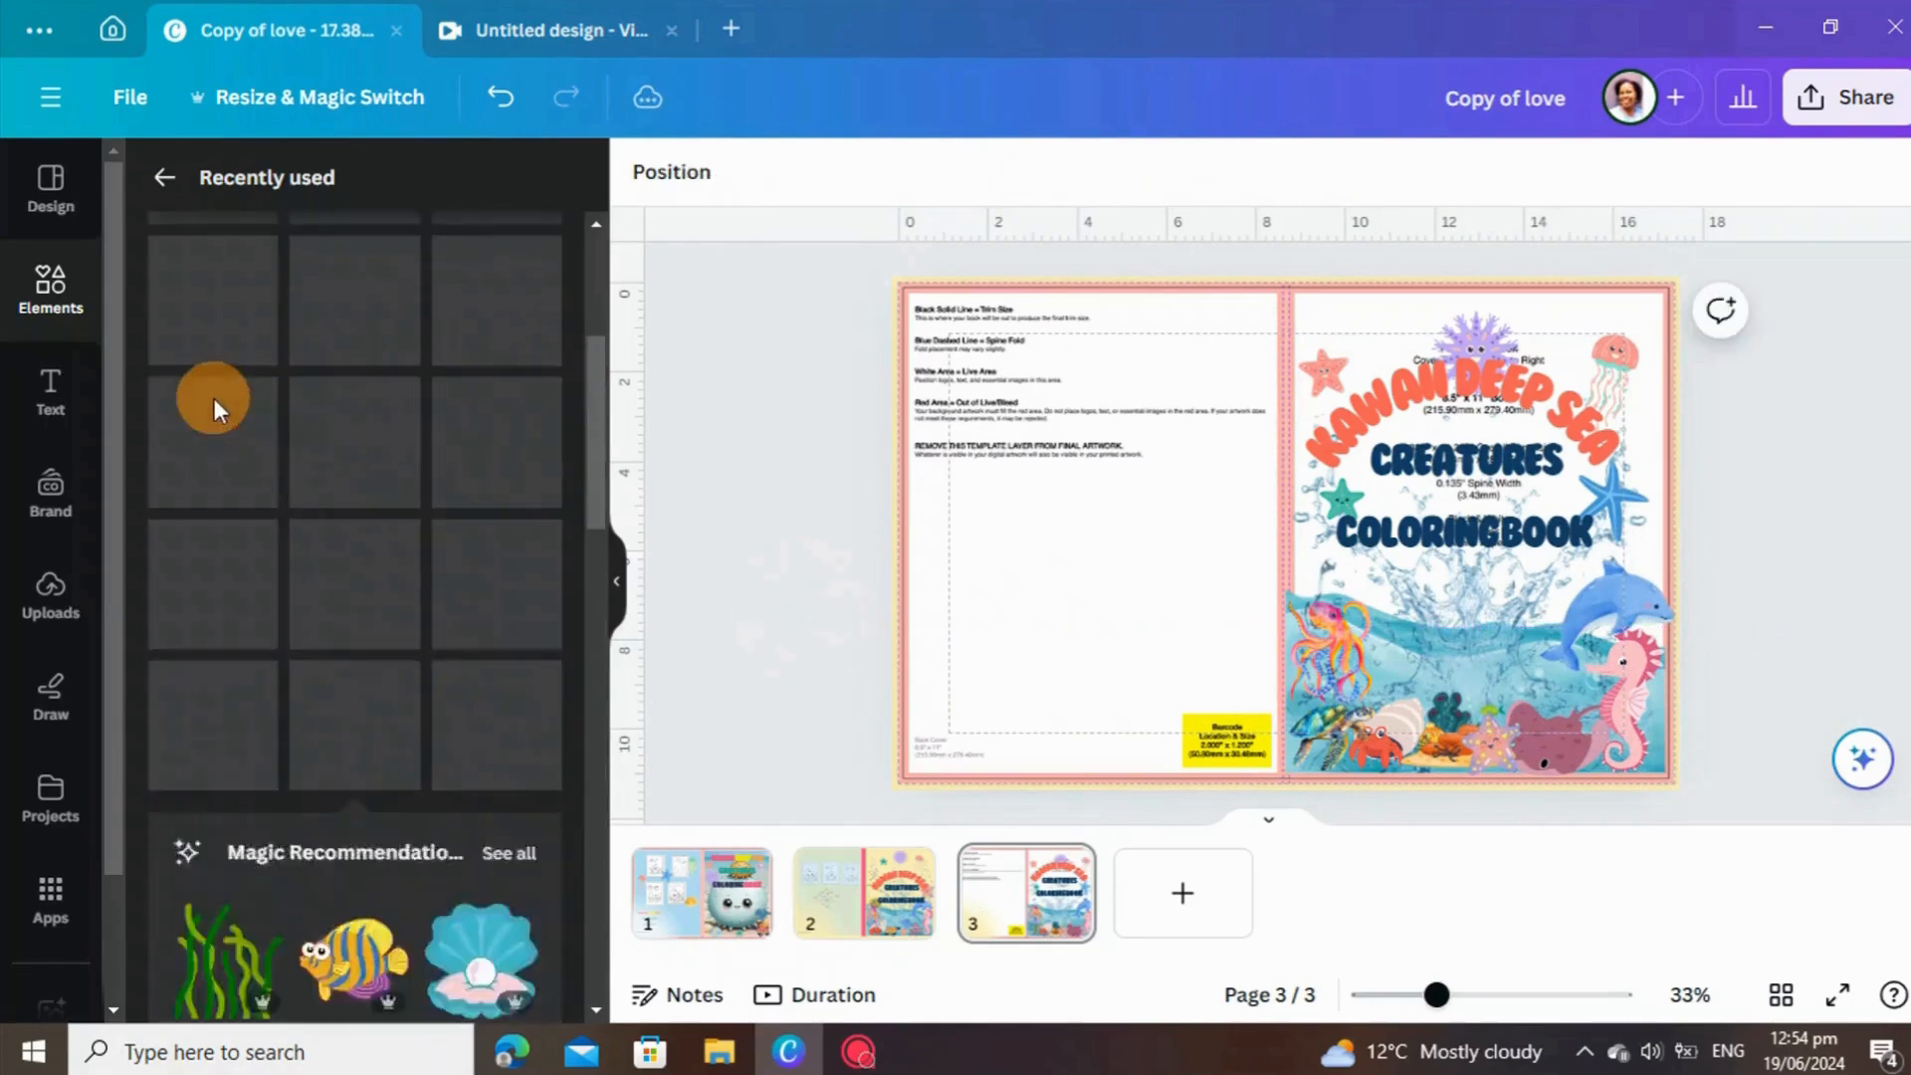
{"action": "left_click", "coordinate": [43, 290]}
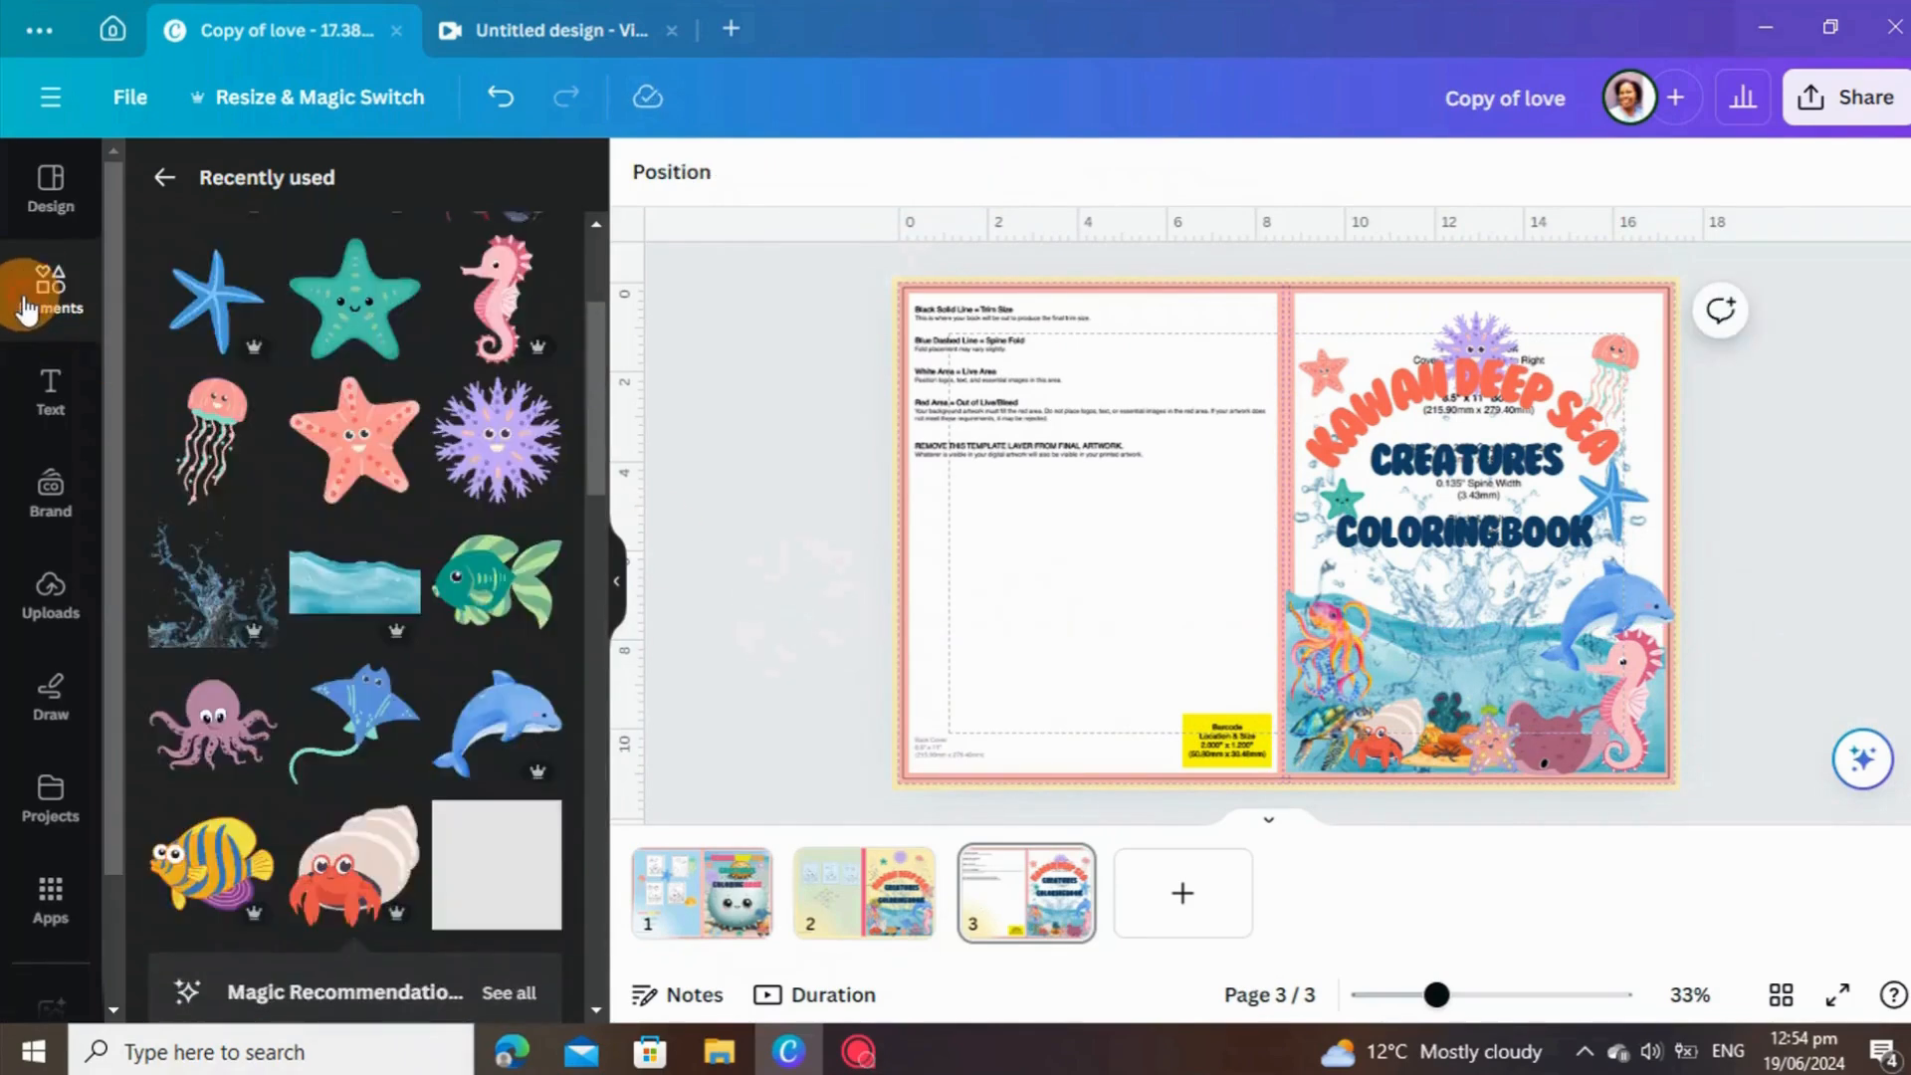
{"action": "left_click", "coordinate": [26, 299]}
{"action": "scroll", "coordinate": [313, 468], "scroll_direction": "down", "scroll_amount": 2}
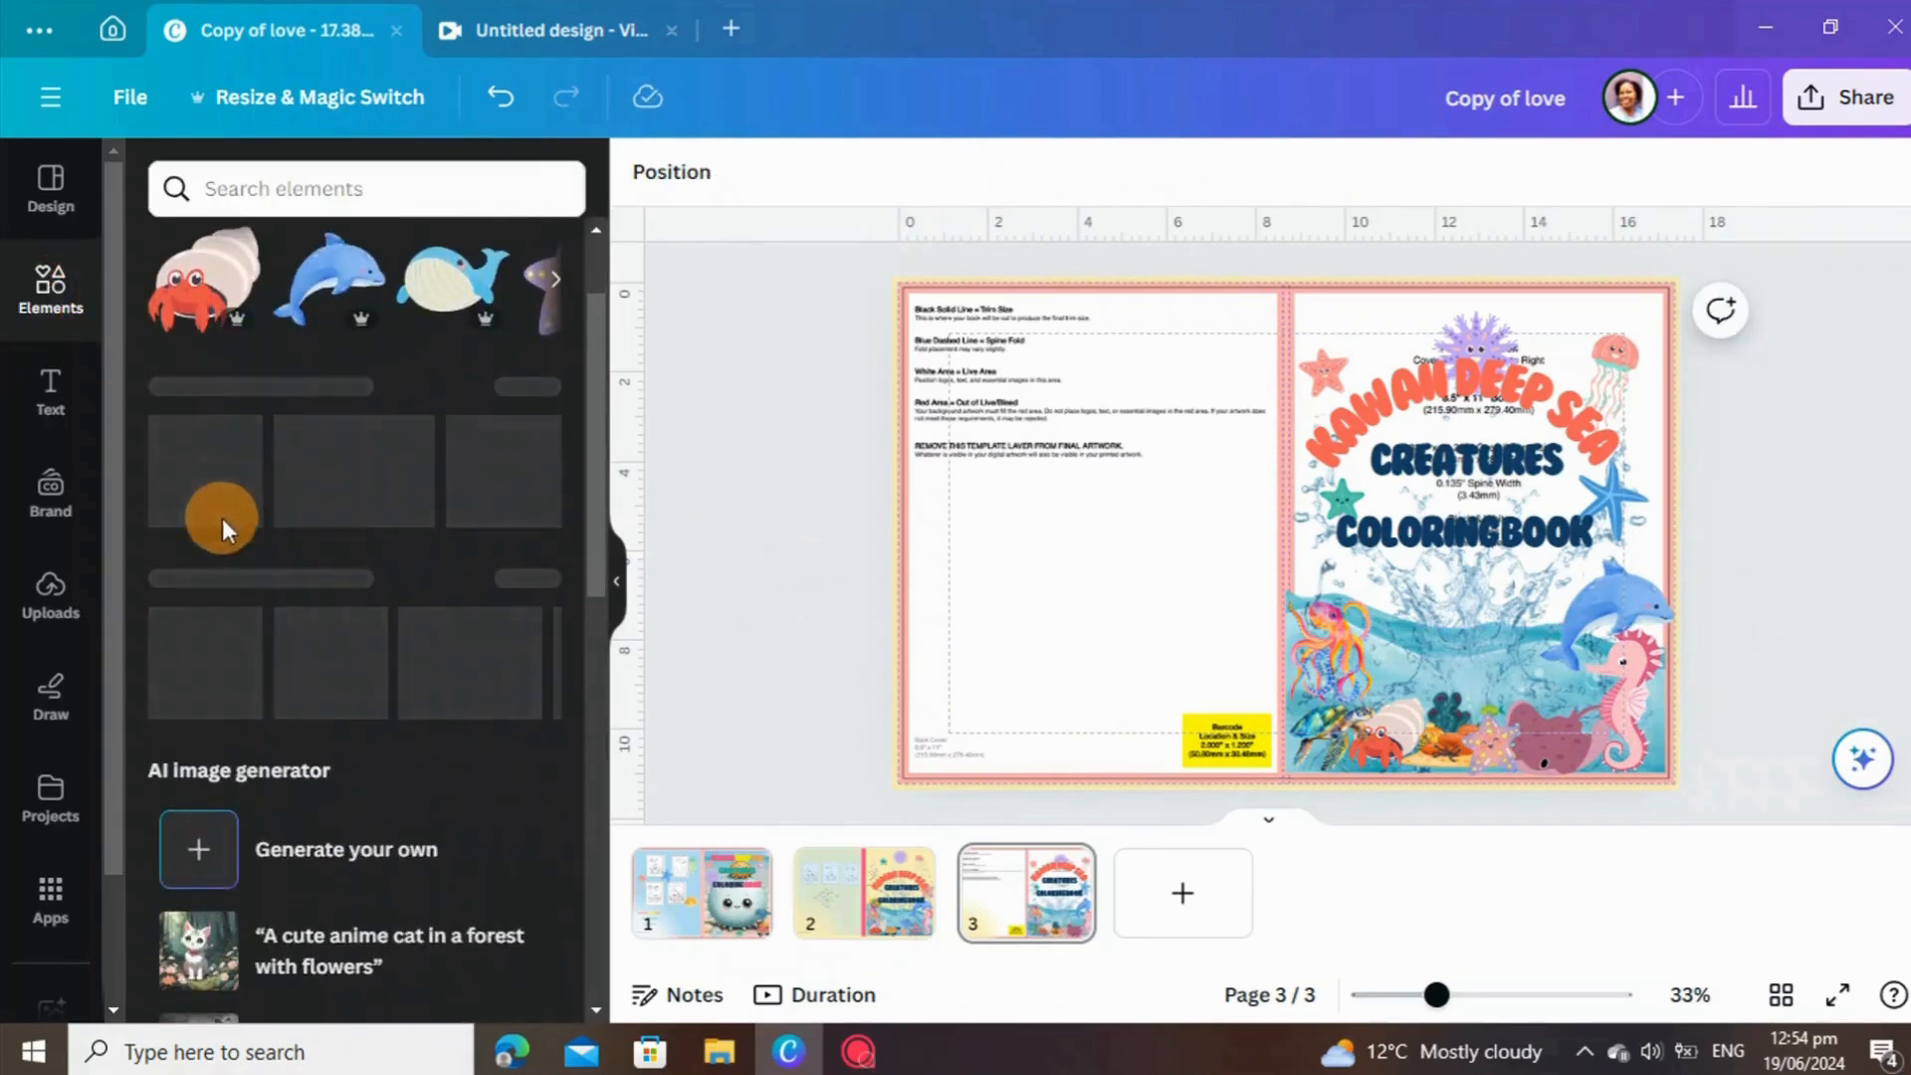
{"action": "left_click", "coordinate": [170, 468]}
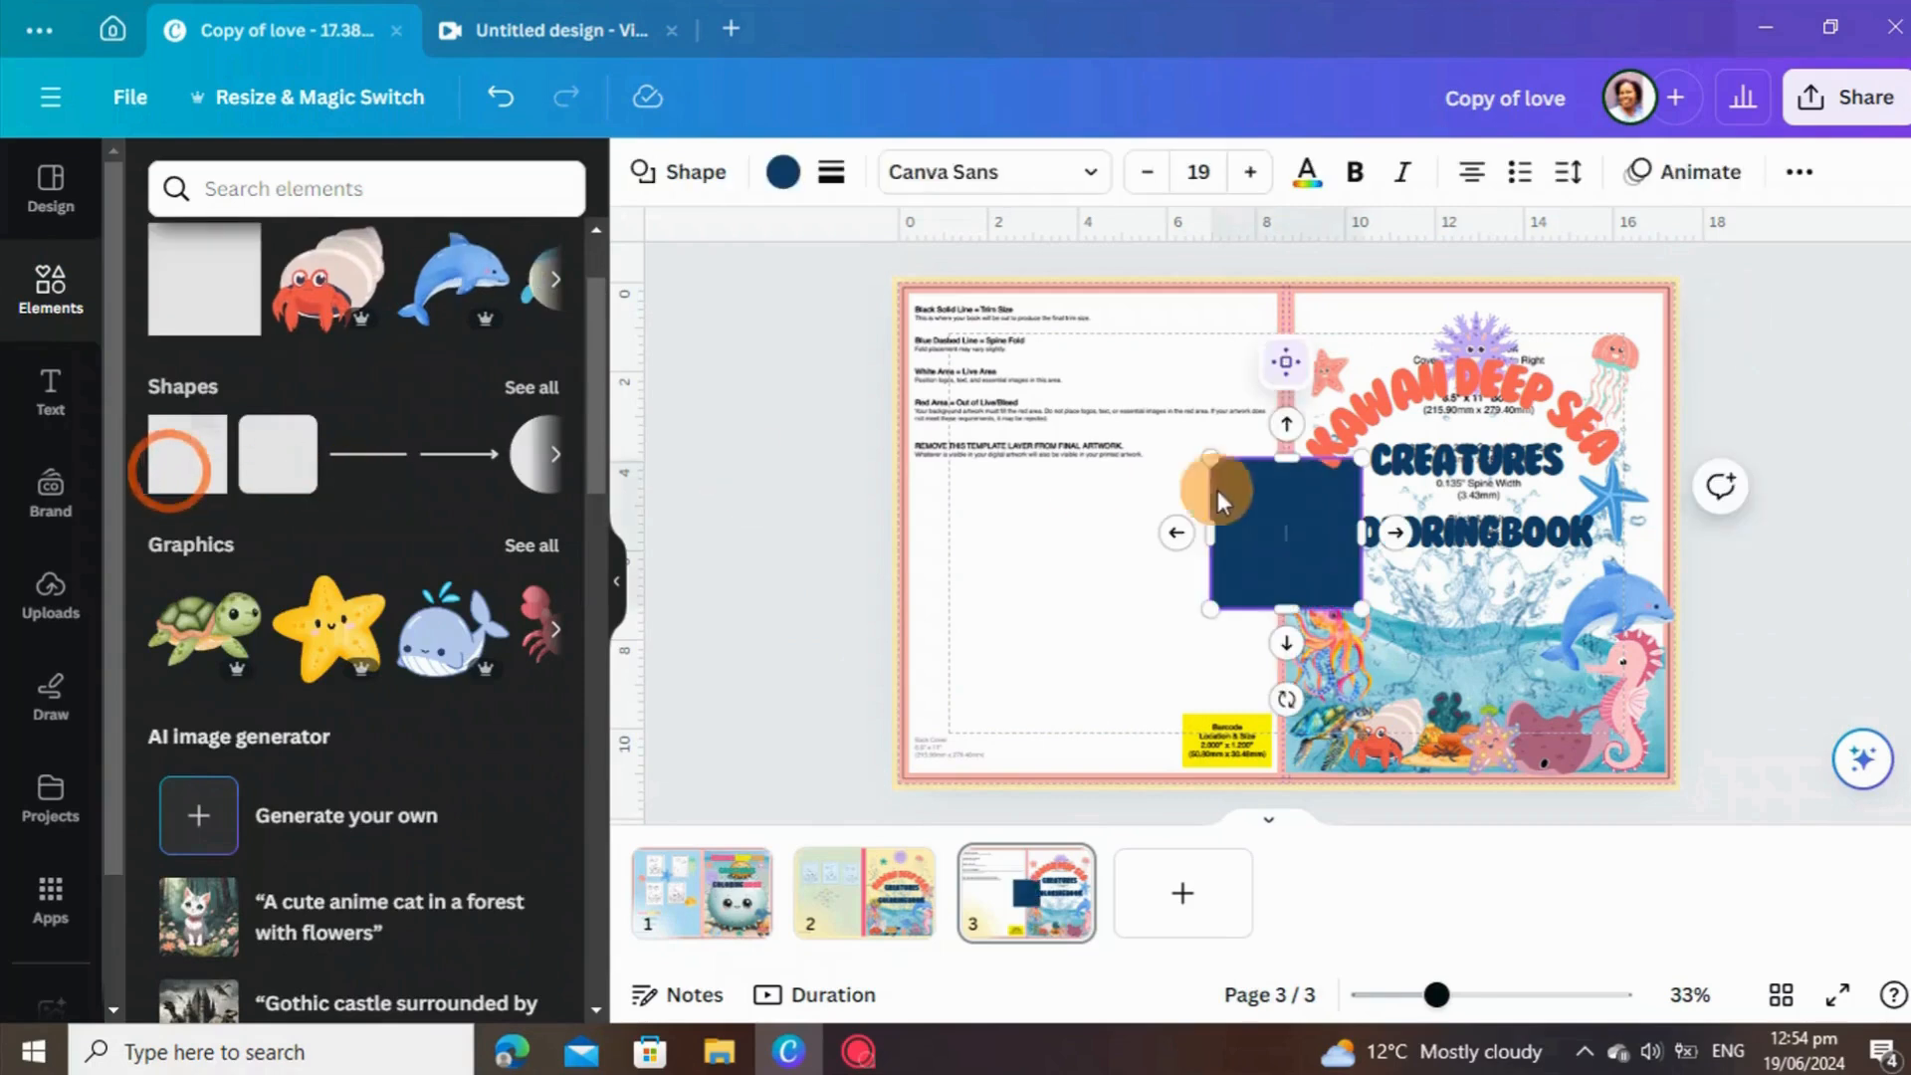
{"action": "left_click", "coordinate": [1054, 524]}
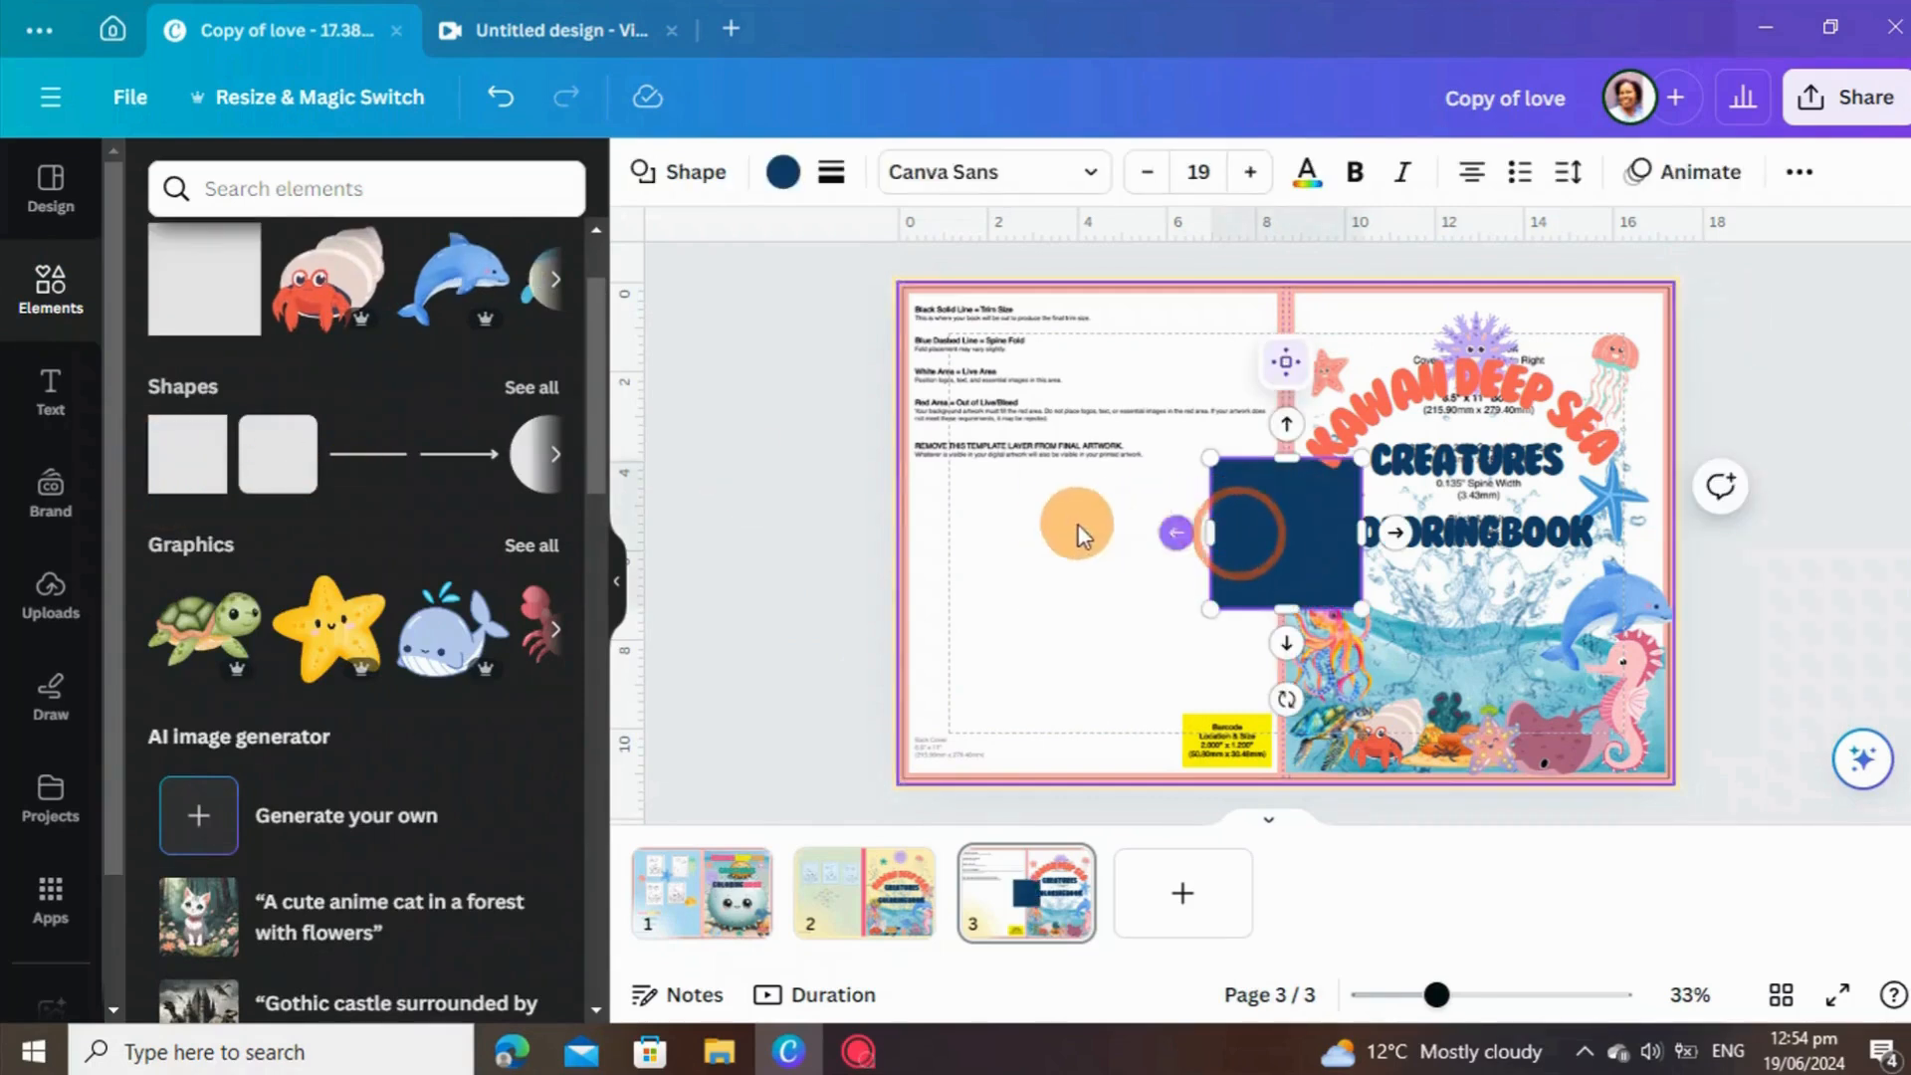
Move the square to the back cover's upper-left corner and stretch it to cover the entire back cover.
{"action": "left_click_drag", "start_coordinate": [1254, 516], "coordinate": [954, 346]}
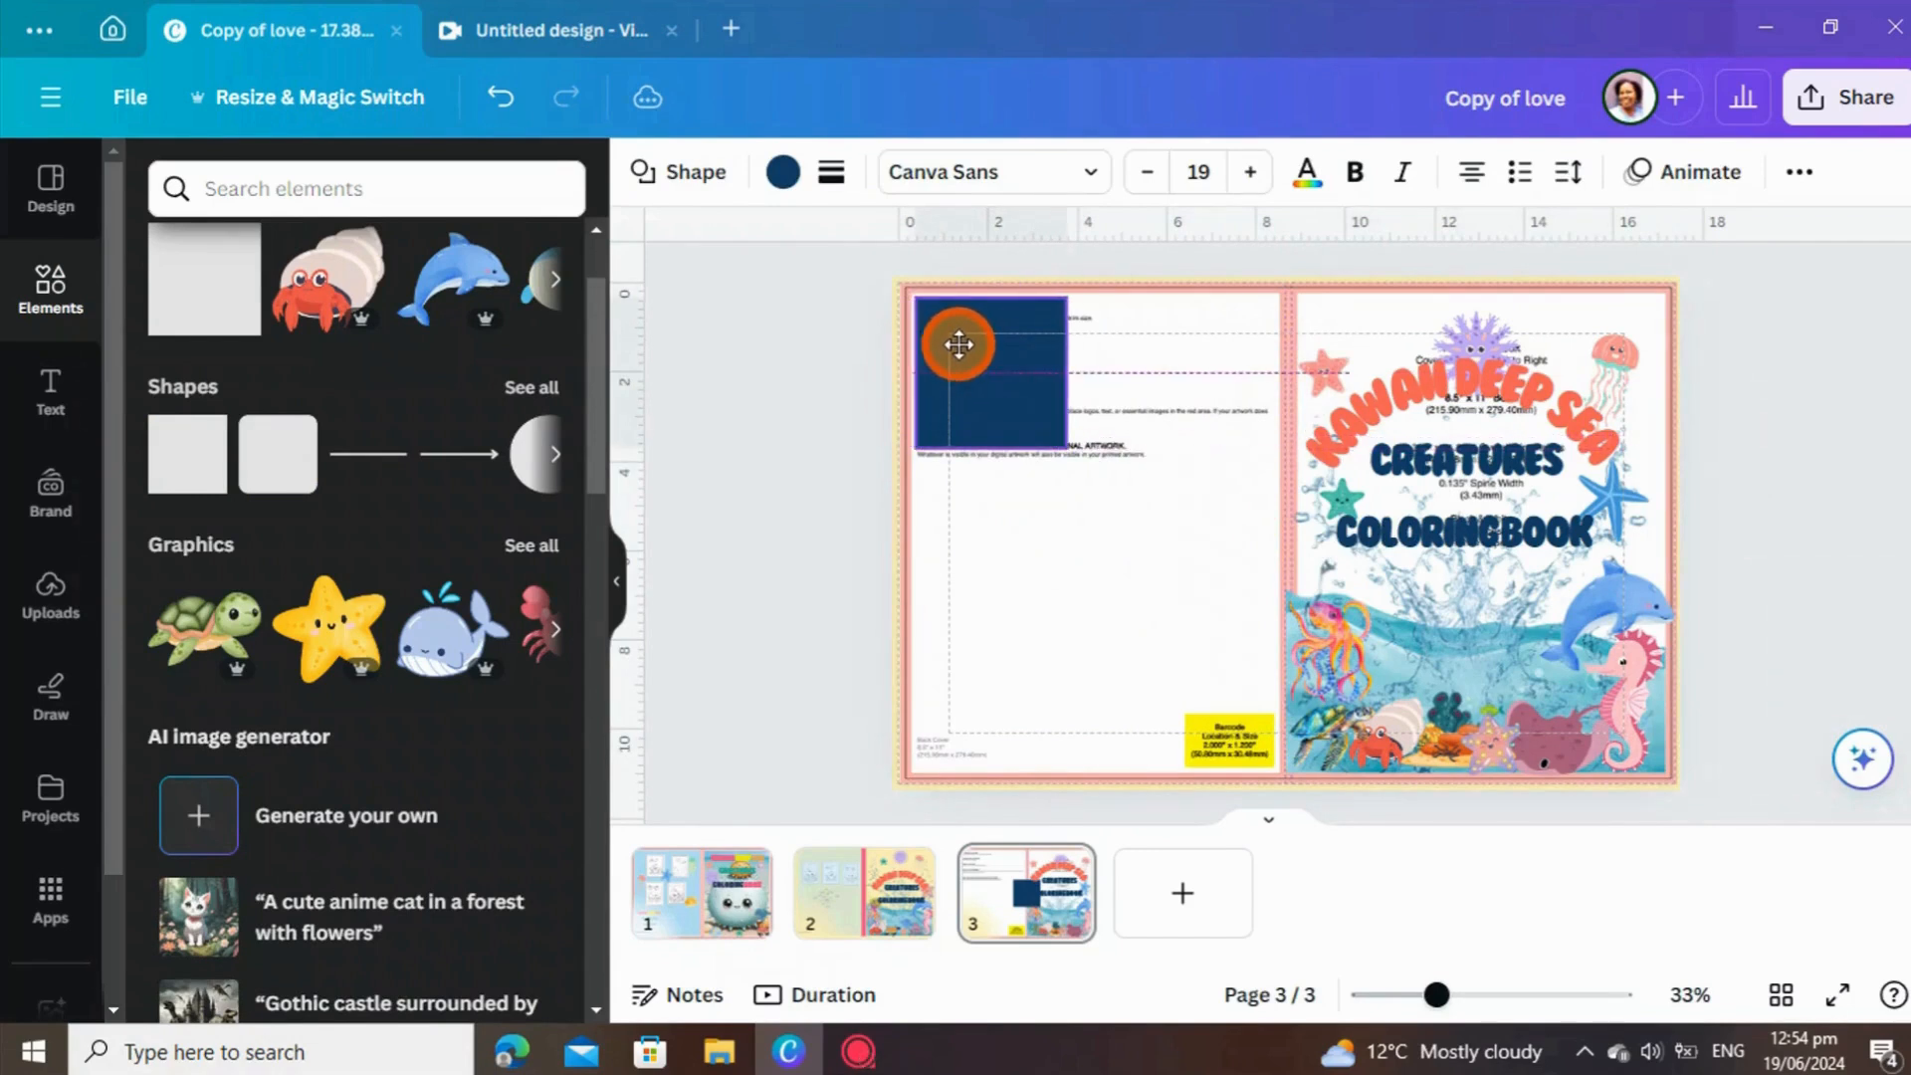
{"action": "left_click_drag", "start_coordinate": [959, 341], "coordinate": [957, 340]}
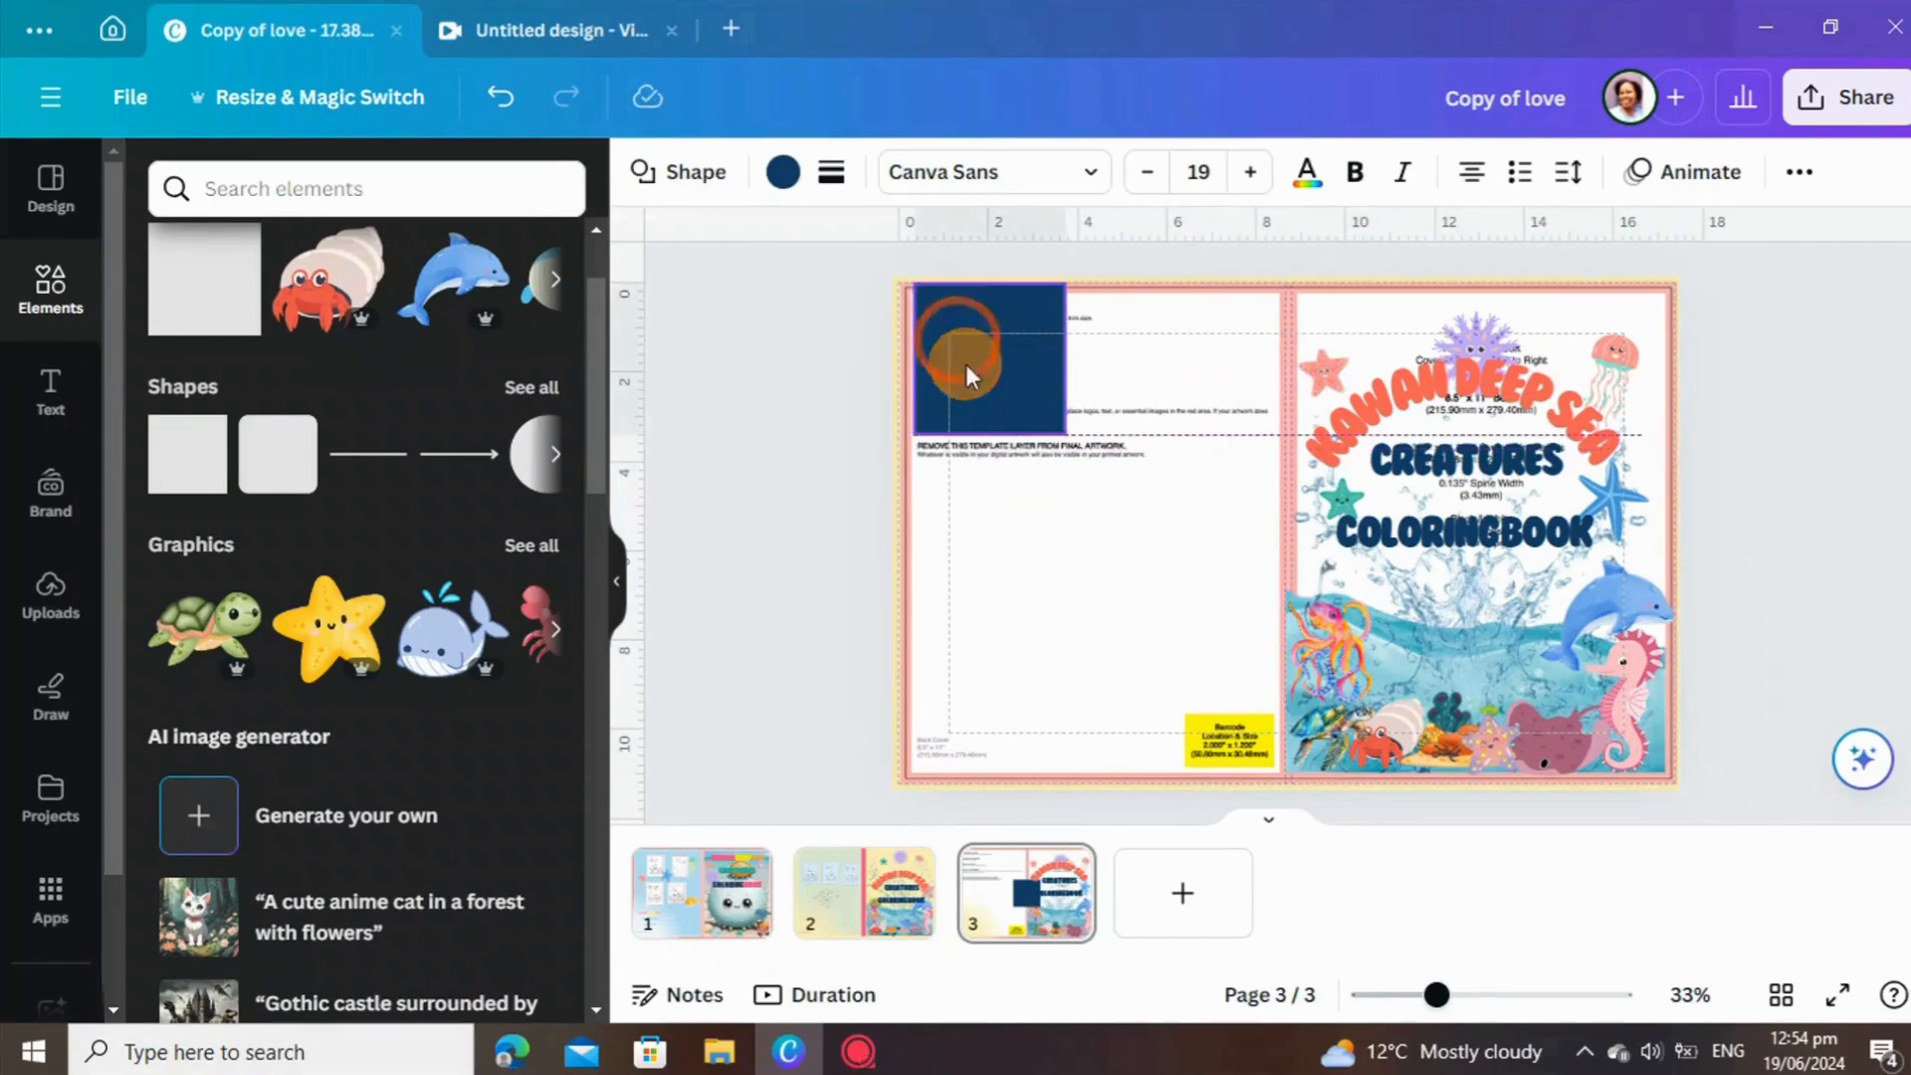
{"action": "left_click_drag", "start_coordinate": [1065, 434], "coordinate": [1271, 768]}
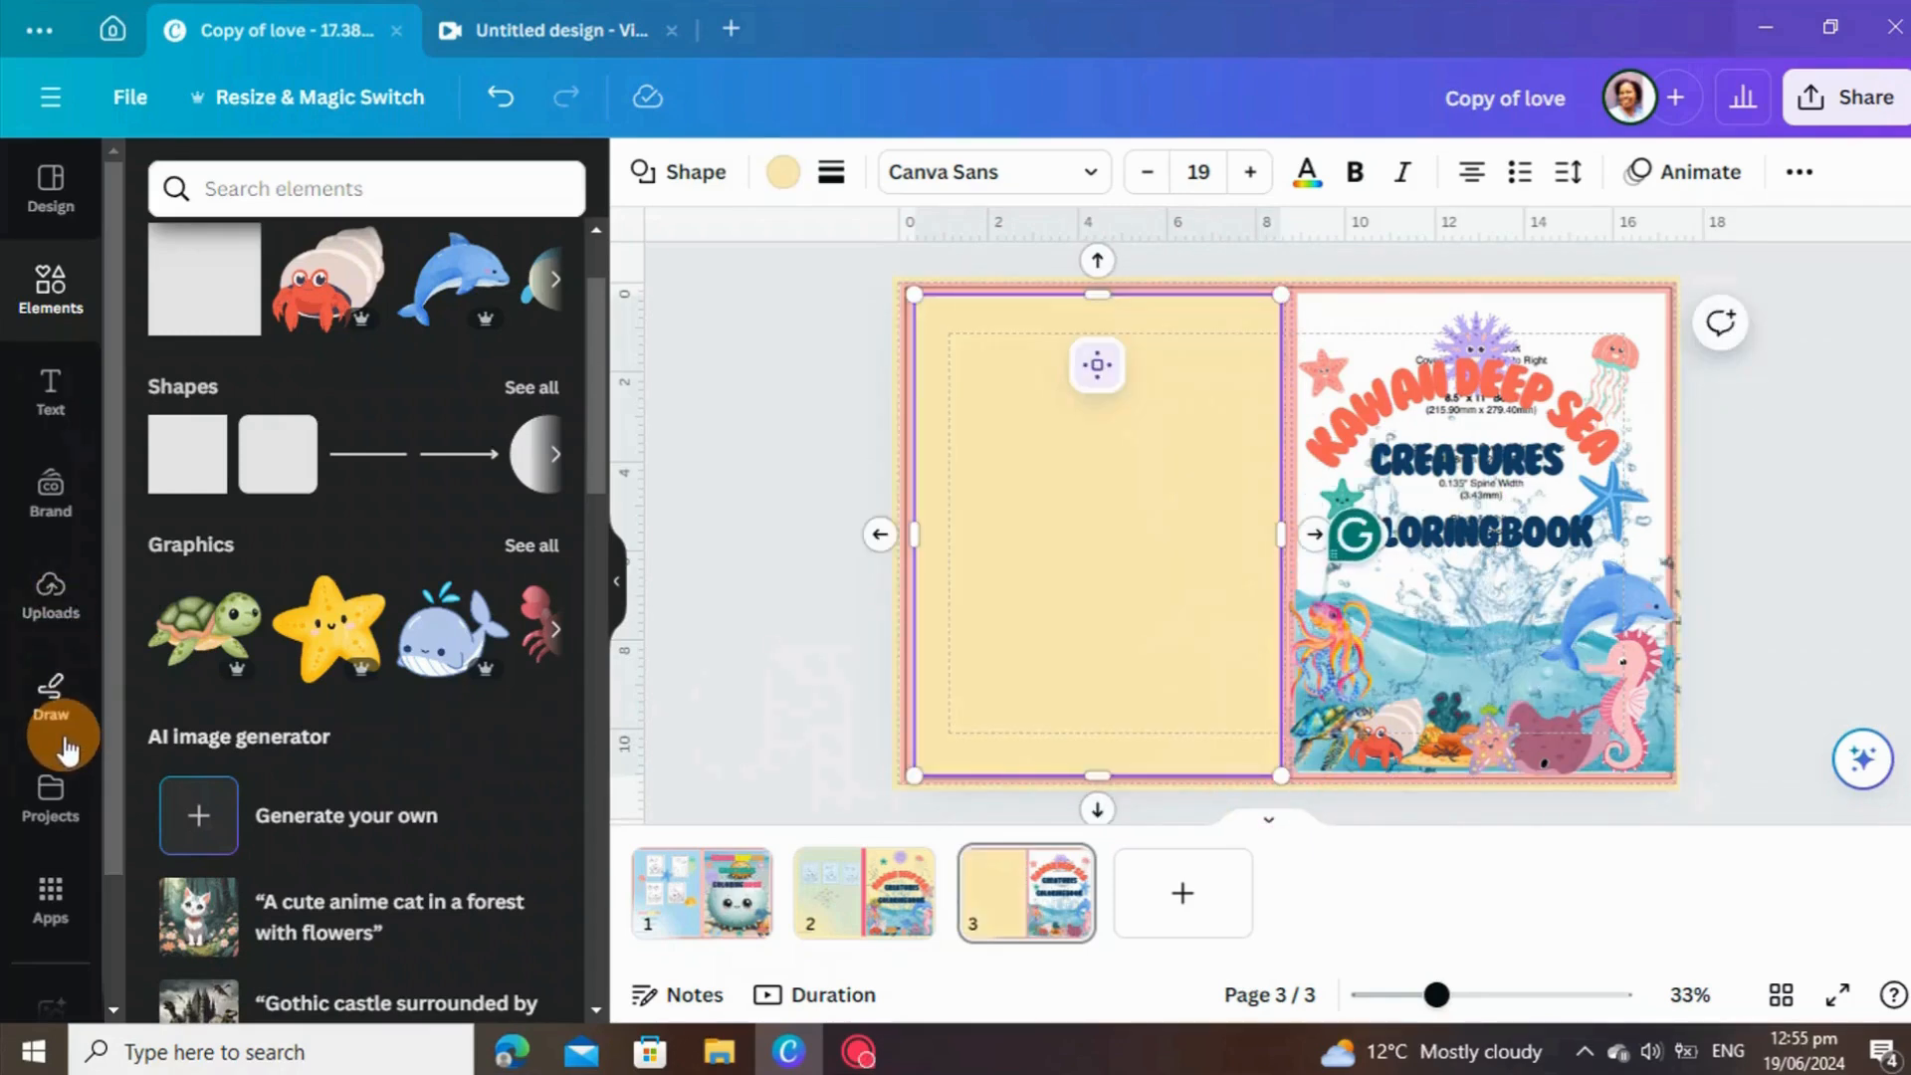
Add the uploaded jellyfish-and-starfish coloring page and place it in the back cover's upper-left corner.
{"action": "left_click", "coordinate": [50, 625]}
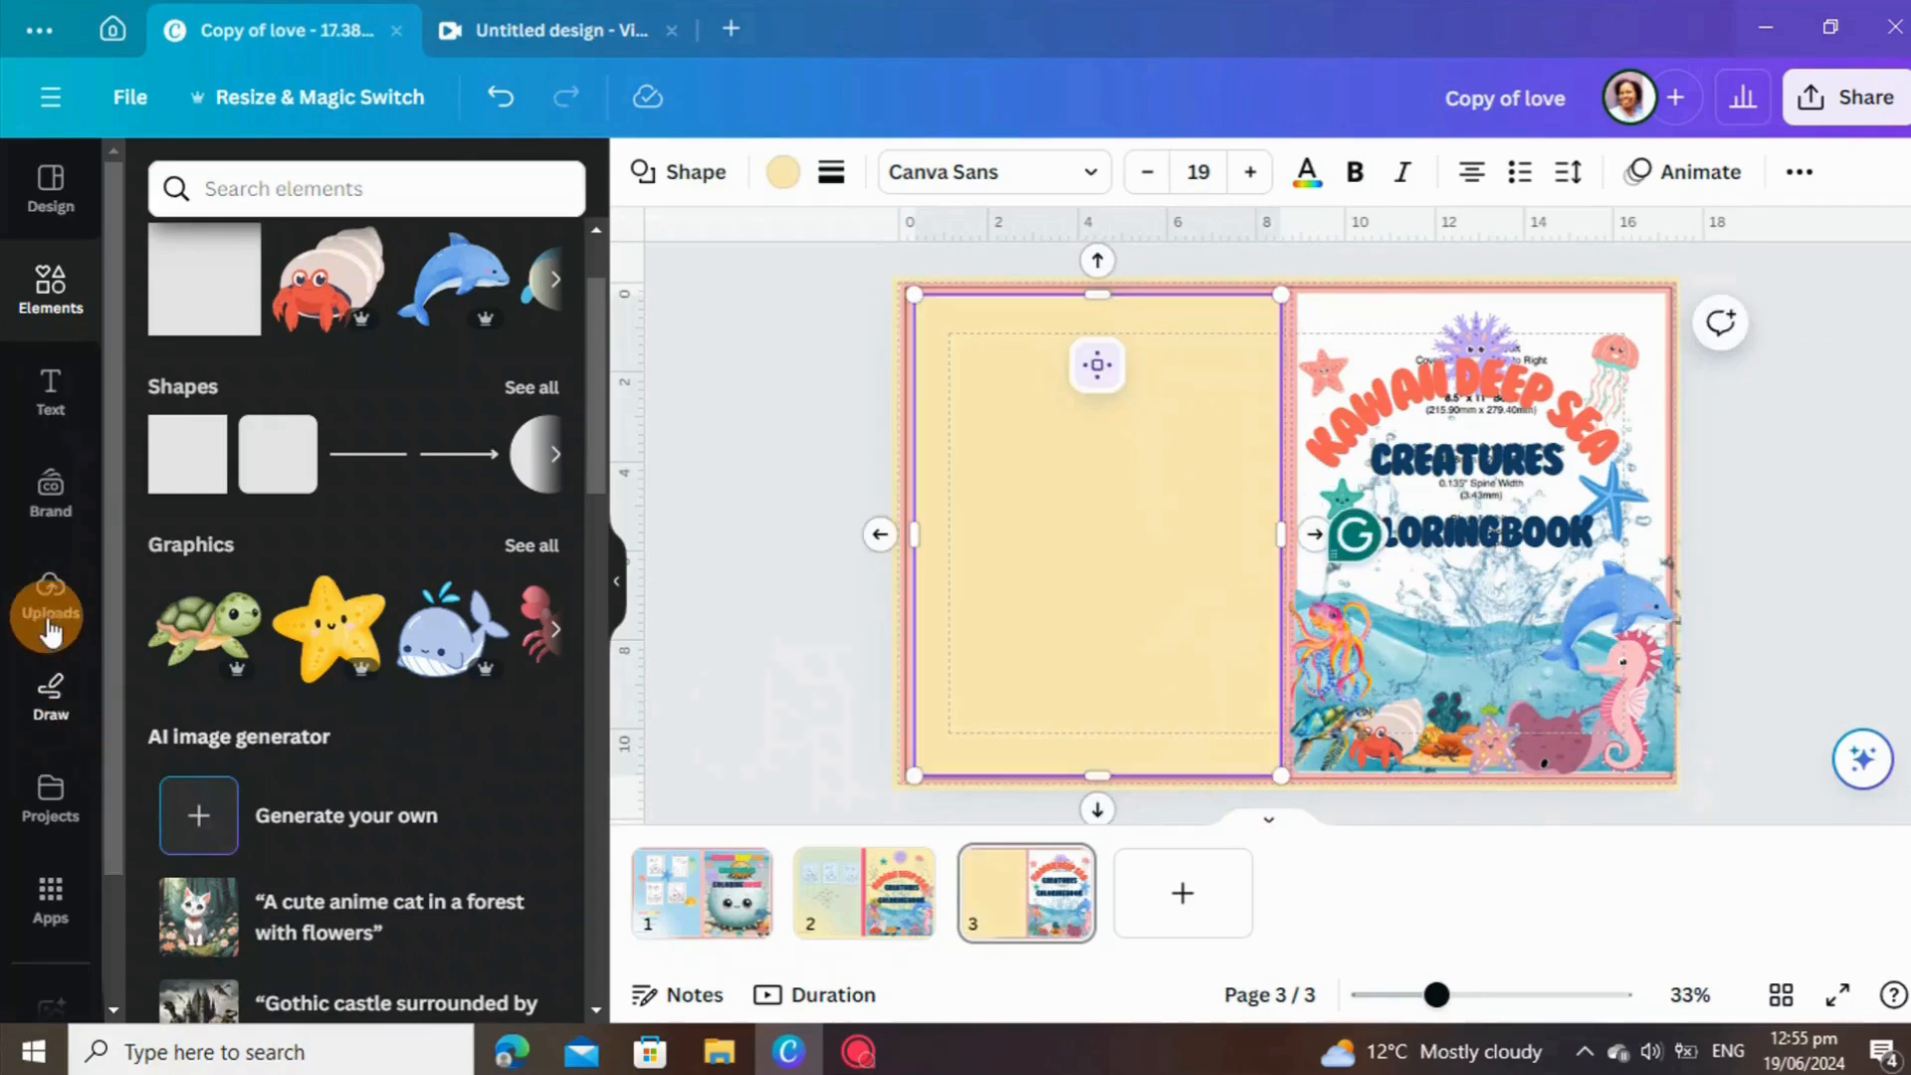
{"action": "left_click", "coordinate": [54, 615]}
{"action": "scroll", "coordinate": [398, 725], "scroll_direction": "down", "scroll_amount": 2}
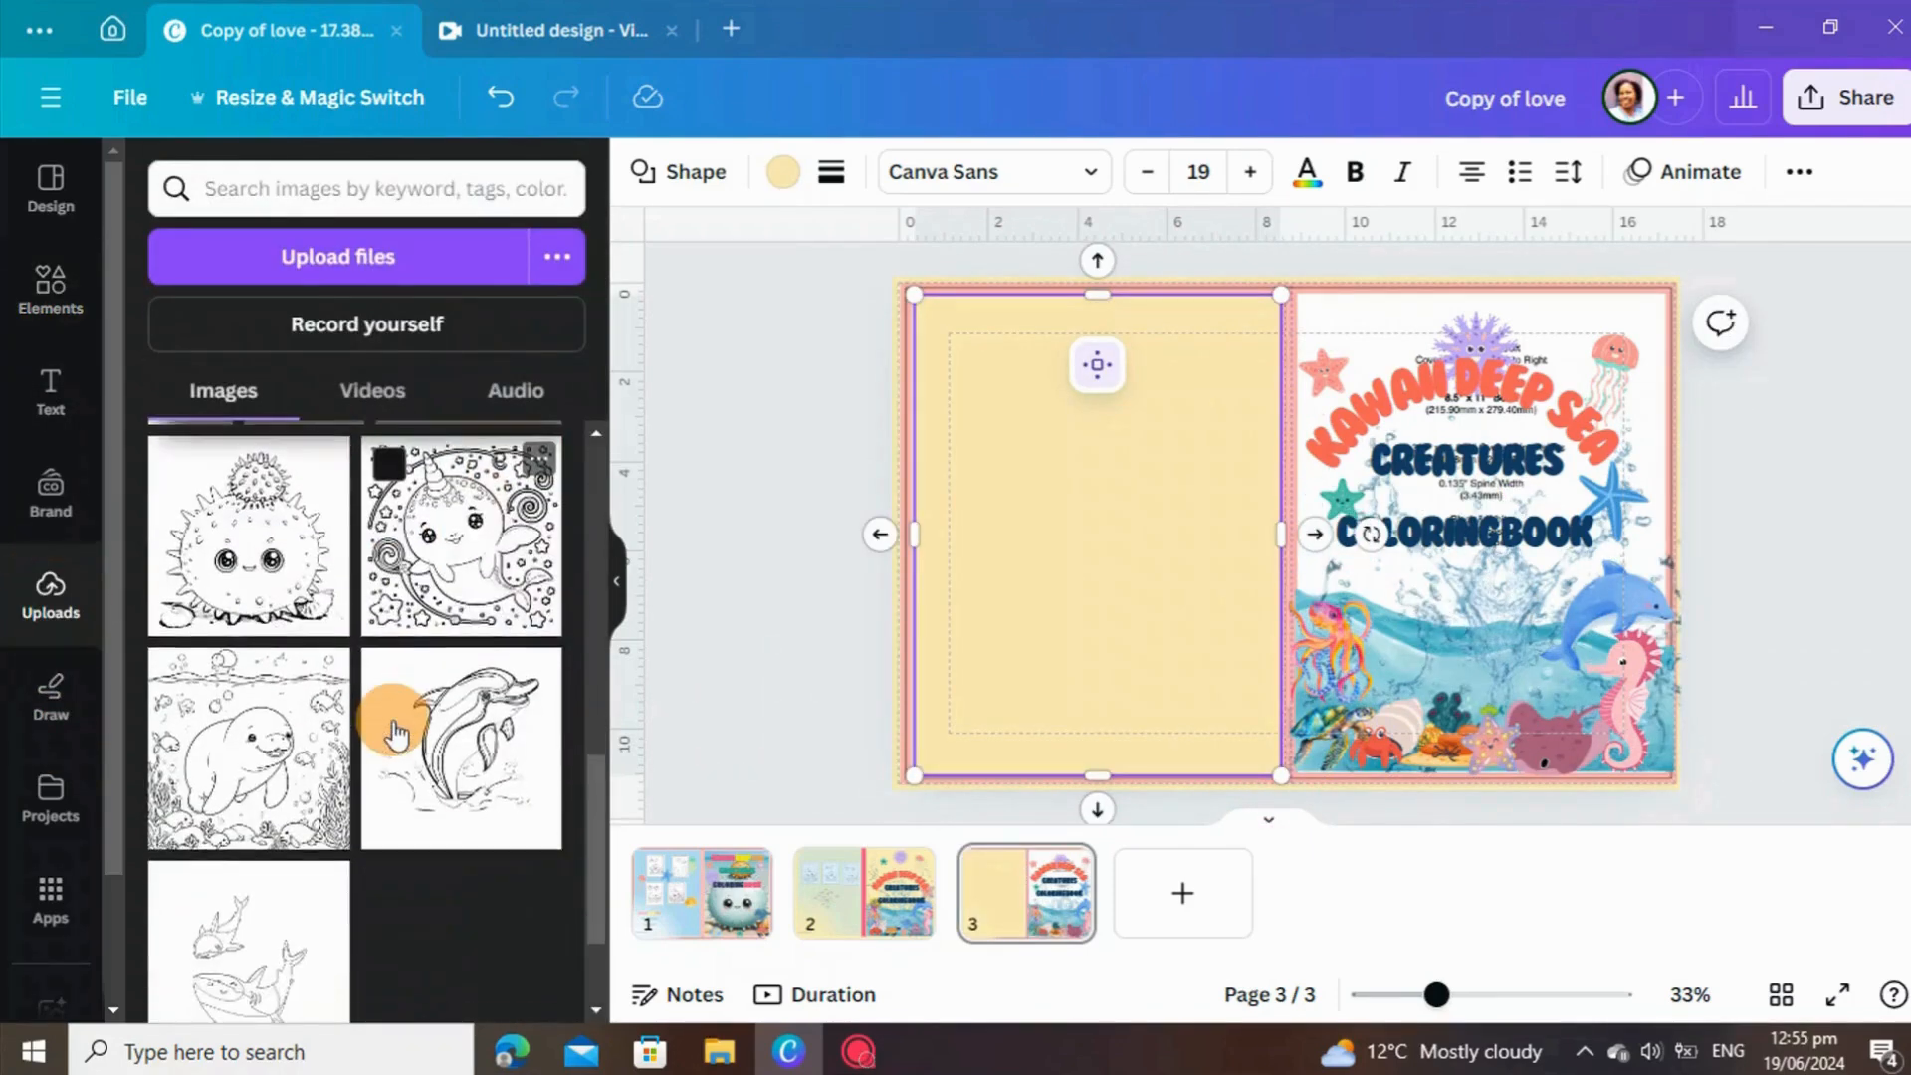
{"action": "scroll", "coordinate": [395, 723], "scroll_direction": "up", "scroll_amount": 2}
{"action": "scroll", "coordinate": [395, 727], "scroll_direction": "up", "scroll_amount": 5}
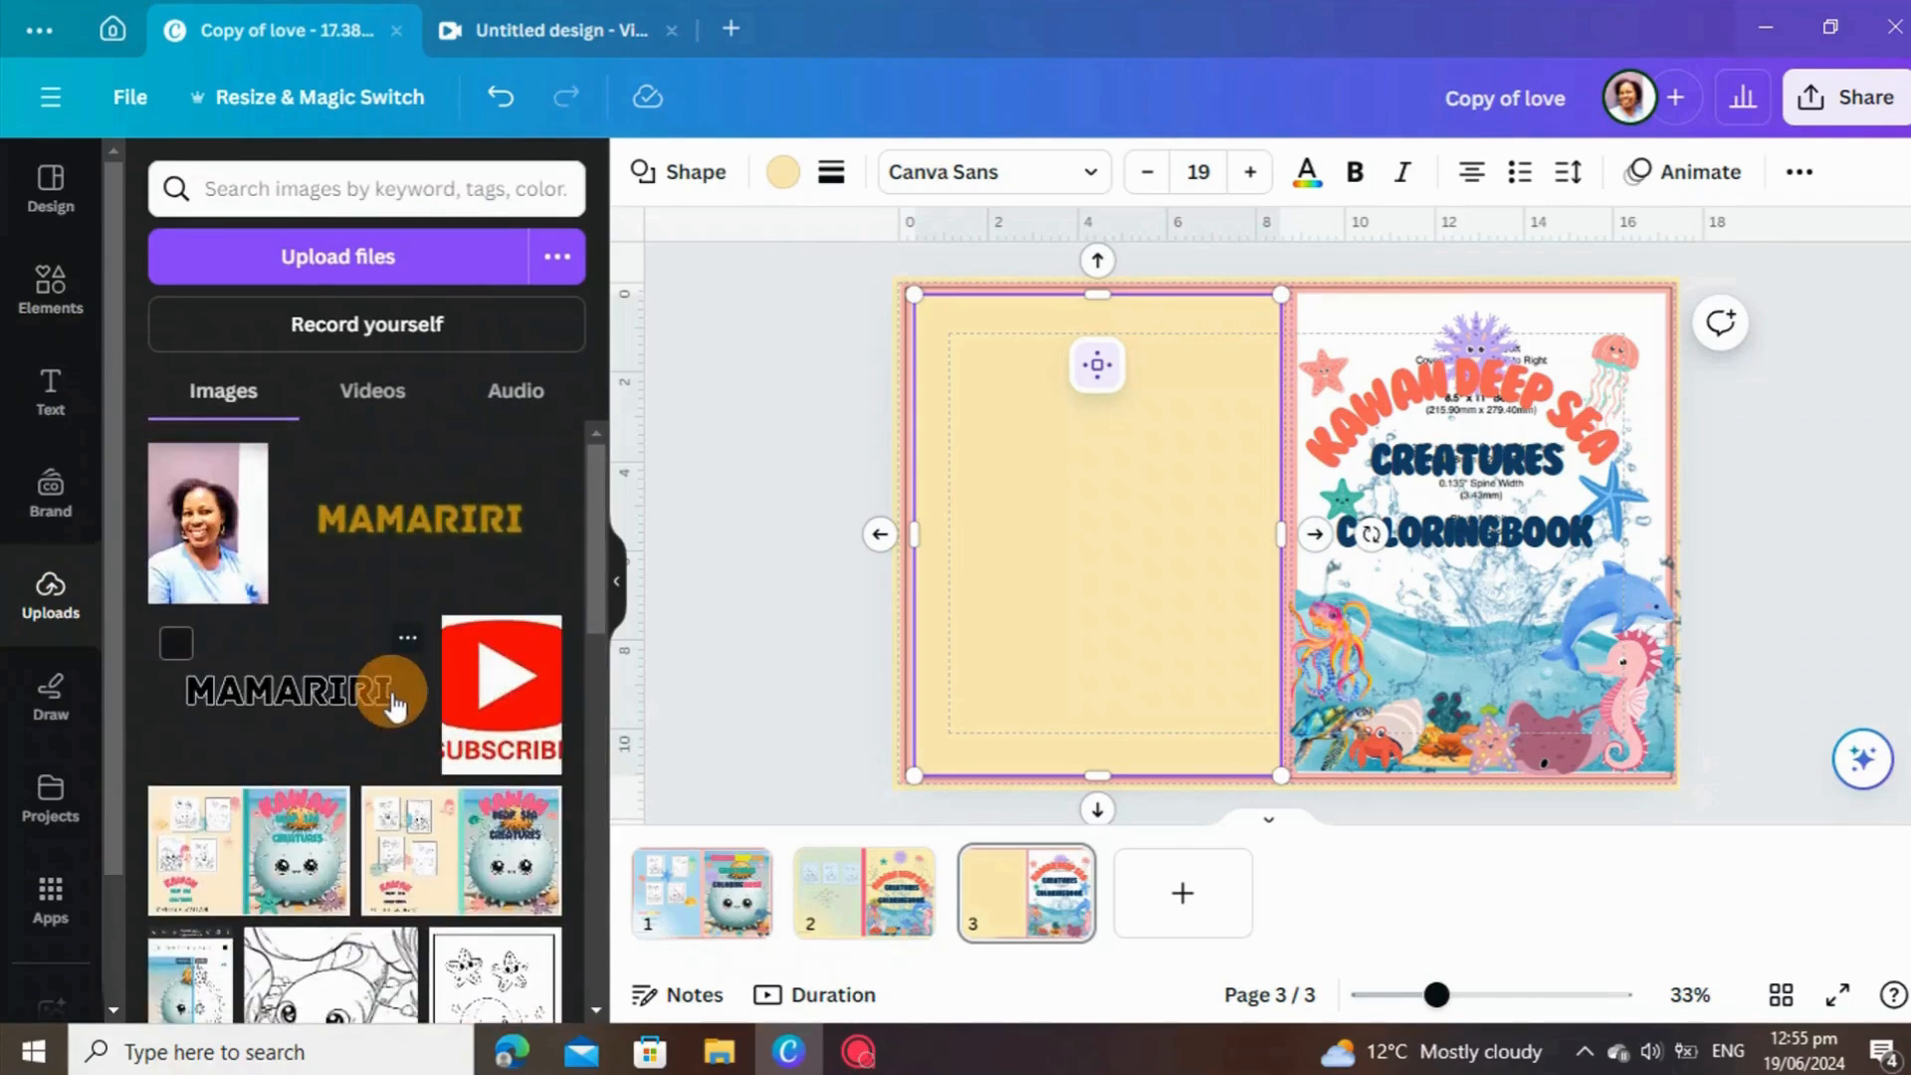
{"action": "scroll", "coordinate": [390, 705], "scroll_direction": "down", "scroll_amount": 5}
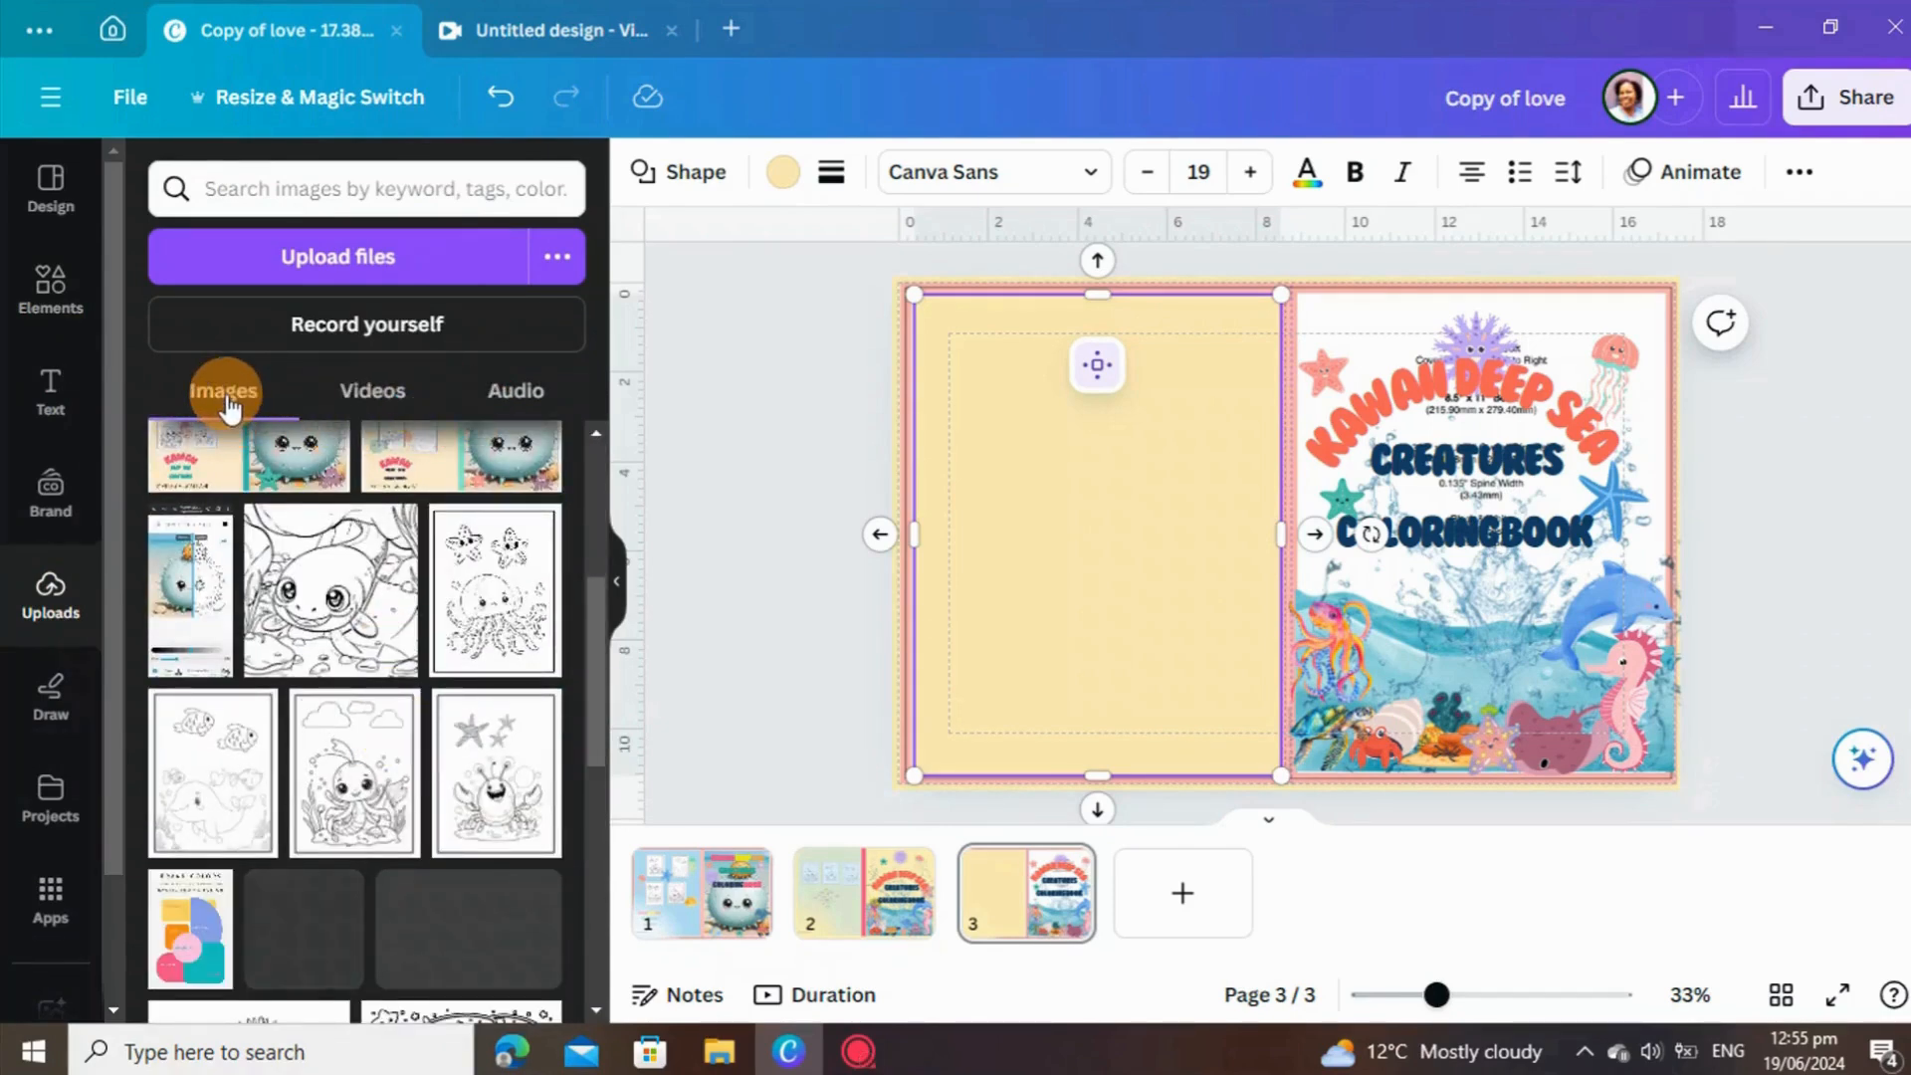
{"action": "left_click", "coordinate": [474, 615]}
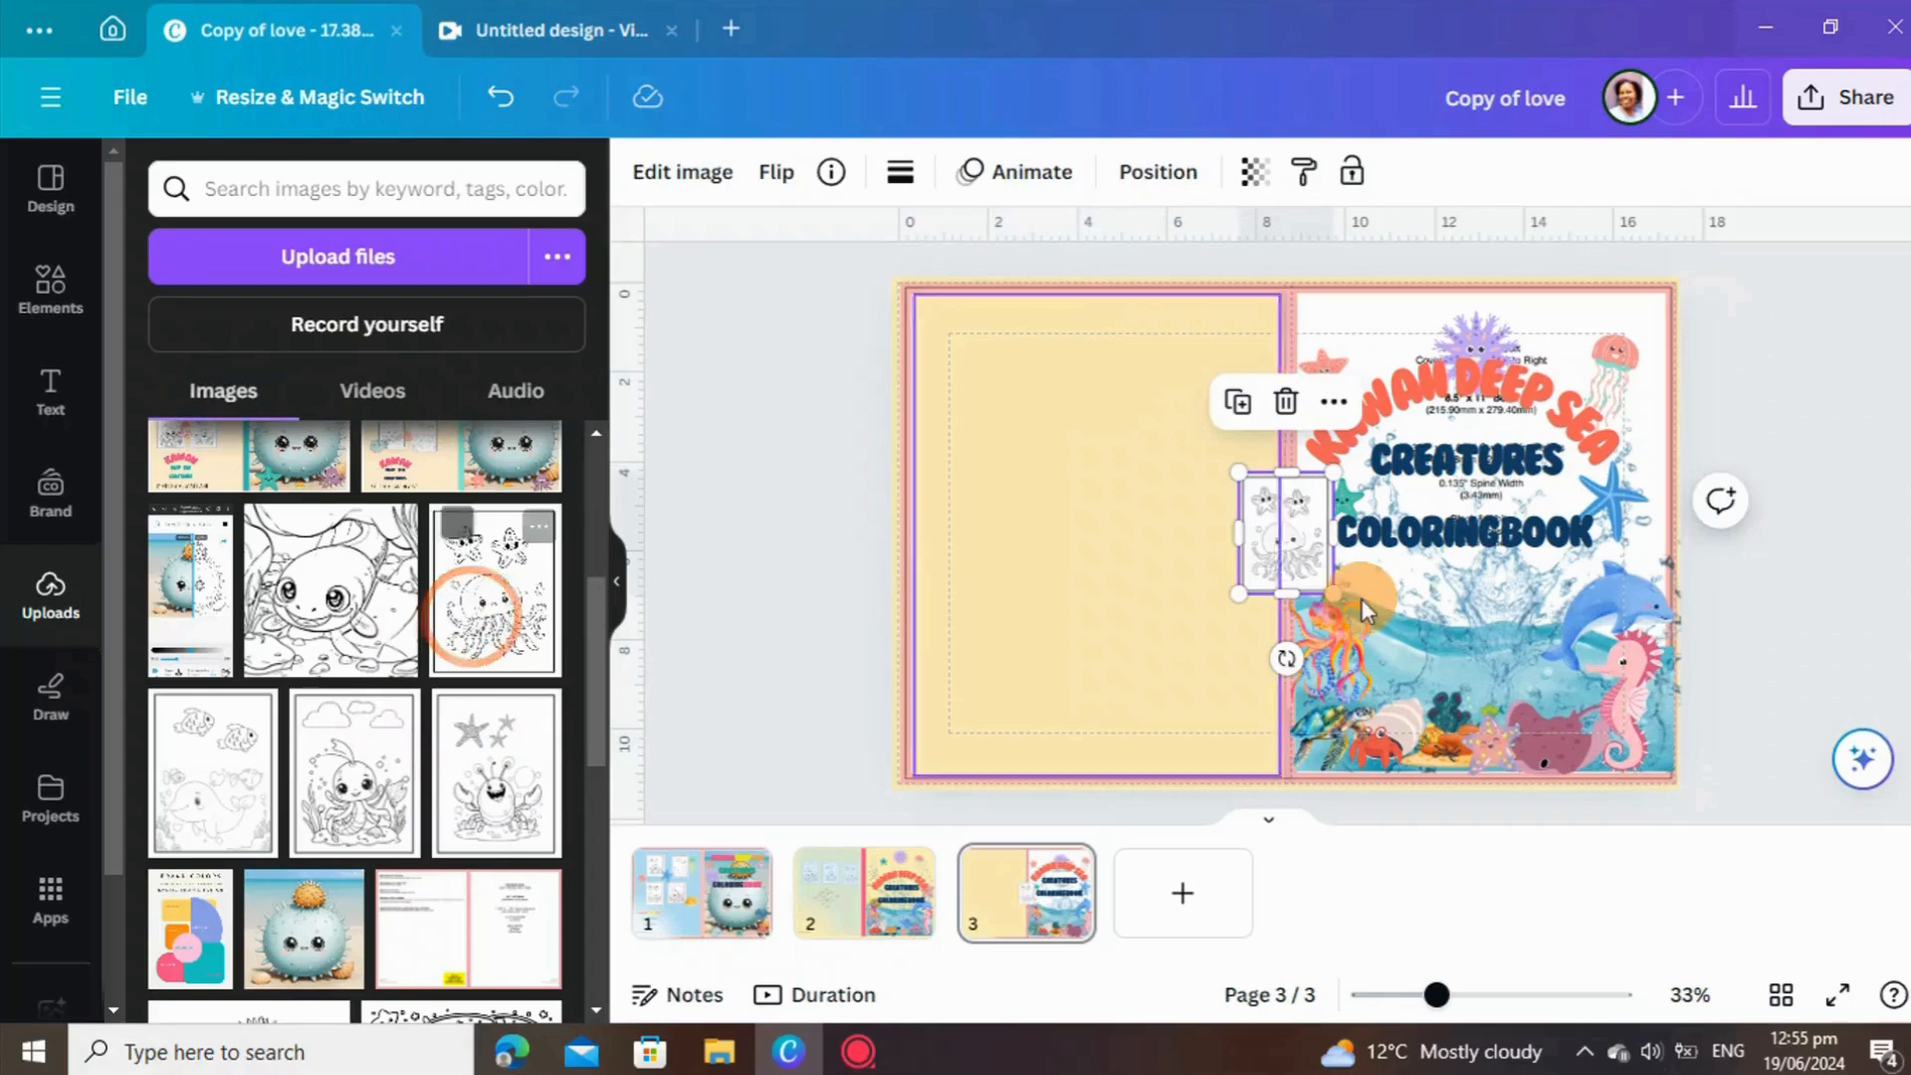
{"action": "left_click_drag", "start_coordinate": [1250, 558], "coordinate": [953, 432]}
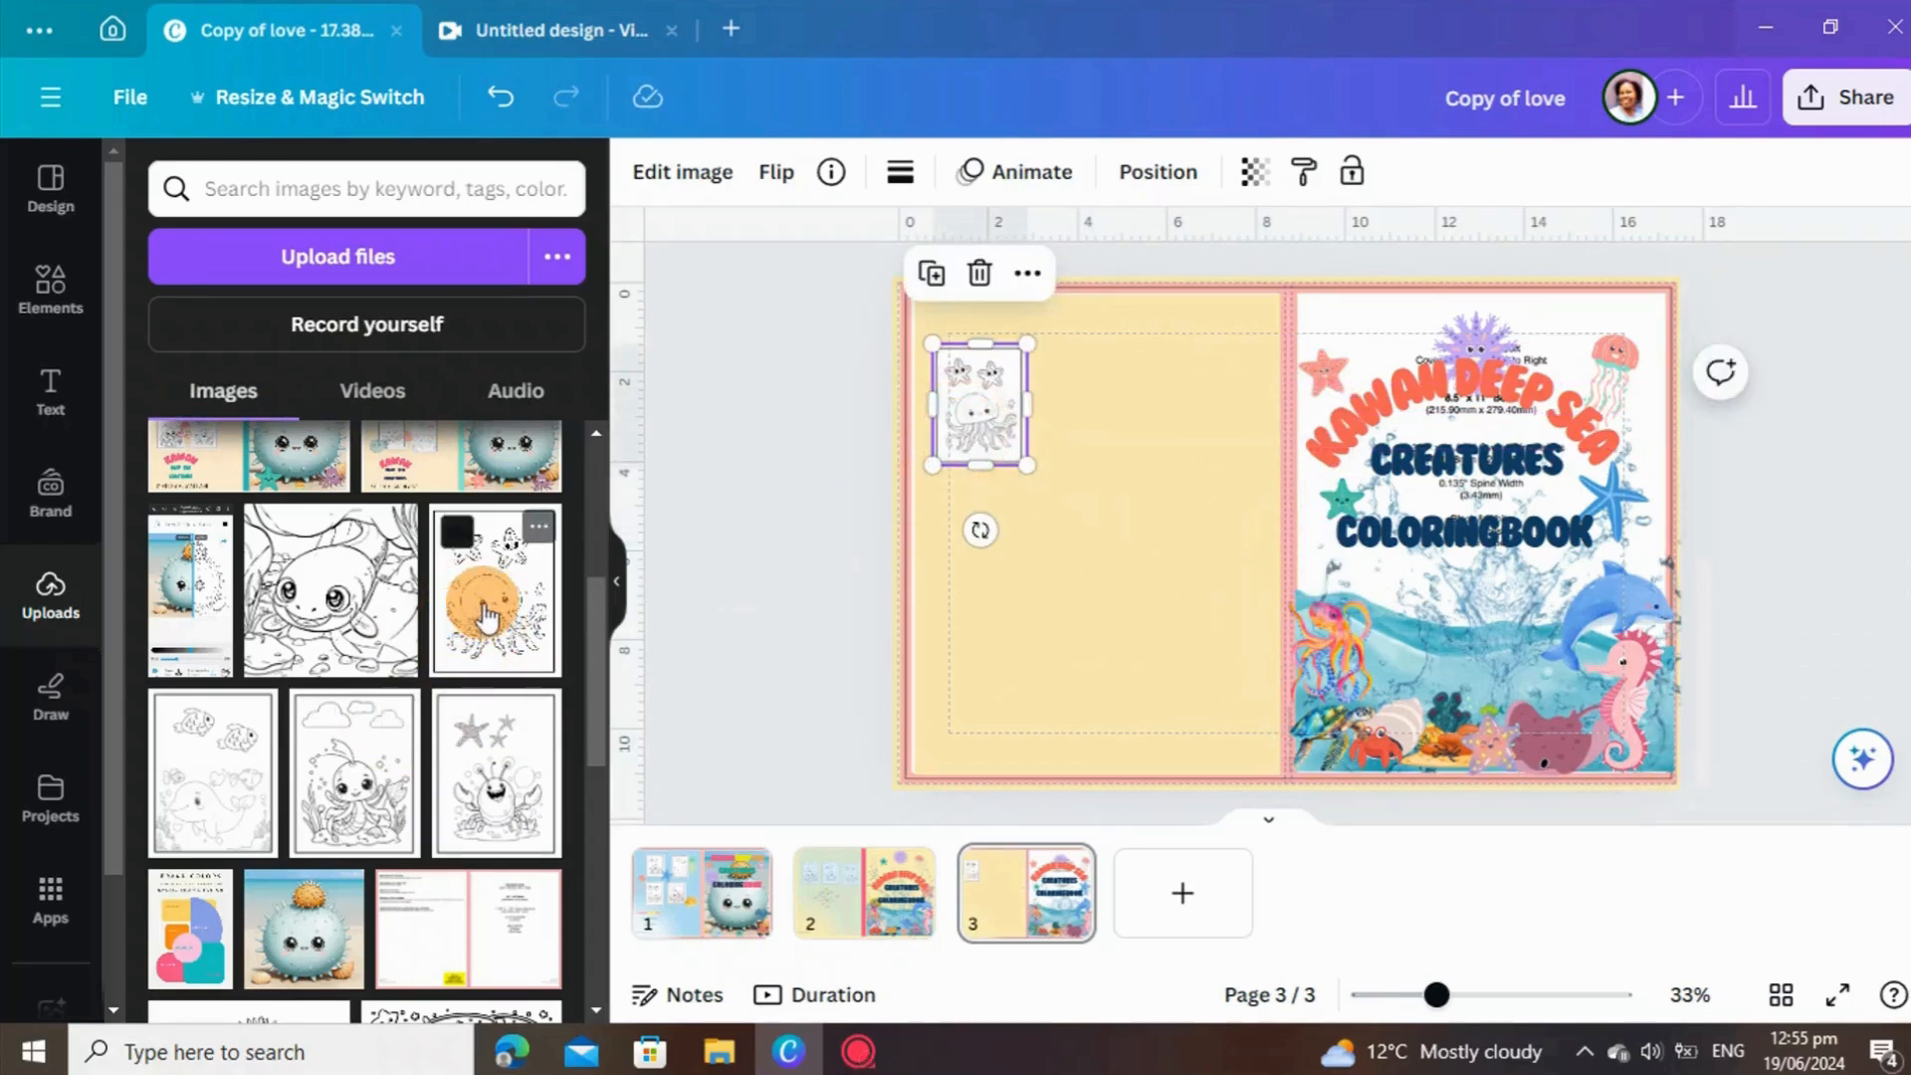
Add the whale-and-fish and the cloud-topped fish coloring pages in a row beside the first, shrinking the last to match.
{"action": "left_click", "coordinate": [207, 756]}
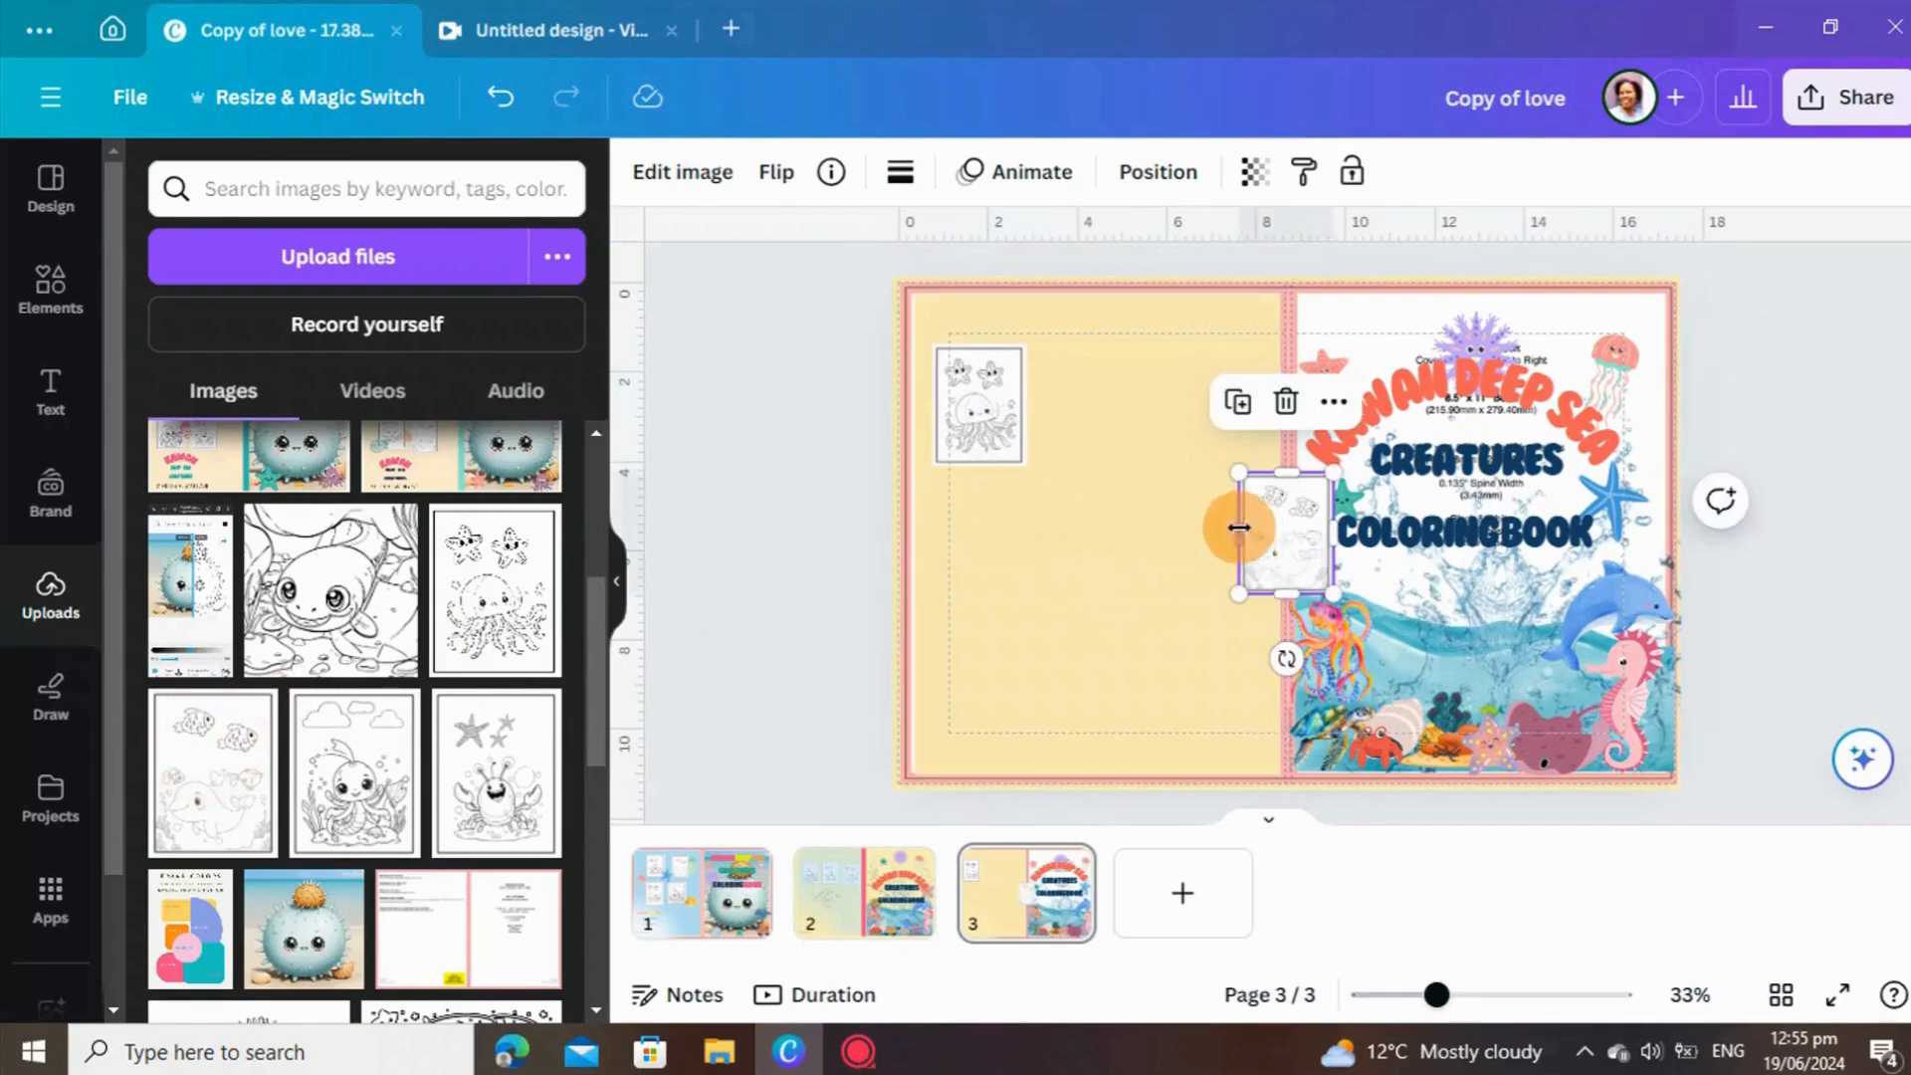
{"action": "left_click_drag", "start_coordinate": [1268, 544], "coordinate": [1083, 419]}
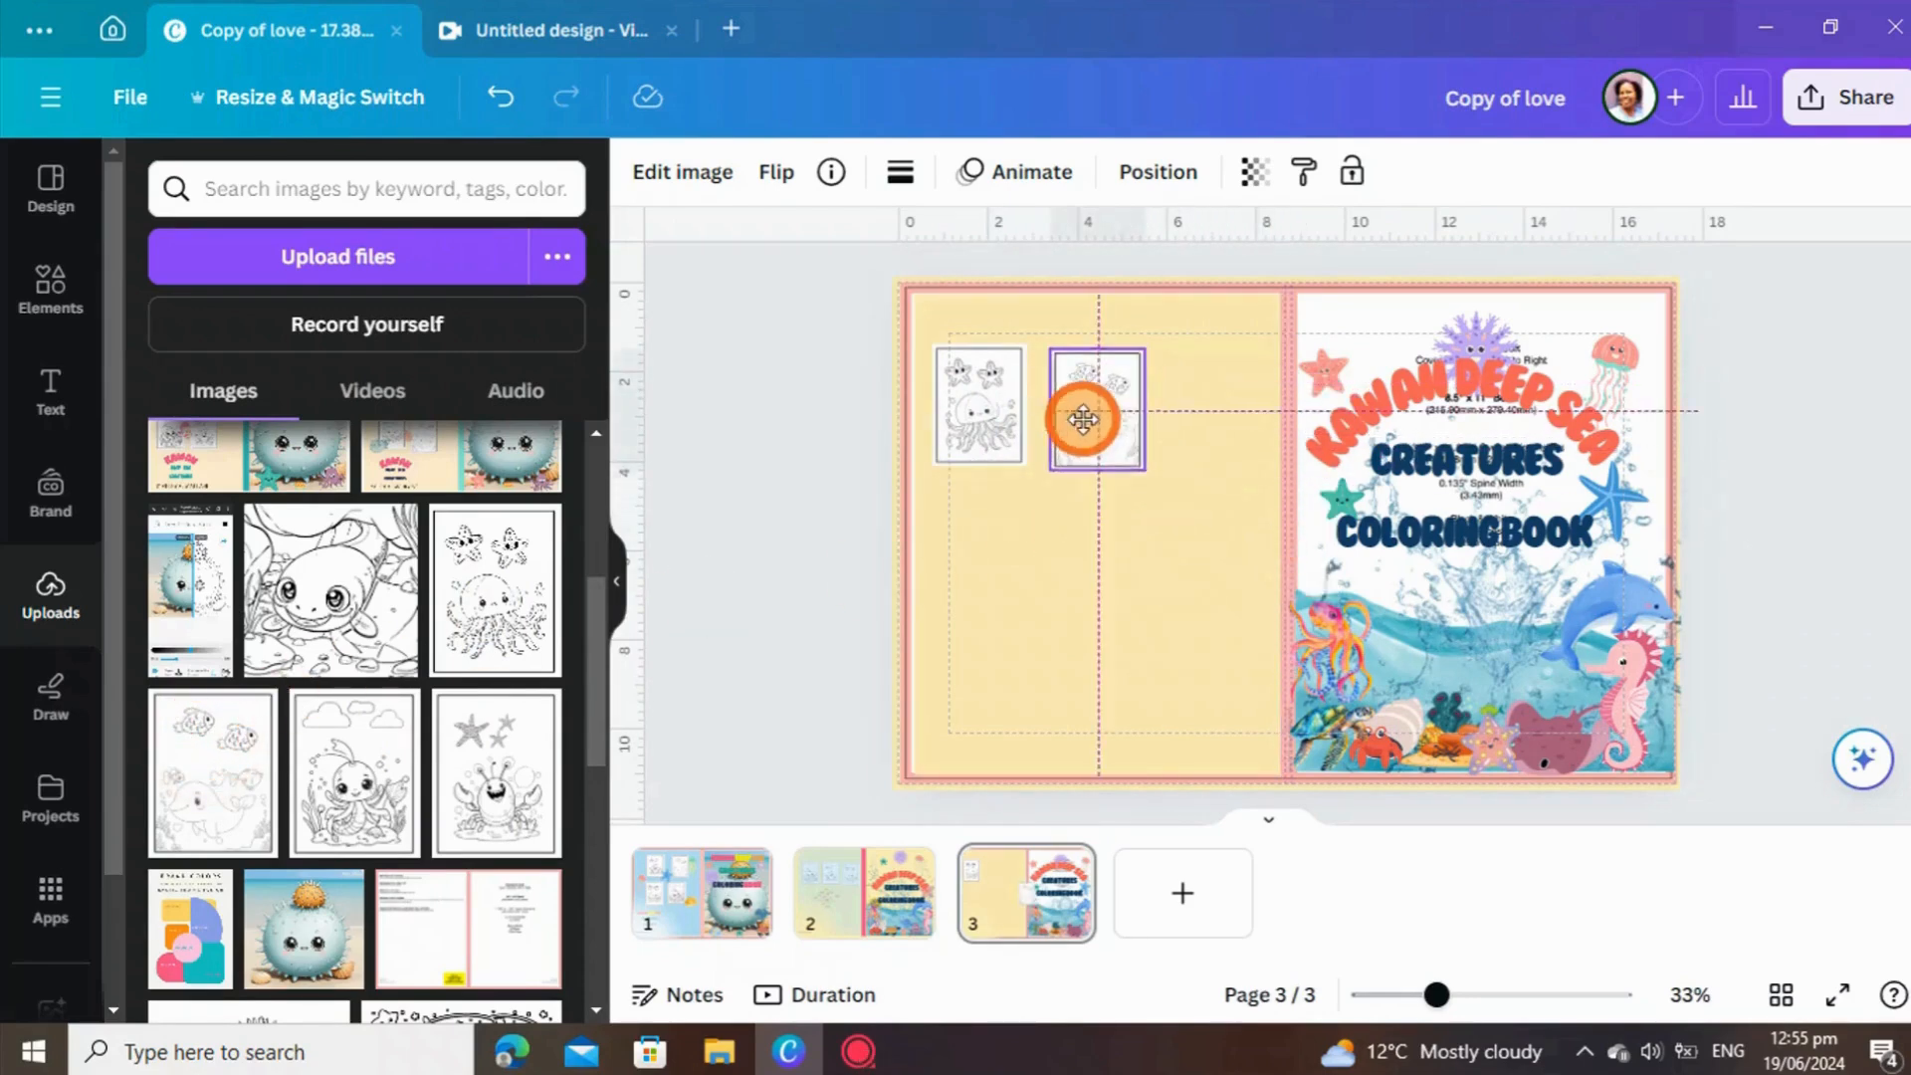
{"action": "left_click", "coordinate": [354, 773]}
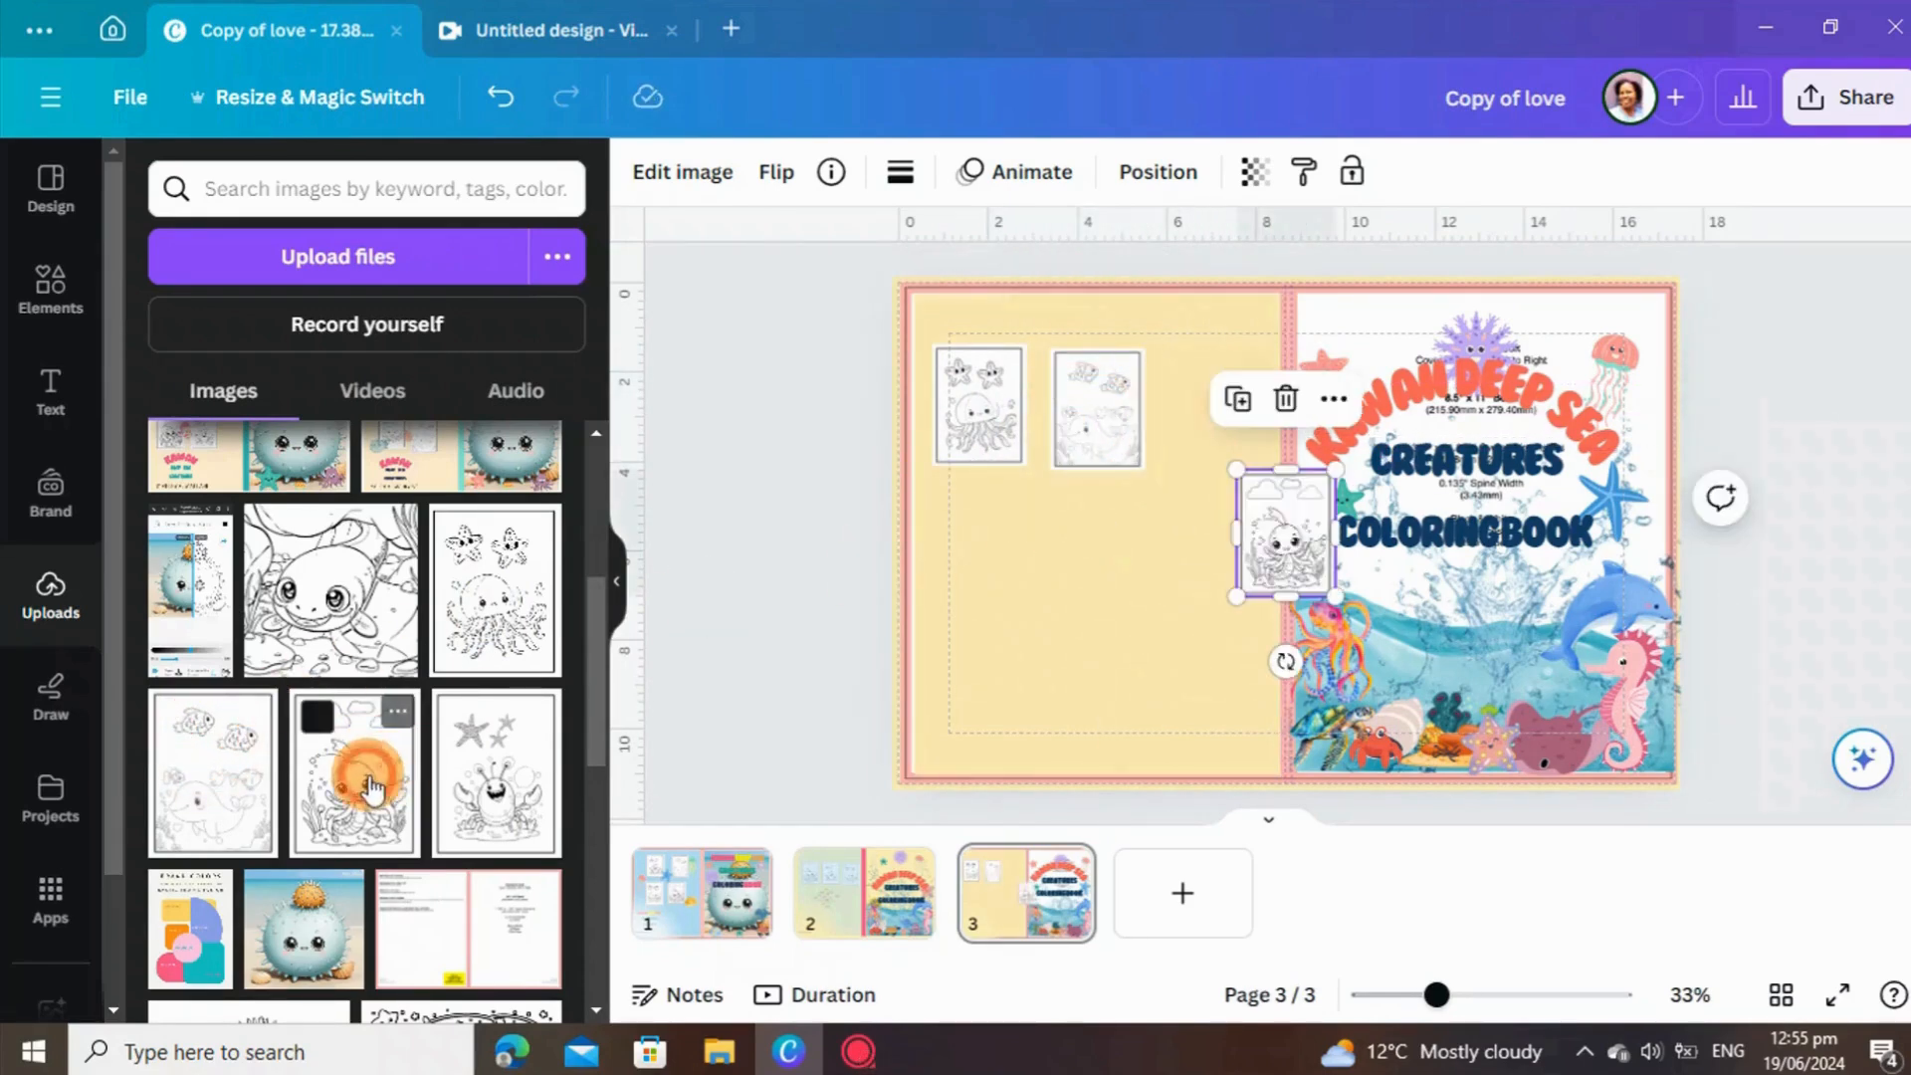
{"action": "left_click_drag", "start_coordinate": [1274, 543], "coordinate": [1200, 414]}
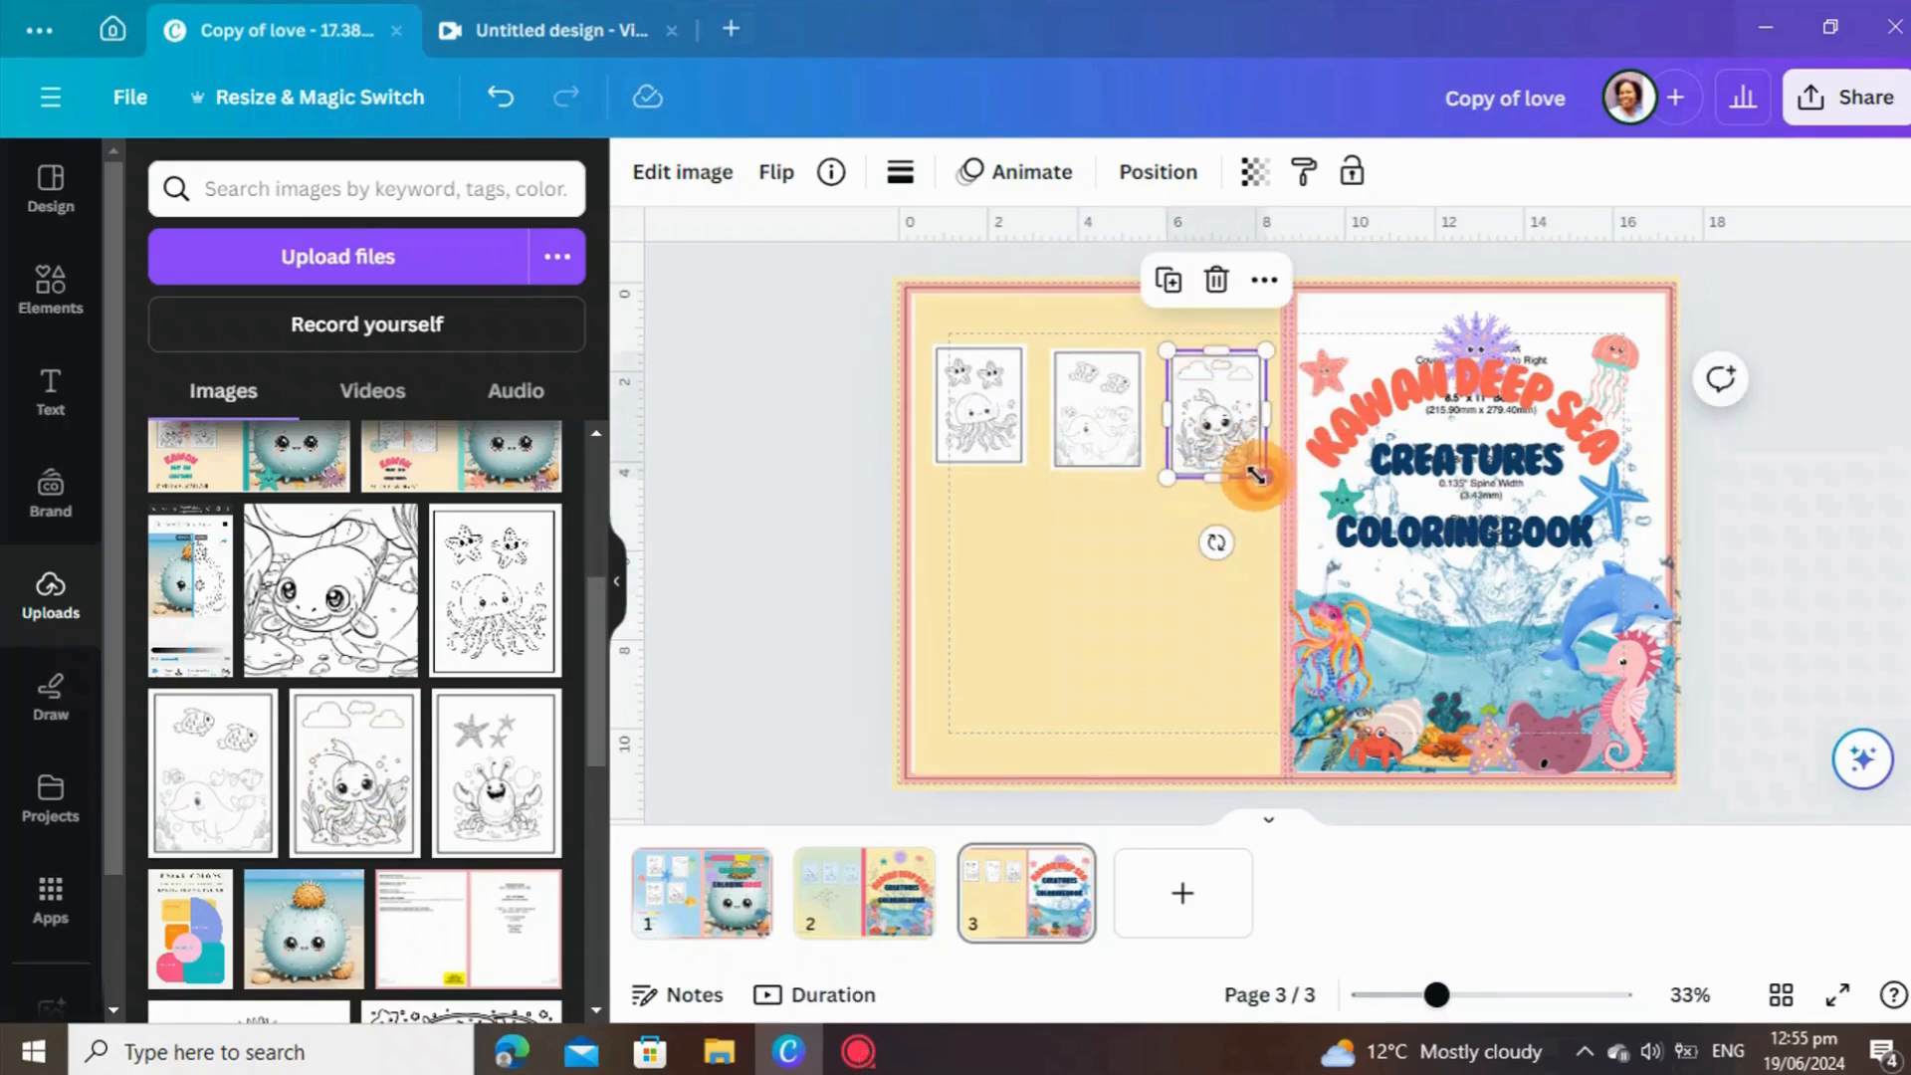
{"action": "mouse_move", "coordinate": [1256, 475]}
{"action": "left_mouse_down"}
{"action": "mouse_move", "coordinate": [1218, 444]}
{"action": "mouse_move", "coordinate": [1234, 460]}
{"action": "left_mouse_up"}
{"action": "left_click", "coordinate": [1806, 552]}
Add the school-of-fish graphic from the recently used elements and place it below the coloring pages on the back cover.
{"action": "scroll", "coordinate": [278, 875], "scroll_direction": "up", "scroll_amount": 10}
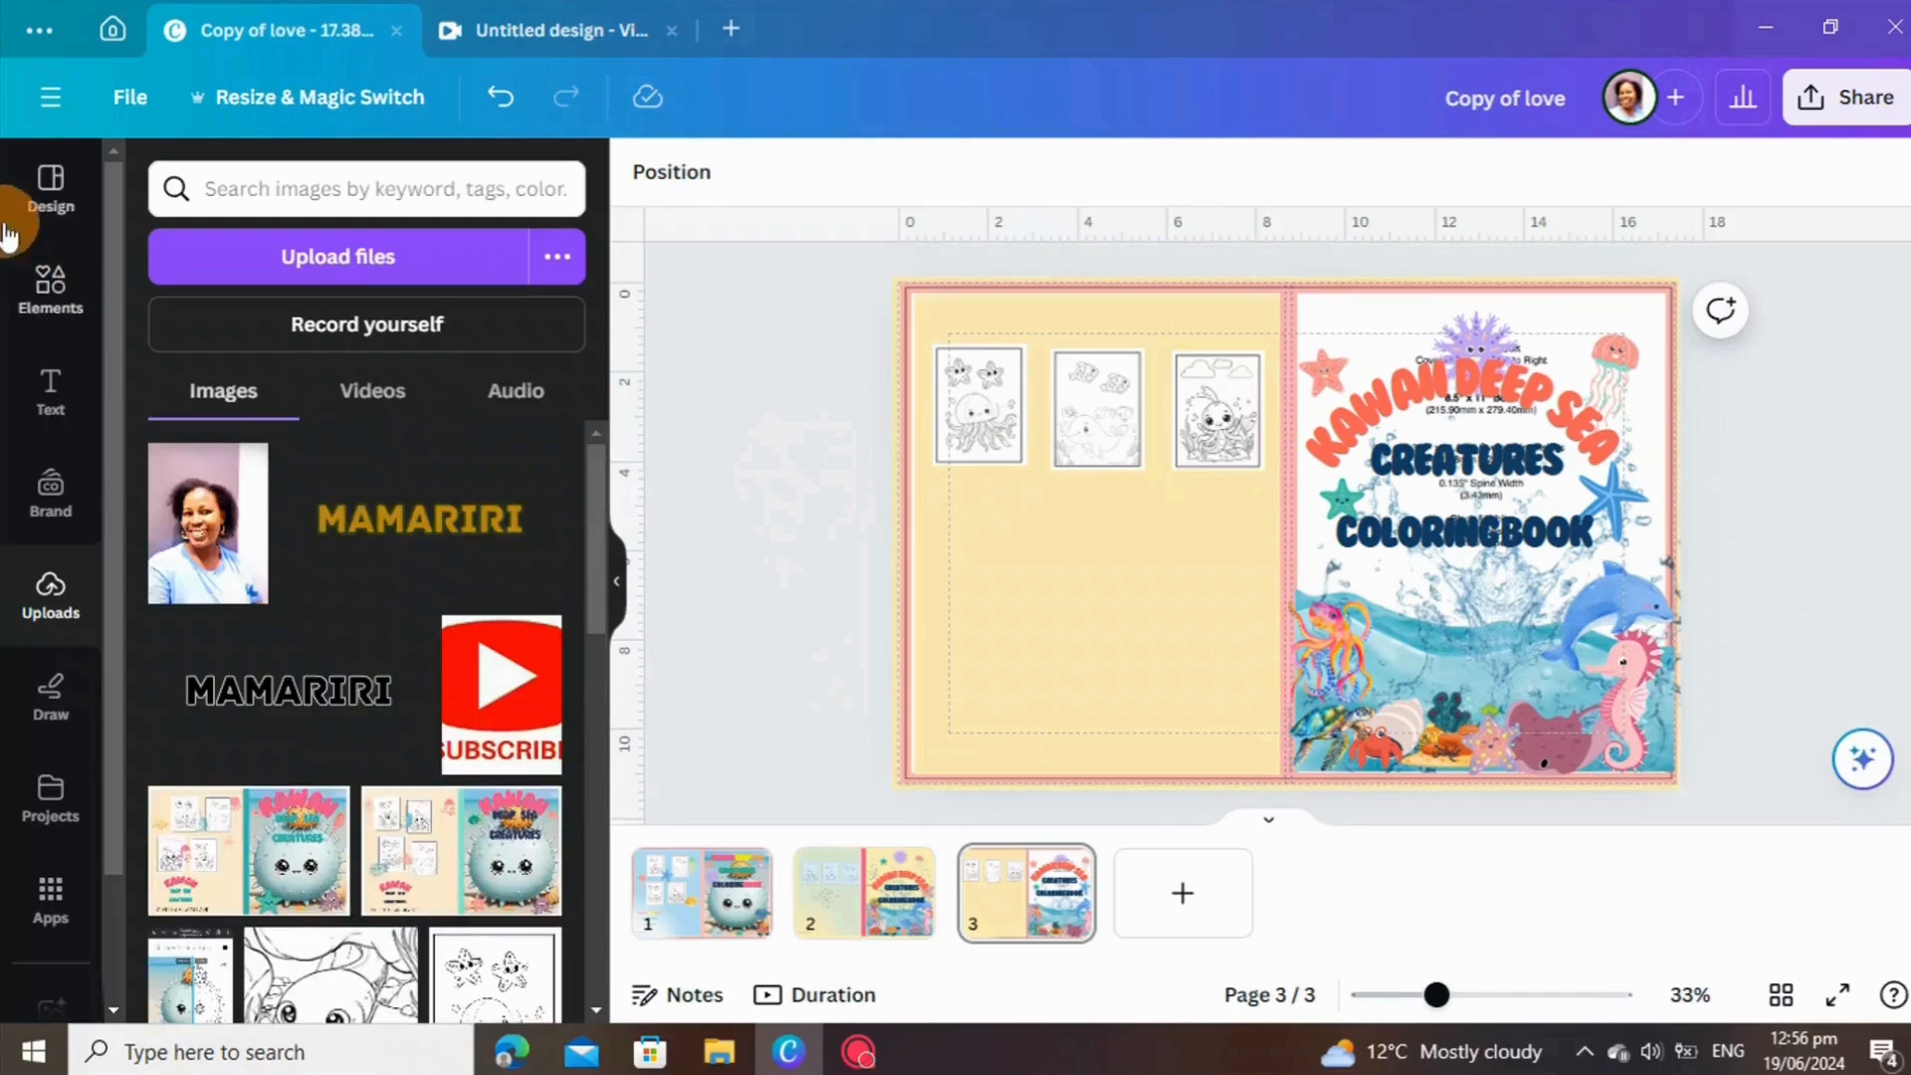
{"action": "left_click", "coordinate": [49, 288]}
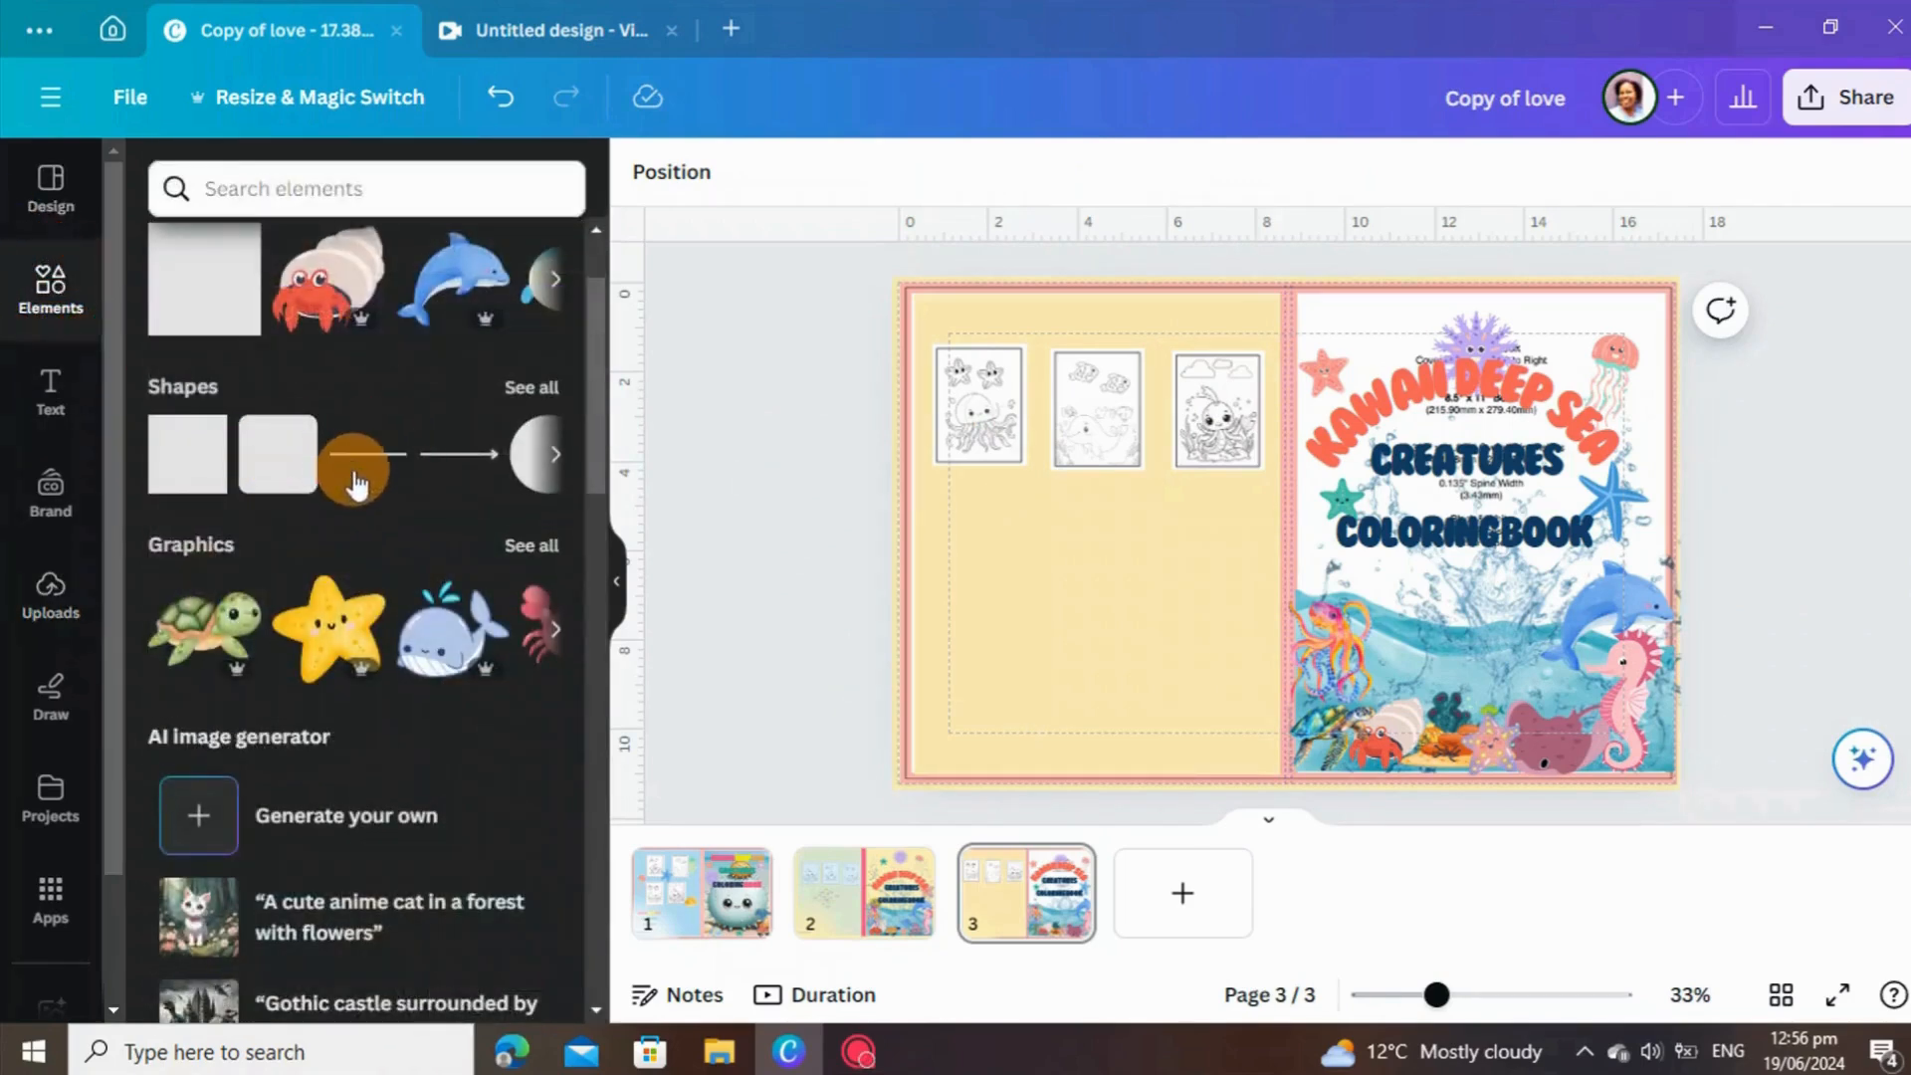
{"action": "scroll", "coordinate": [189, 399], "scroll_direction": "up", "scroll_amount": 2}
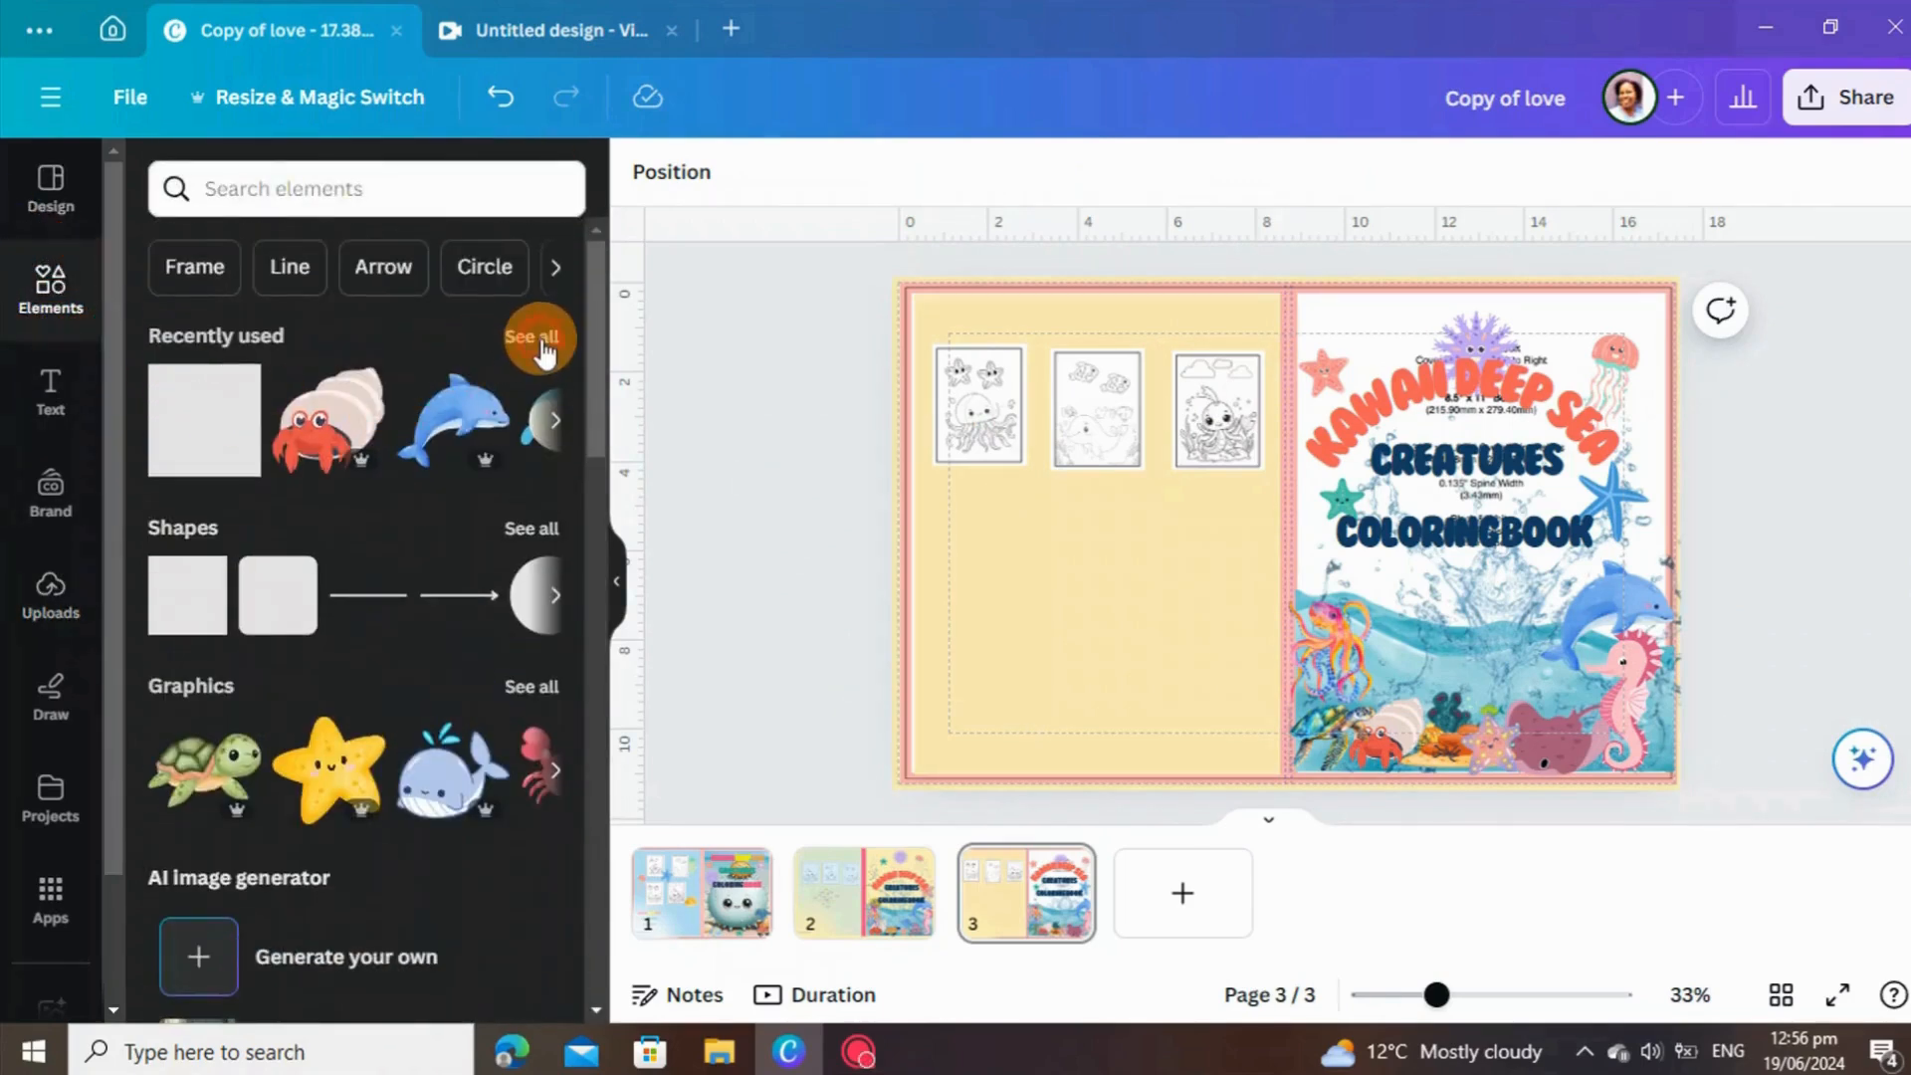
{"action": "left_click", "coordinate": [537, 338]}
{"action": "scroll", "coordinate": [477, 716], "scroll_direction": "down", "scroll_amount": 5}
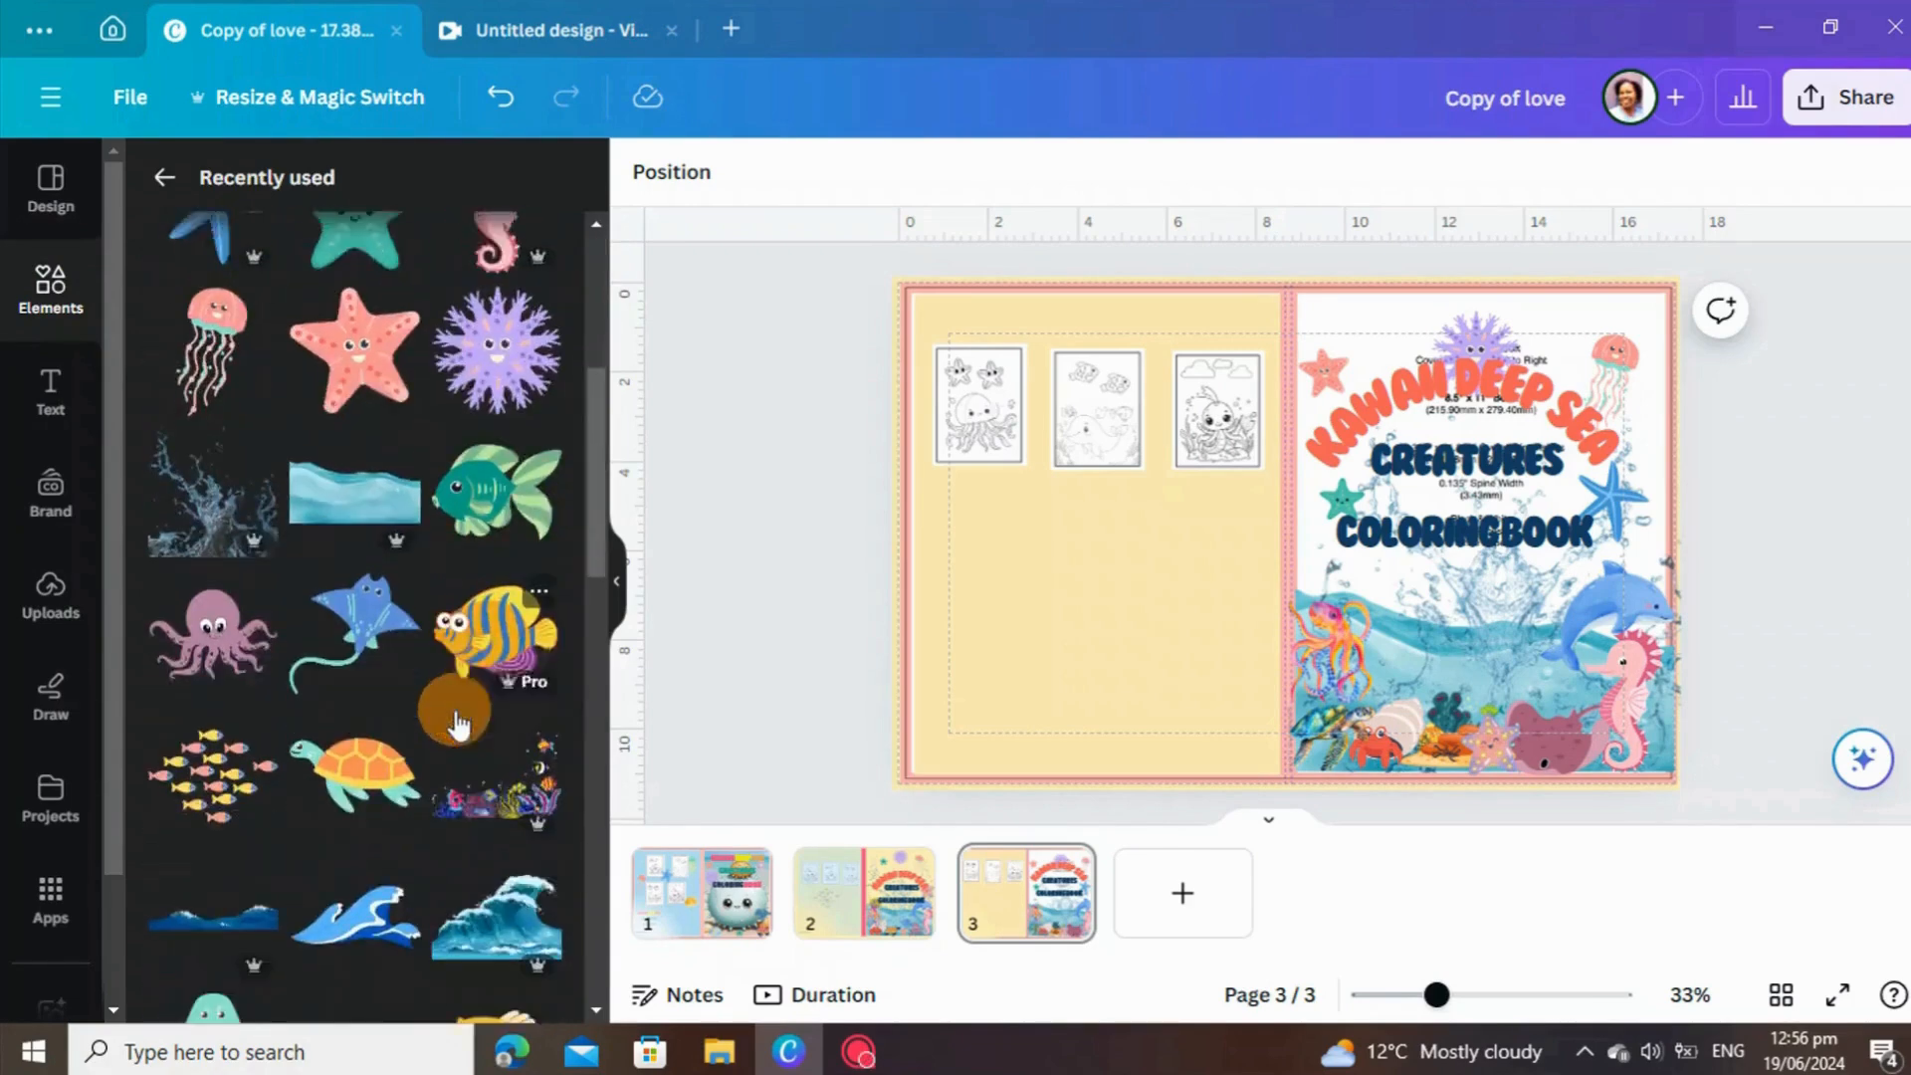
{"action": "scroll", "coordinate": [458, 721], "scroll_direction": "down", "scroll_amount": 2}
{"action": "left_click", "coordinate": [207, 612]}
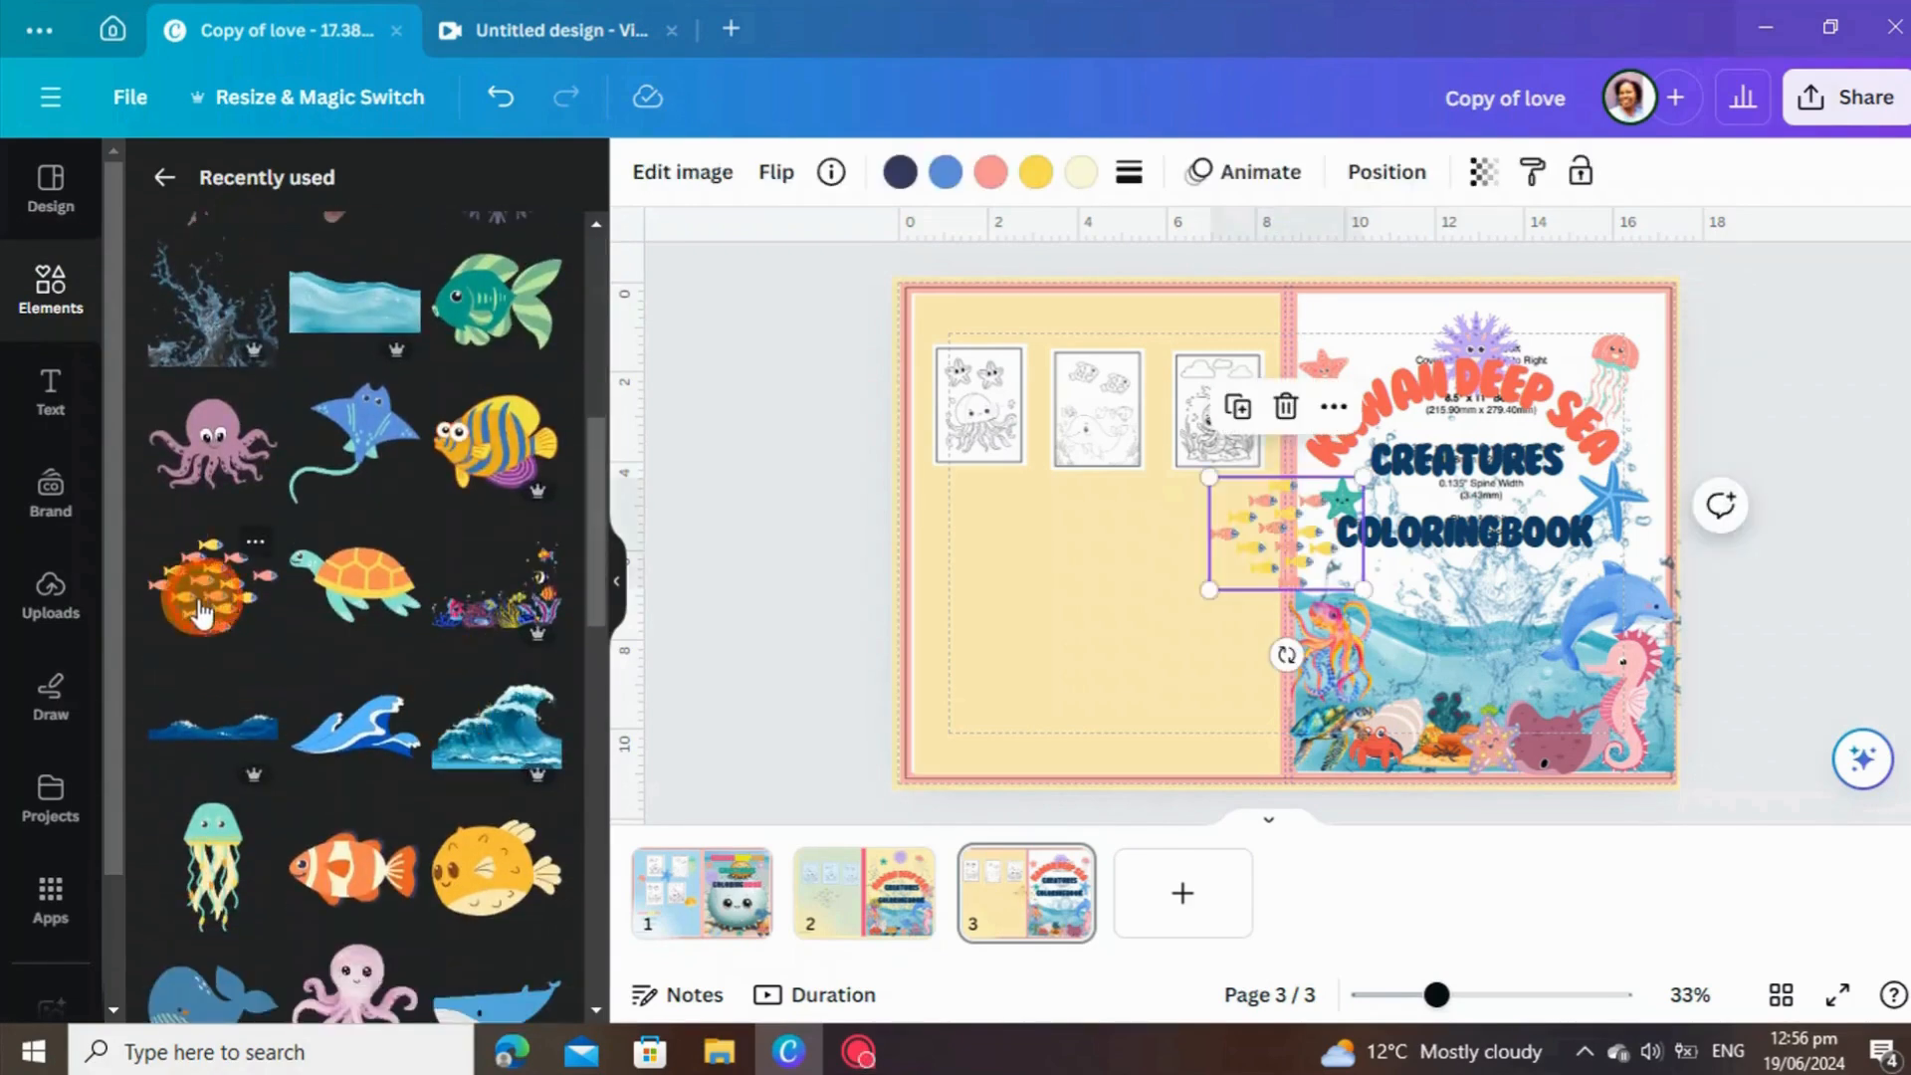
{"action": "left_click_drag", "start_coordinate": [1251, 558], "coordinate": [1061, 576]}
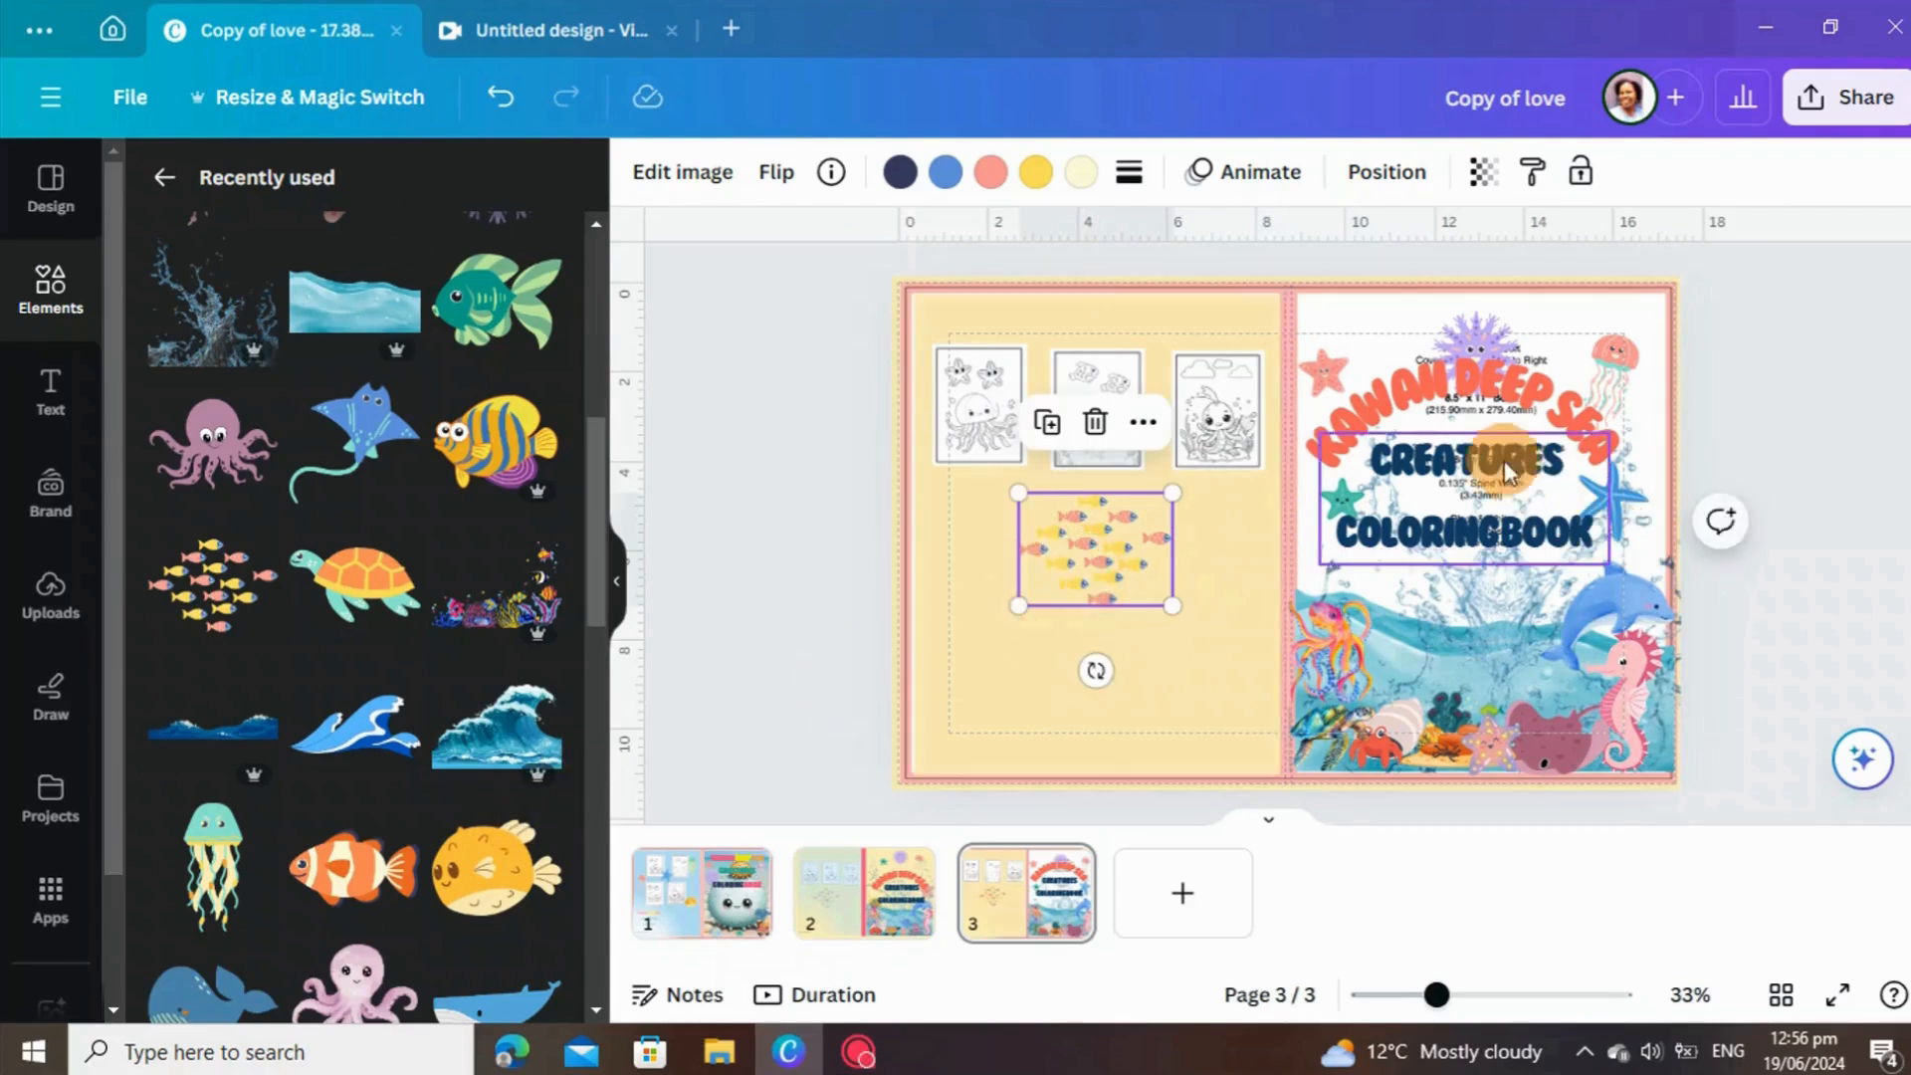
Place small copies of the "CREATURES COLORINGBOOK" text and the curved "KAWAII DEEP SEA" title in the back cover's lower-left corner.
{"action": "right_click", "coordinate": [977, 689]}
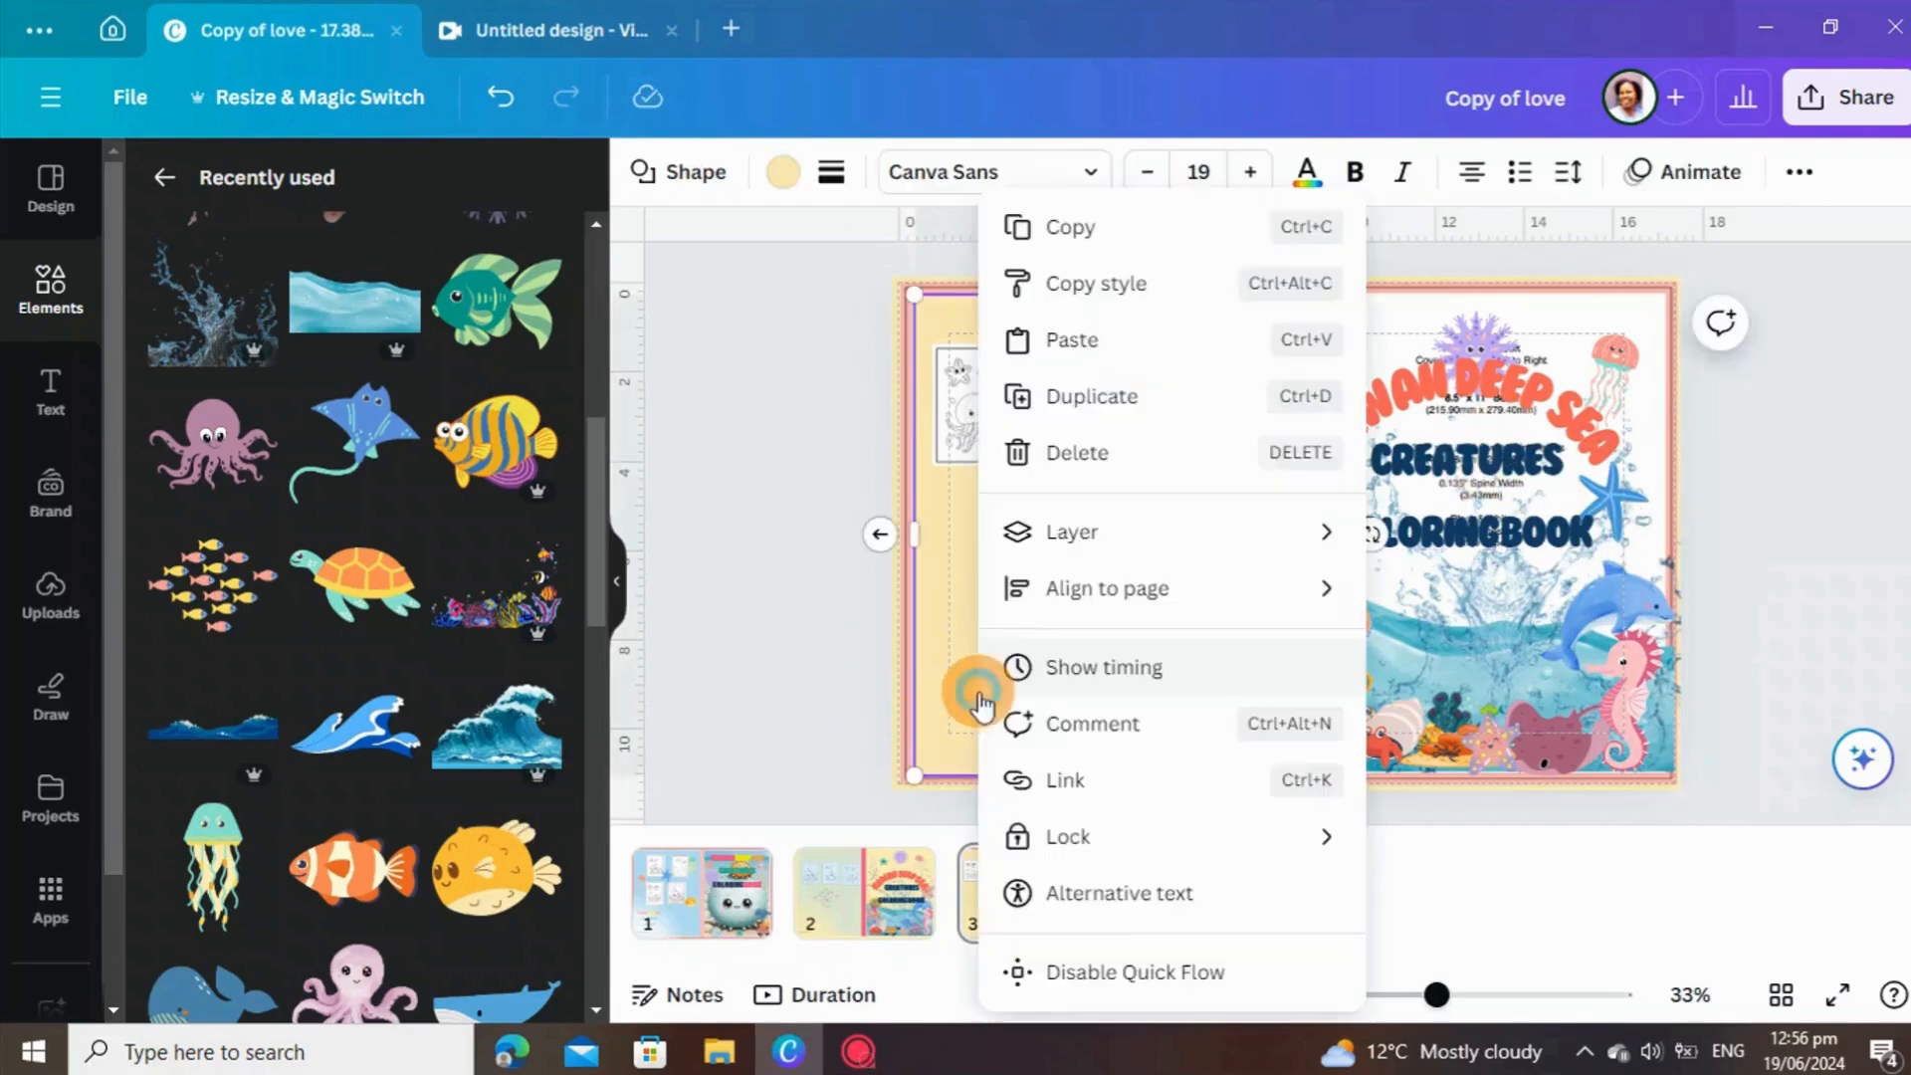
{"action": "left_click", "coordinate": [1068, 340]}
{"action": "left_click_drag", "start_coordinate": [1481, 527], "coordinate": [1028, 683]}
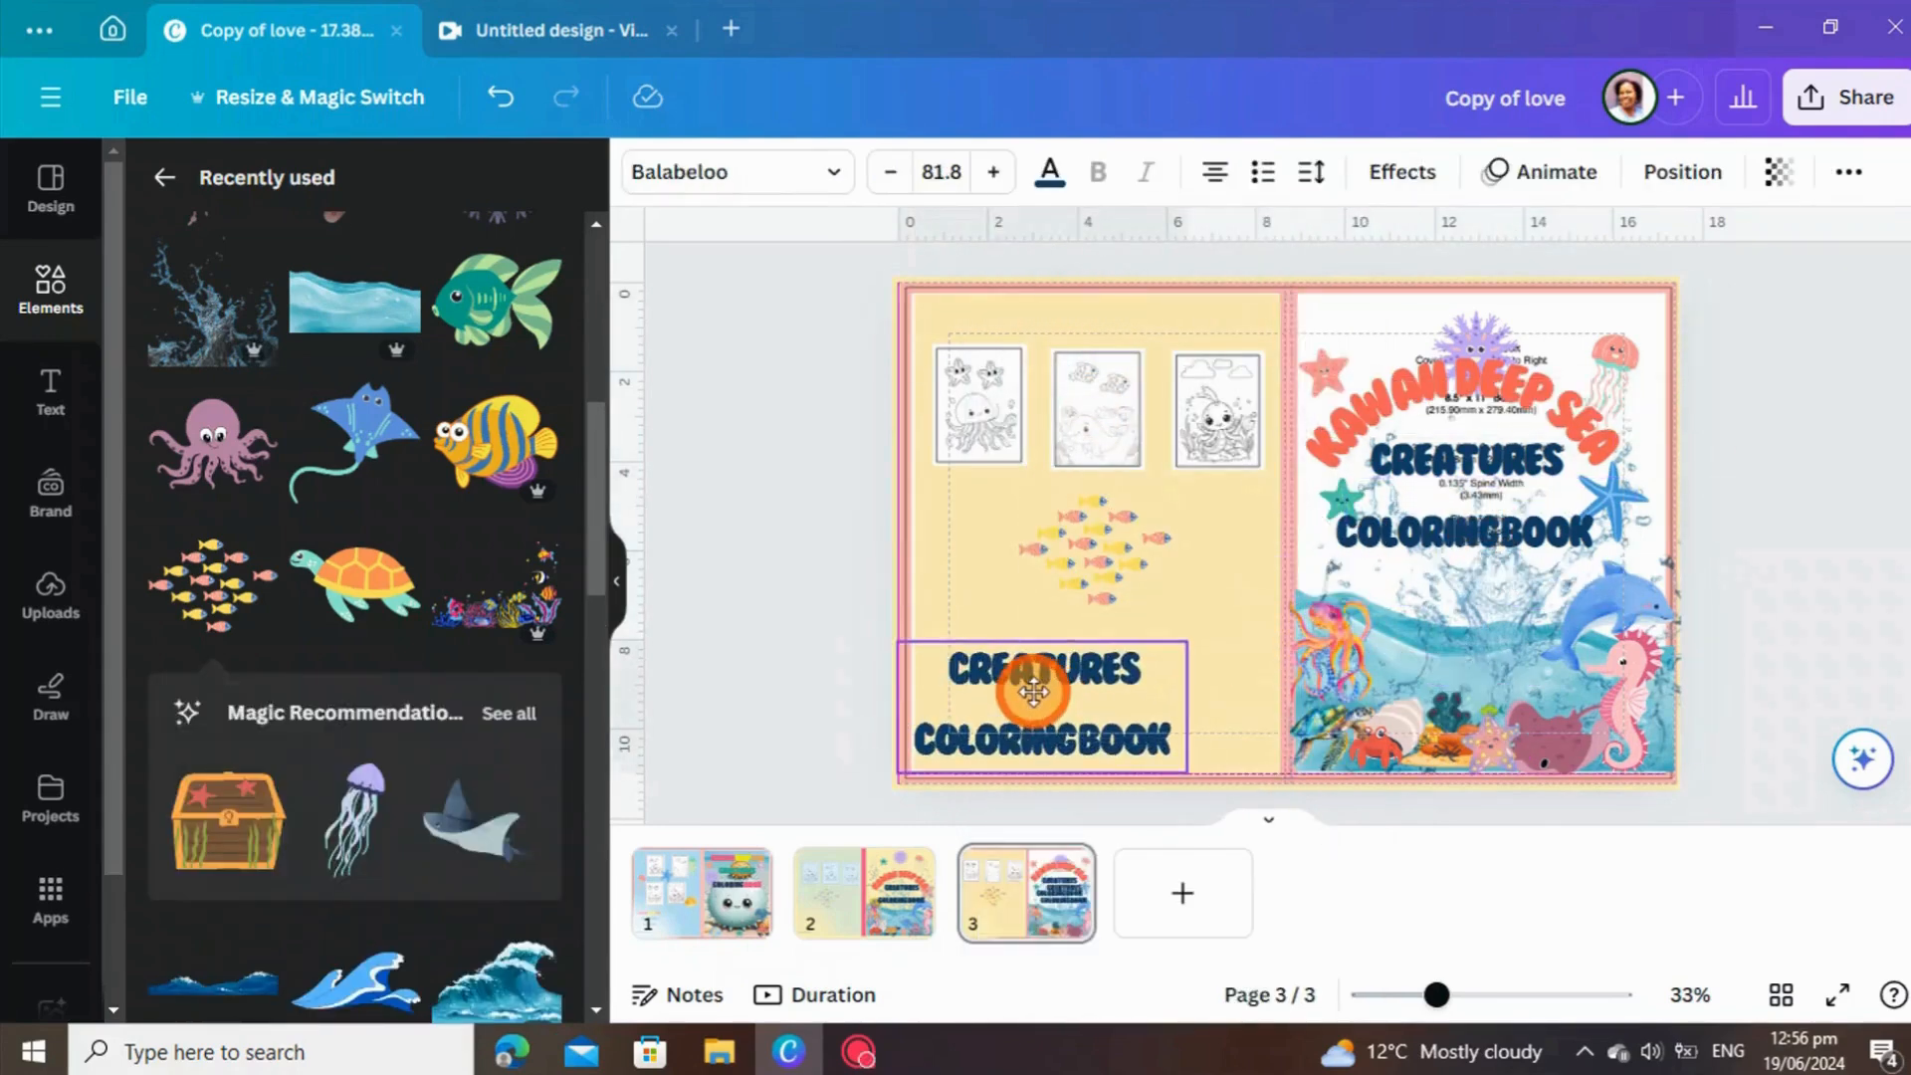
{"action": "left_click_drag", "start_coordinate": [1186, 641], "coordinate": [1035, 737]}
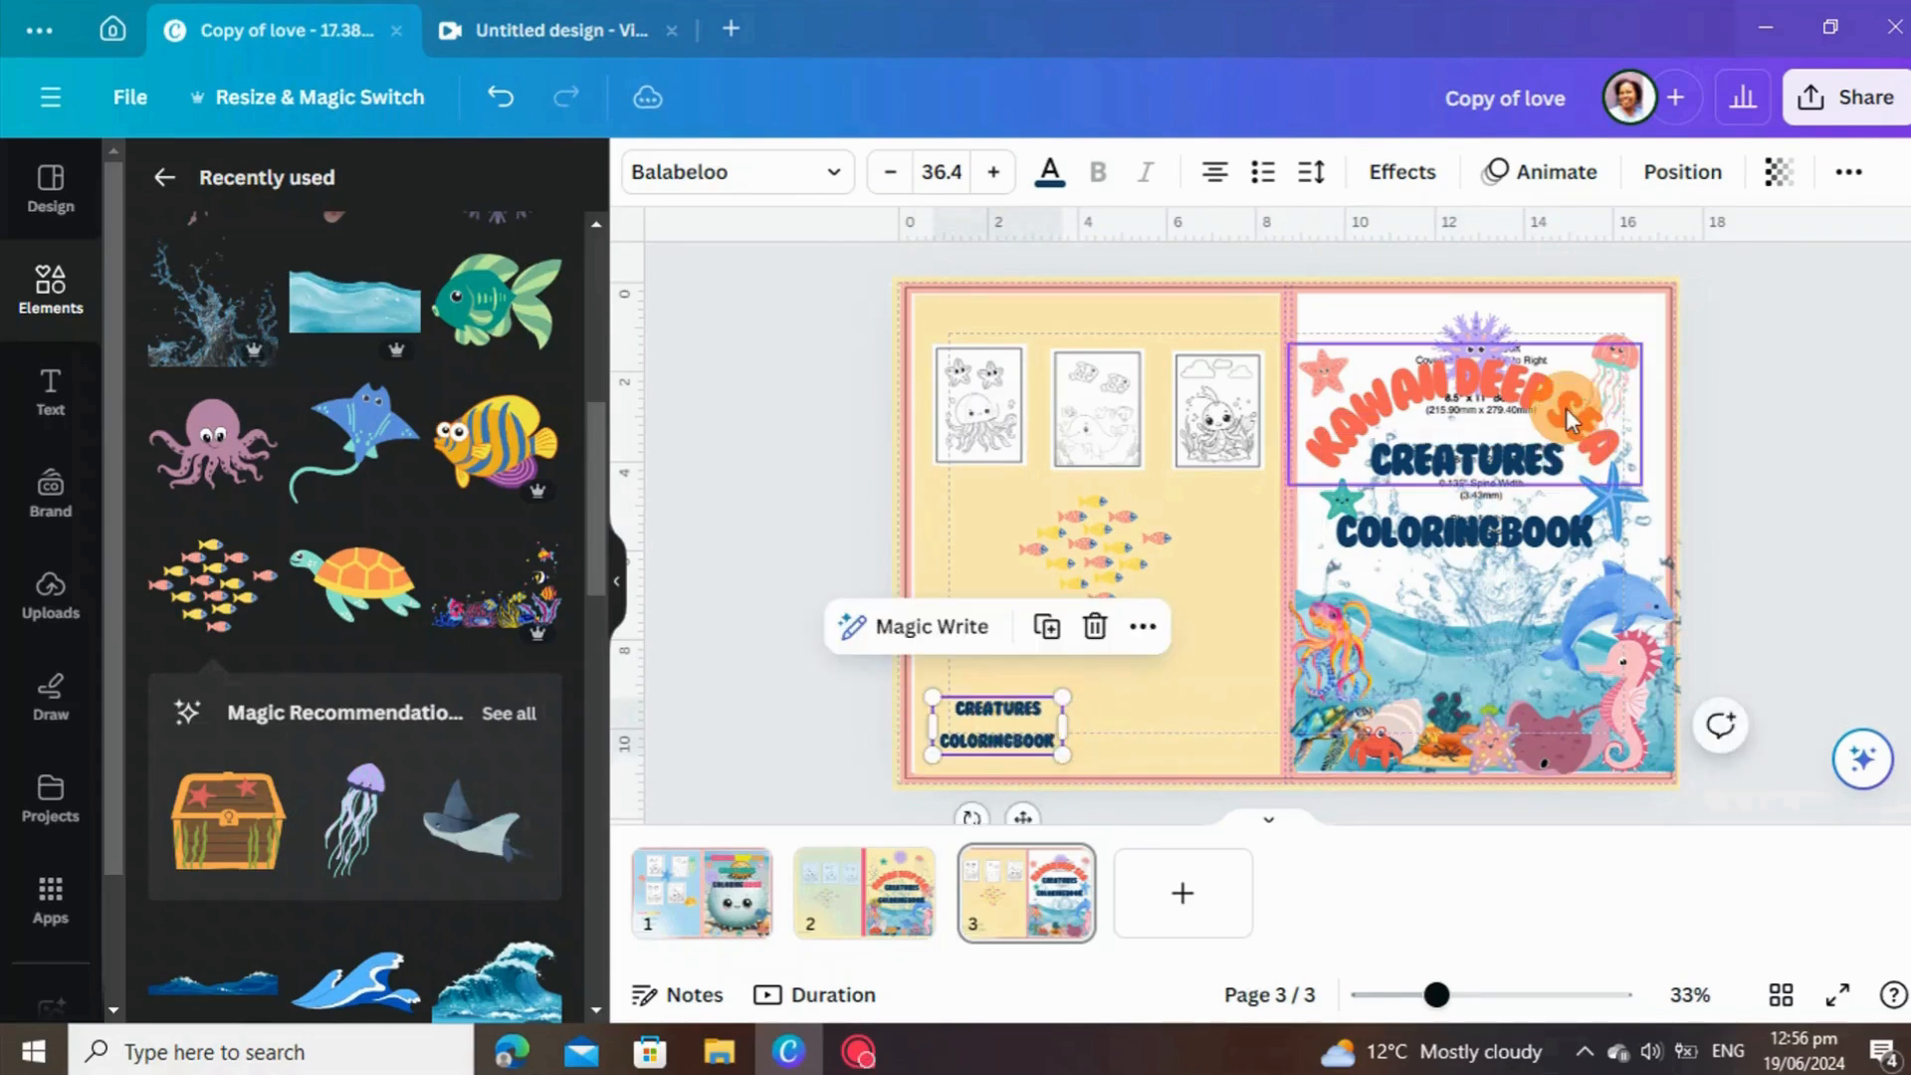
{"action": "left_click_drag", "start_coordinate": [1564, 416], "coordinate": [999, 685]}
{"action": "left_click", "coordinate": [1523, 281]}
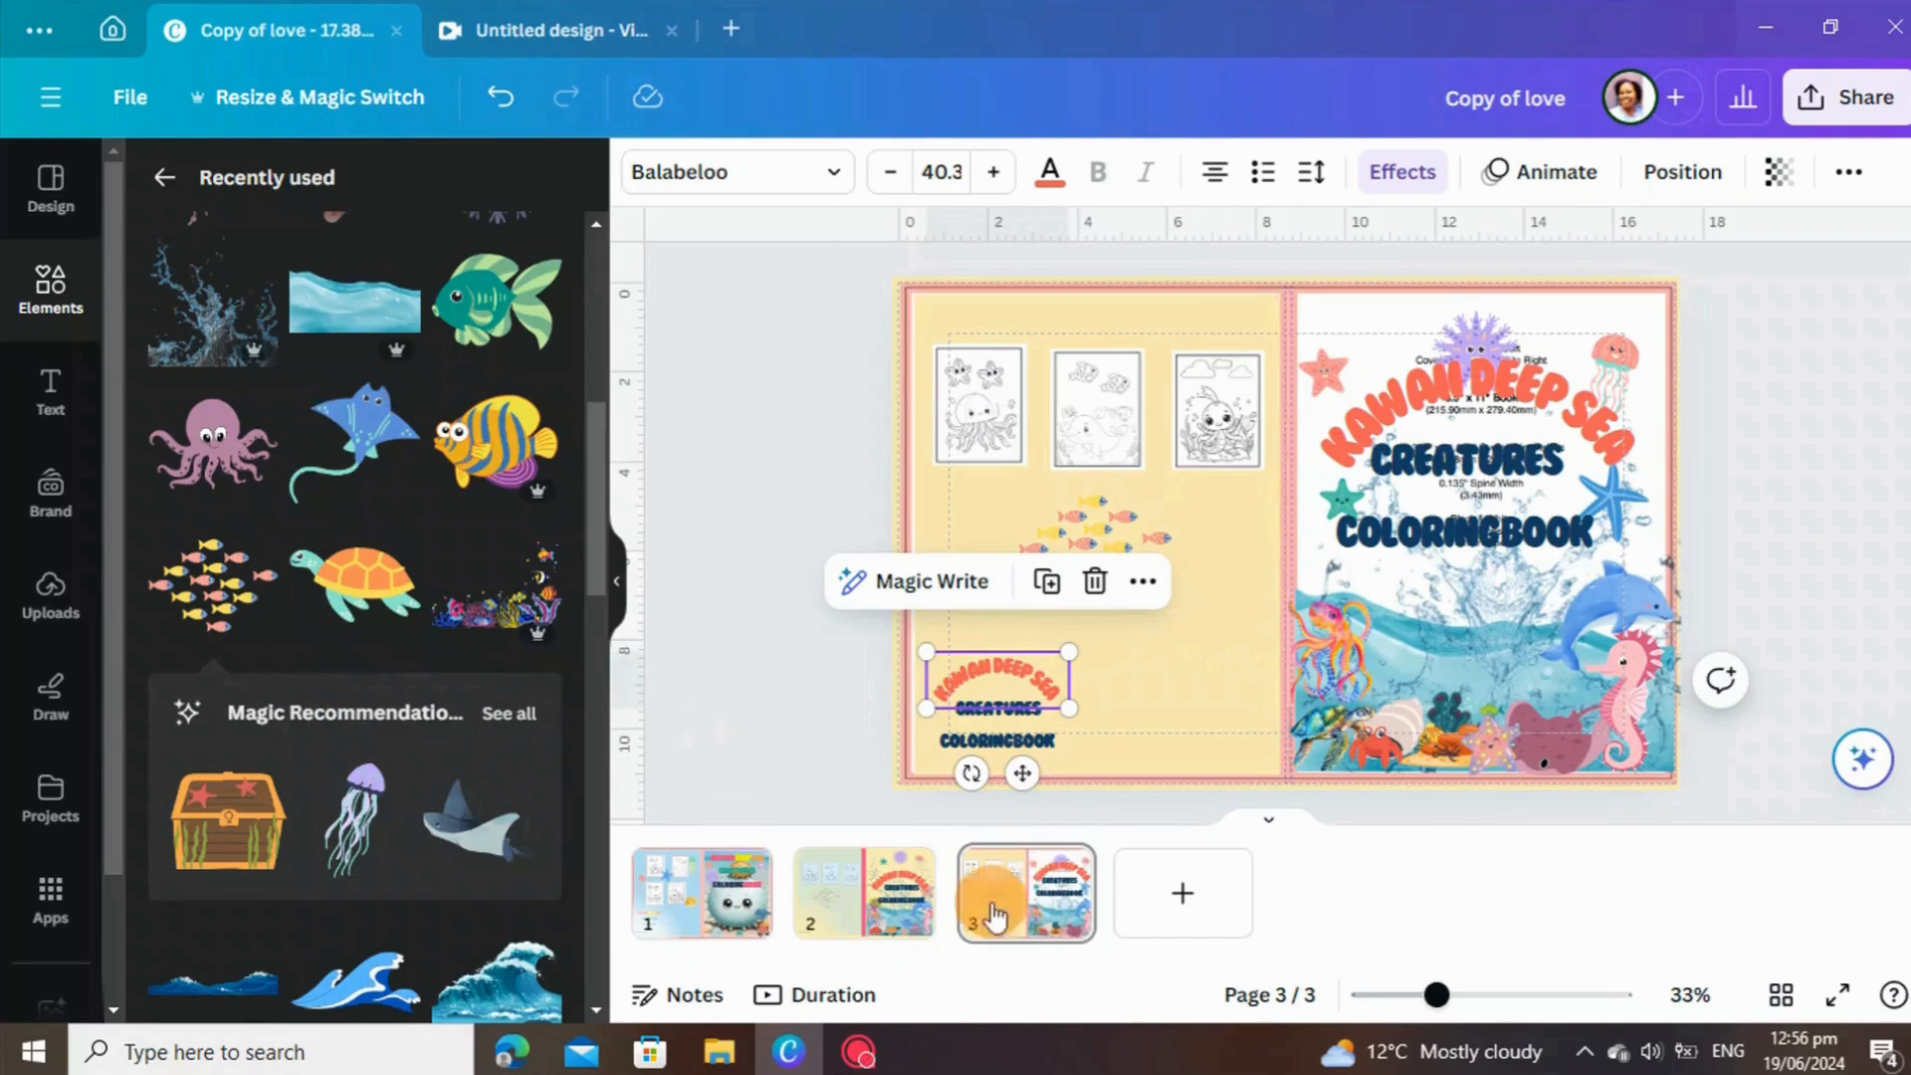
Copy the logo image from the lower-left of page 1's back cover and paste it onto page 3.
{"action": "left_click", "coordinate": [717, 893]}
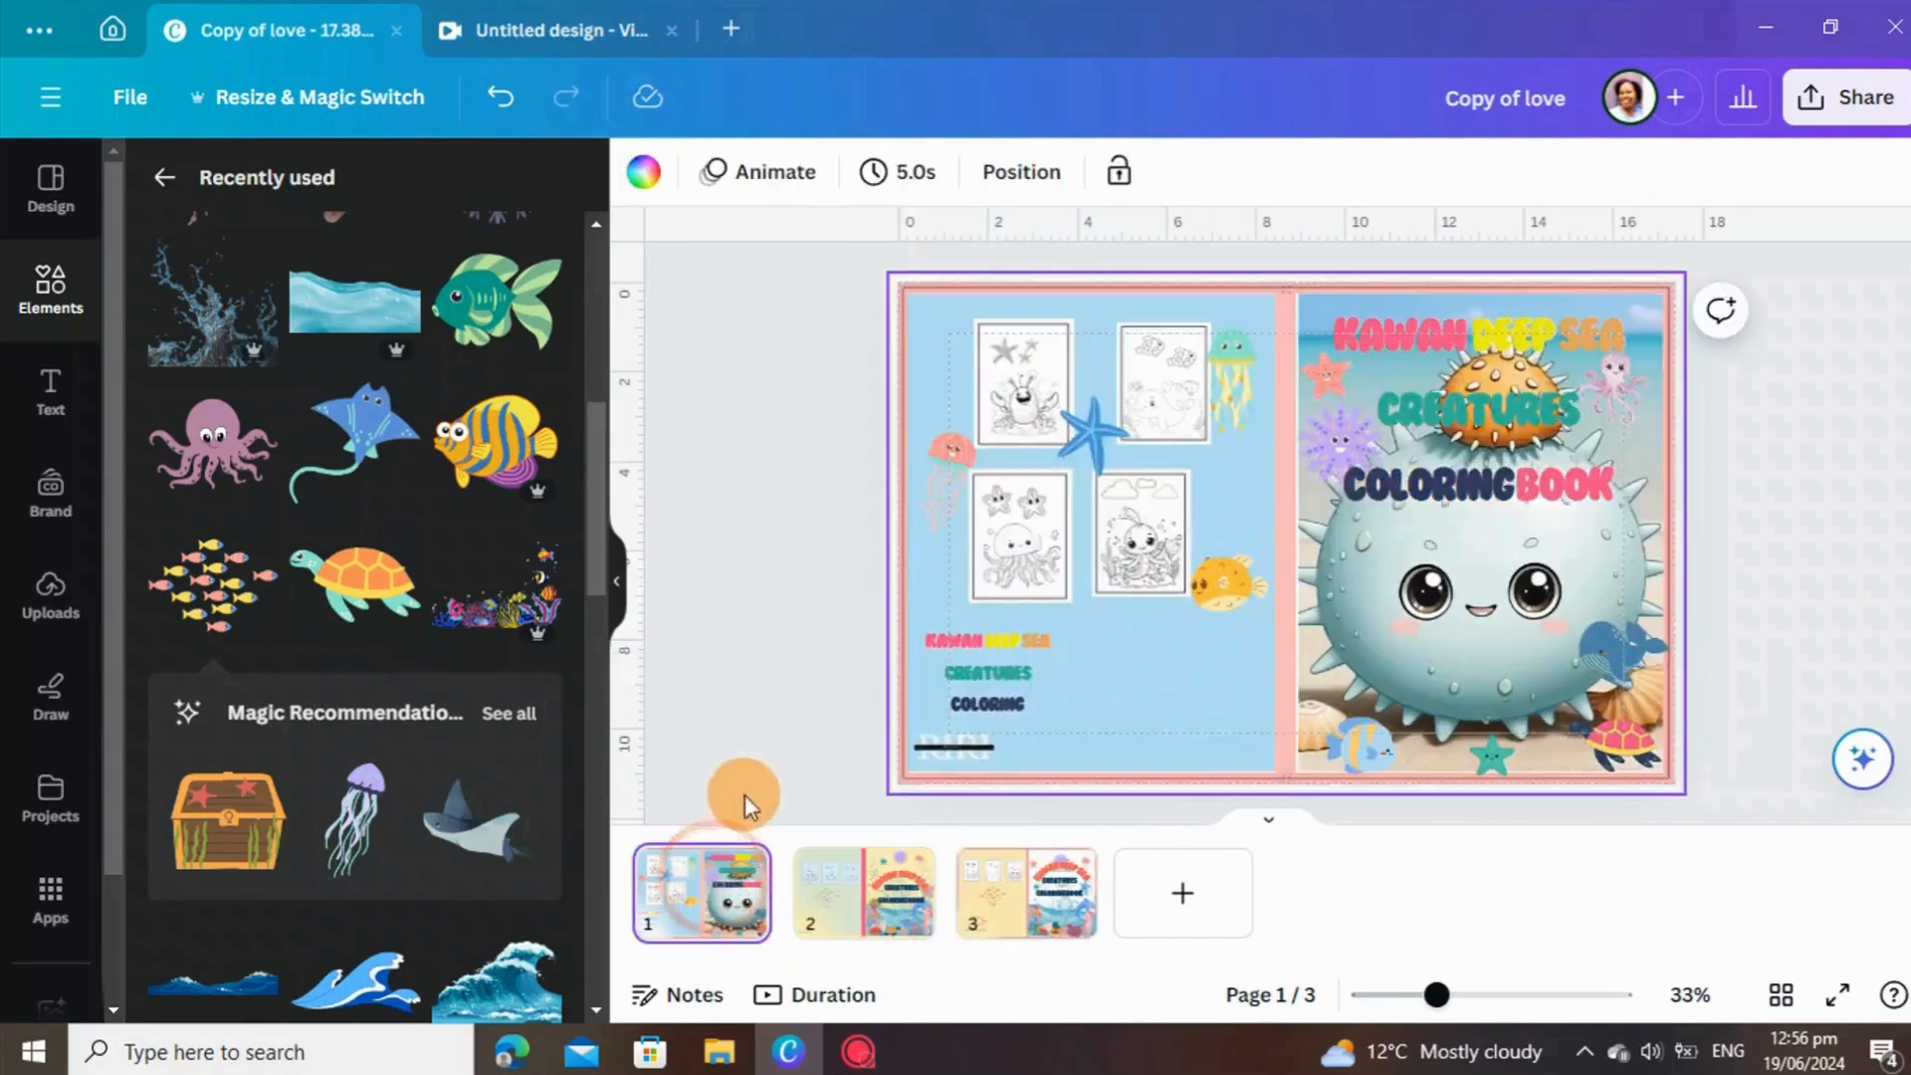
{"action": "left_click", "coordinate": [940, 748]}
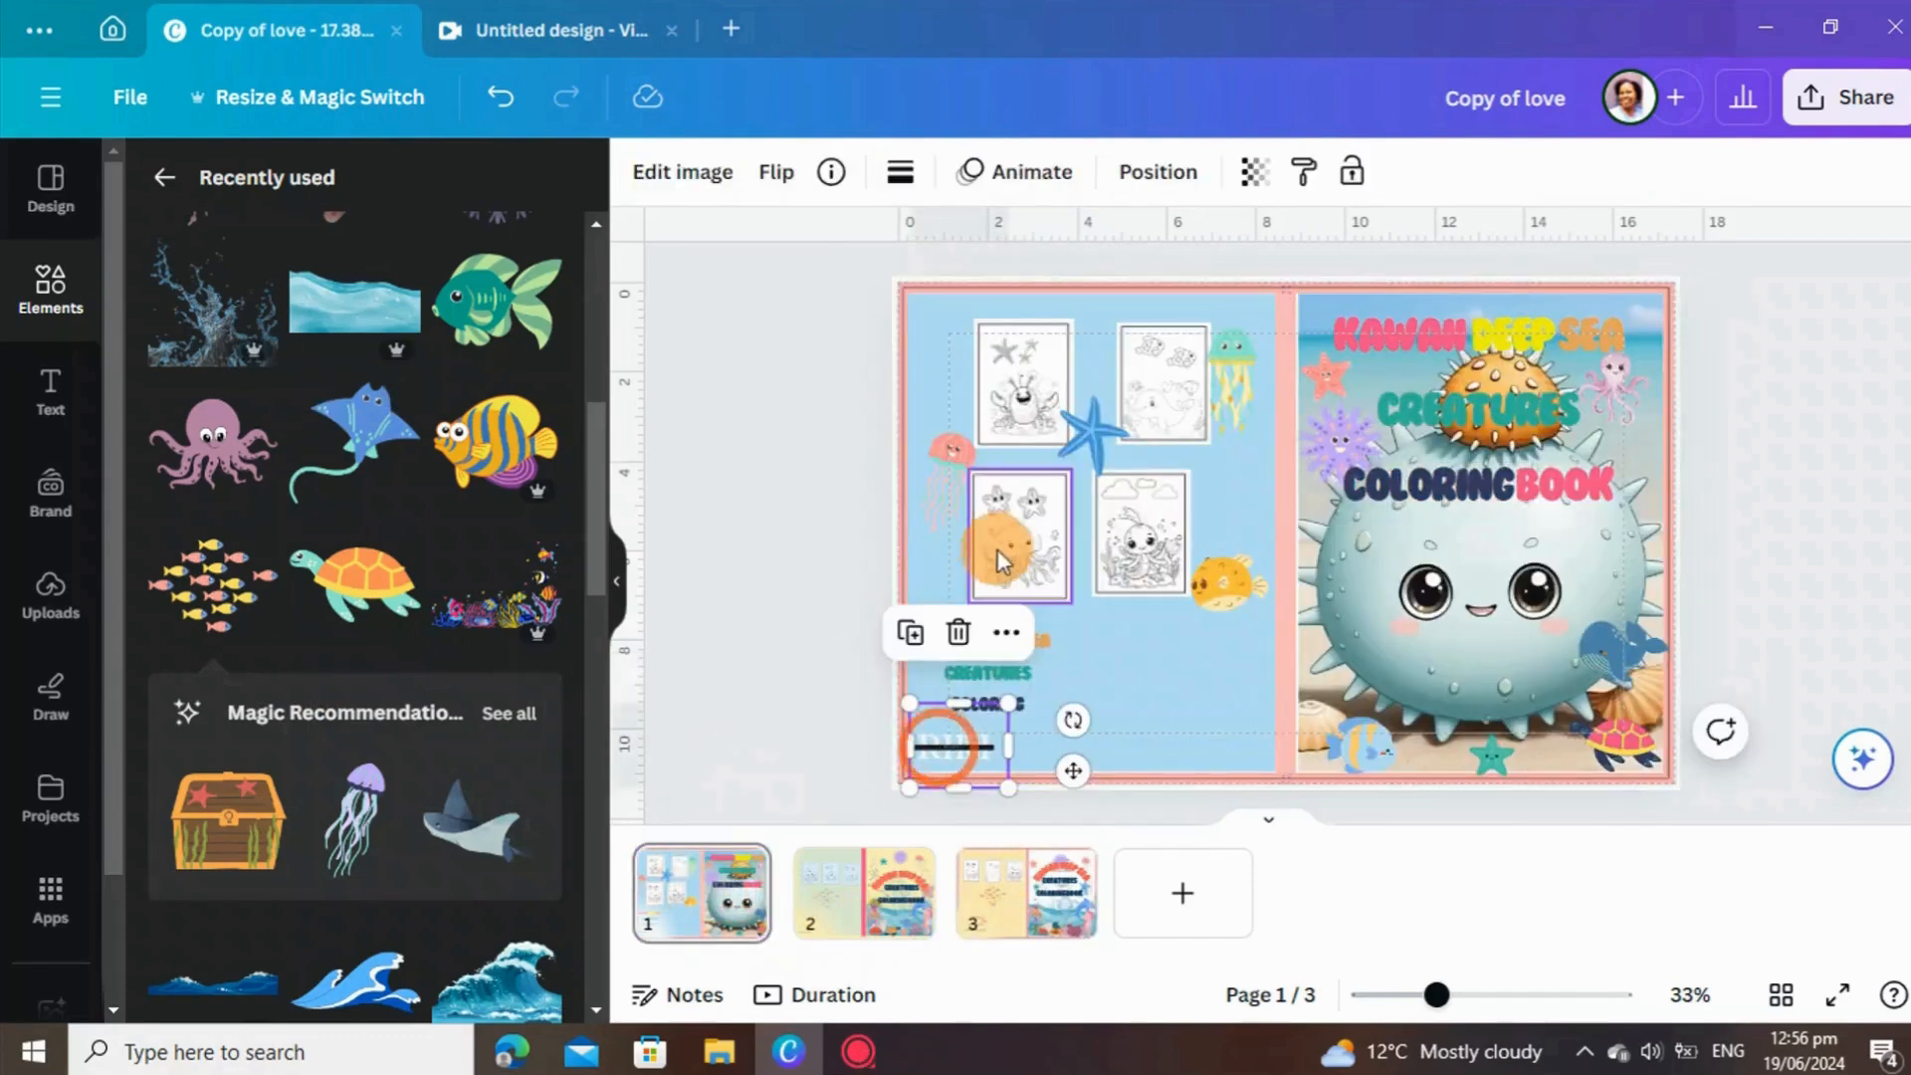
{"action": "left_click", "coordinate": [1006, 647]}
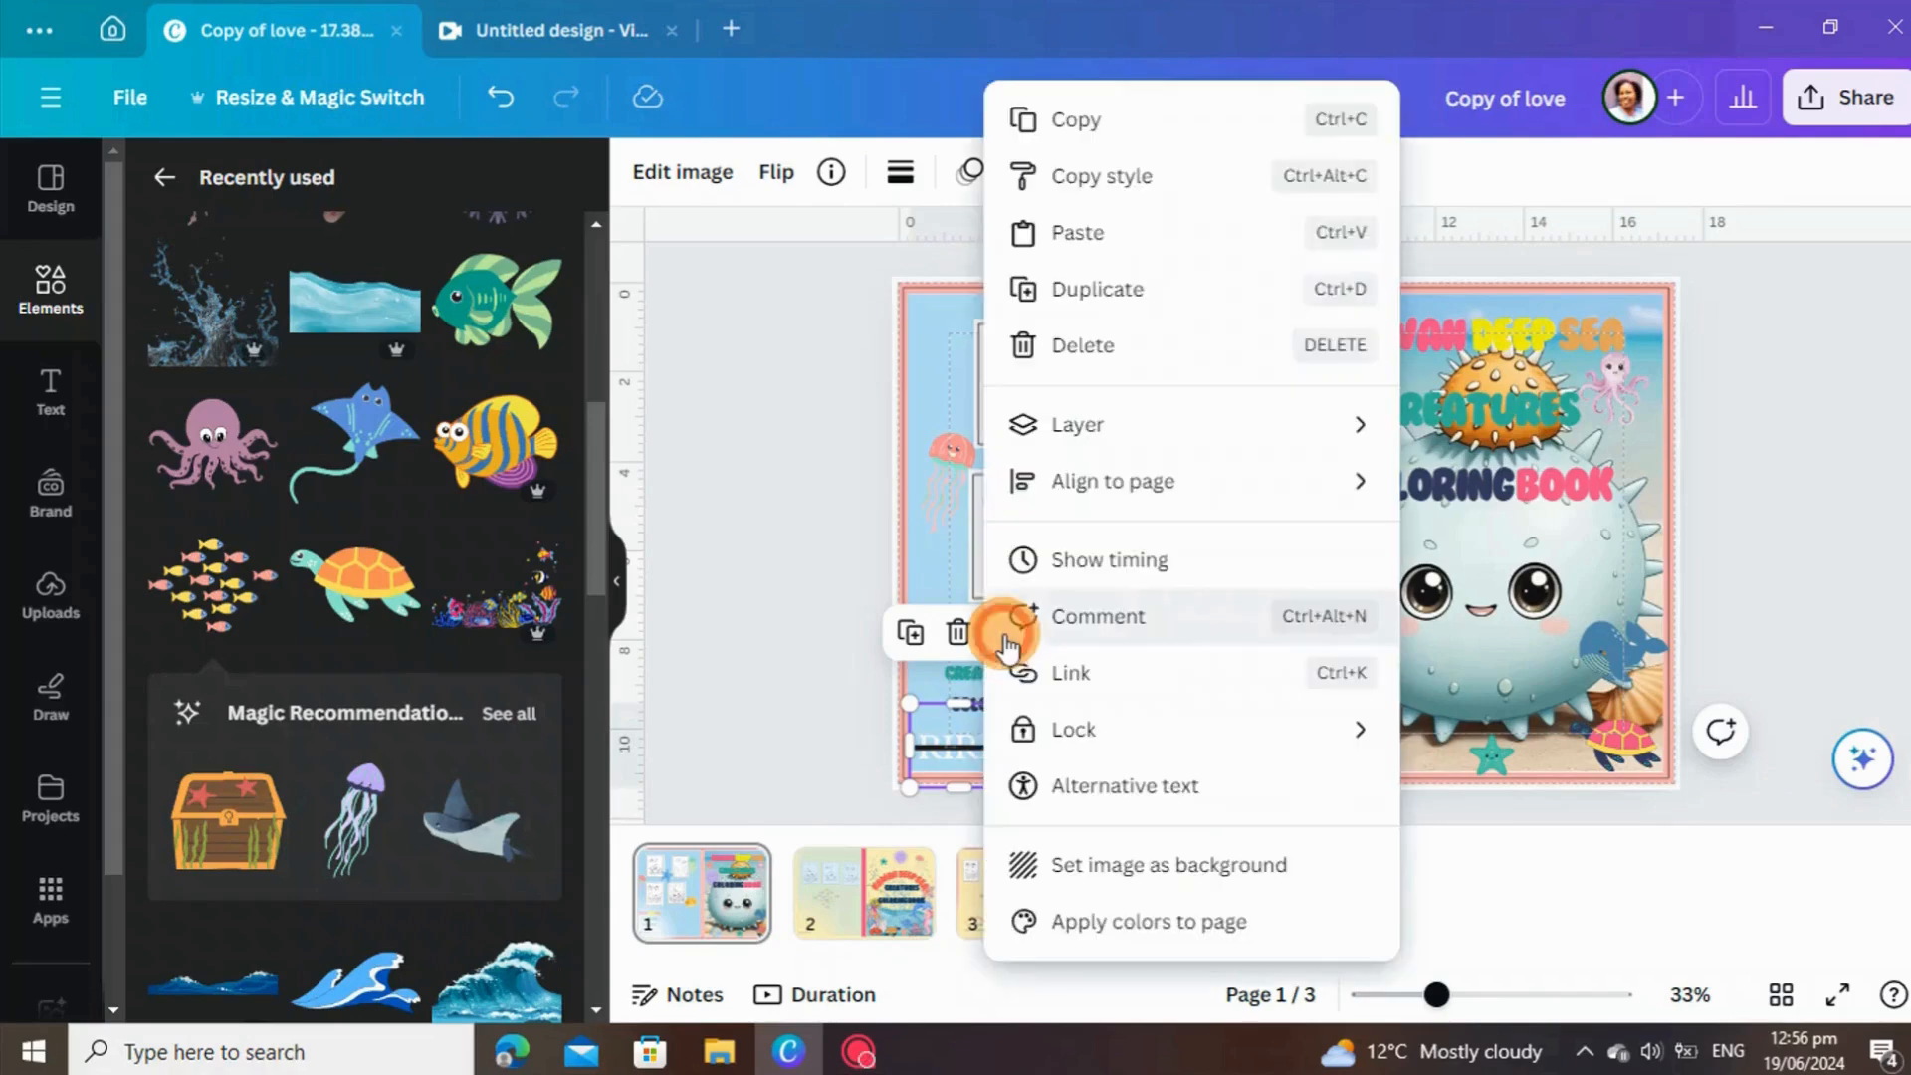
{"action": "left_click", "coordinate": [1067, 119]}
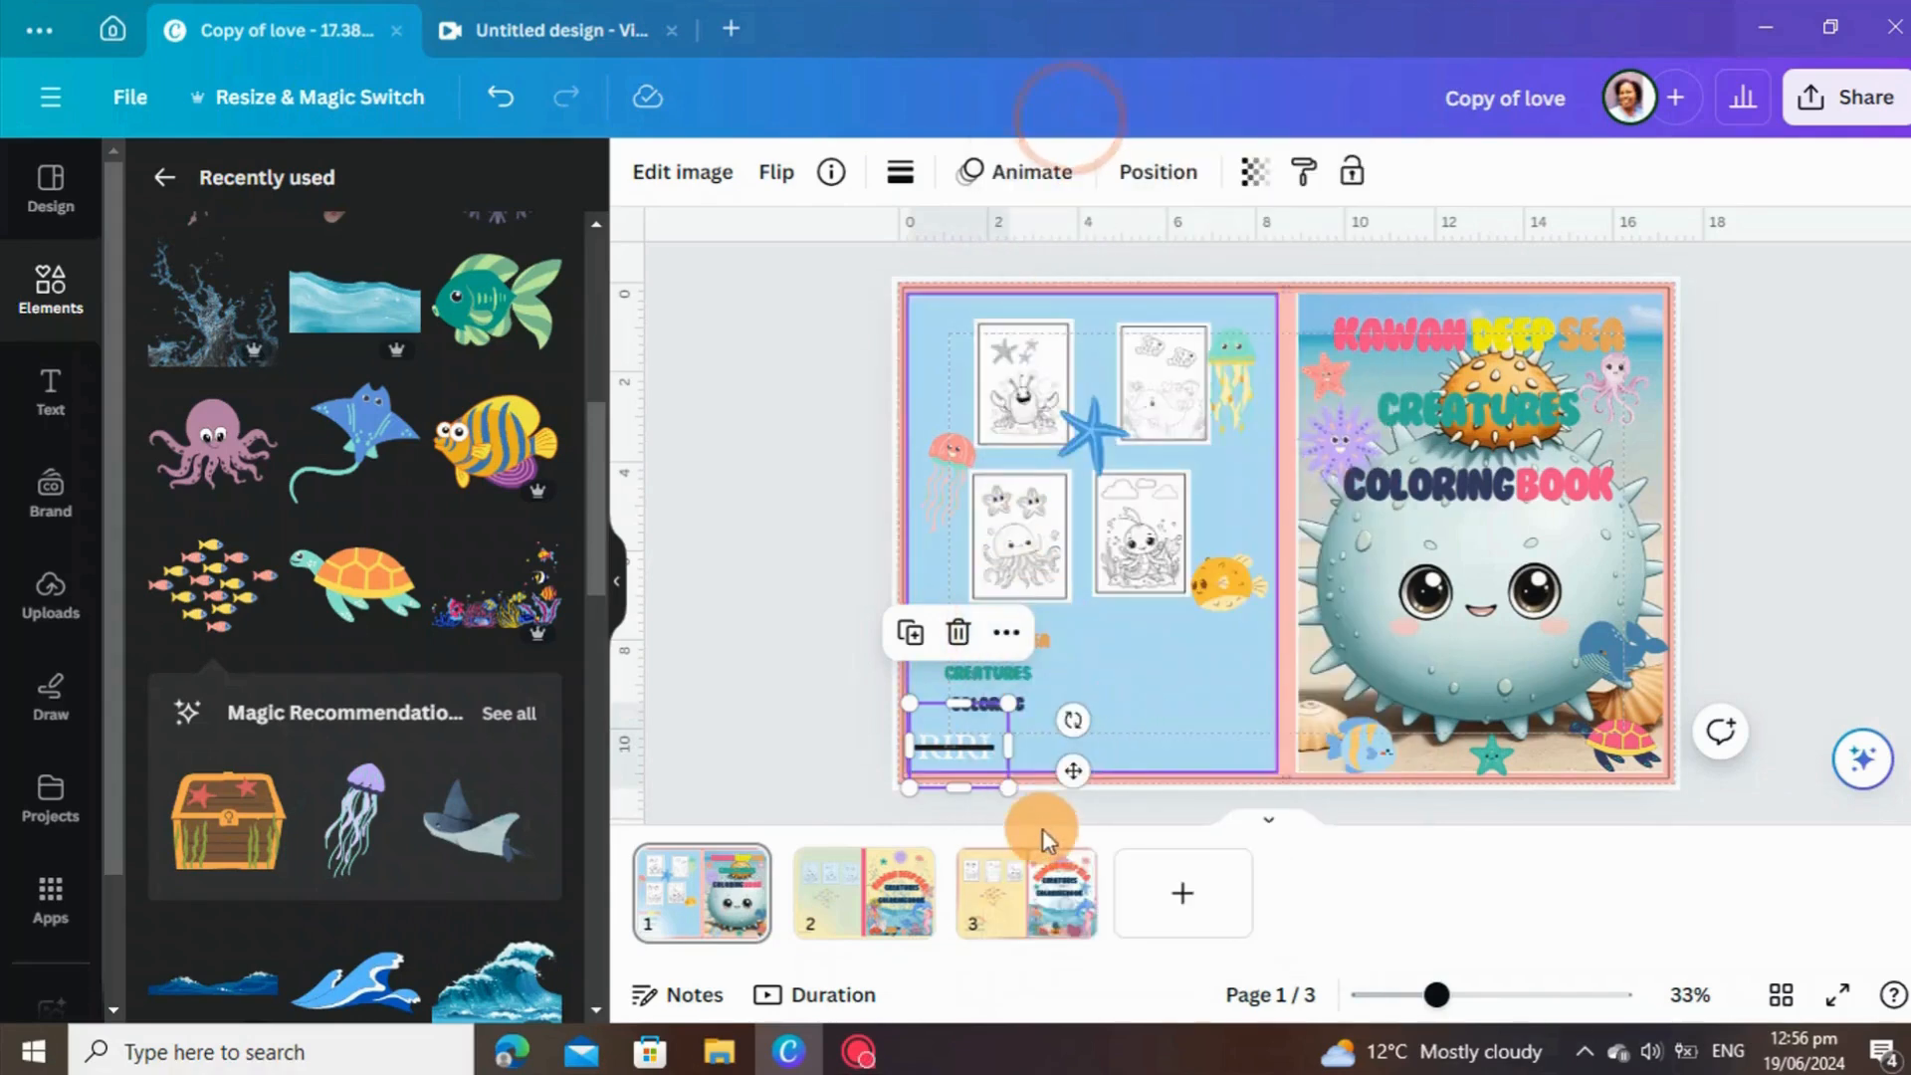
{"action": "left_click", "coordinate": [1040, 888]}
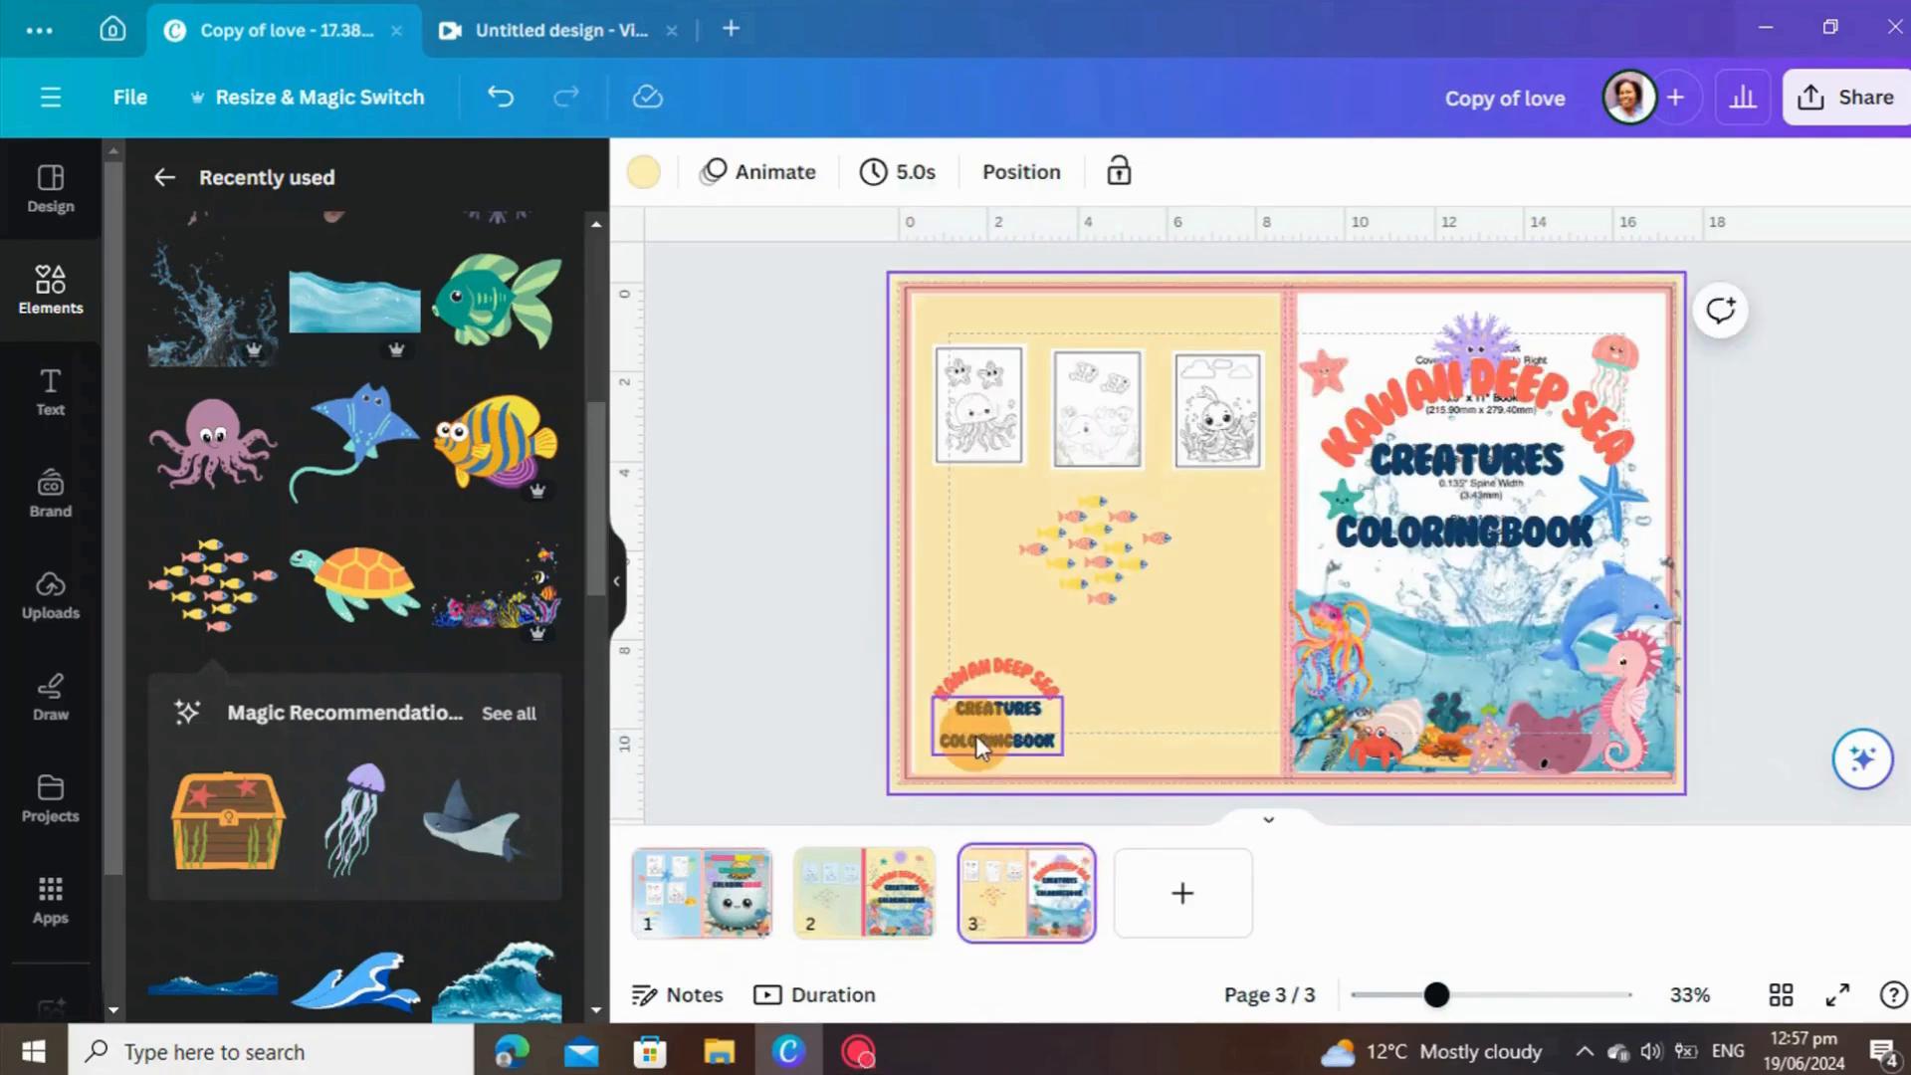
{"action": "left_click", "coordinate": [971, 756]}
{"action": "right_click", "coordinate": [1089, 729]}
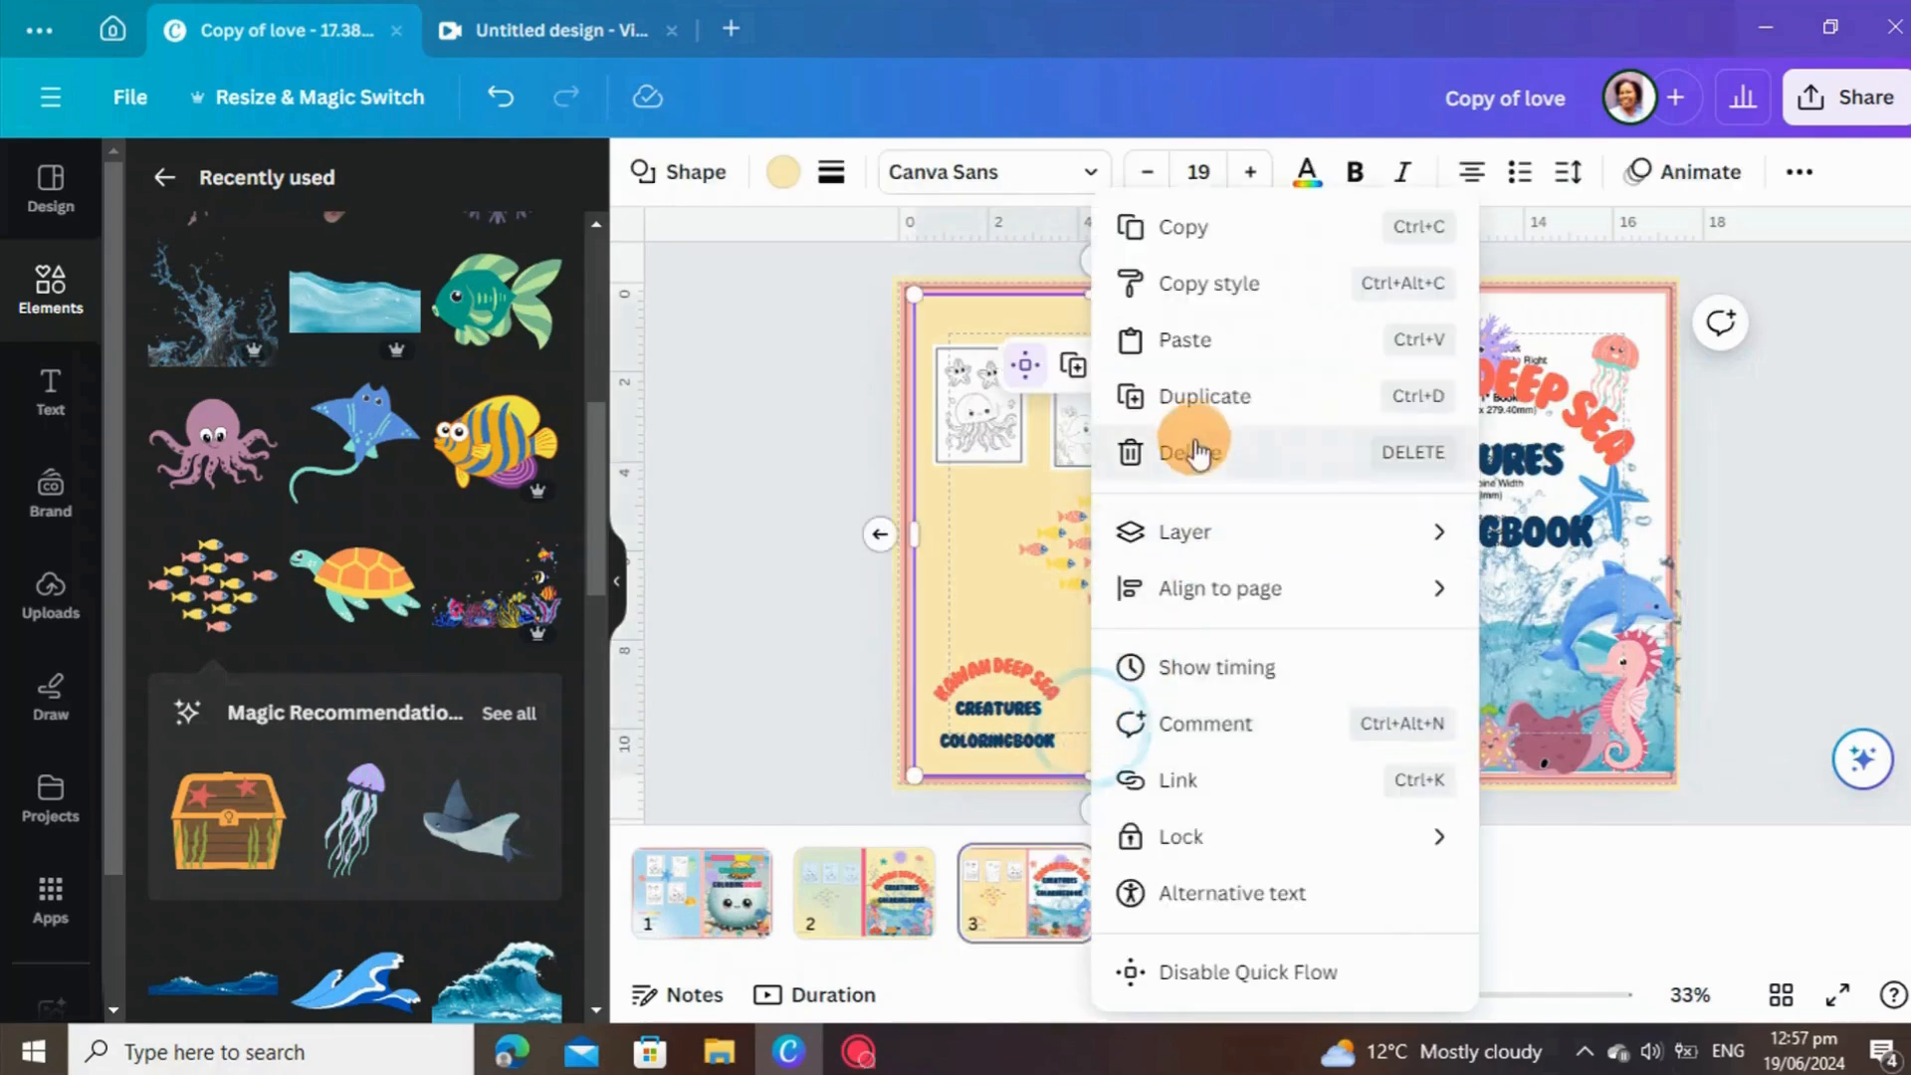
{"action": "left_click", "coordinate": [1191, 339]}
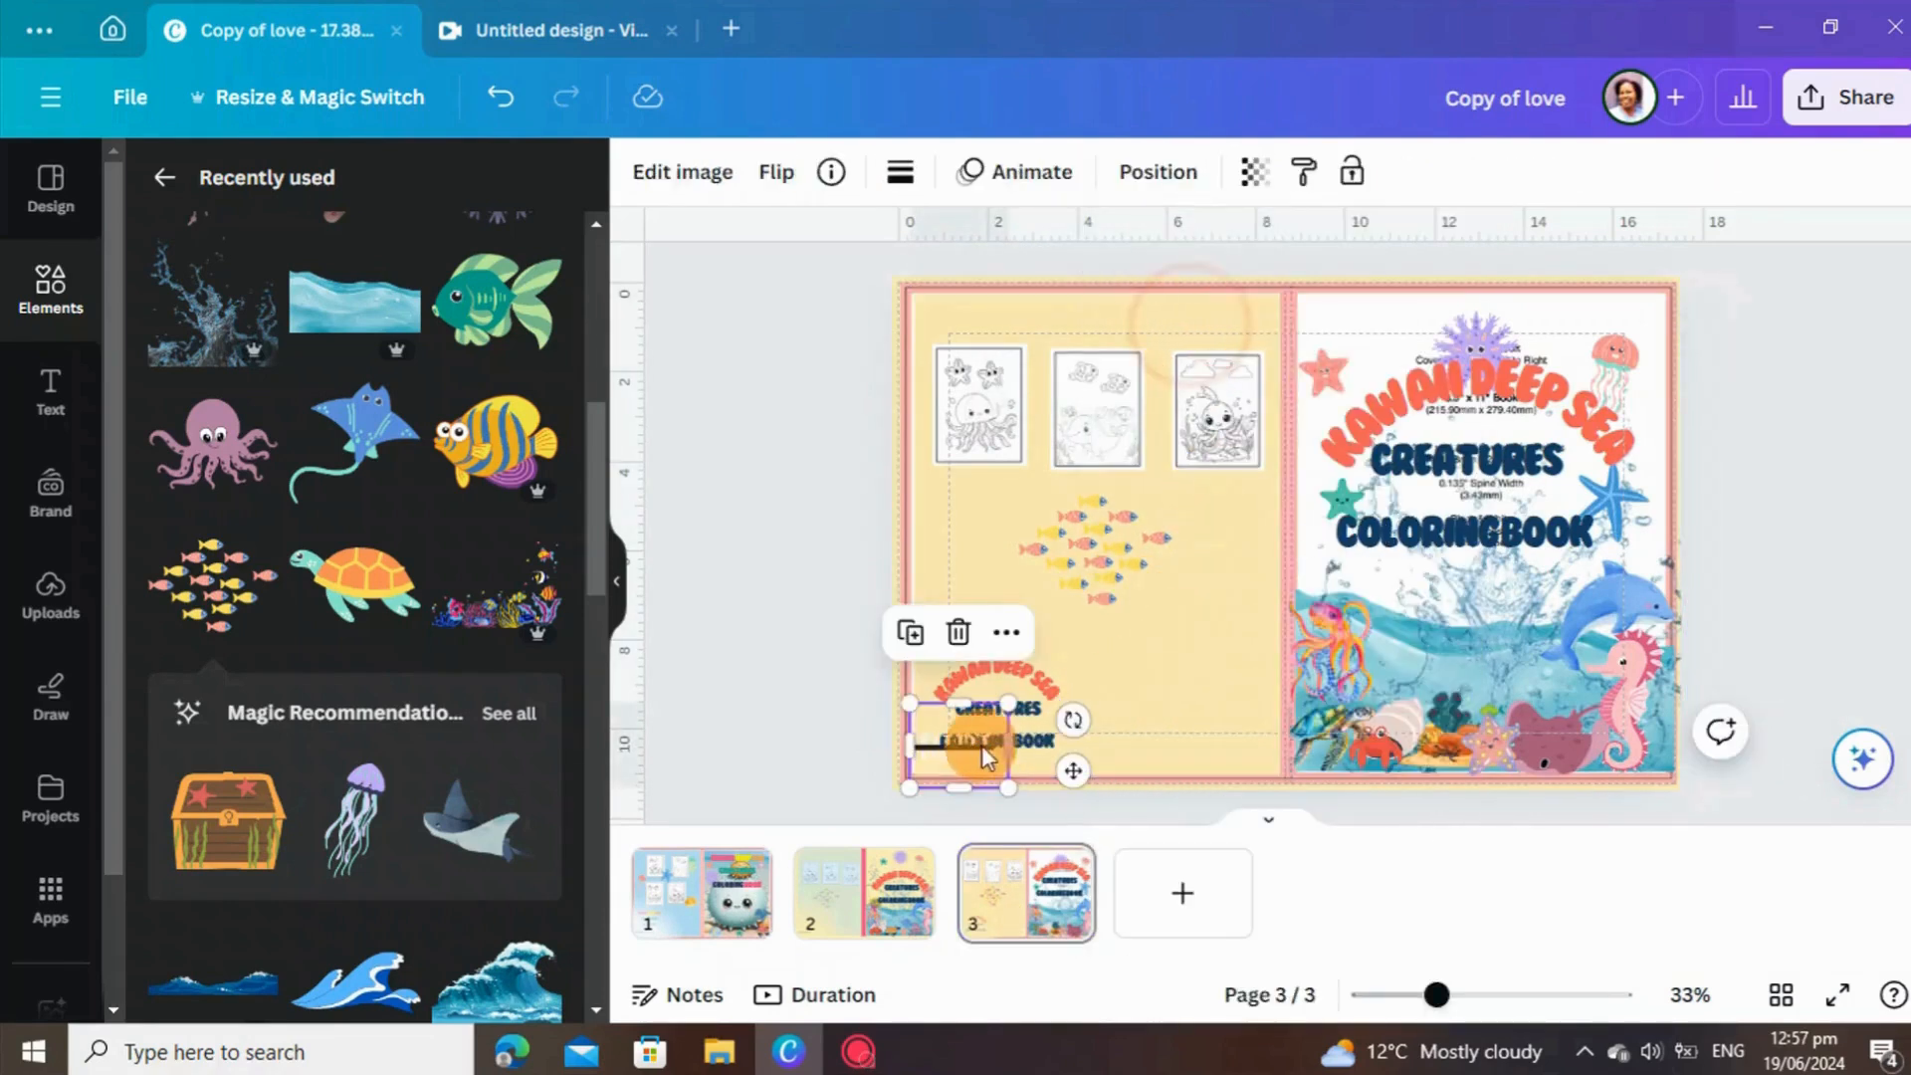
Move the logo to the back cover's upper-right corner above the coloring pages and shrink it slightly.
{"action": "left_click_drag", "start_coordinate": [970, 774], "coordinate": [1237, 349]}
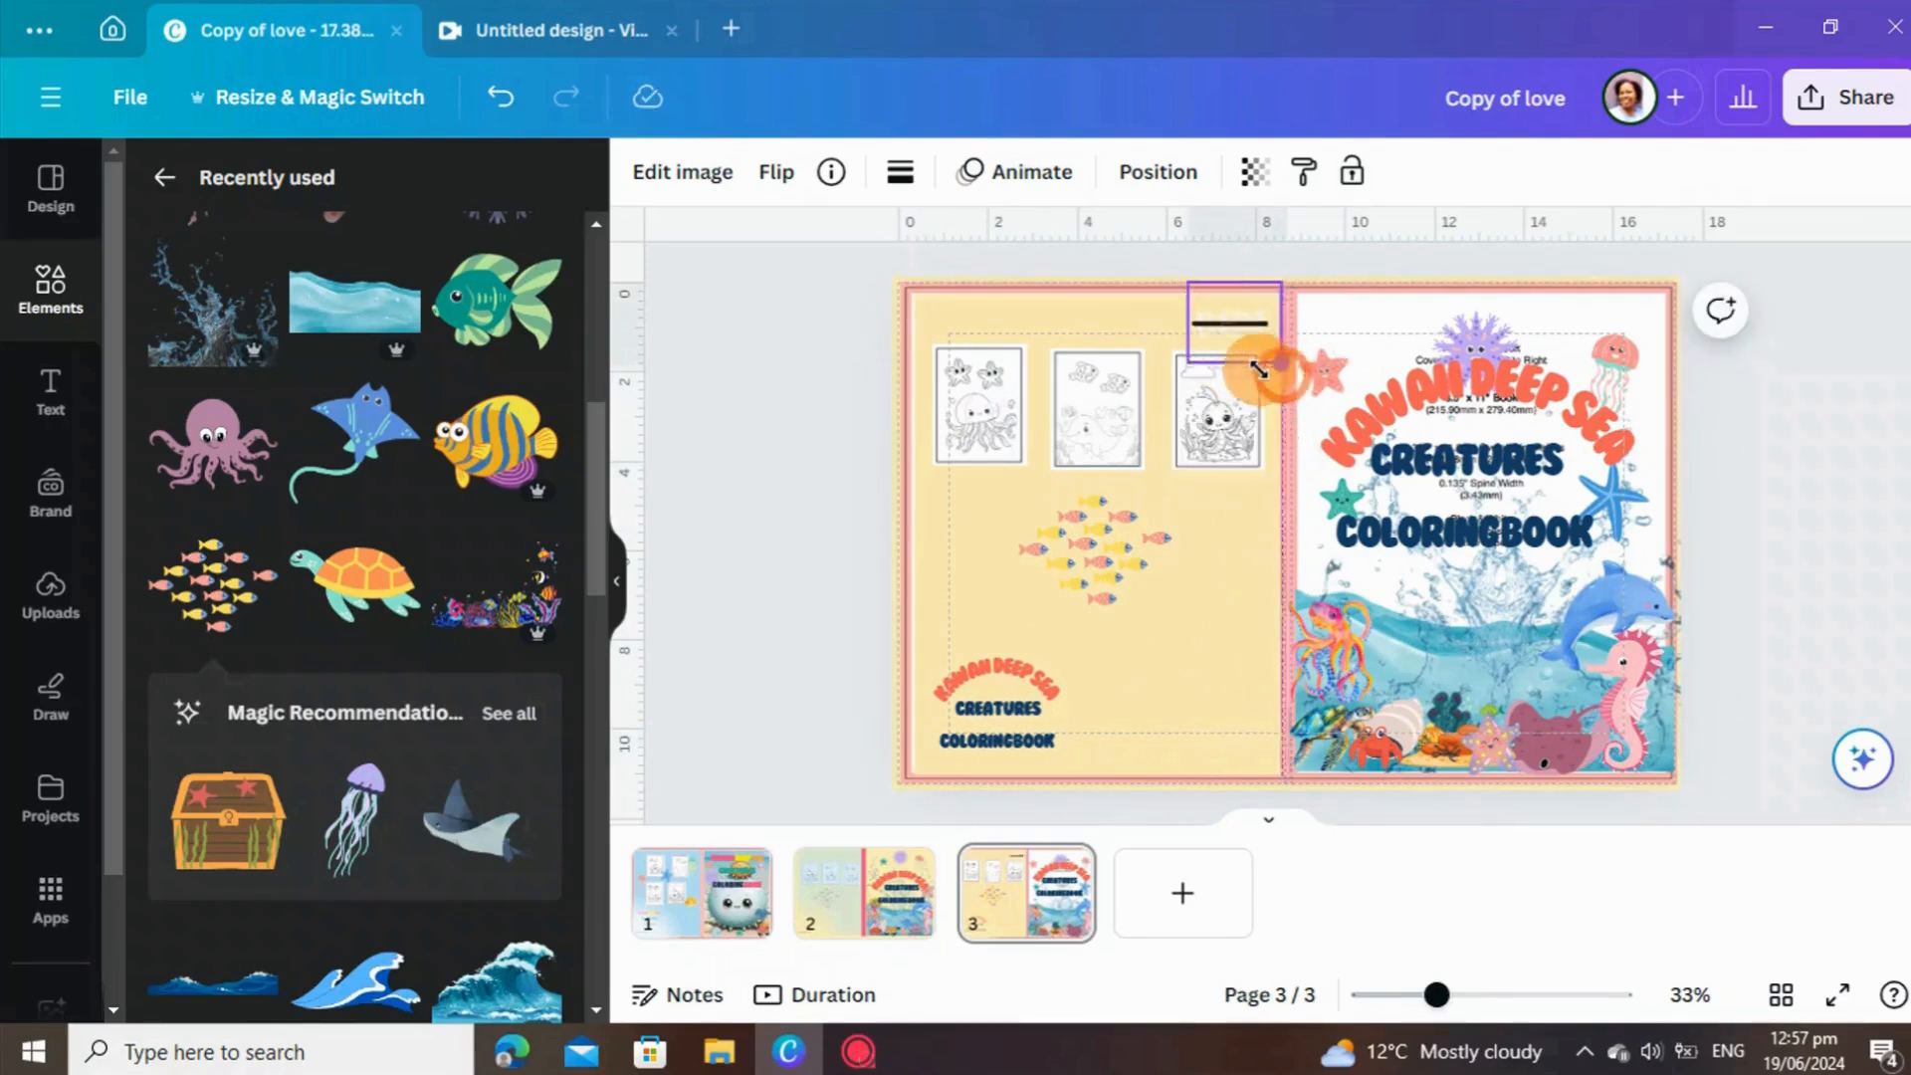
{"action": "left_click", "coordinate": [1823, 455]}
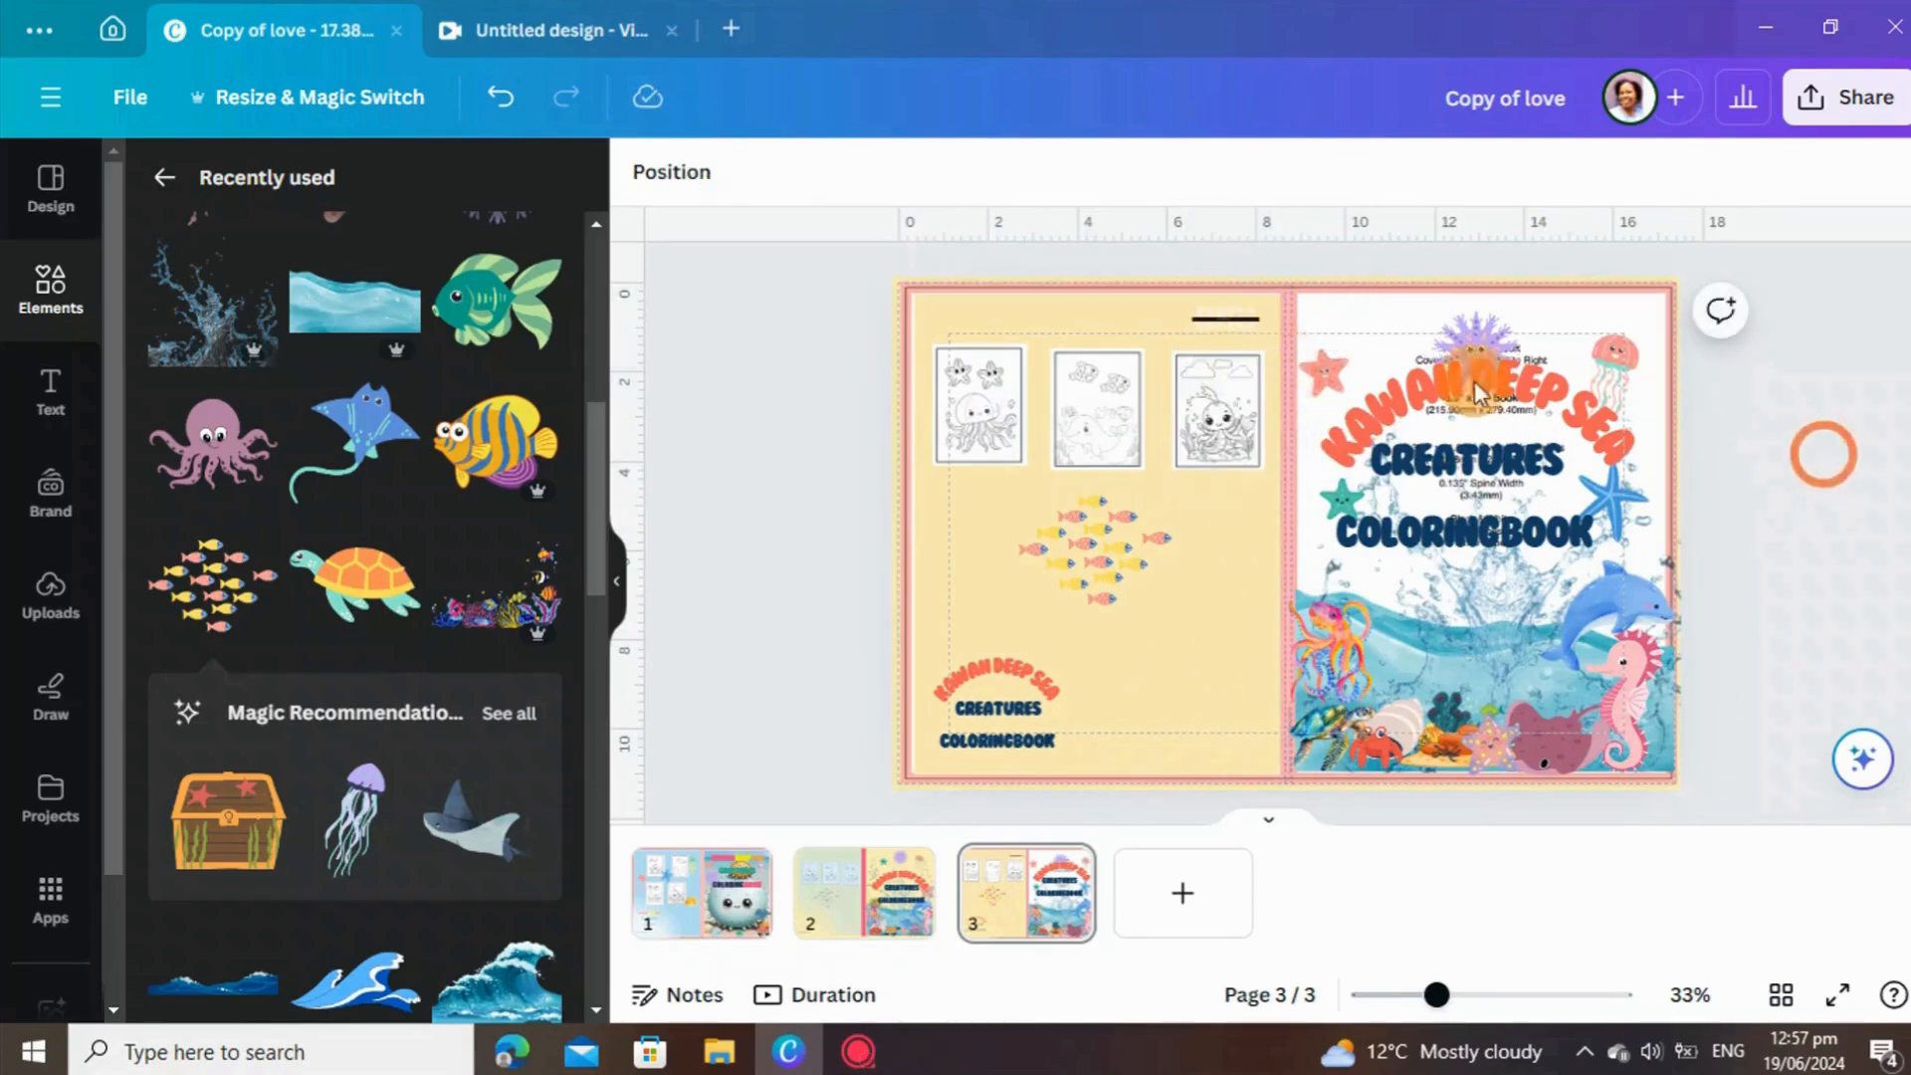
{"action": "left_click", "coordinate": [1248, 322]}
{"action": "left_click_drag", "start_coordinate": [1250, 324], "coordinate": [1260, 324]}
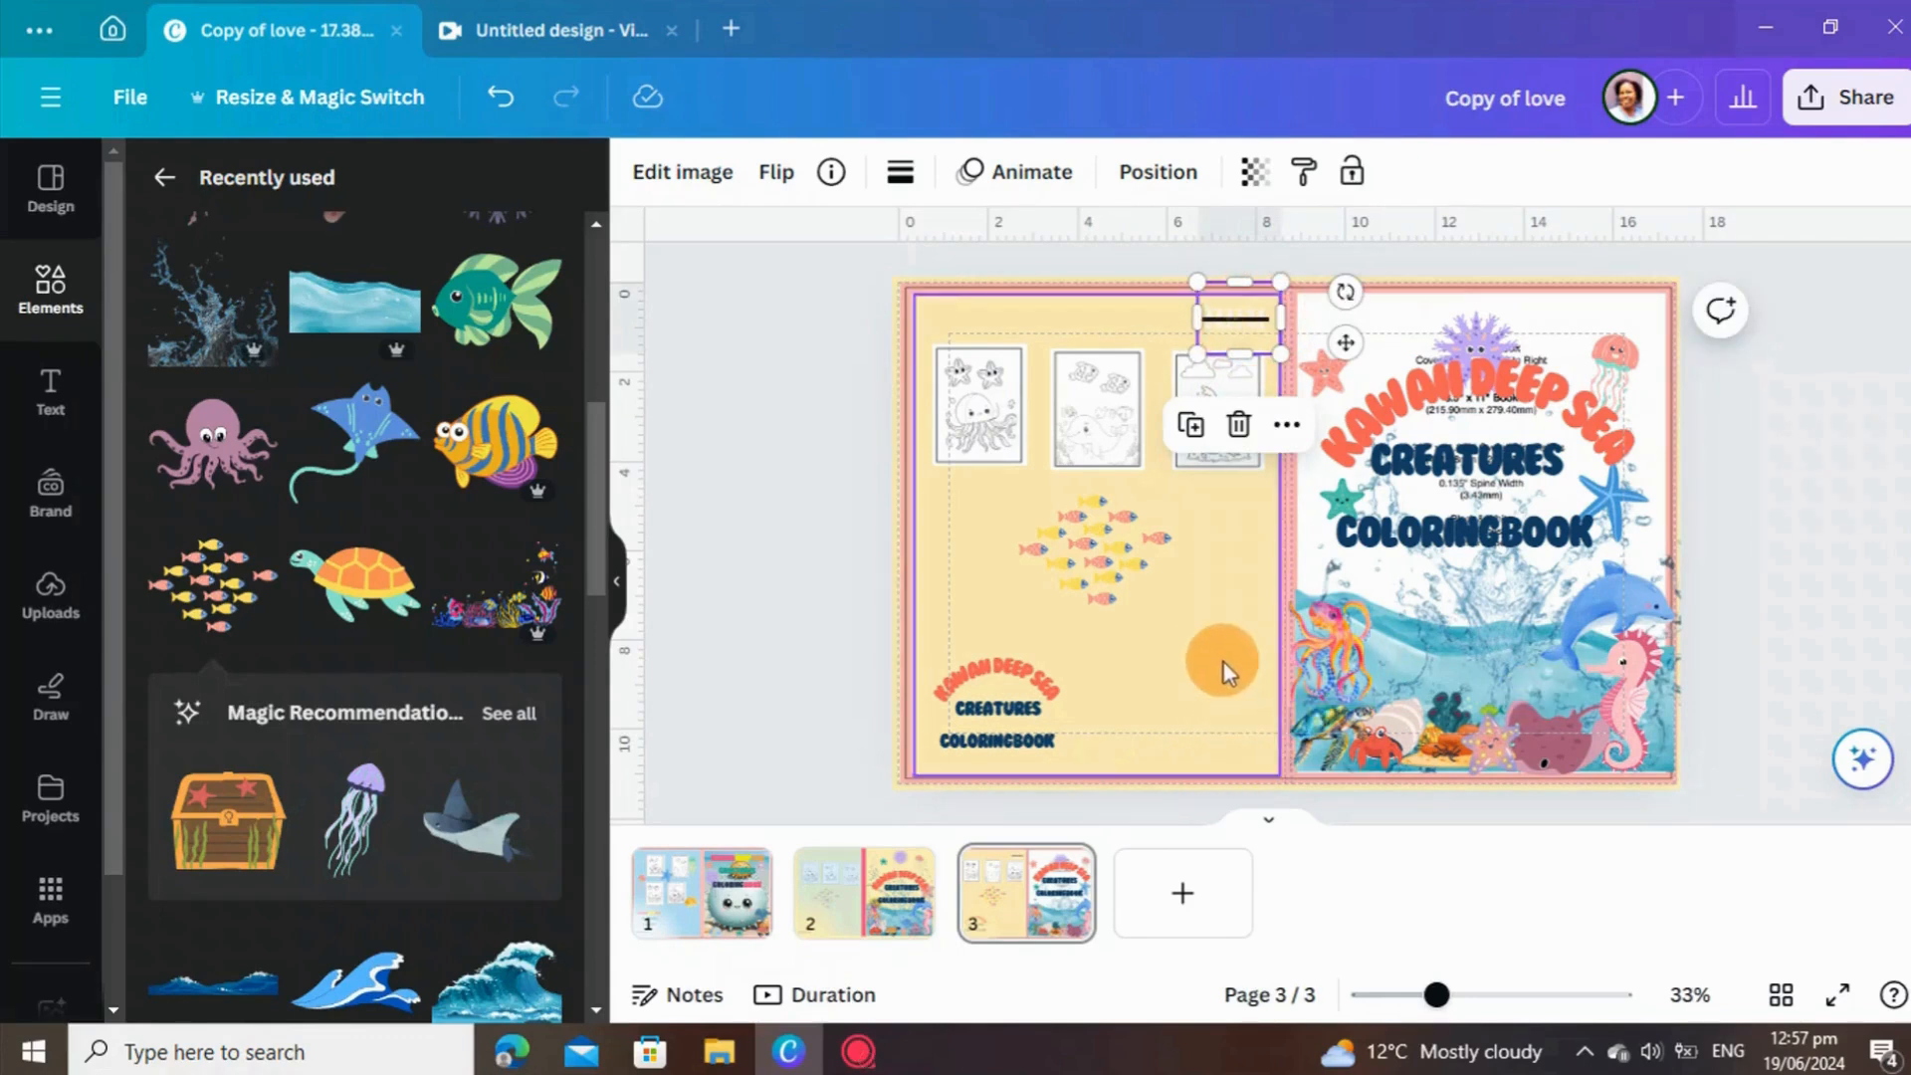
Add a recently used square, stretch it to the cover's height of about 10.7, and narrow it to fit the spine.
{"action": "scroll", "coordinate": [205, 661], "scroll_direction": "up", "scroll_amount": 7}
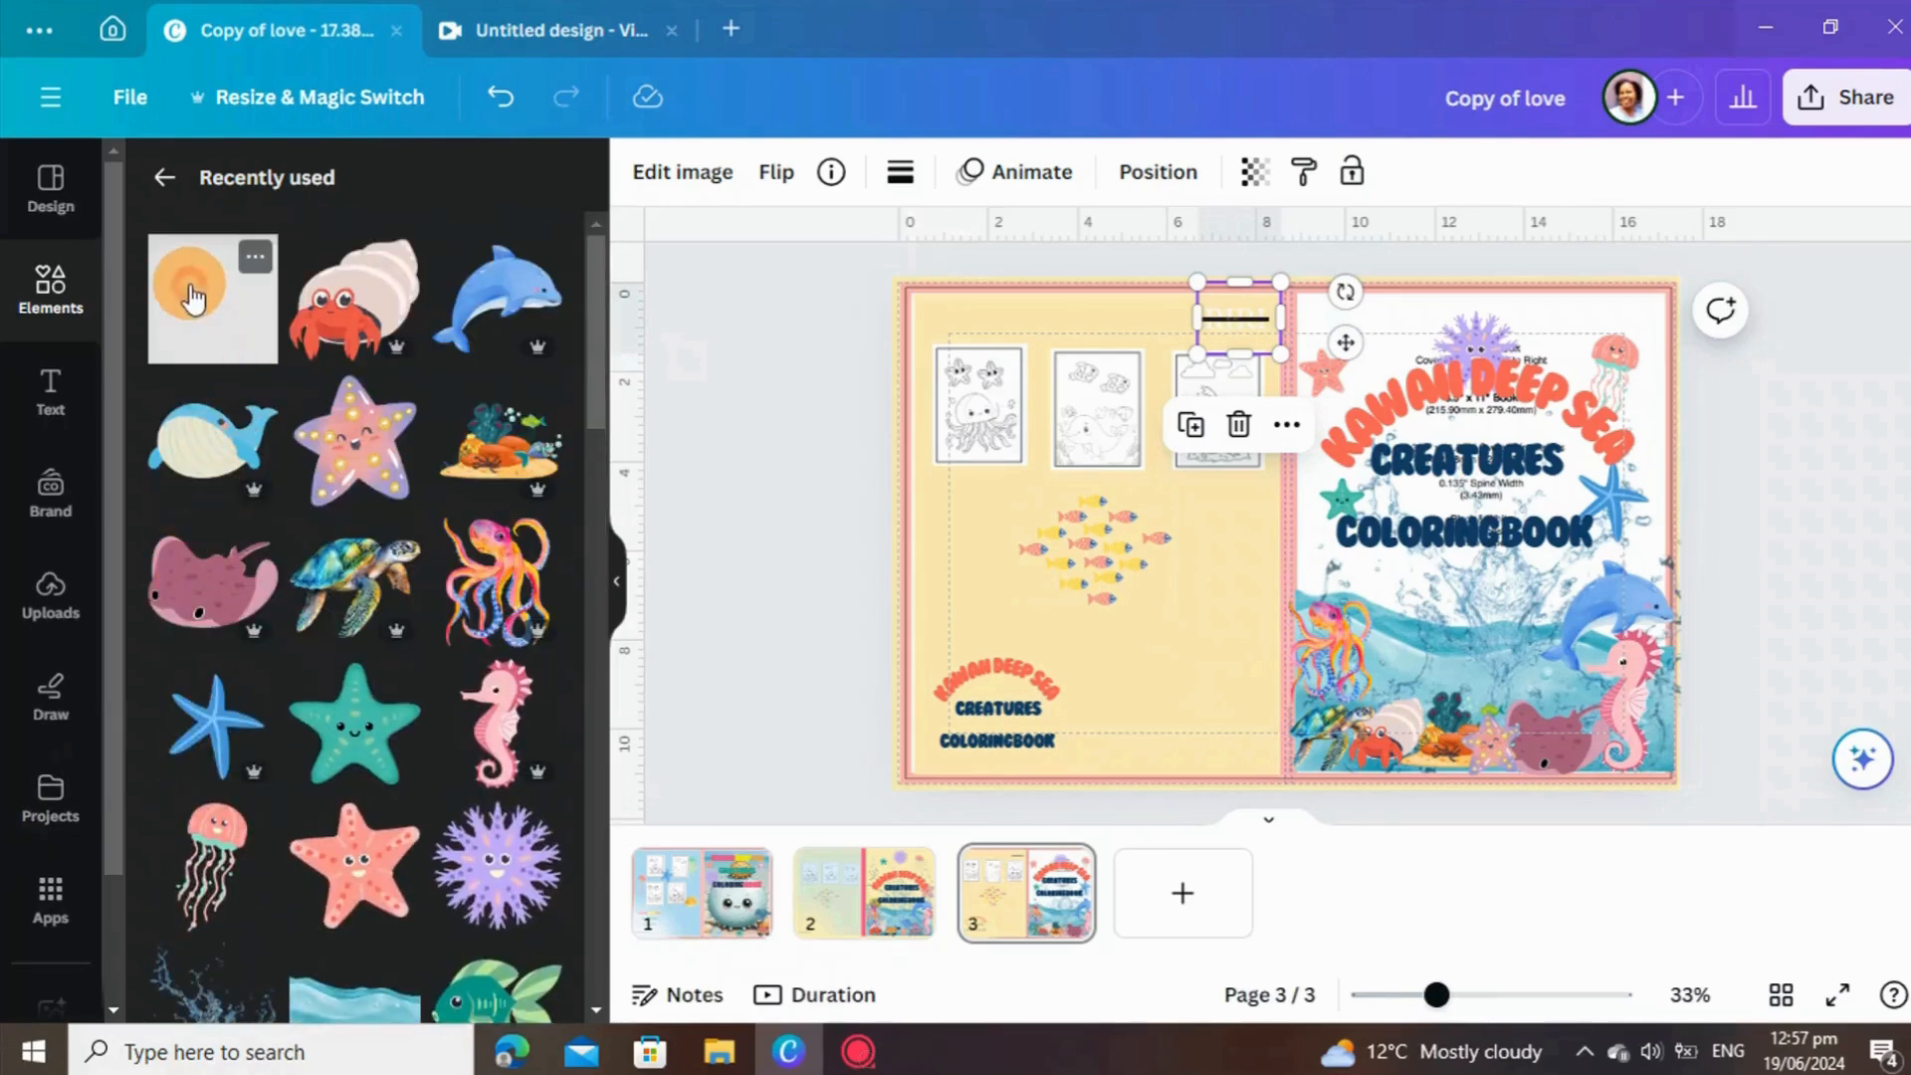
{"action": "left_click", "coordinate": [194, 289]}
{"action": "left_click_drag", "start_coordinate": [1285, 456], "coordinate": [1287, 296]}
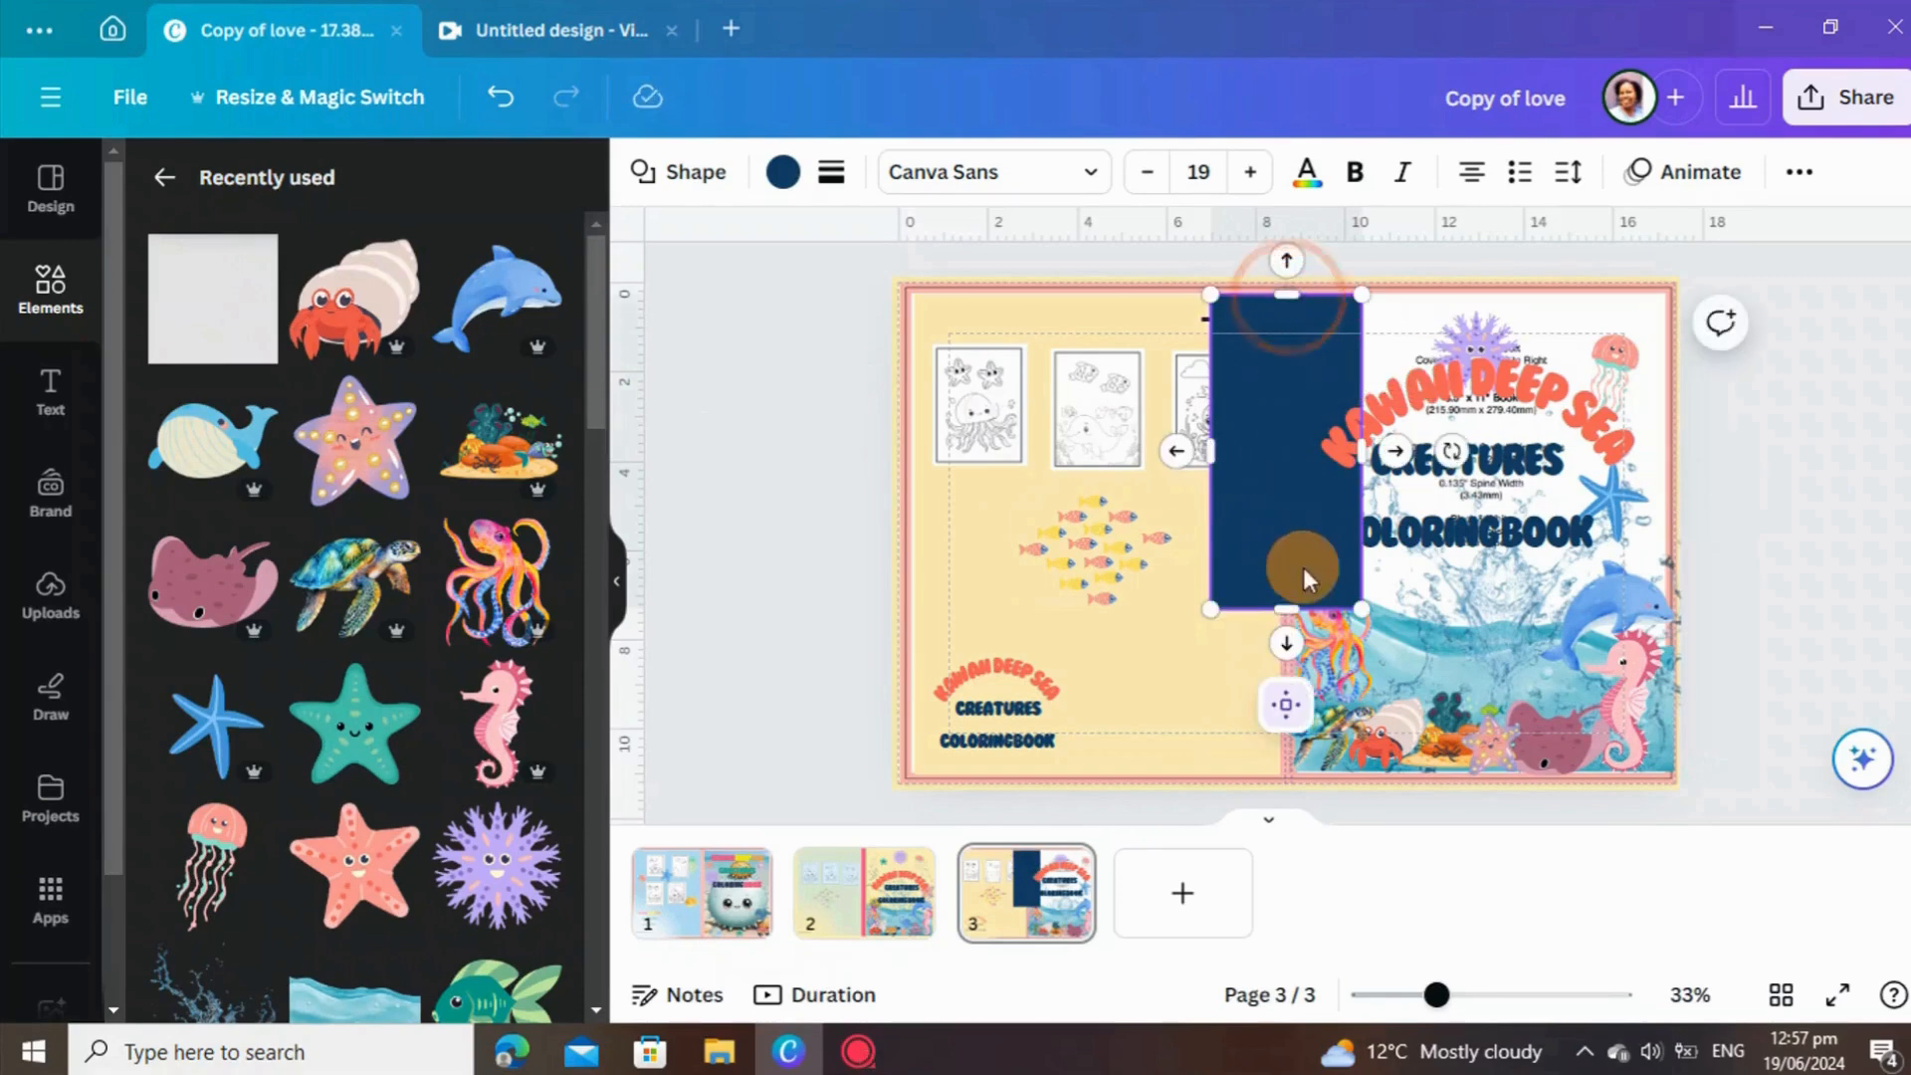
{"action": "left_click_drag", "start_coordinate": [1282, 610], "coordinate": [1282, 773]}
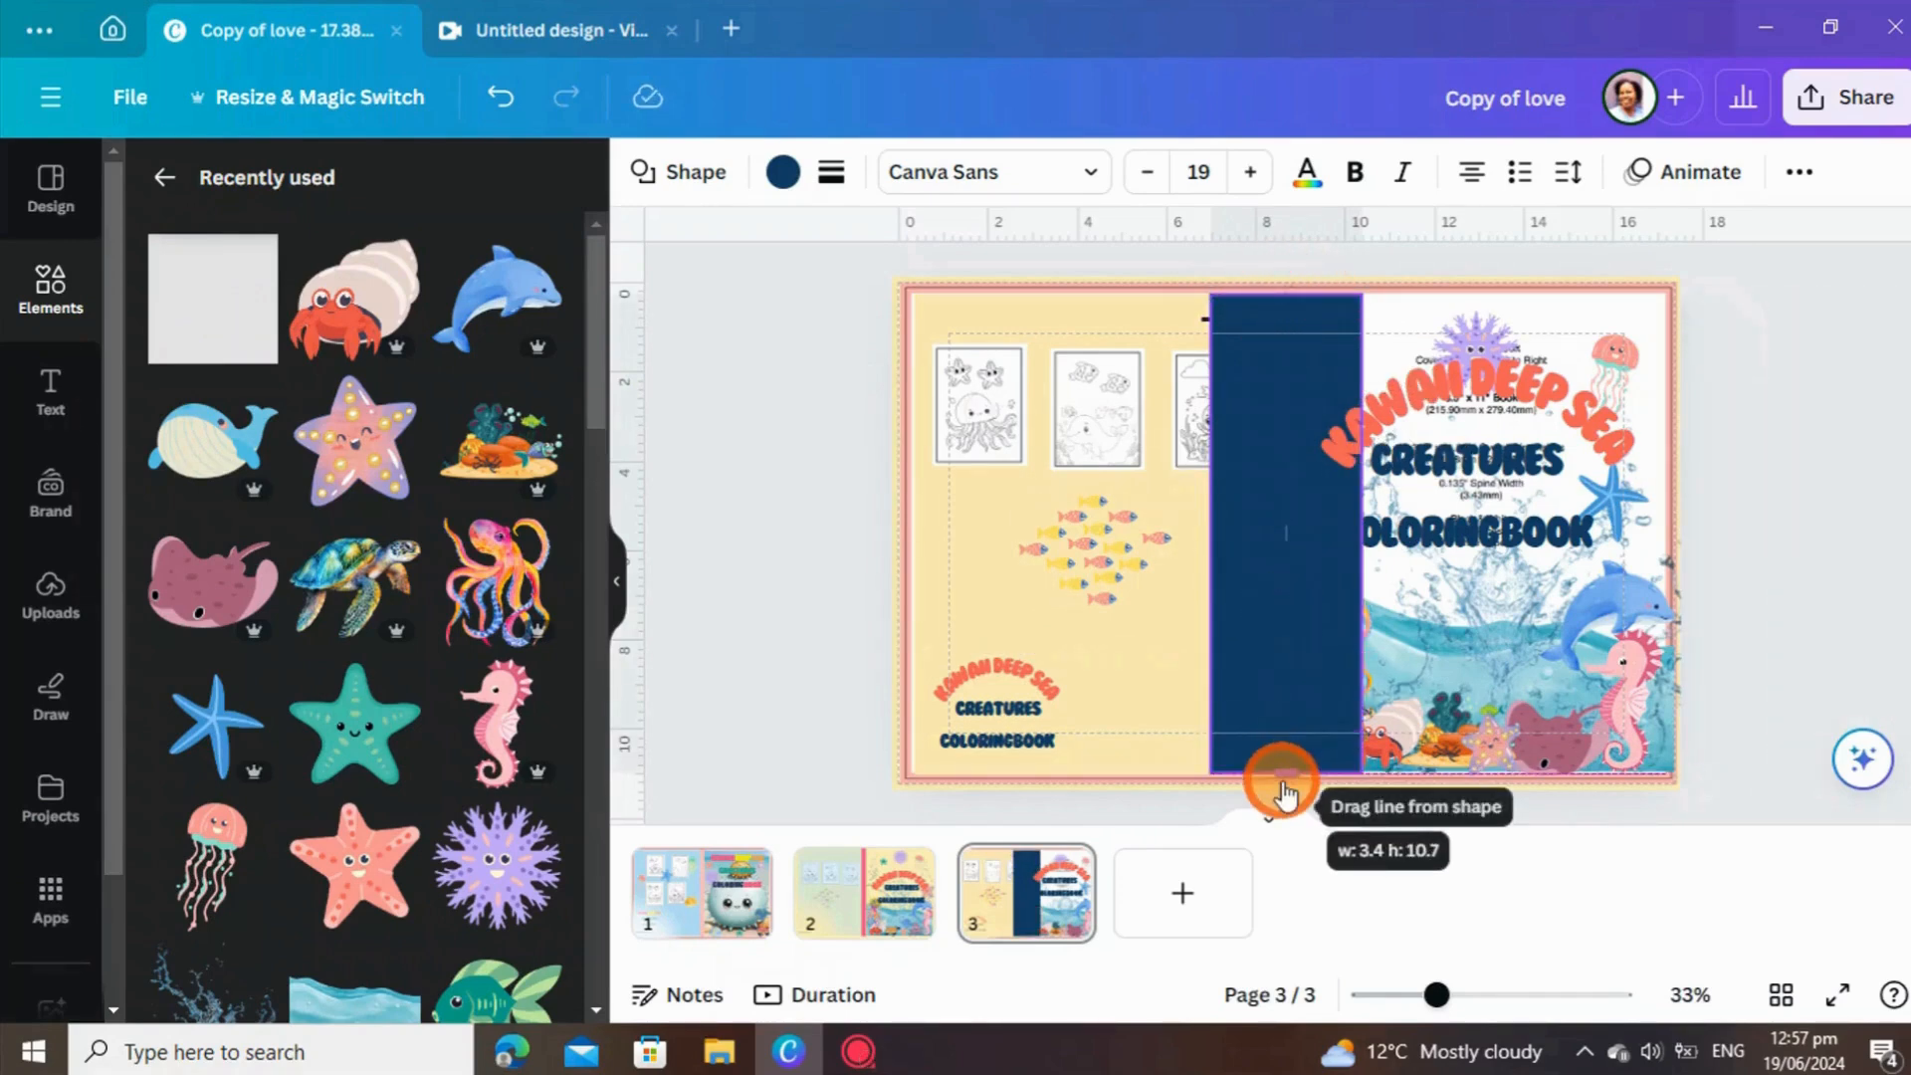
{"action": "left_click_drag", "start_coordinate": [1284, 794], "coordinate": [1282, 787]}
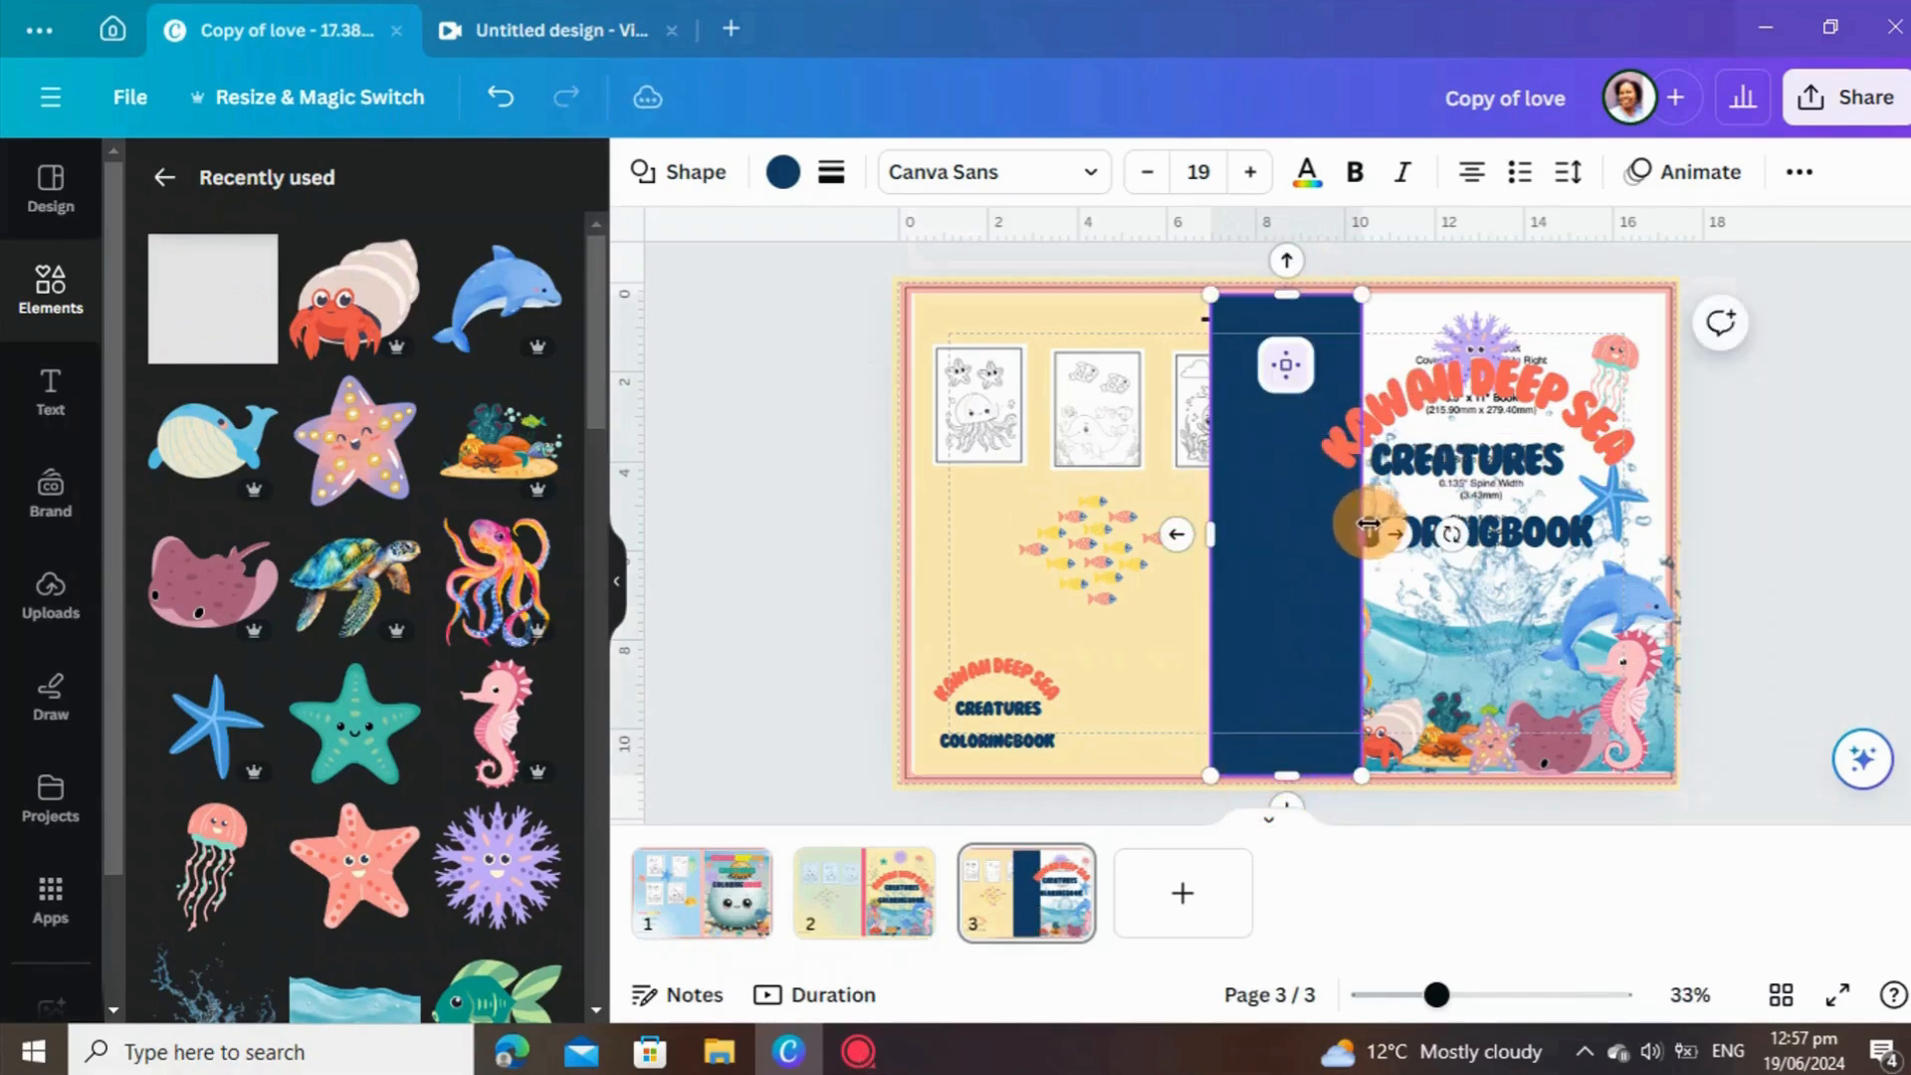
{"action": "left_click_drag", "start_coordinate": [1369, 535], "coordinate": [1280, 525]}
{"action": "left_click", "coordinate": [1782, 463]}
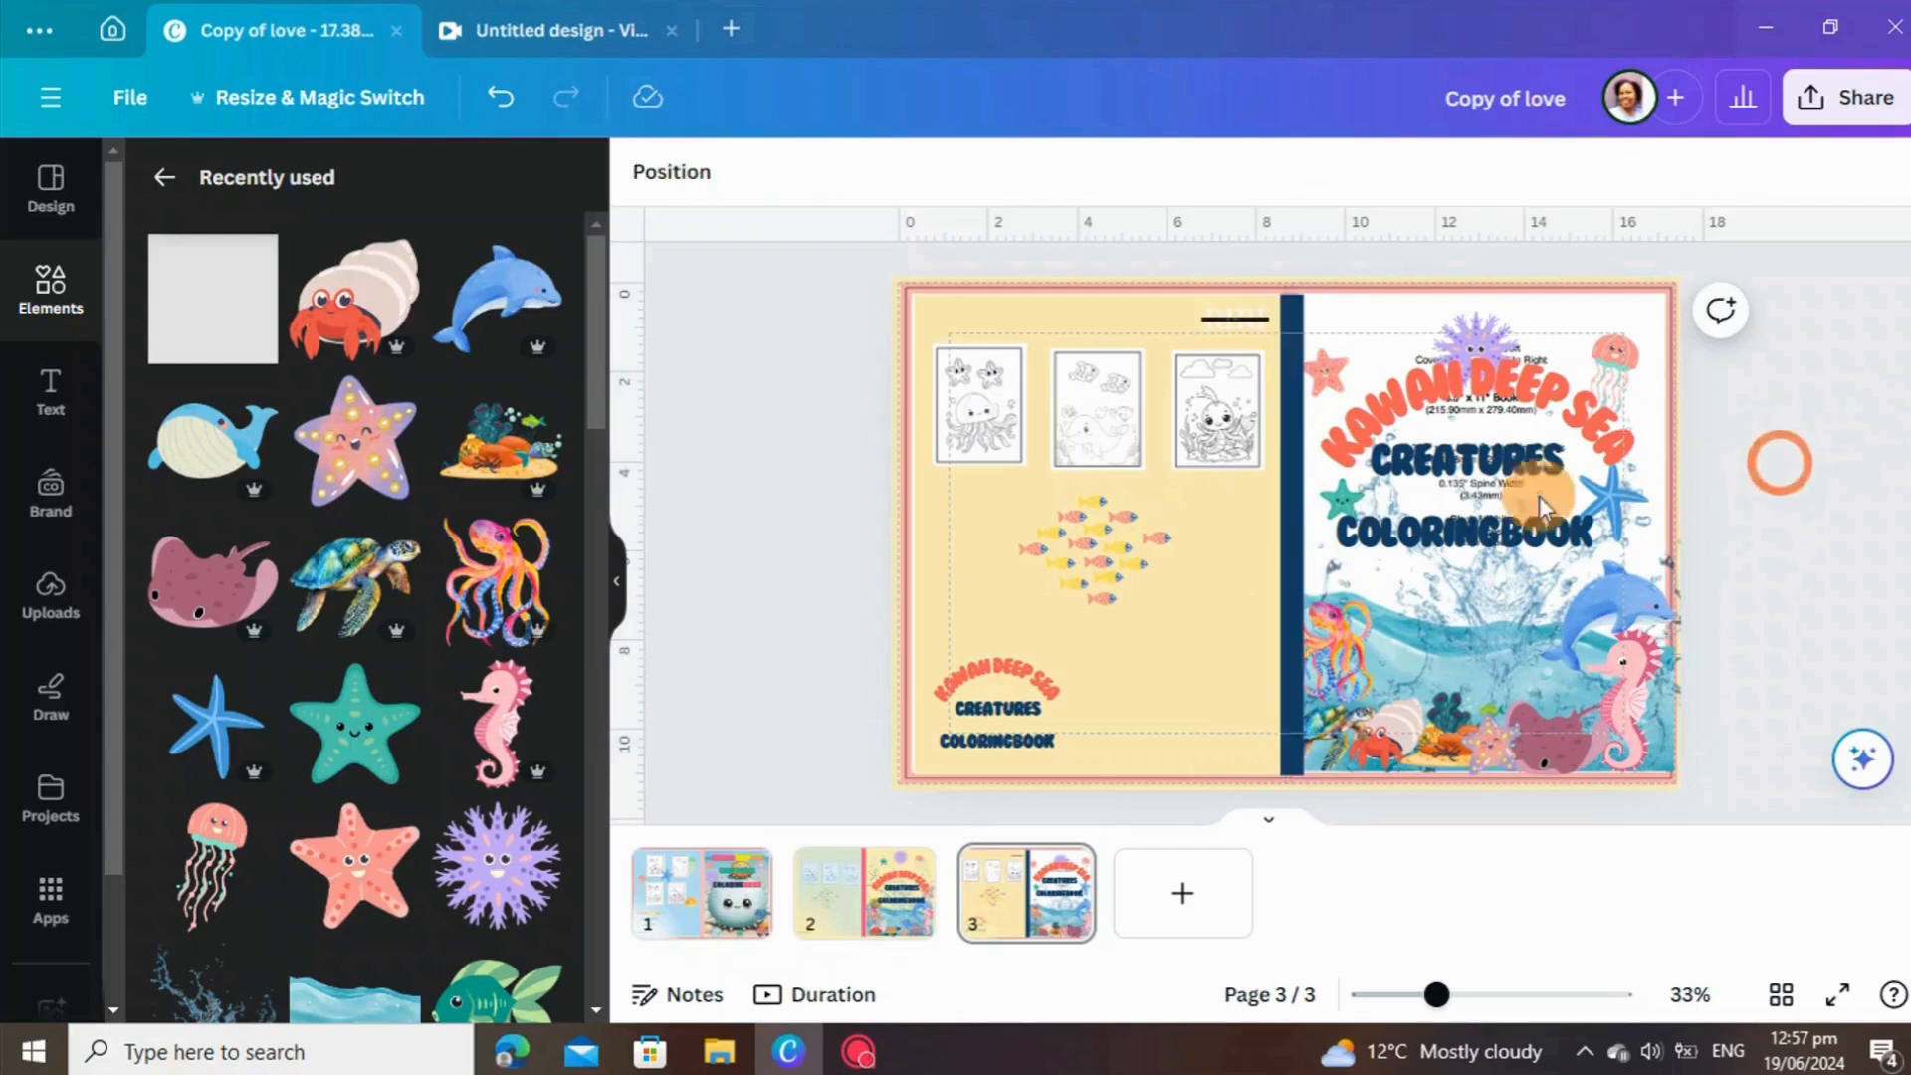
Recolor the spine strip light purple (#c2a6f7) after trying yellow (#f1f211).
{"action": "left_click", "coordinate": [1292, 480]}
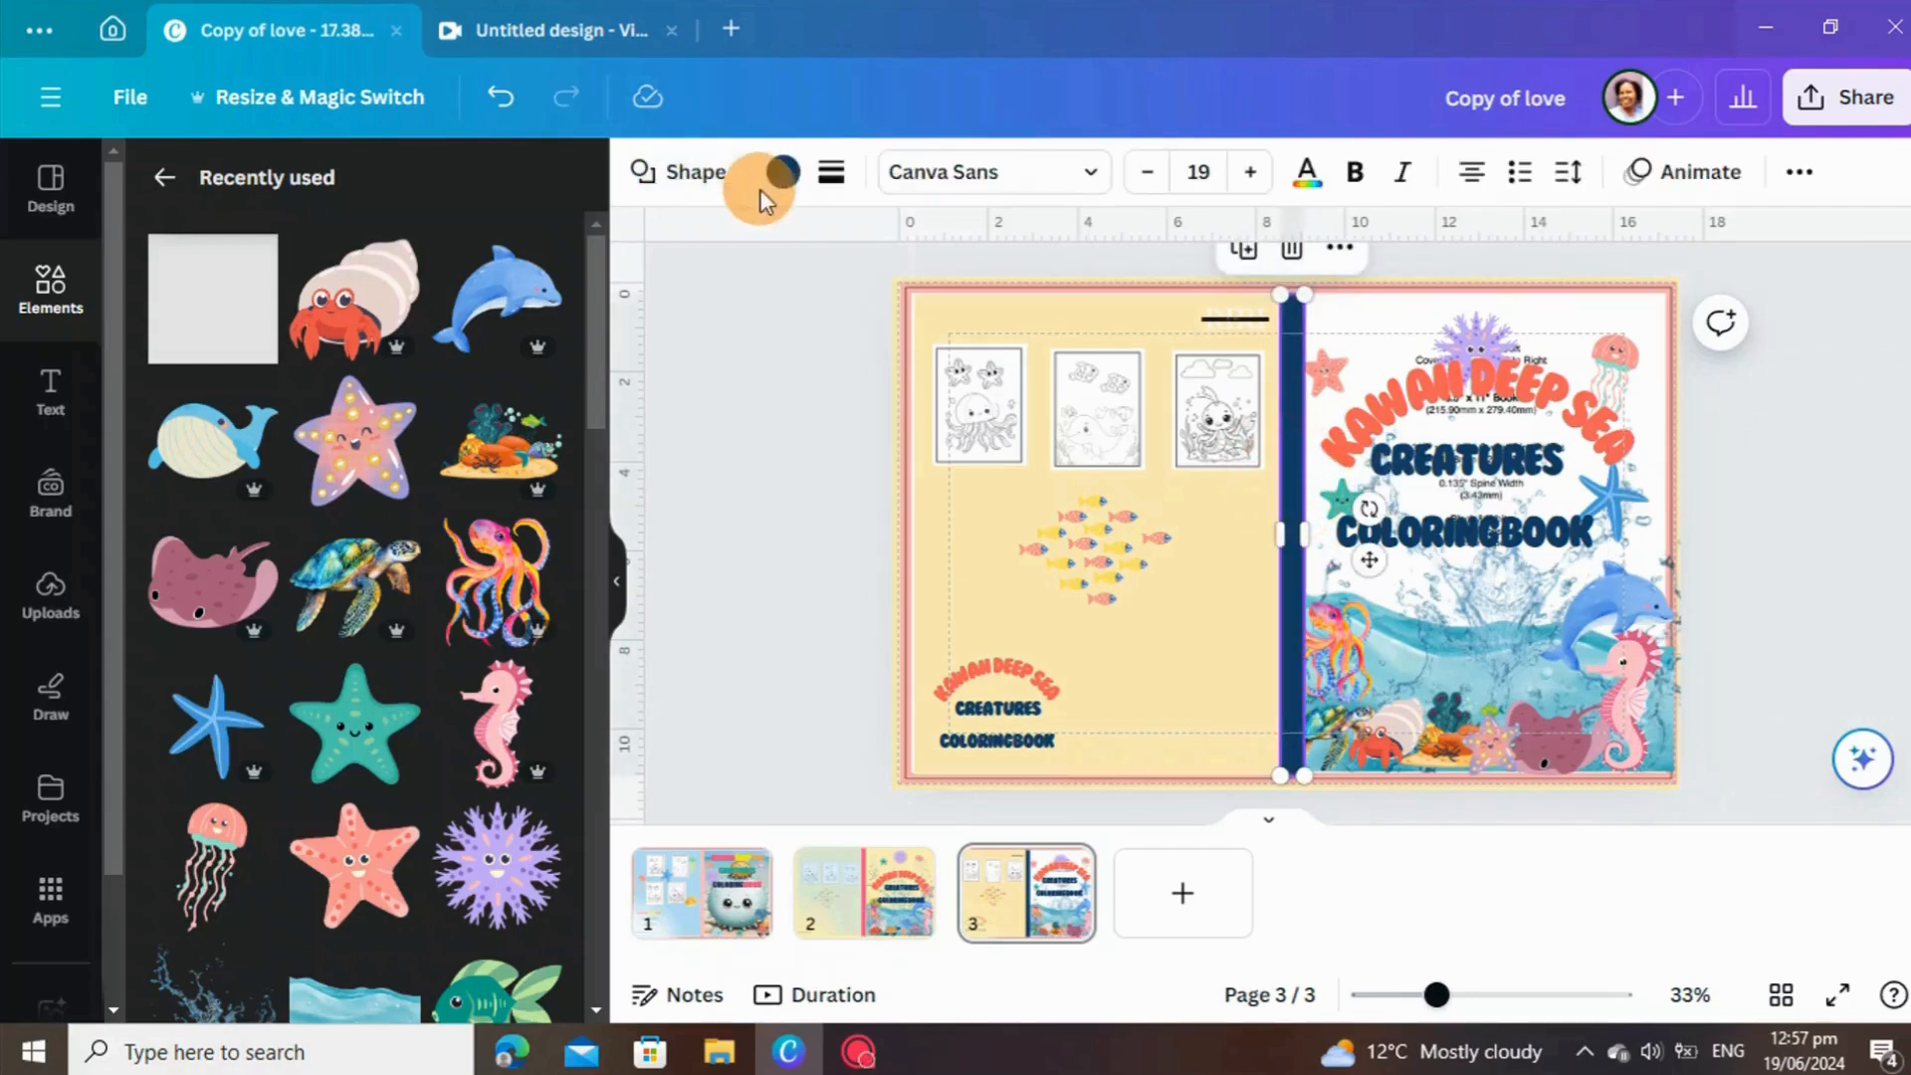
{"action": "left_click", "coordinate": [783, 173]}
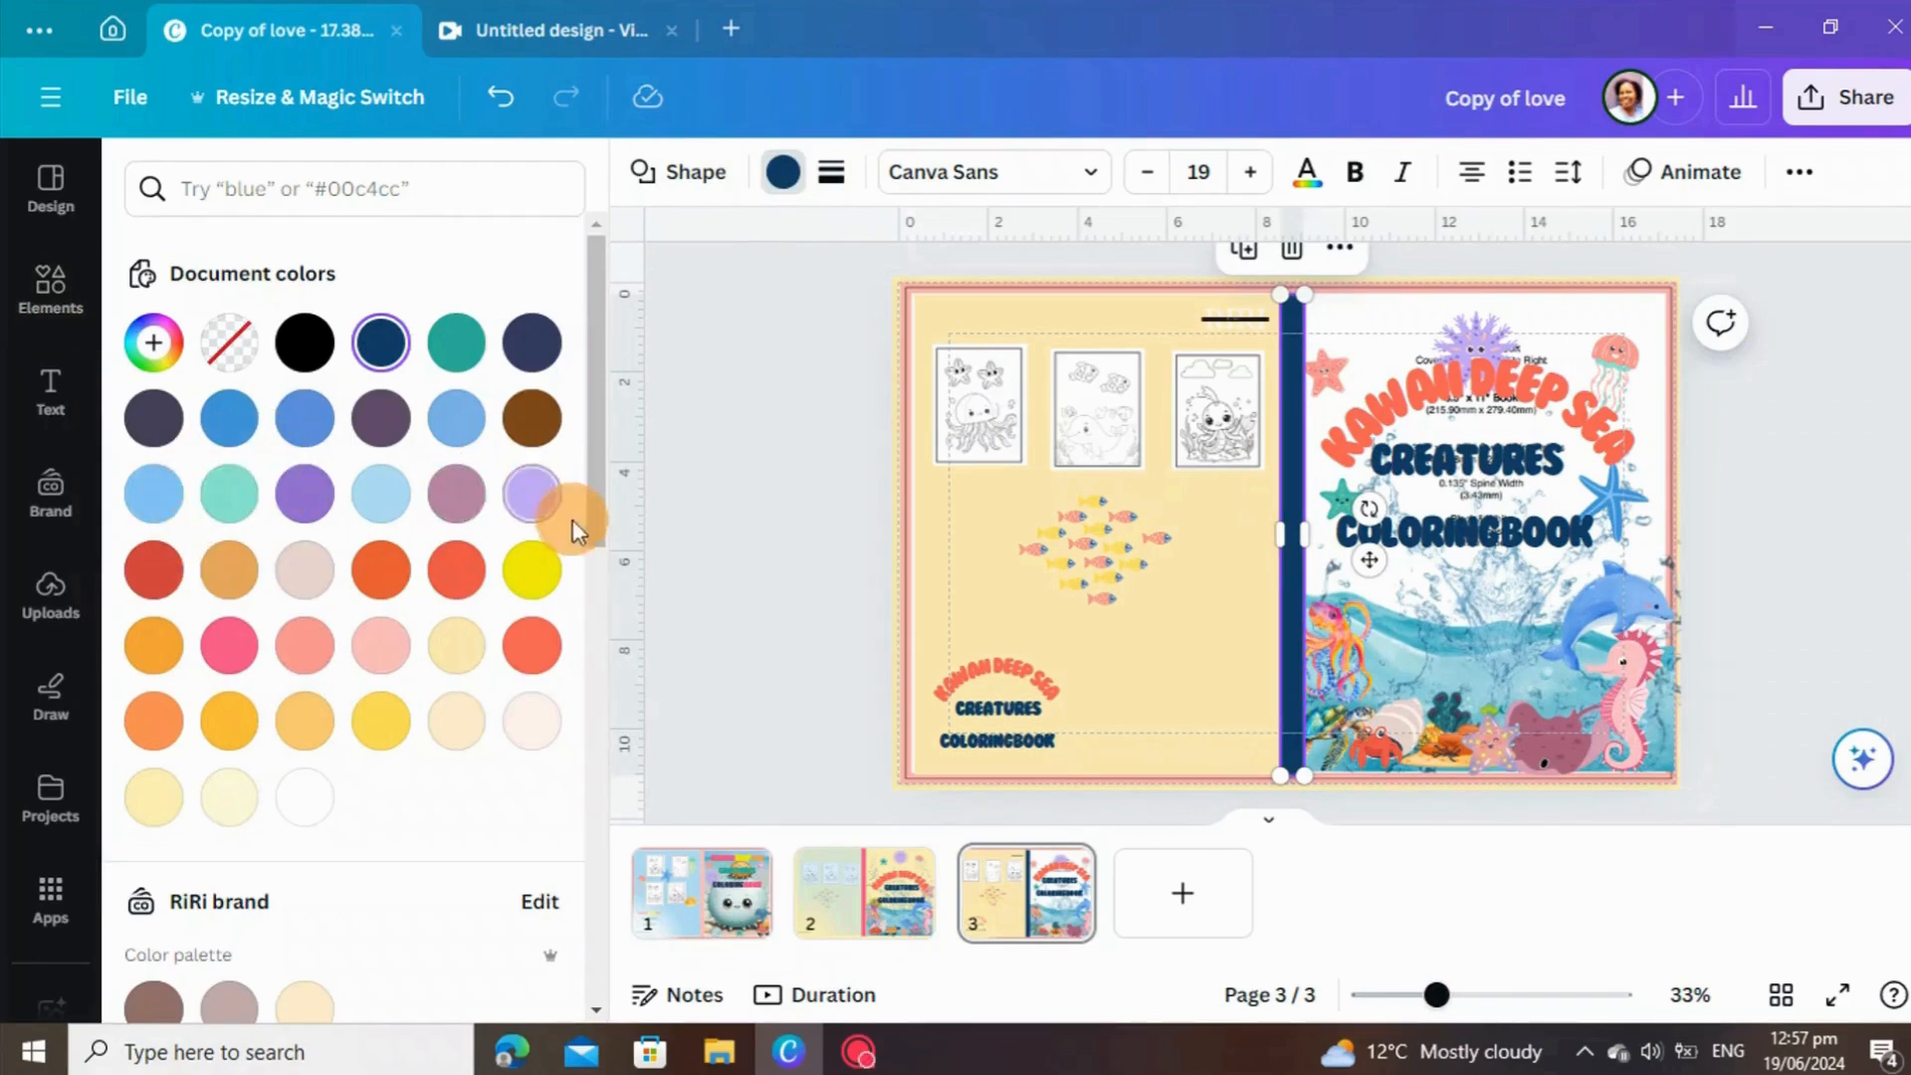
{"action": "left_click", "coordinate": [532, 570]}
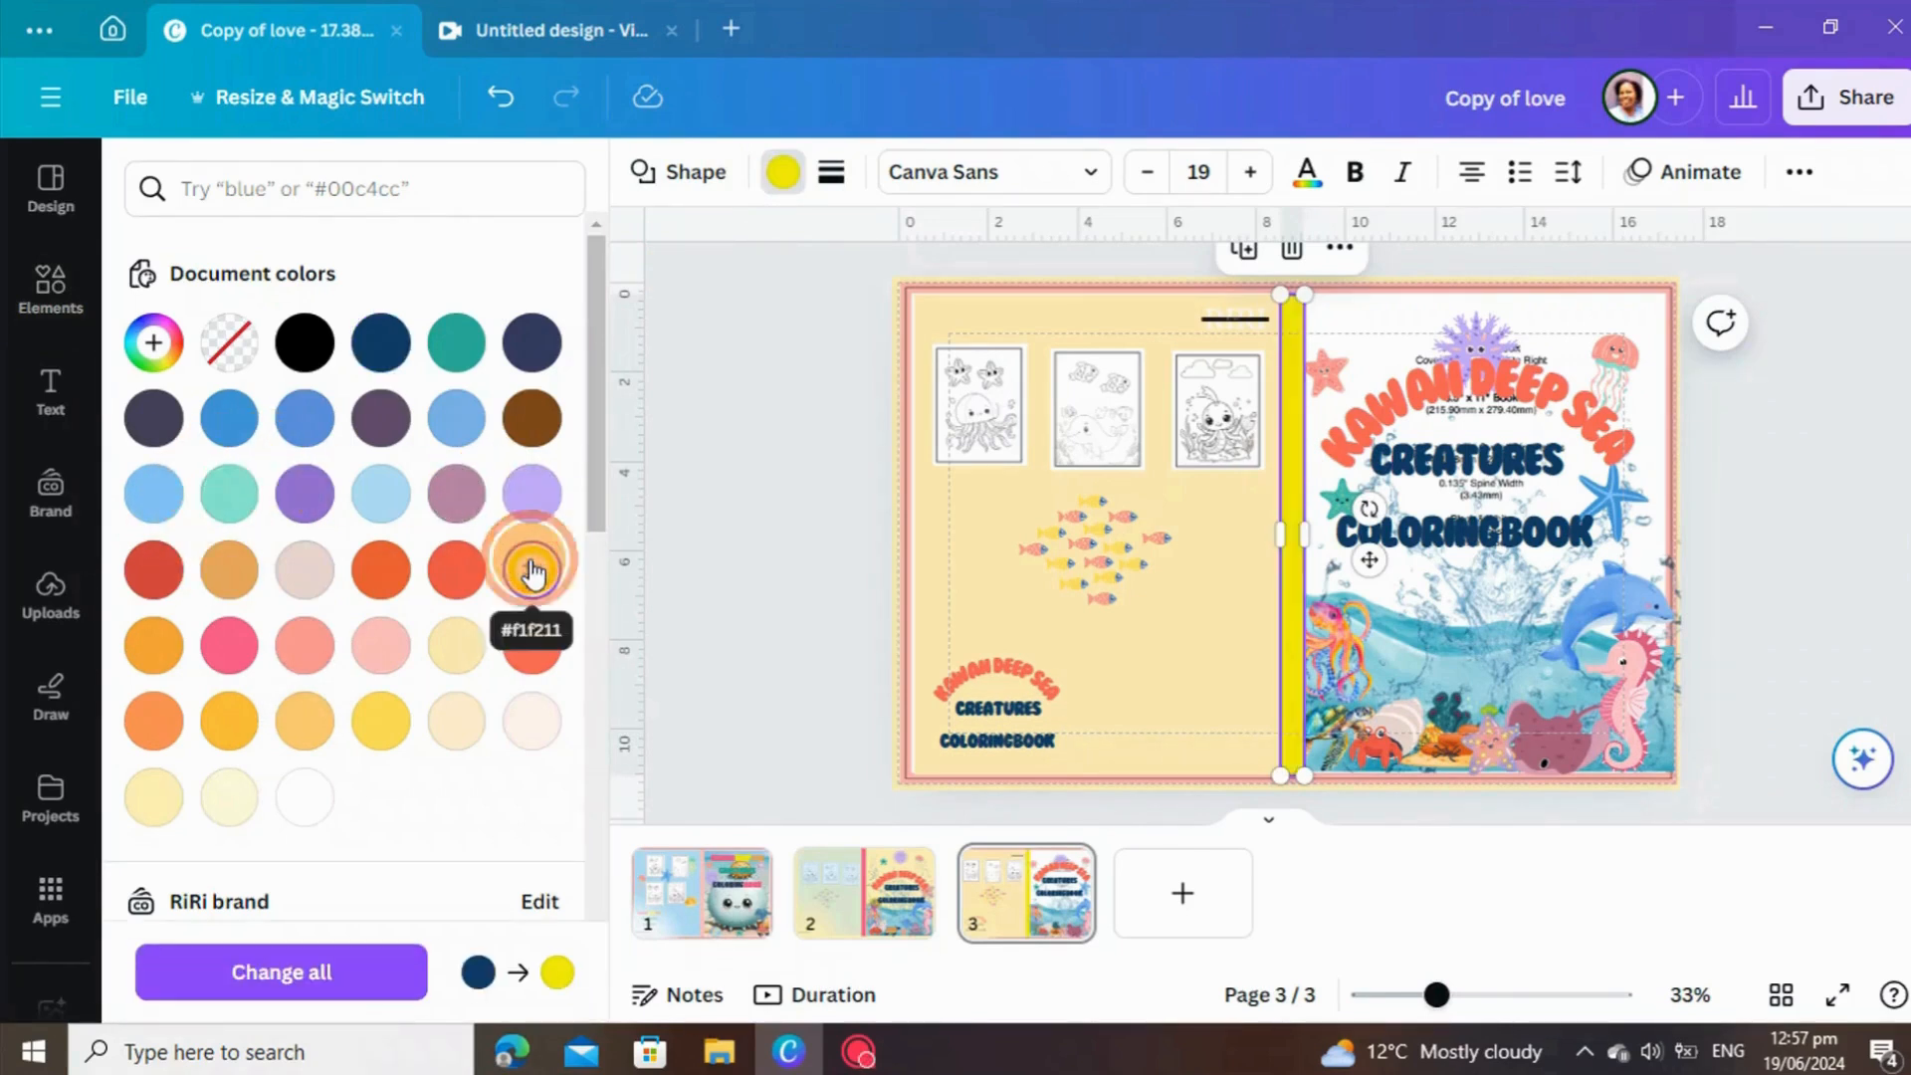
{"action": "left_click", "coordinate": [533, 495]}
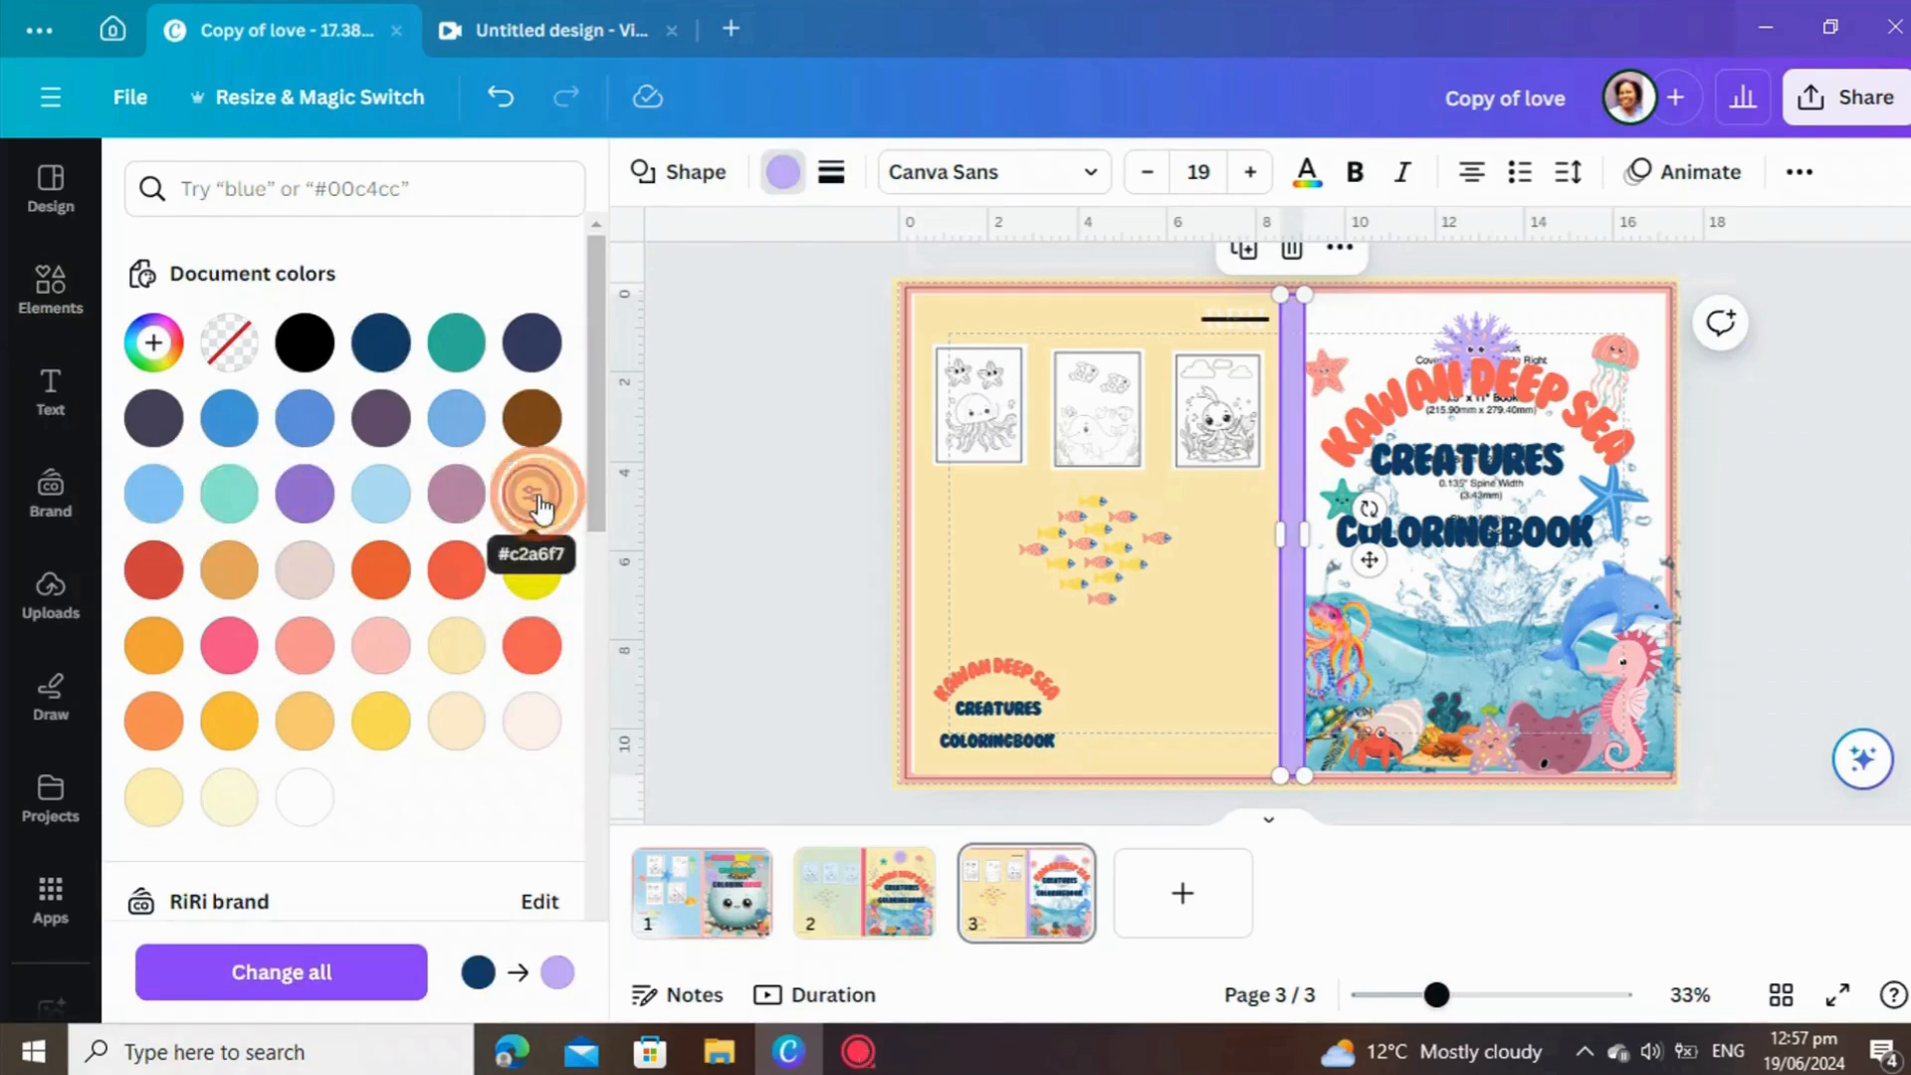
{"action": "left_click", "coordinate": [1814, 599]}
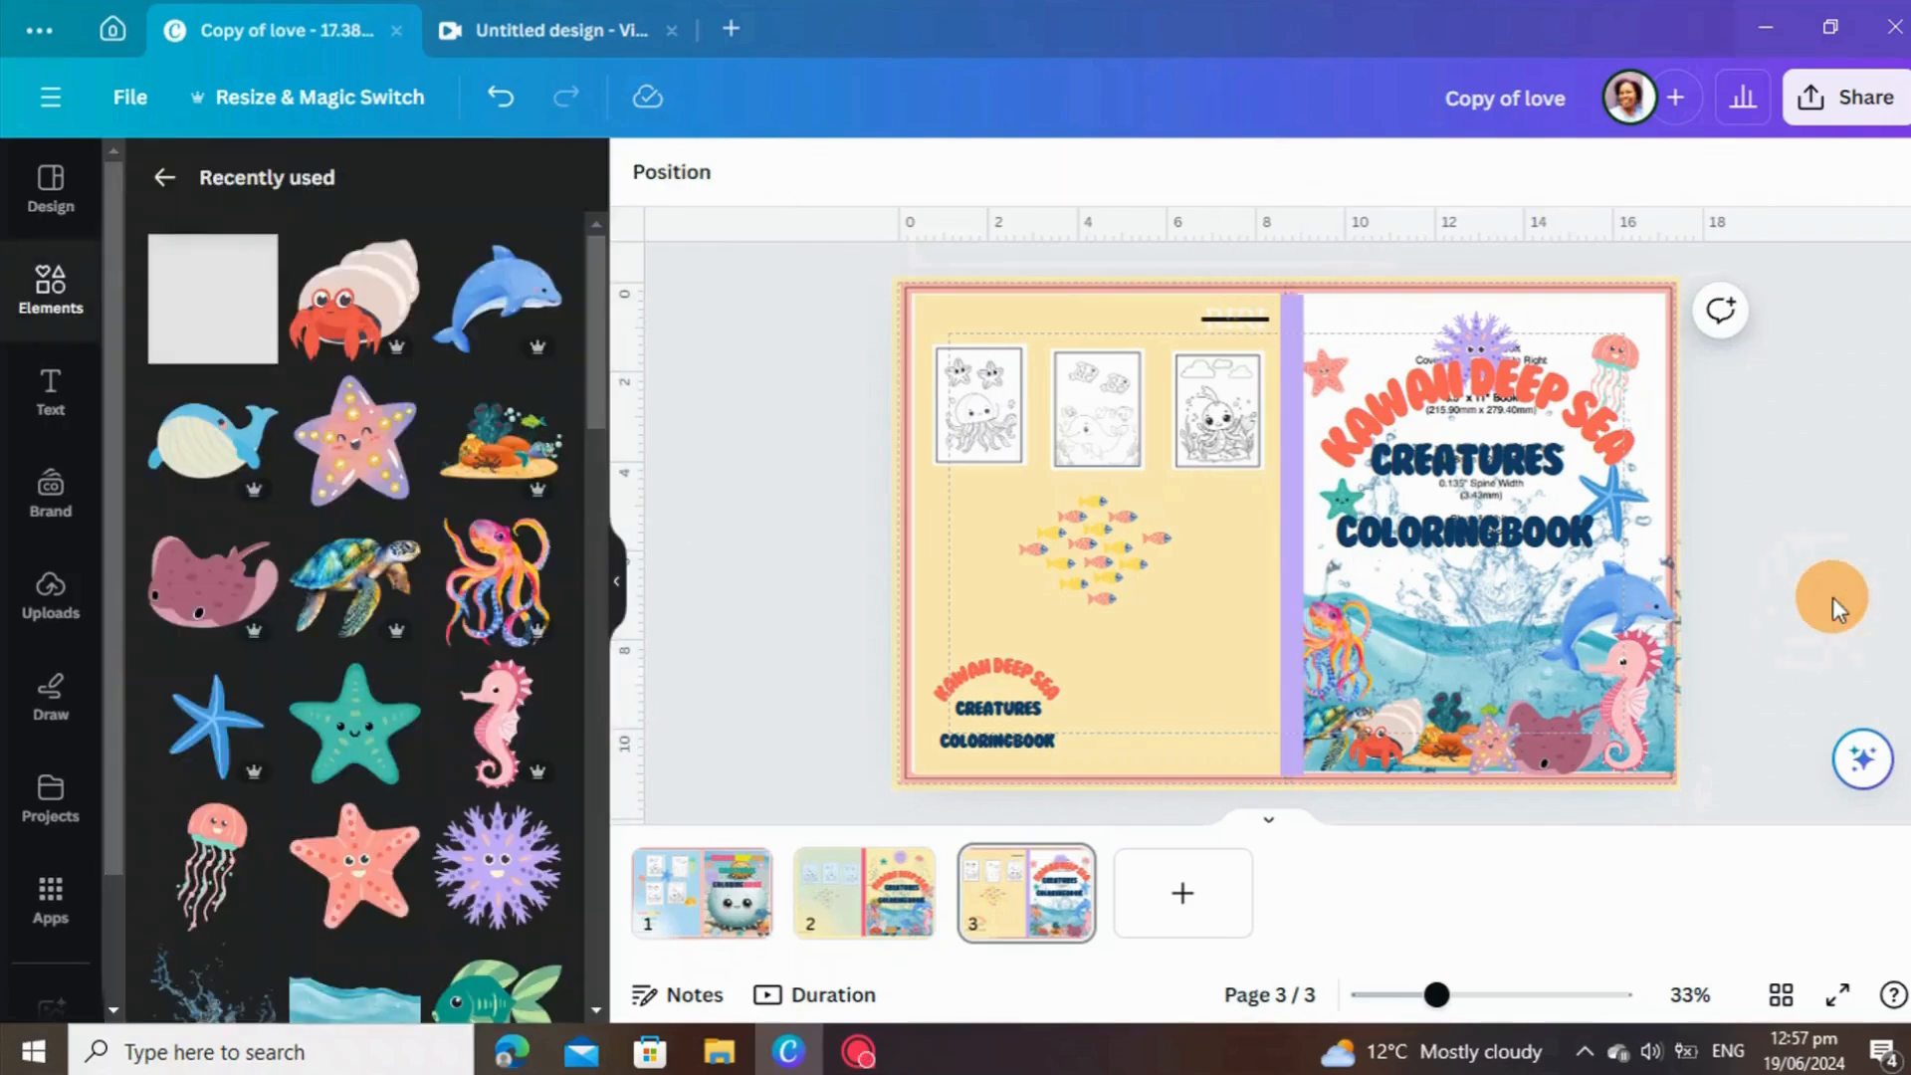
Delete the pink-bordered cover template image from page 3.
{"action": "left_click", "coordinate": [1323, 288]}
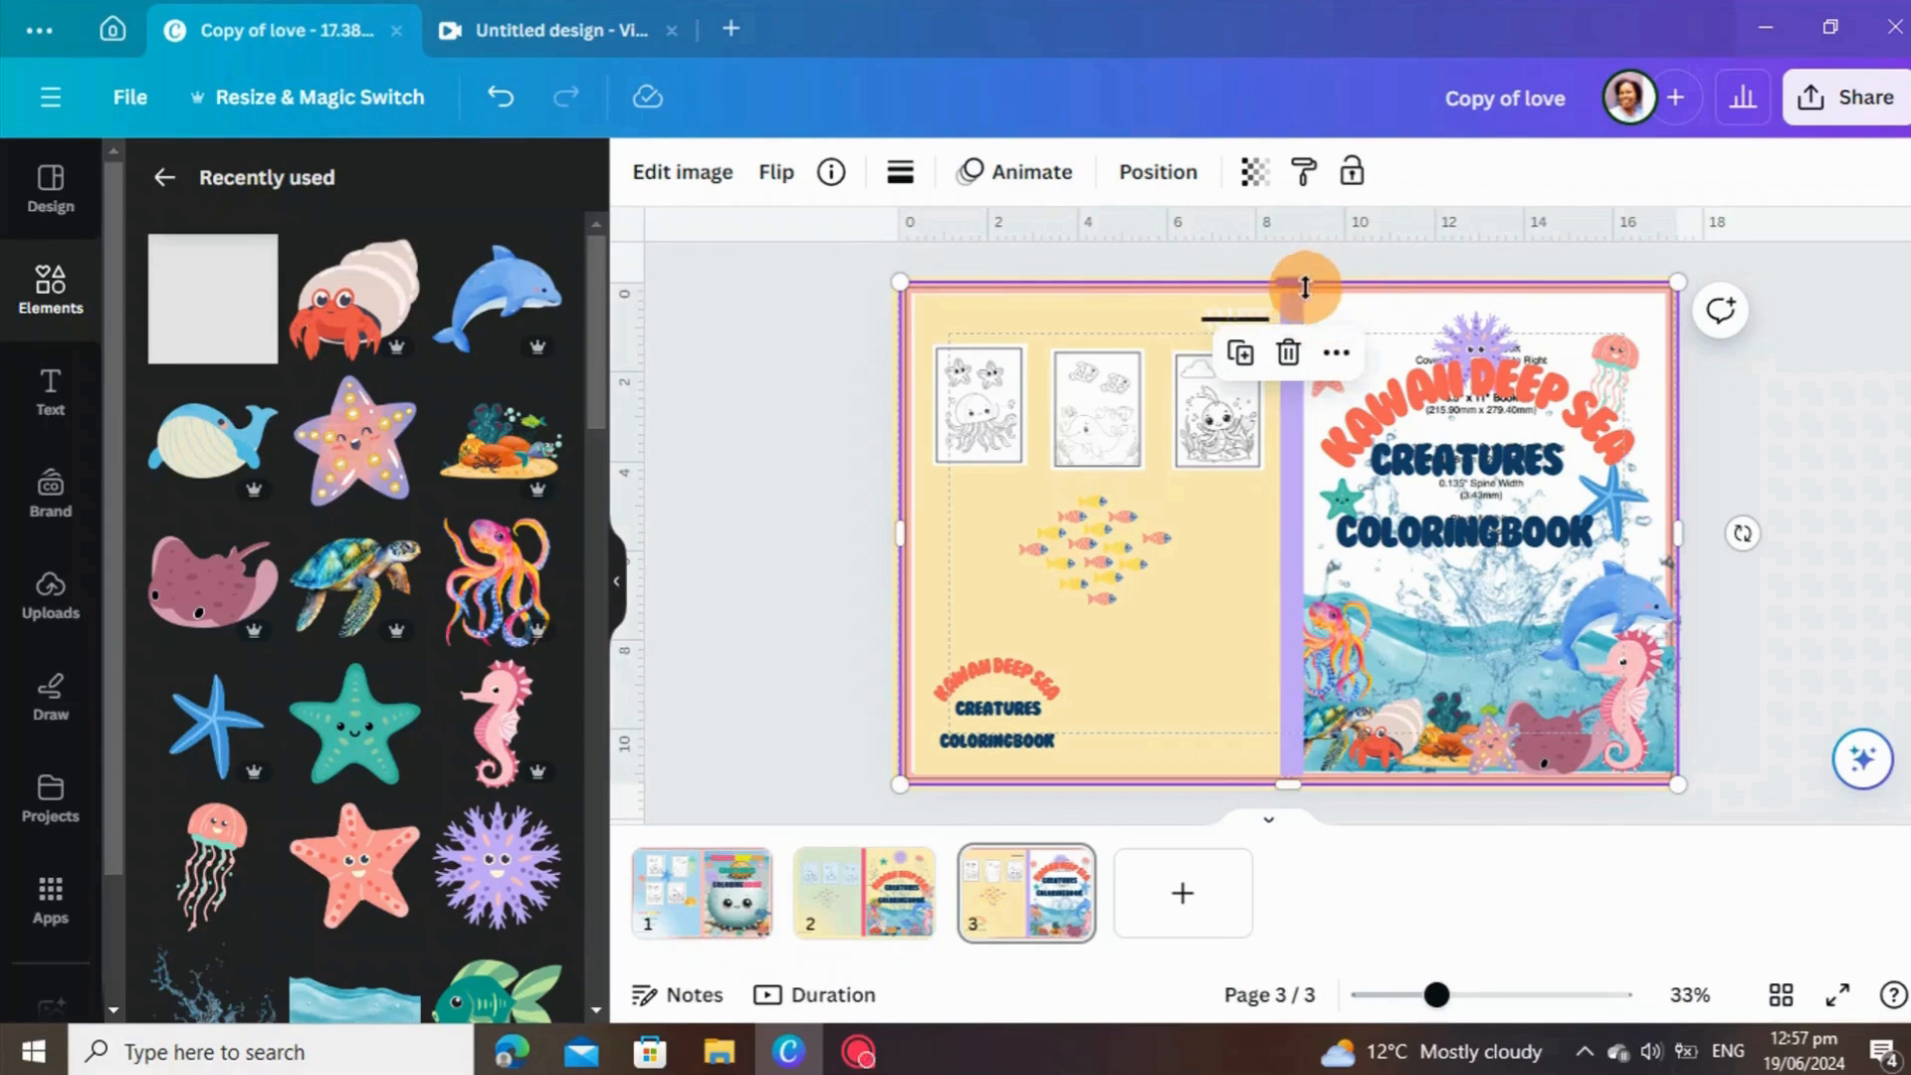
{"action": "left_click_drag", "start_coordinate": [1299, 288], "coordinate": [1274, 787]}
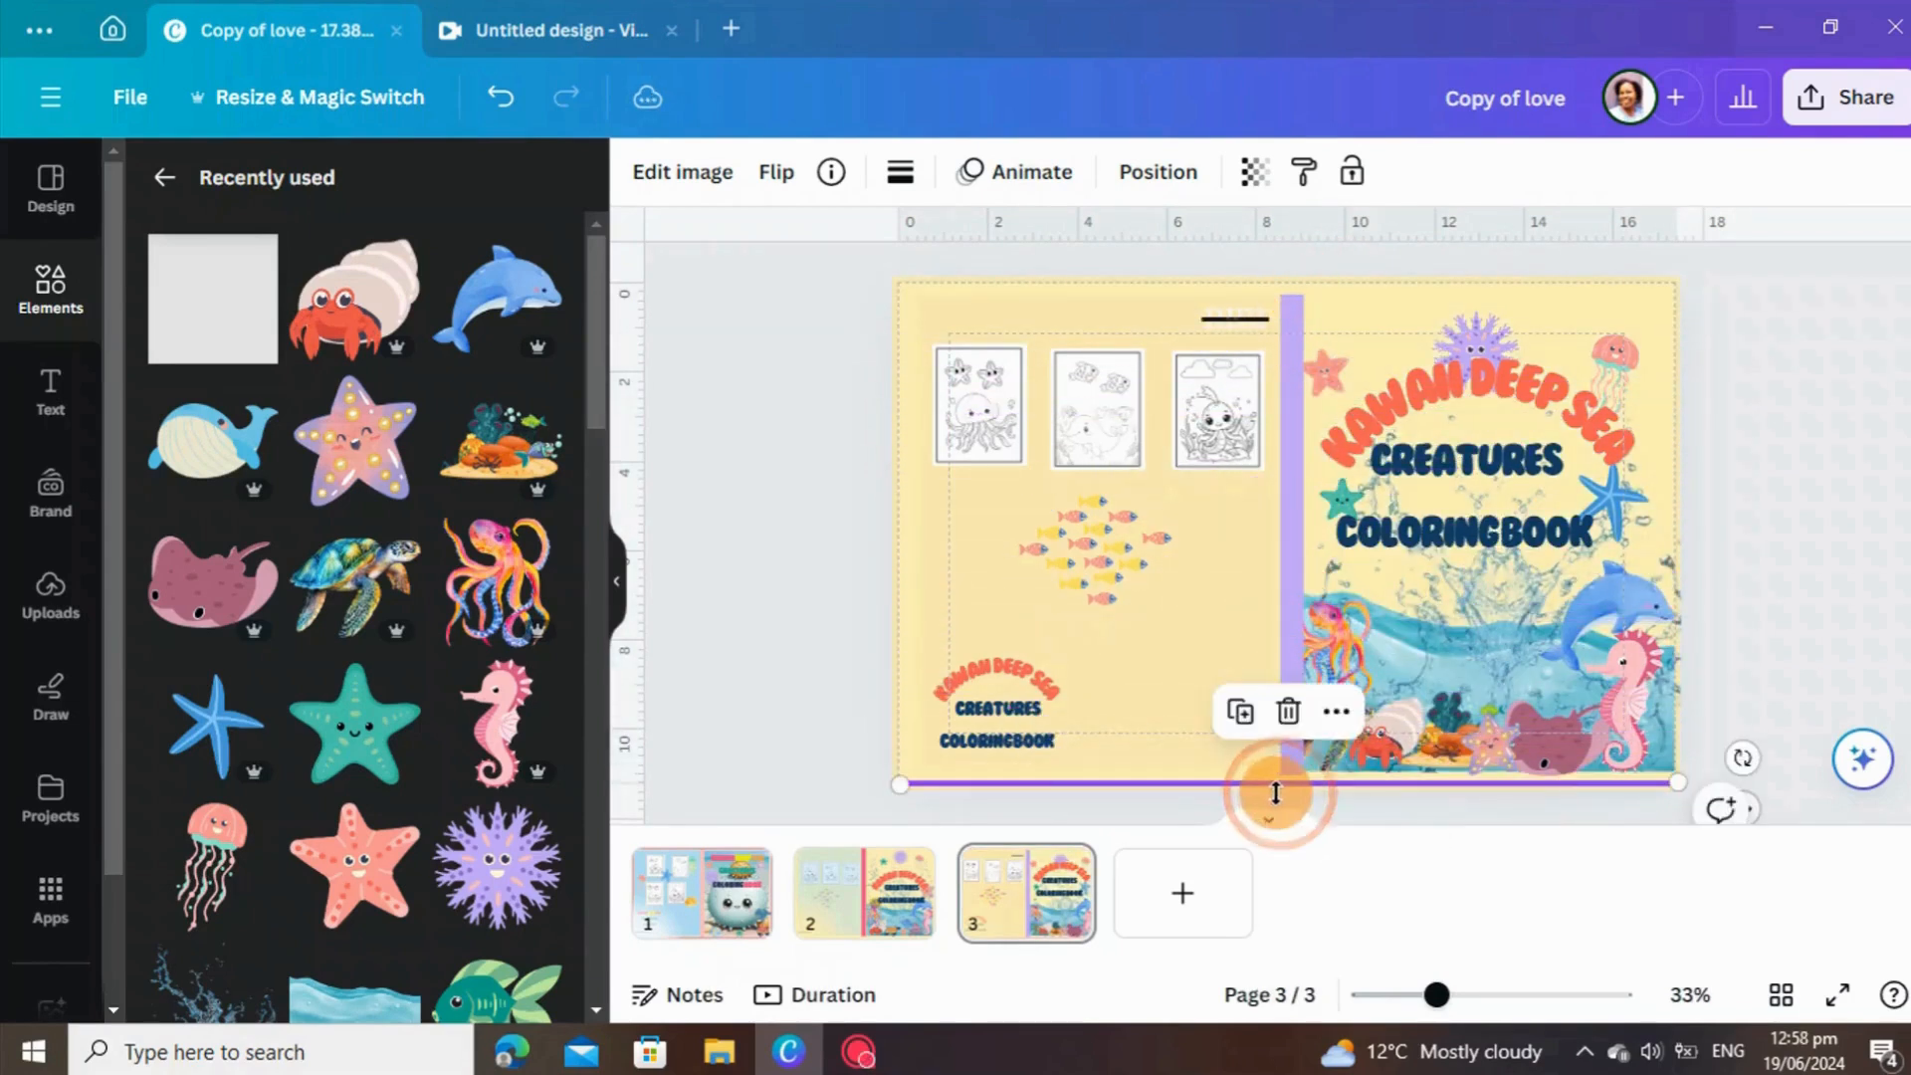
{"action": "left_click", "coordinate": [1289, 713]}
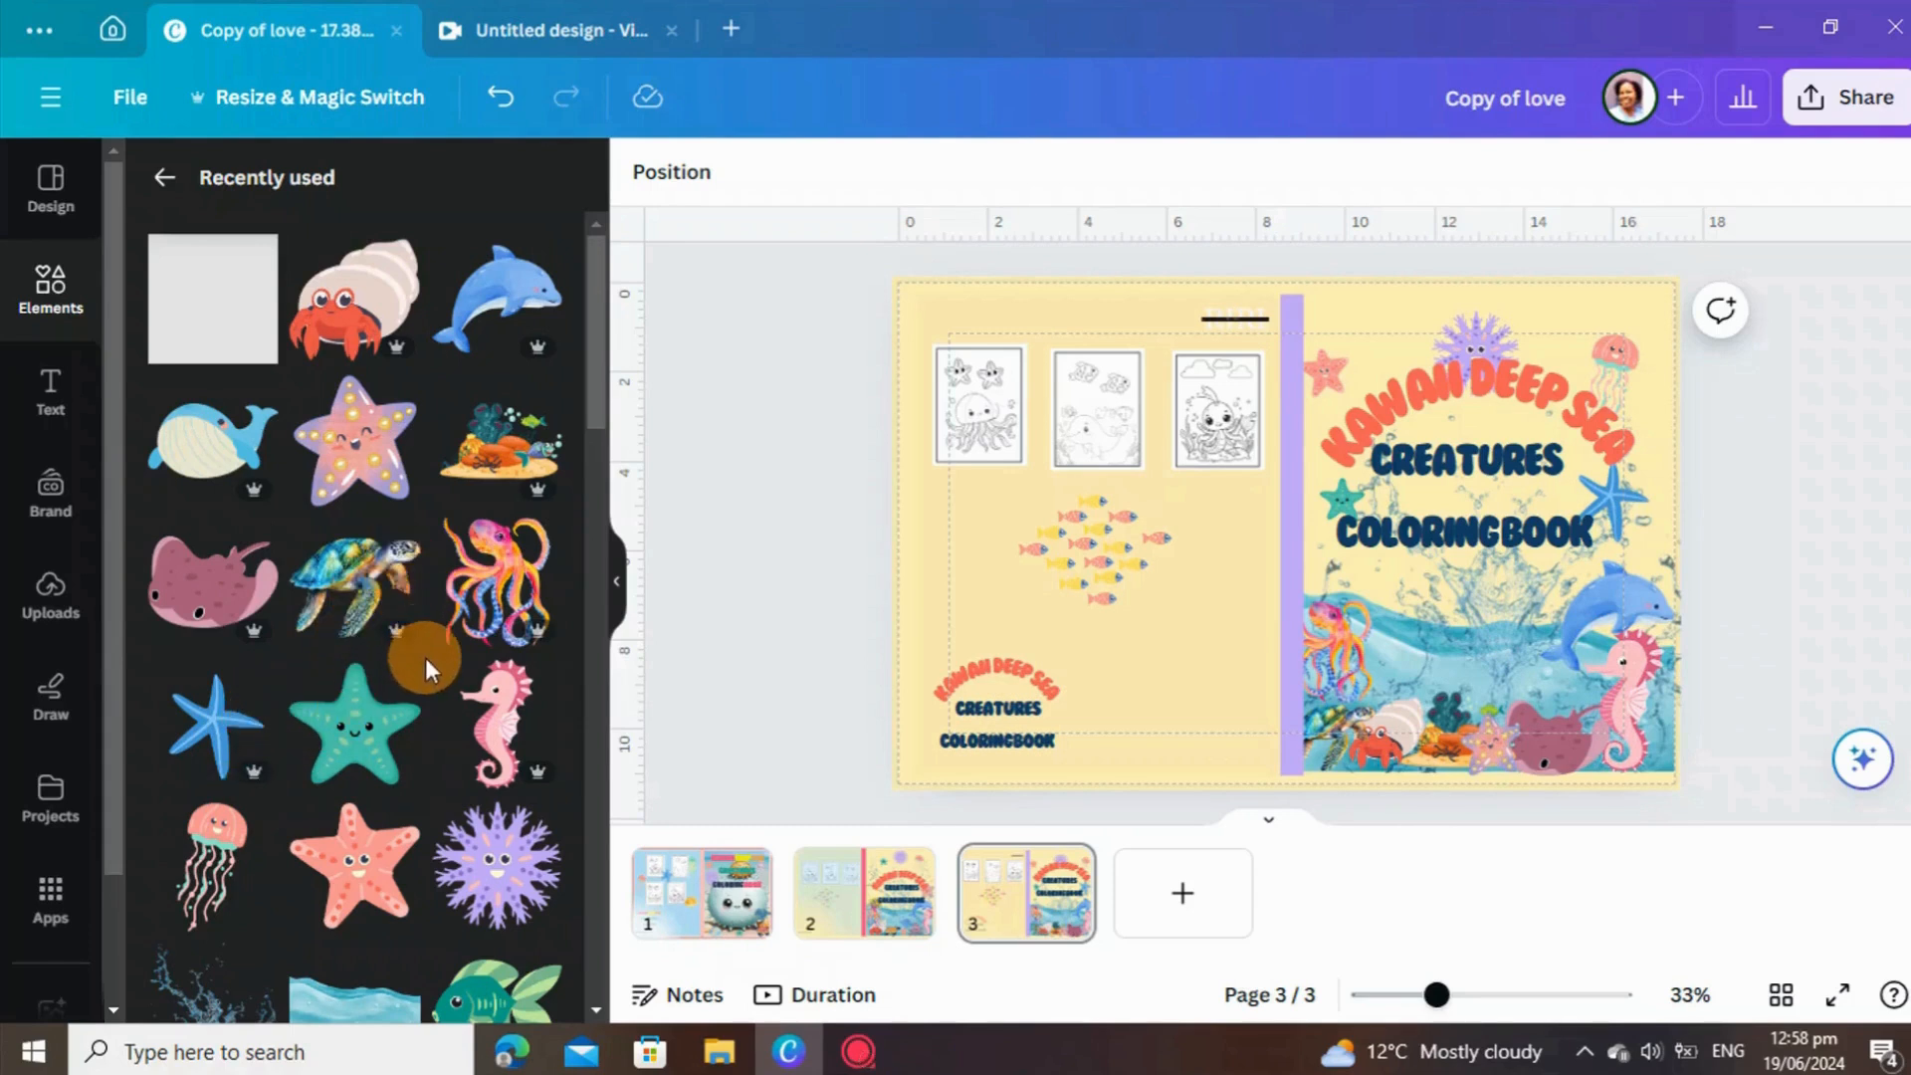
{"action": "mouse_move", "coordinate": [414, 618]}
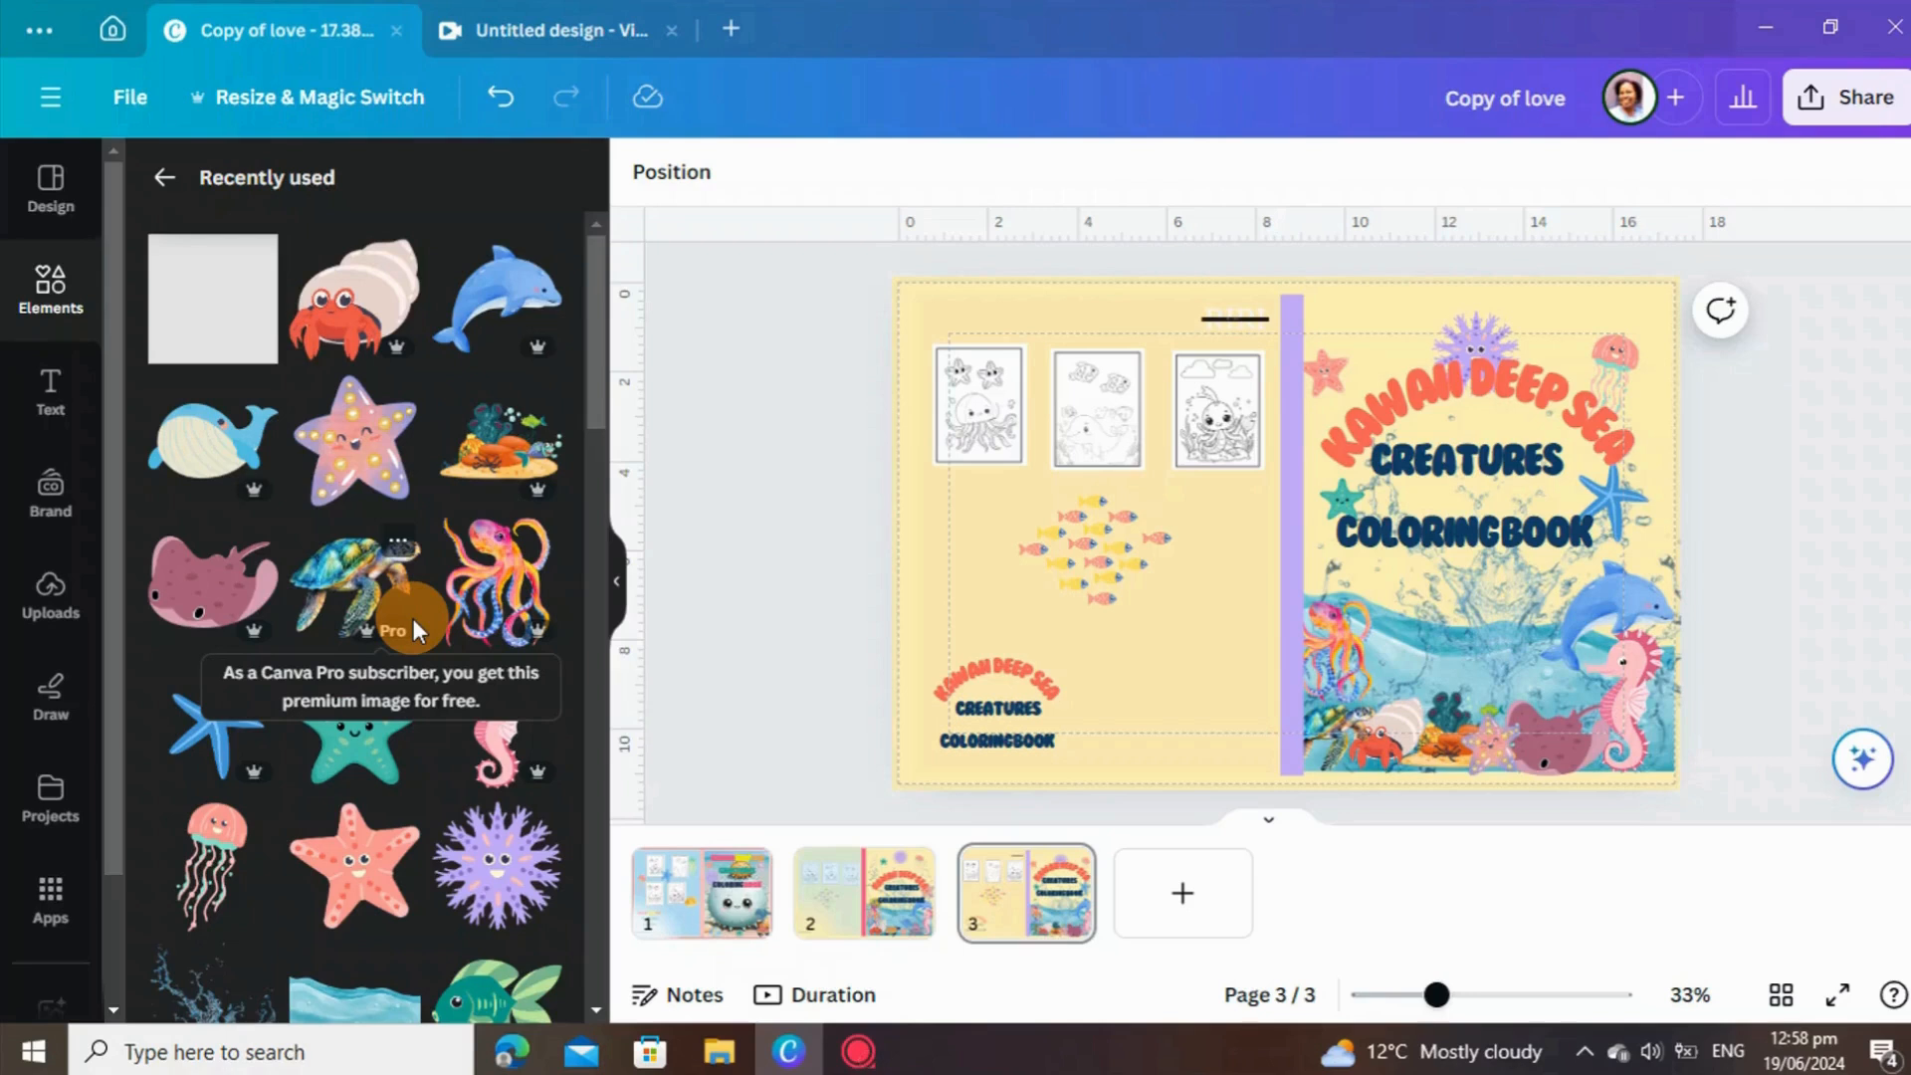
{"action": "scroll", "coordinate": [323, 809], "scroll_direction": "down", "scroll_amount": 3}
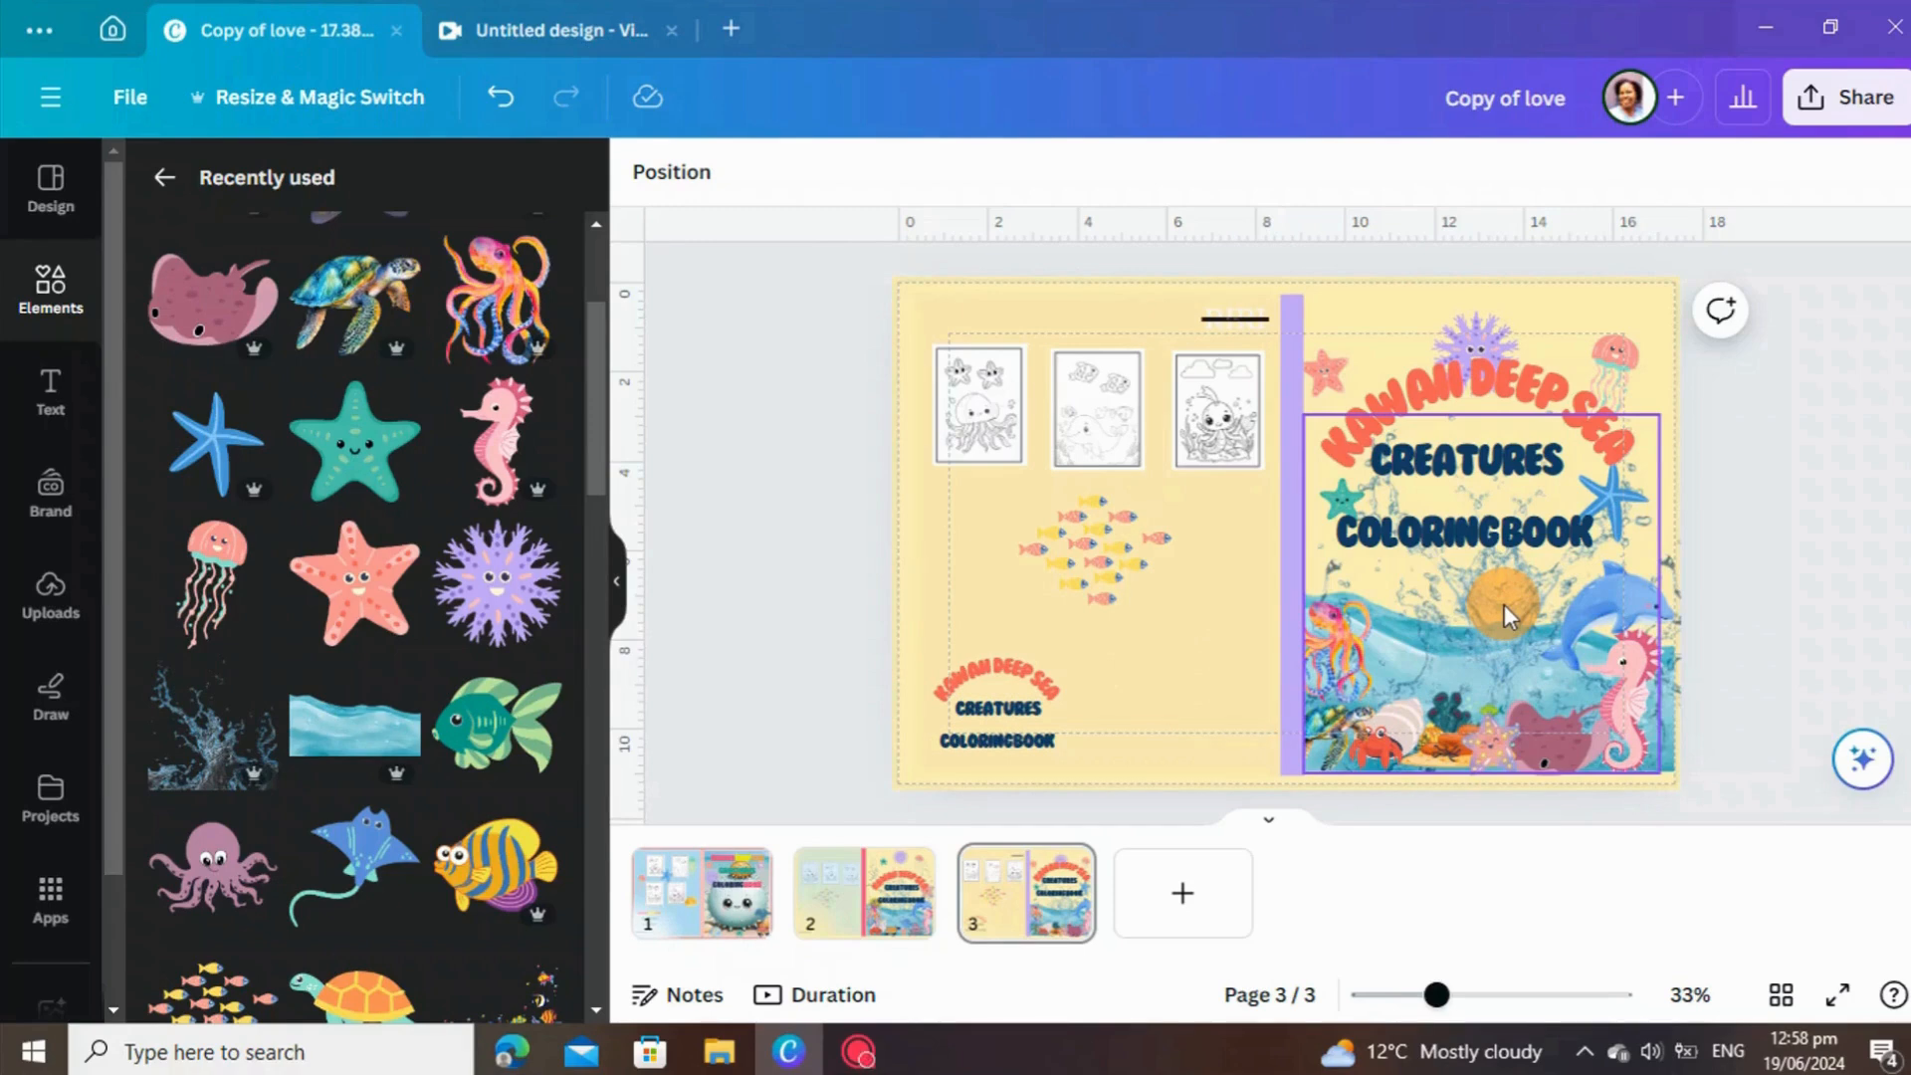
Nudge the front cover's "CREATURES COLORINGBOOK" text slightly up and to the right, closer to the curved title.
{"action": "left_click", "coordinate": [1501, 547]}
{"action": "left_click_drag", "start_coordinate": [1500, 548], "coordinate": [1514, 535]}
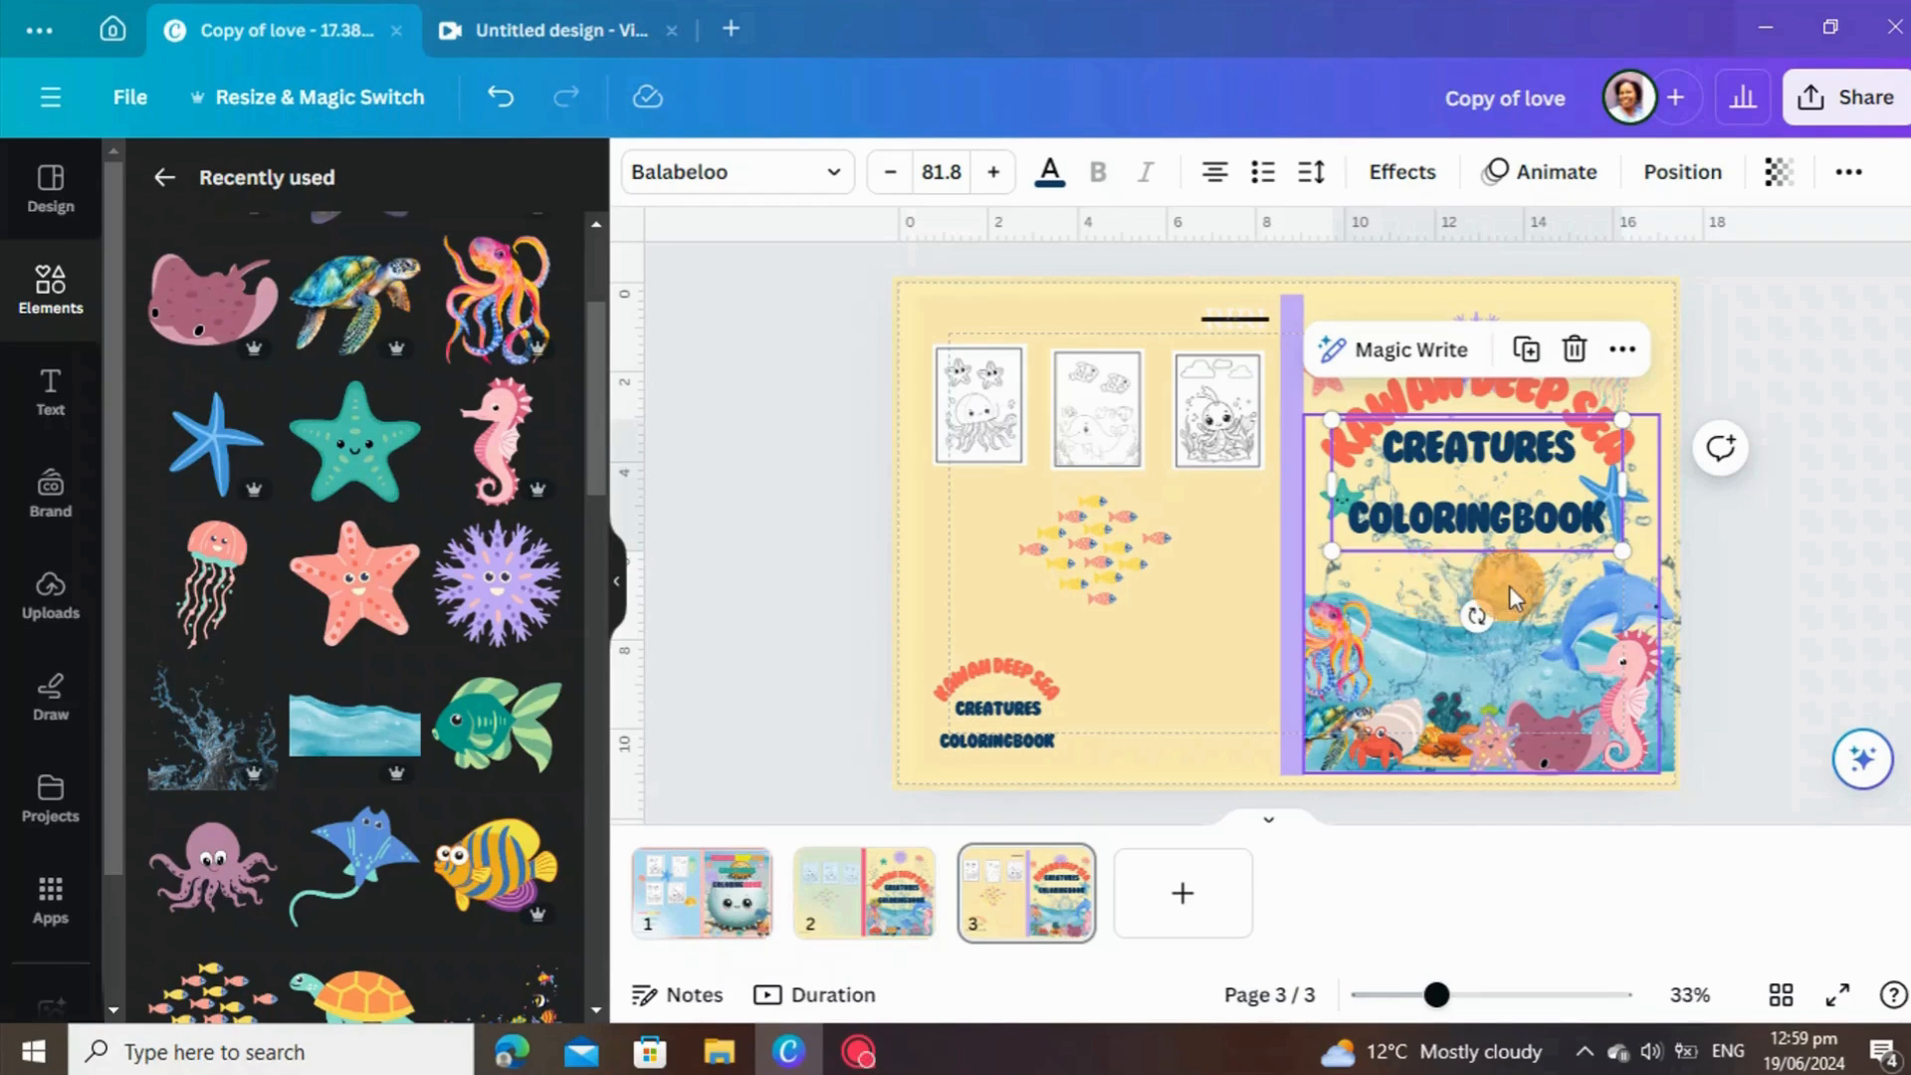
{"action": "left_click", "coordinate": [1475, 521]}
{"action": "left_click_drag", "start_coordinate": [1466, 523], "coordinate": [1445, 516]}
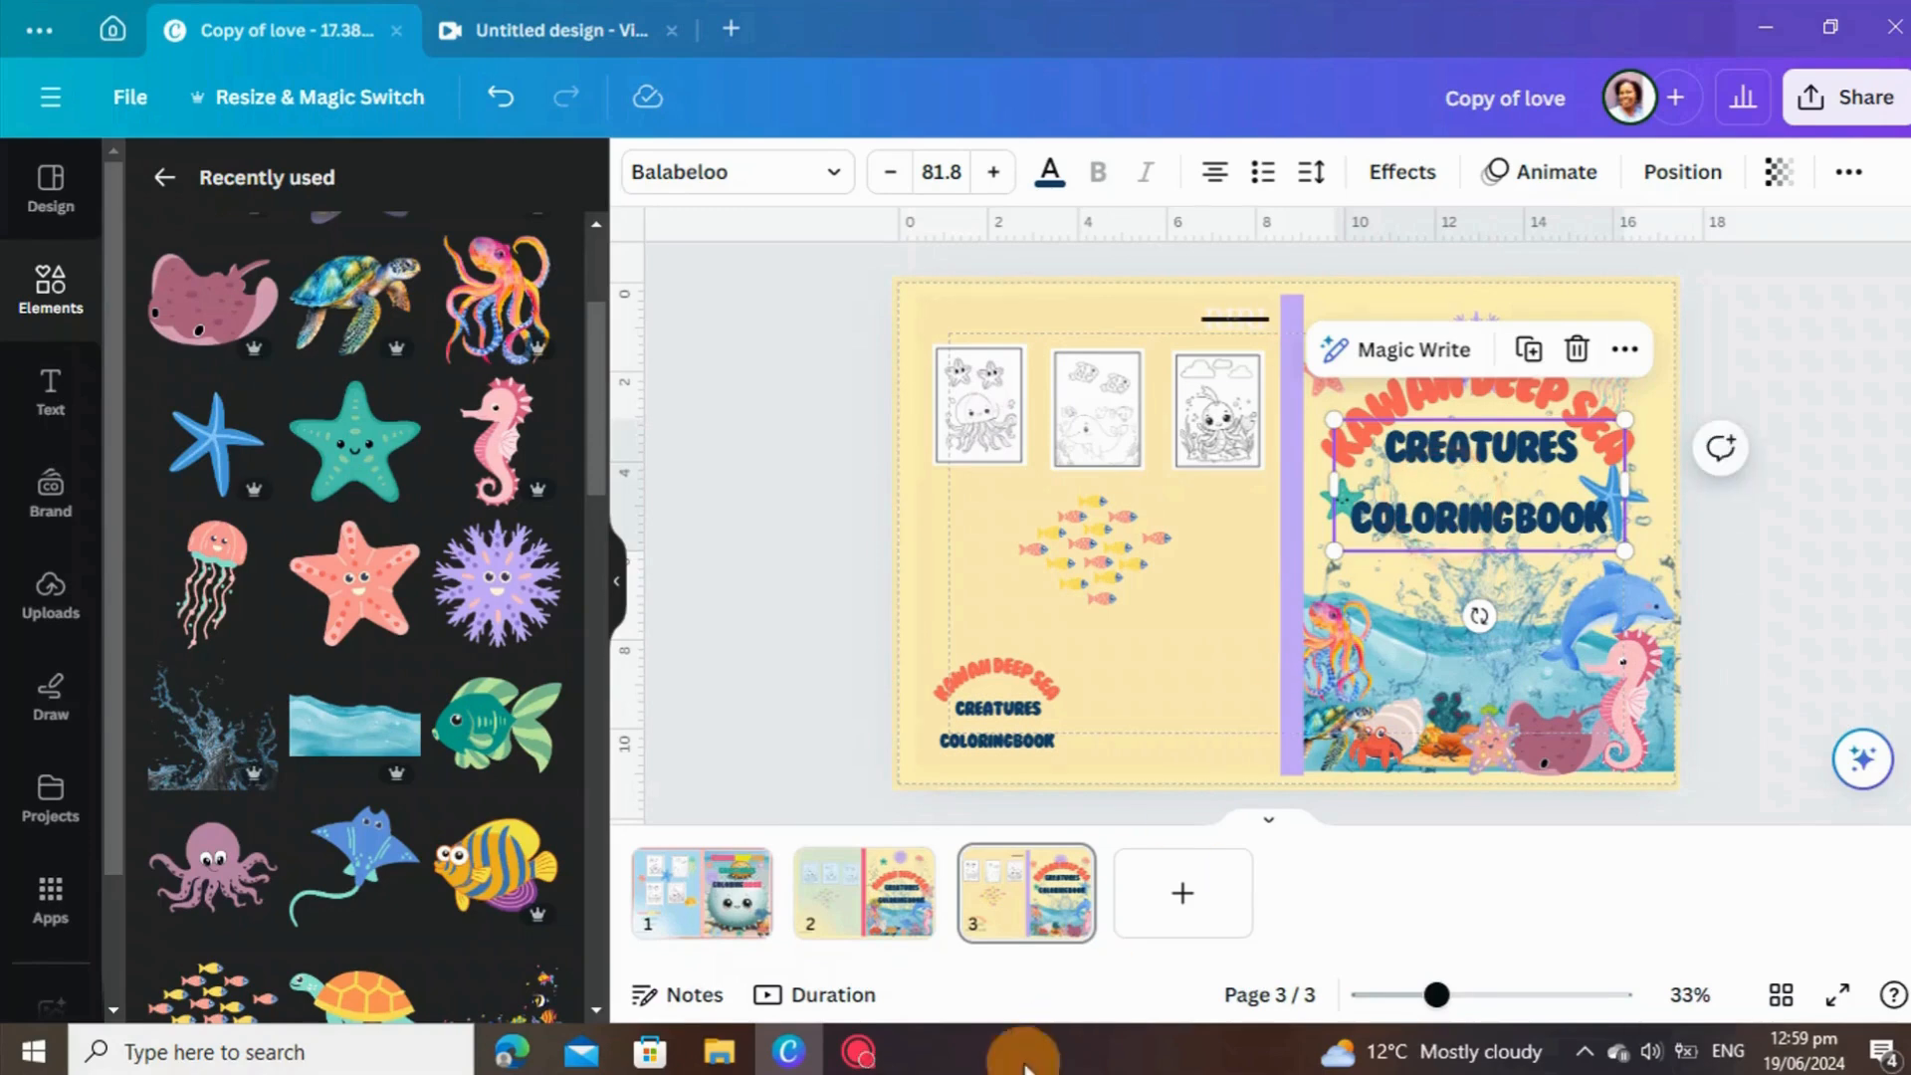
{"action": "left_click", "coordinate": [848, 1052]}
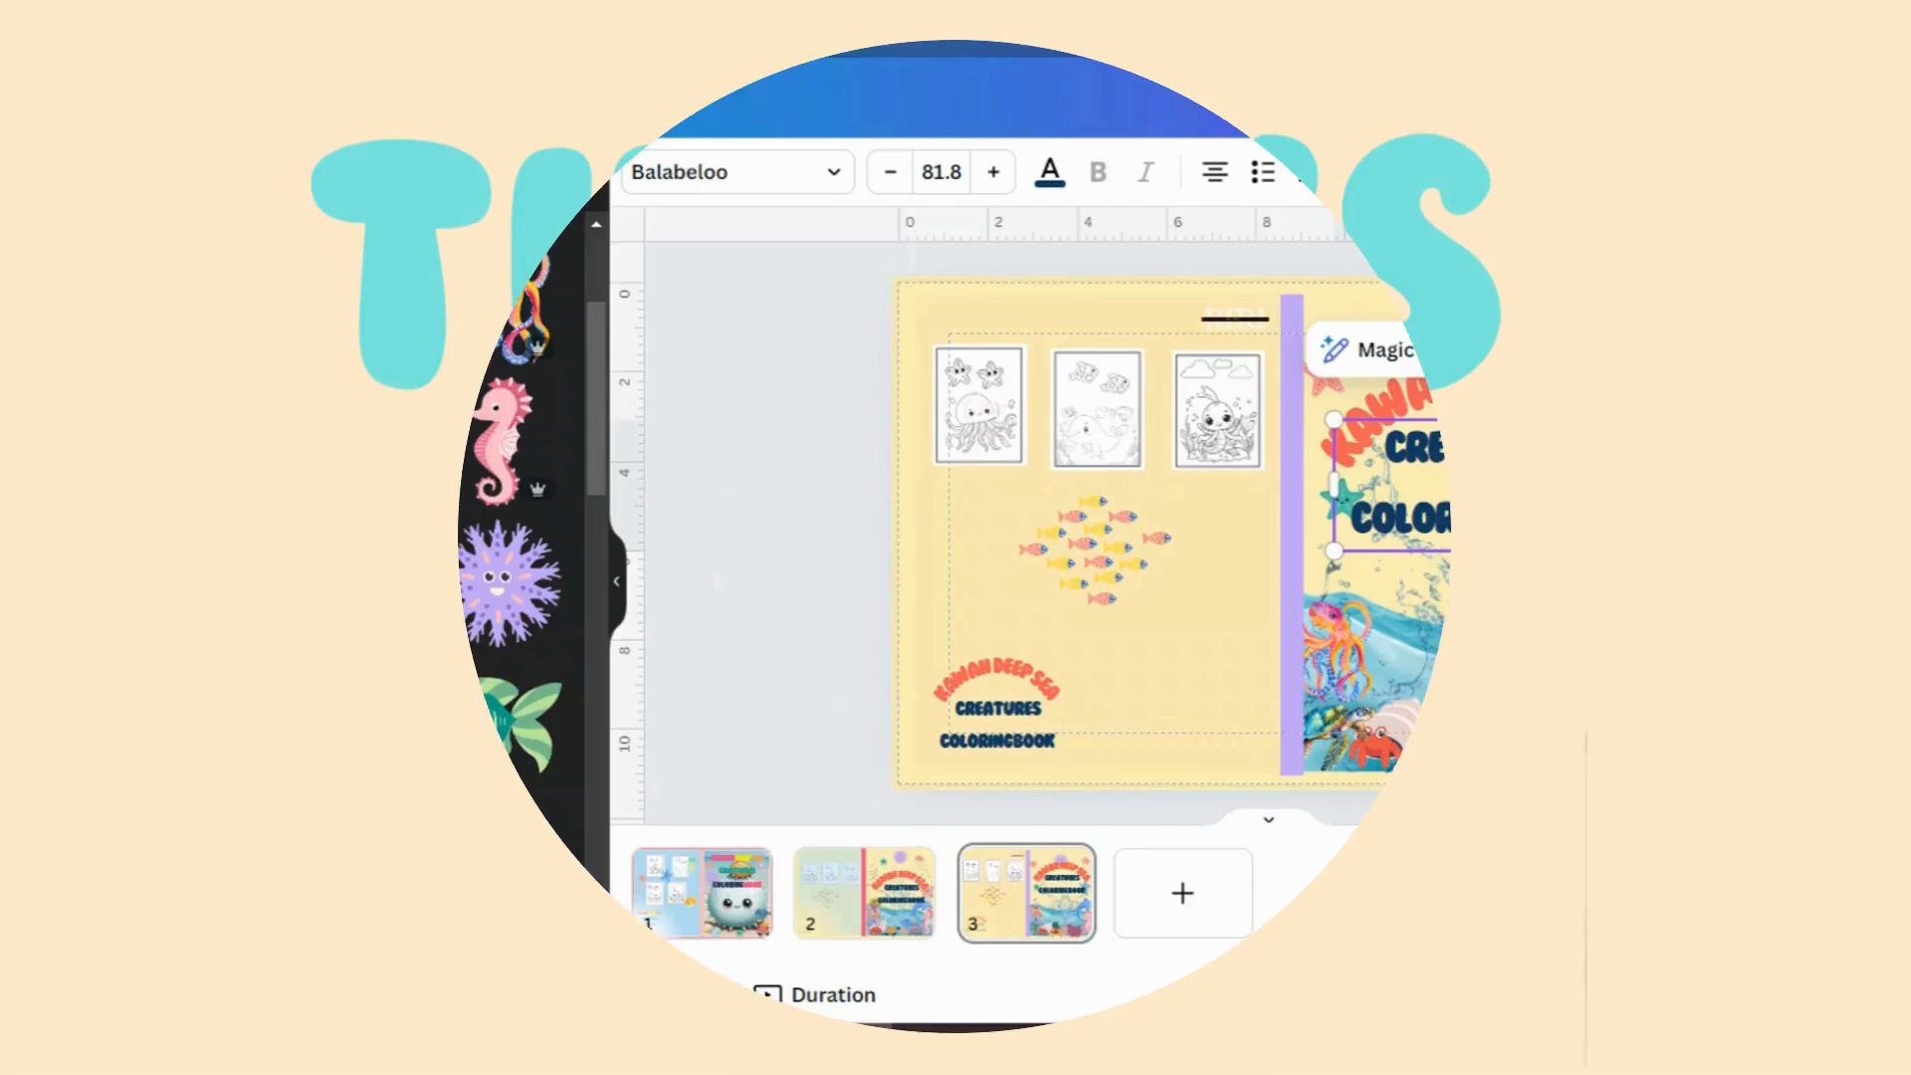